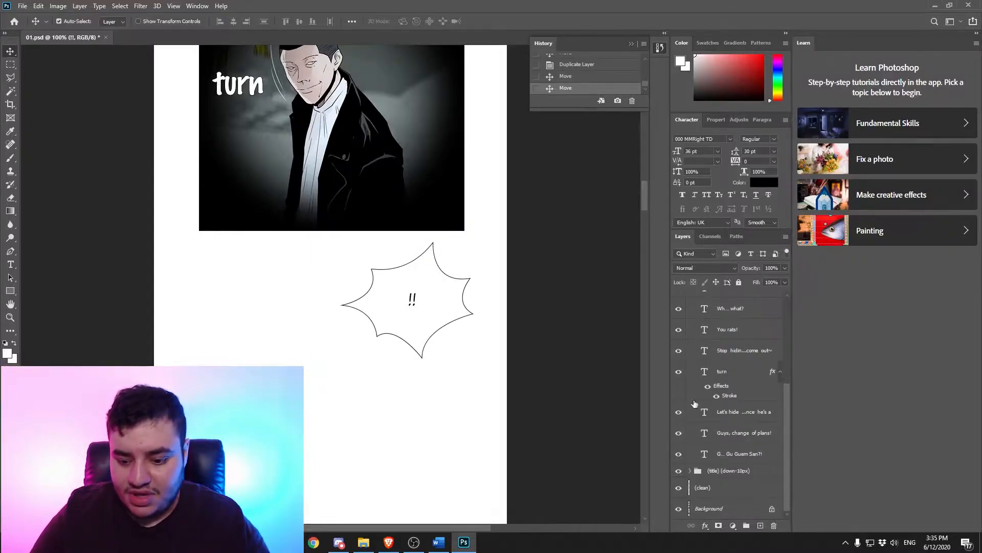
# Step: Compare the typeset page with the original Korean artwork by toggling the (clean) layer, and check the translation script in Word
pyautogui.click(679, 488)
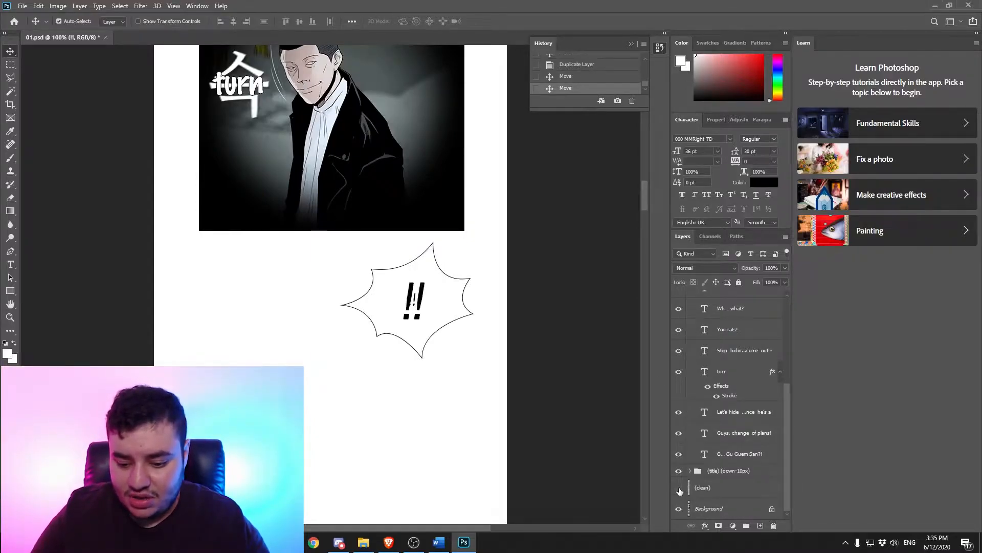
pyautogui.click(678, 489)
pyautogui.moveTo(644, 198); pyautogui.dragTo(640, 468)
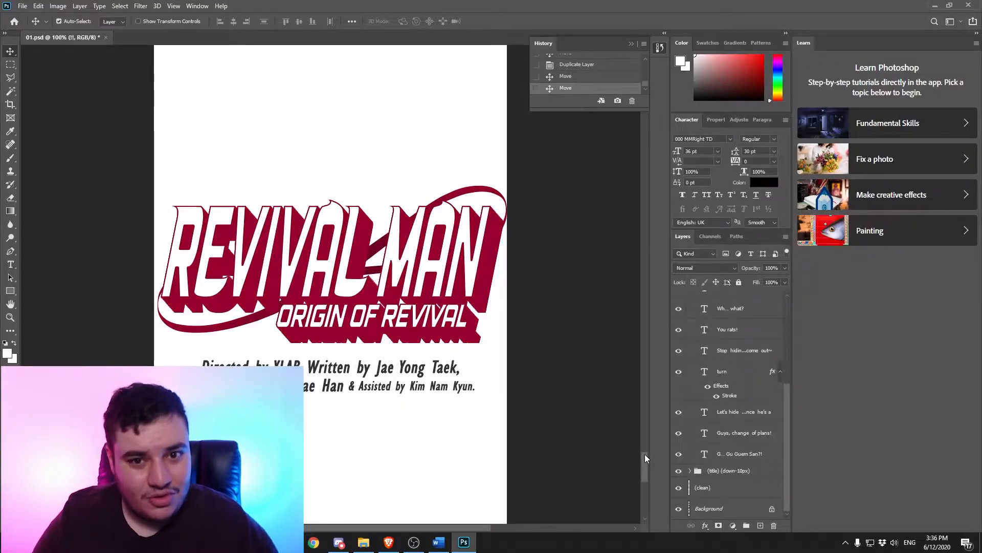
pyautogui.moveTo(646, 453); pyautogui.dragTo(647, 384)
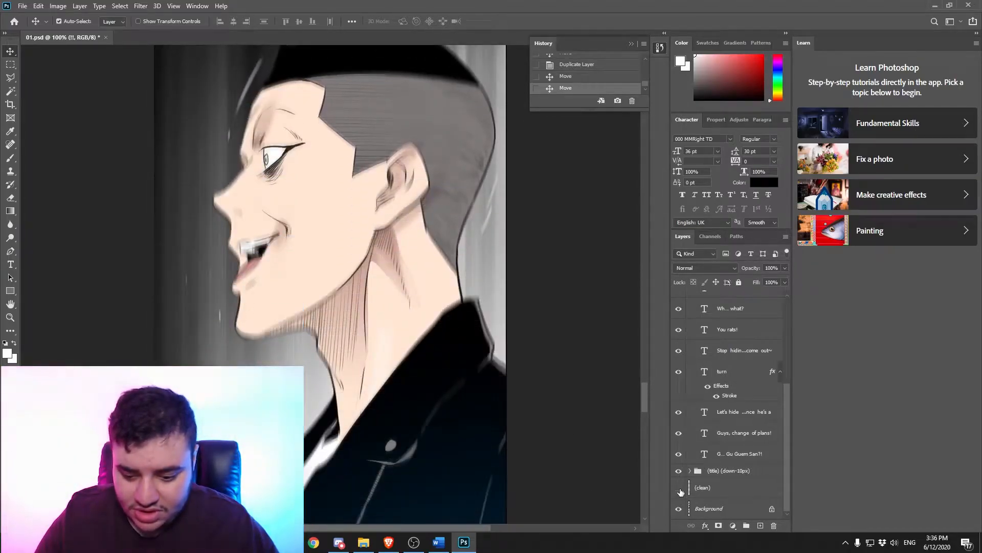
pyautogui.moveTo(645, 404); pyautogui.dragTo(642, 192)
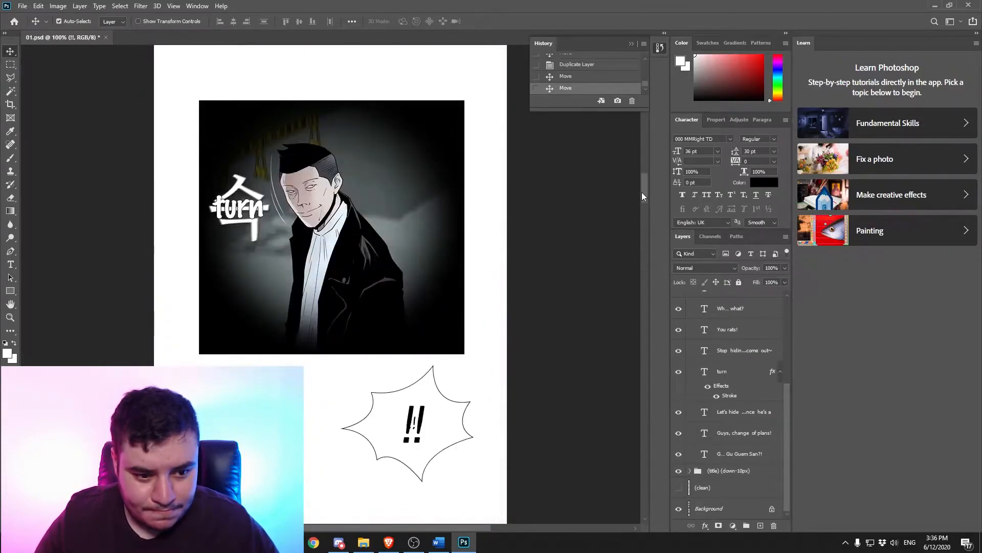
pyautogui.click(438, 541)
pyautogui.scroll(-3, 305, 340)
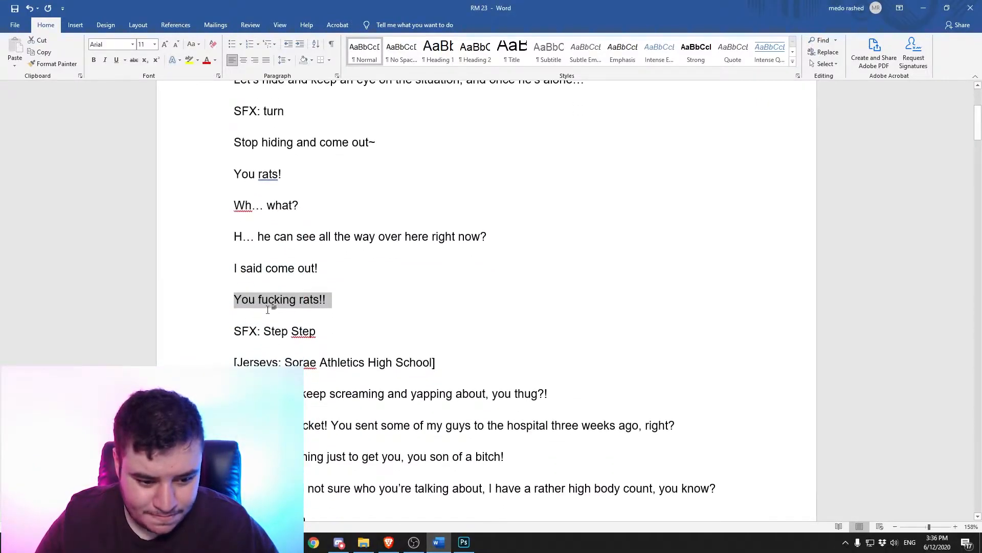
pyautogui.click(463, 542)
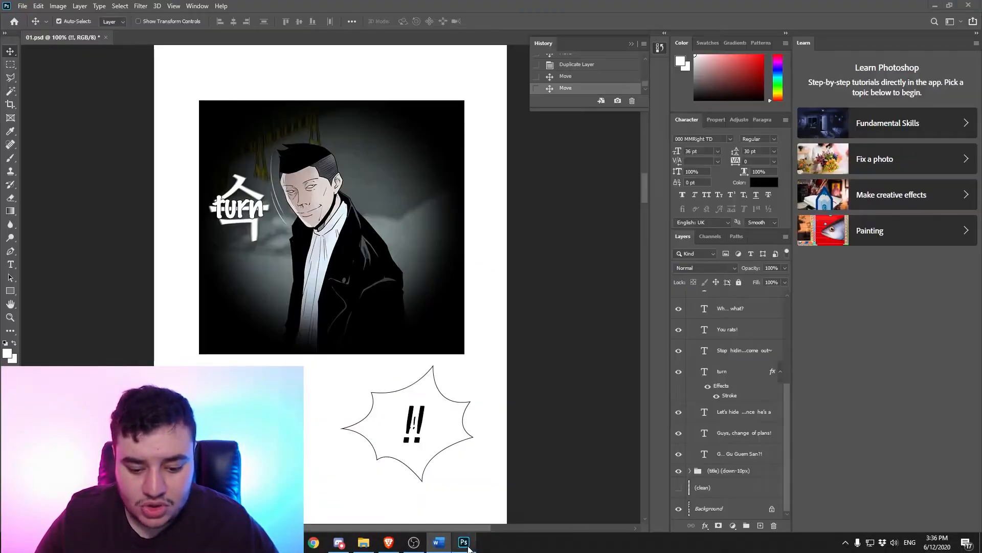
pyautogui.moveTo(643, 186); pyautogui.dragTo(663, 468)
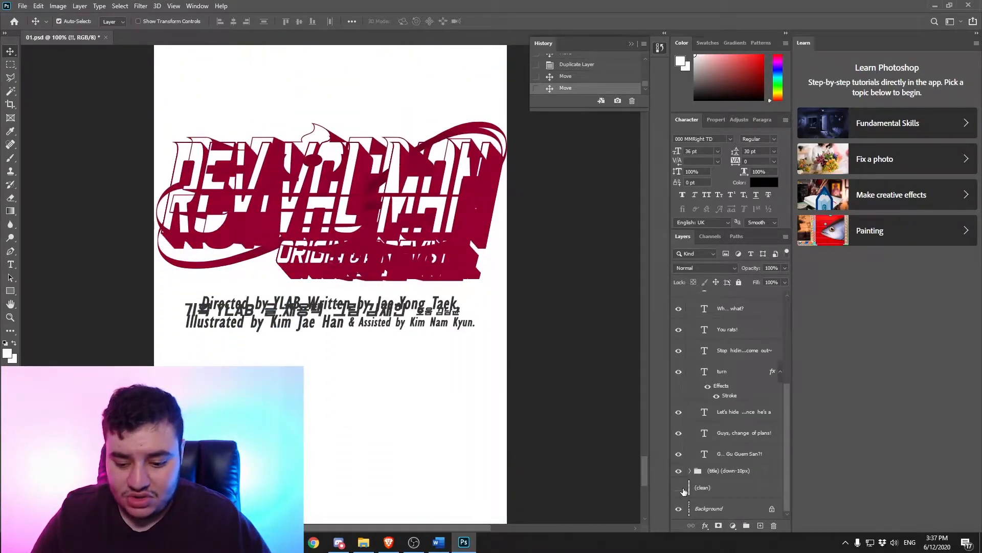
# Step: Show the (clean) layer again over the title page and save 01.psd
pyautogui.click(679, 489)
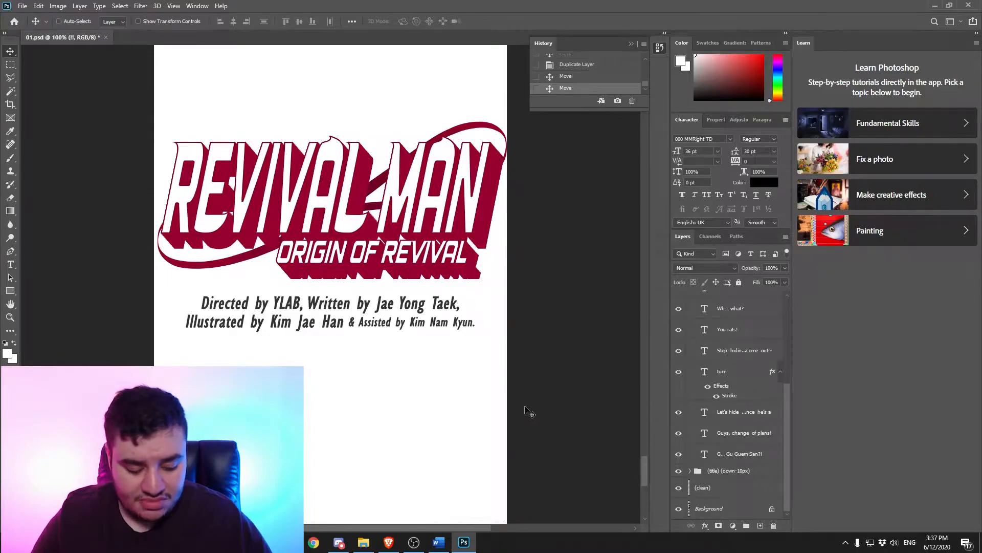
pyautogui.hotkey('ctrl', 's')
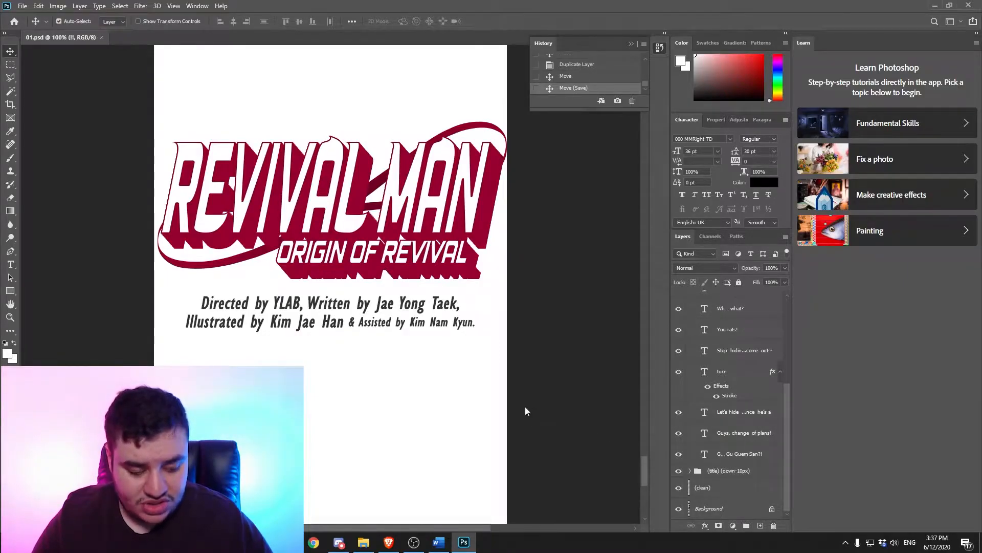
pyautogui.moveTo(646, 465)
pyautogui.mouseDown()
pyautogui.moveTo(645, 476)
pyautogui.moveTo(646, 201)
pyautogui.moveTo(656, 467)
pyautogui.mouseUp()
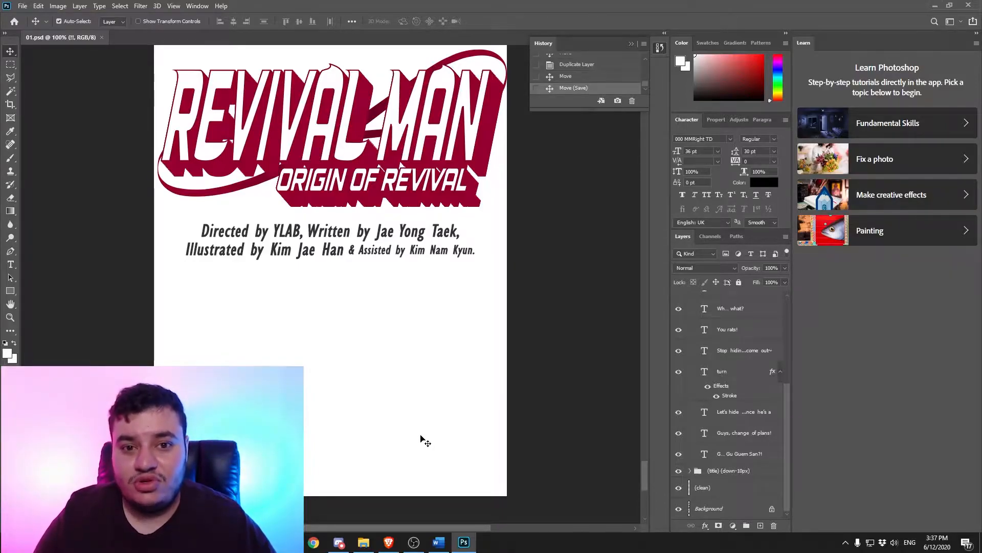
# Step: Open 02.psd from File Explorer and view the beginning of the page at 100% zoom
pyautogui.click(363, 542)
pyautogui.doubleClick(271, 145)
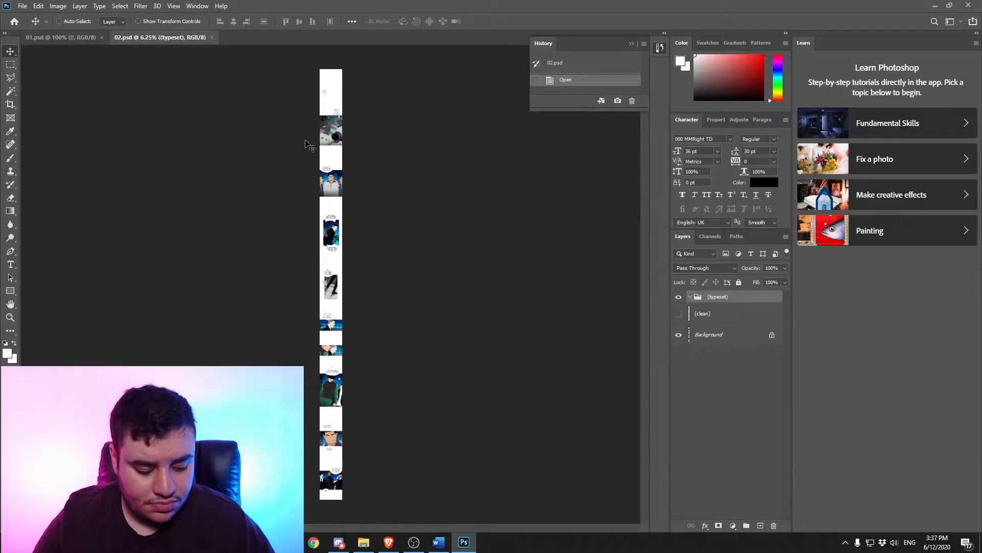
pyautogui.hotkey('ctrl', '1')
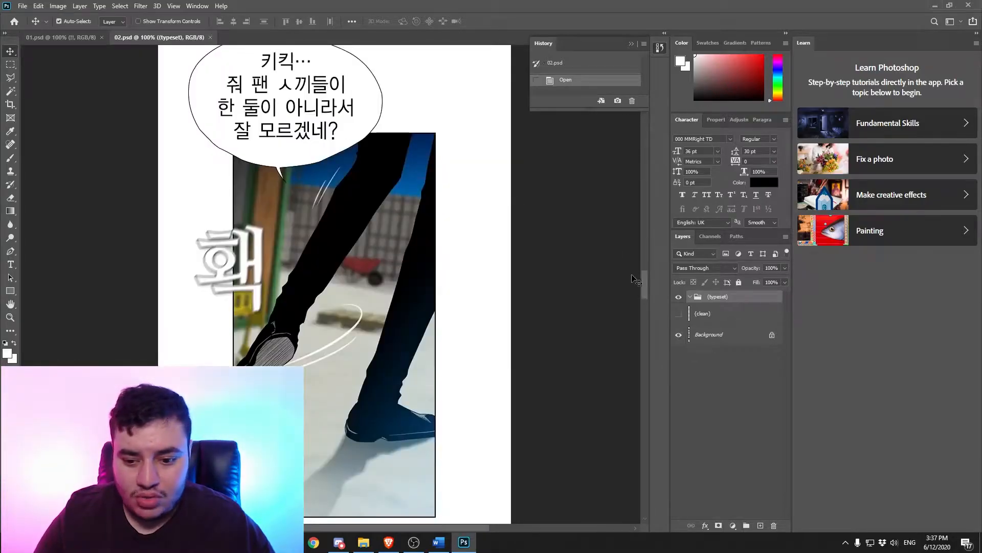
pyautogui.moveTo(647, 281); pyautogui.dragTo(647, 100)
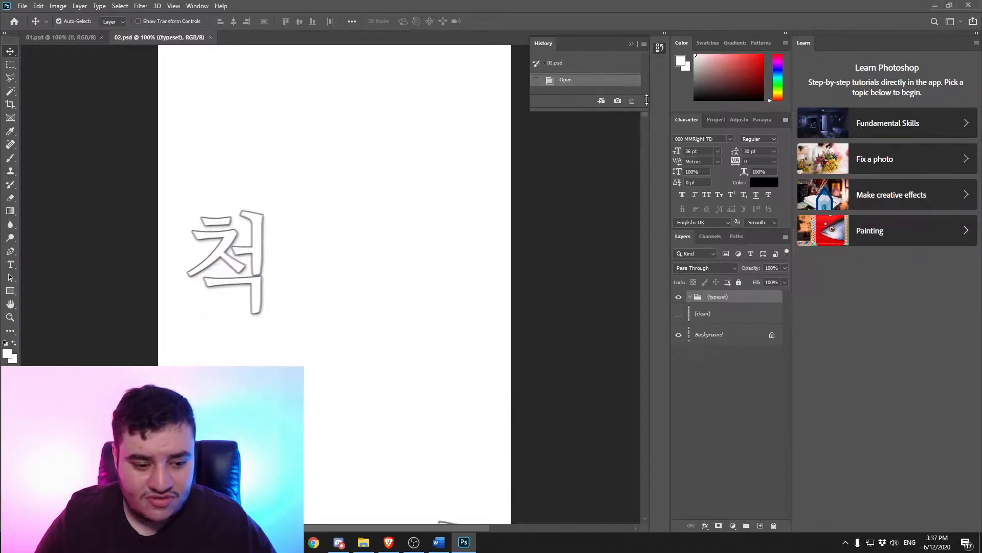
# Step: Switch to the Word script, copy the word "Step" from the SFX line, and return to Photoshop
pyautogui.click(442, 547)
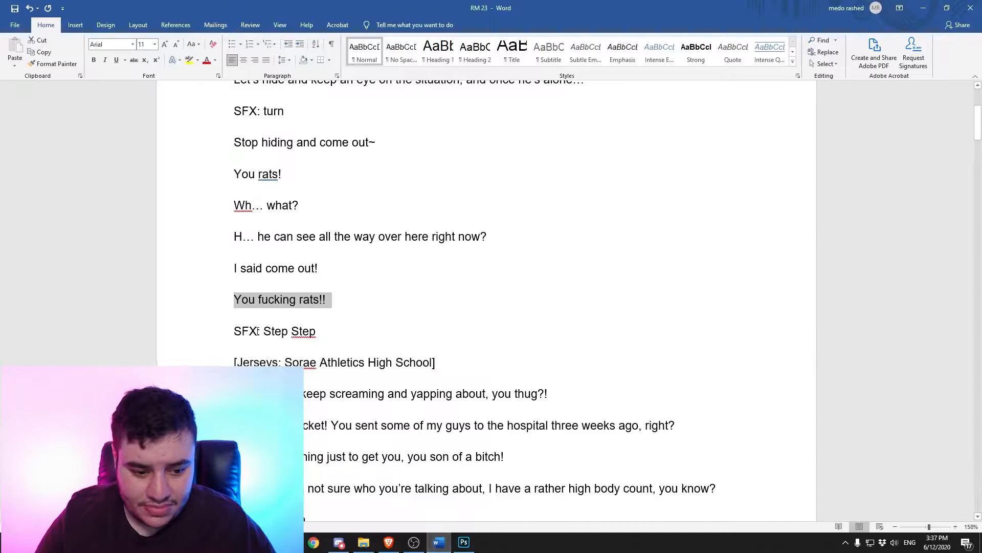
pyautogui.doubleClick(275, 331)
pyautogui.rightClick(276, 332)
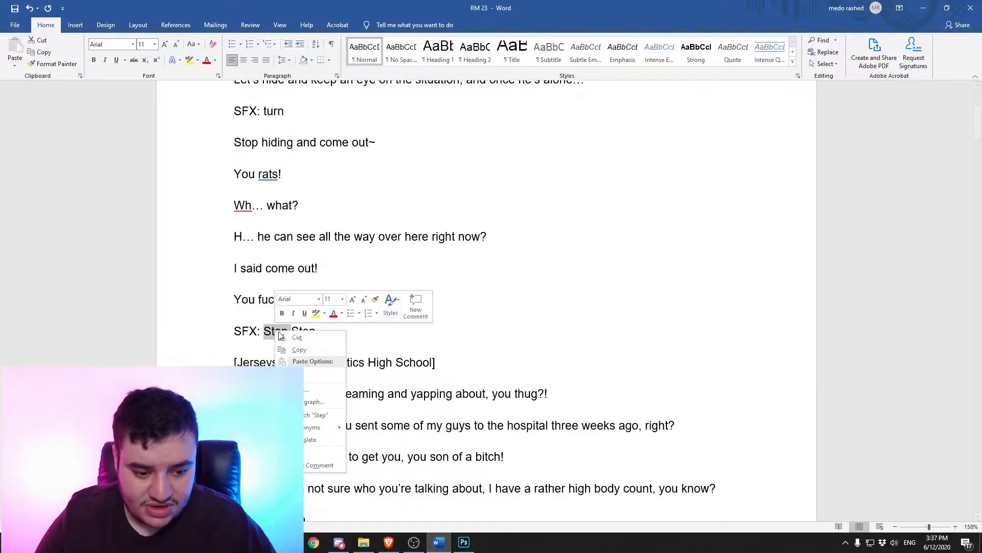
pyautogui.click(282, 345)
pyautogui.click(464, 542)
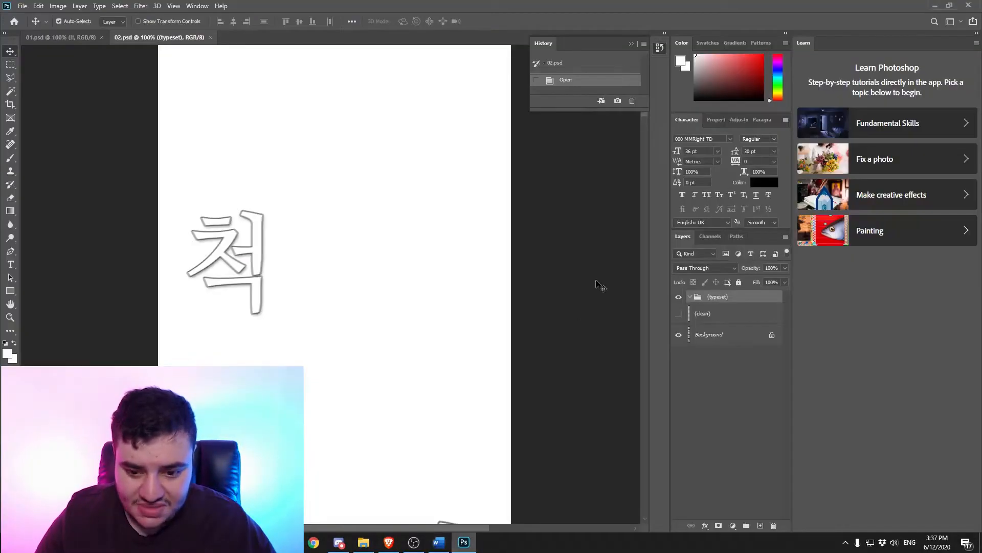
# Step: Look over the Korean sound effects and the jersey panel, comparing it with and without the (clean) layer
pyautogui.scroll(-15, 455, 253)
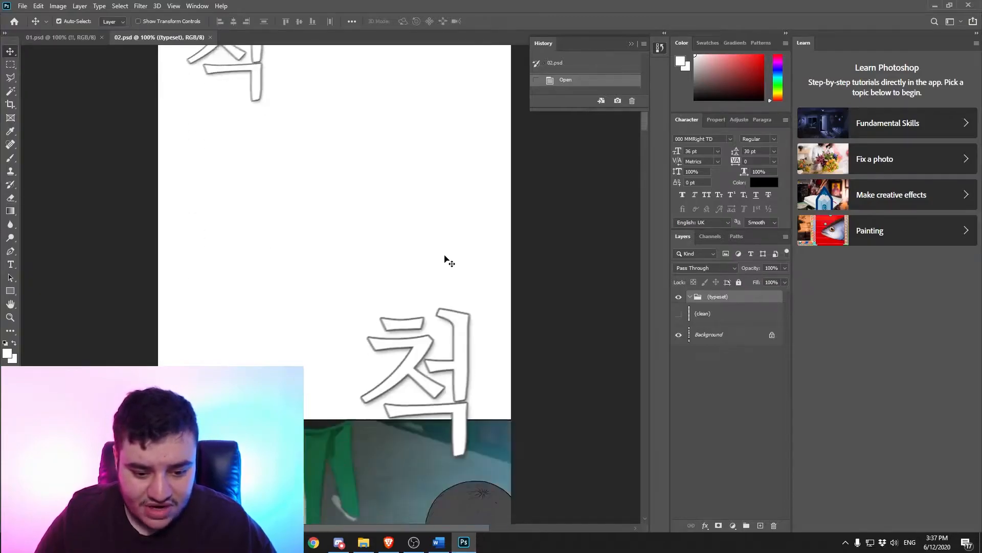
pyautogui.scroll(8, 426, 299)
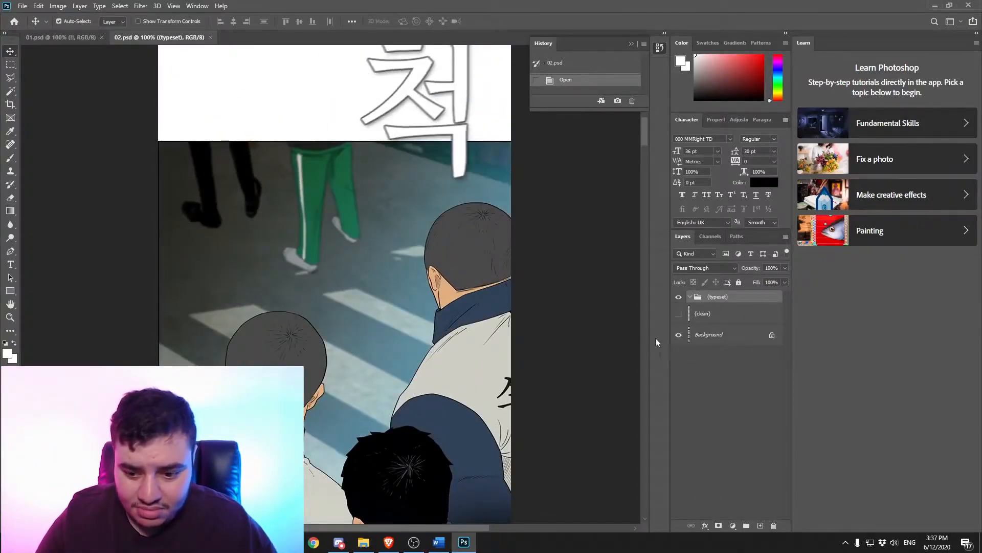
pyautogui.scroll(-6, 558, 309)
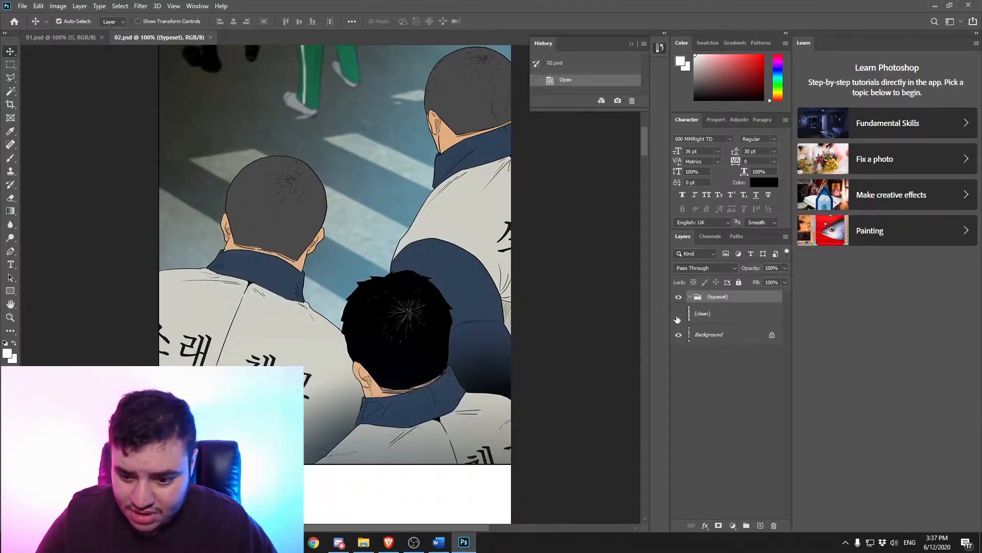
pyautogui.click(678, 317)
pyautogui.click(678, 317)
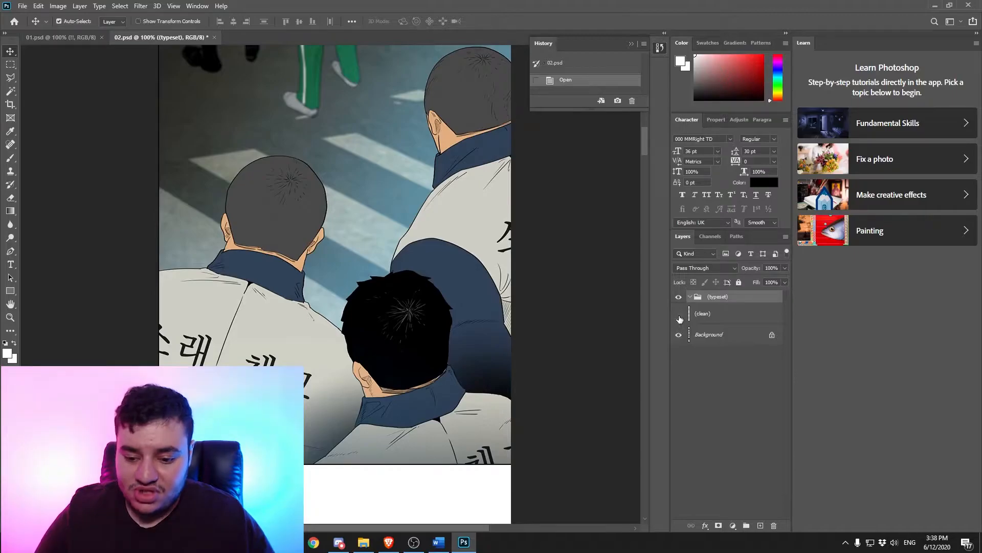
pyautogui.moveTo(642, 146); pyautogui.dragTo(640, 109)
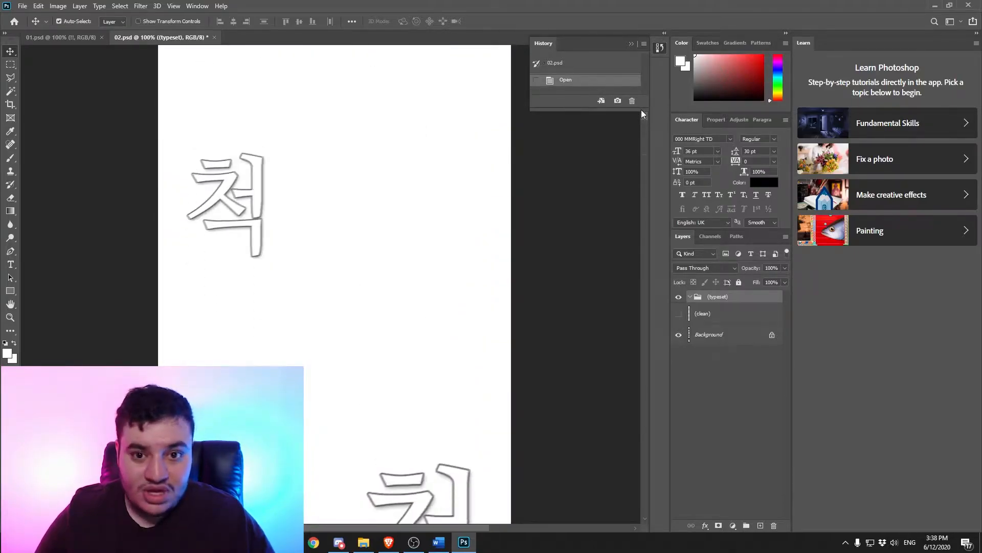
# Step: Add a text box beside the first Korean sound effect and paste "Step" into it
pyautogui.click(11, 264)
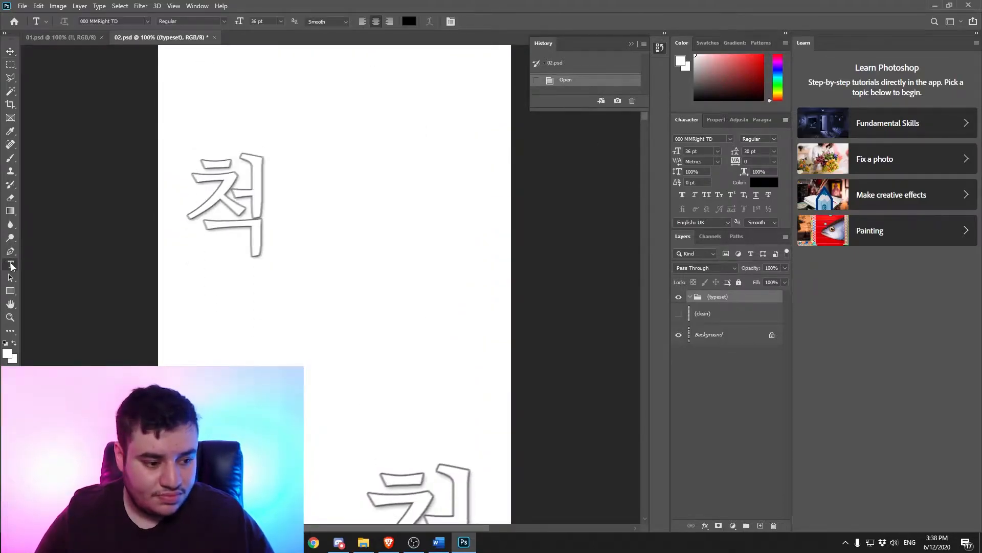
pyautogui.moveTo(280, 156); pyautogui.dragTo(409, 251)
pyautogui.hotkey('ctrl', 'v')
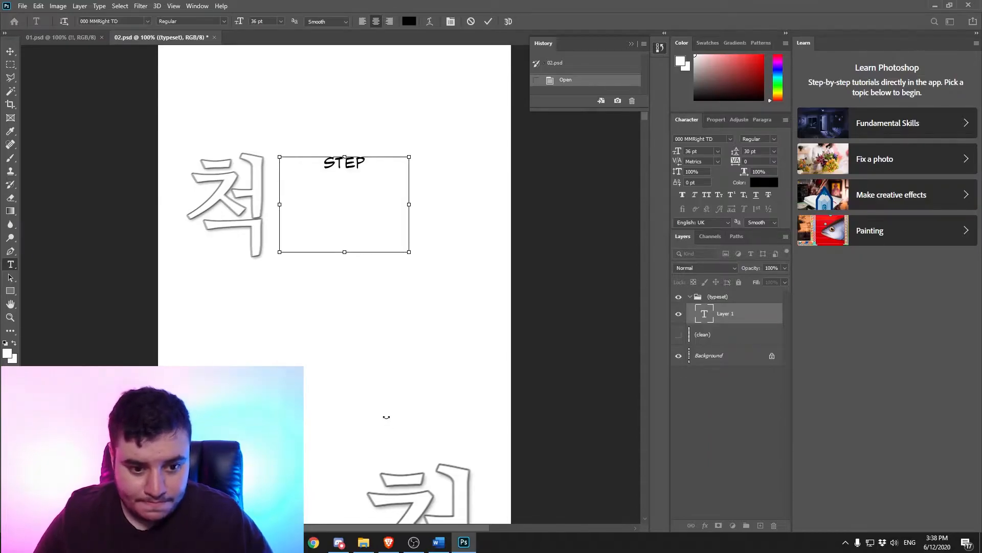
pyautogui.click(10, 51)
# Step: Set the colour of the "Step" text to white, ffffff
pyautogui.click(761, 183)
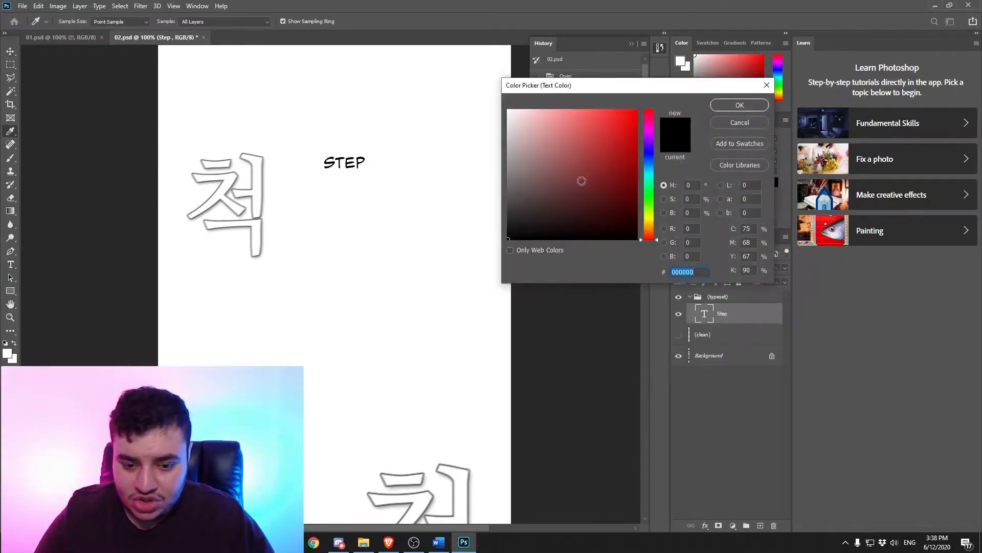
pyautogui.write('ffffff')
pyautogui.click(750, 106)
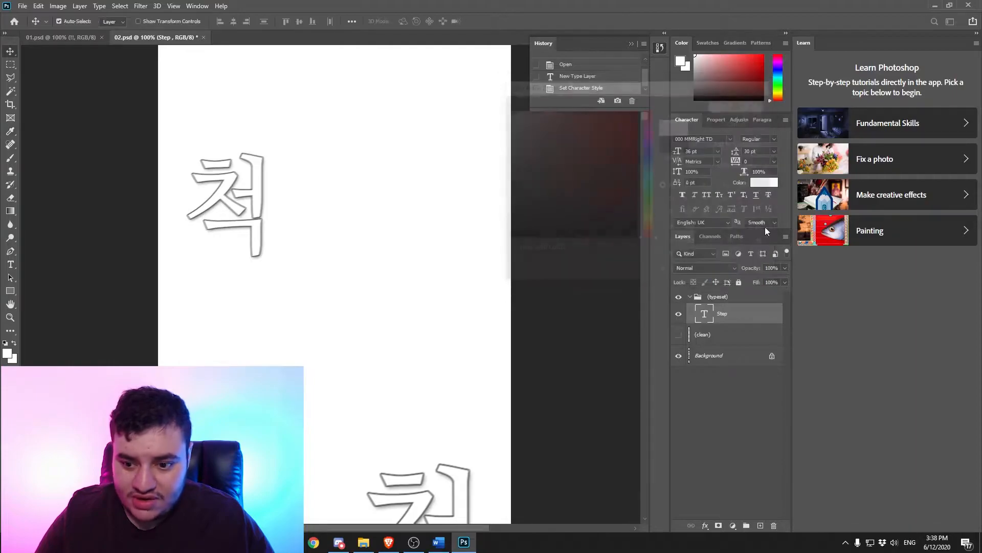
# Step: Add a Stroke effect to the "Step" text layer with the existing stroke settings
pyautogui.doubleClick(740, 315)
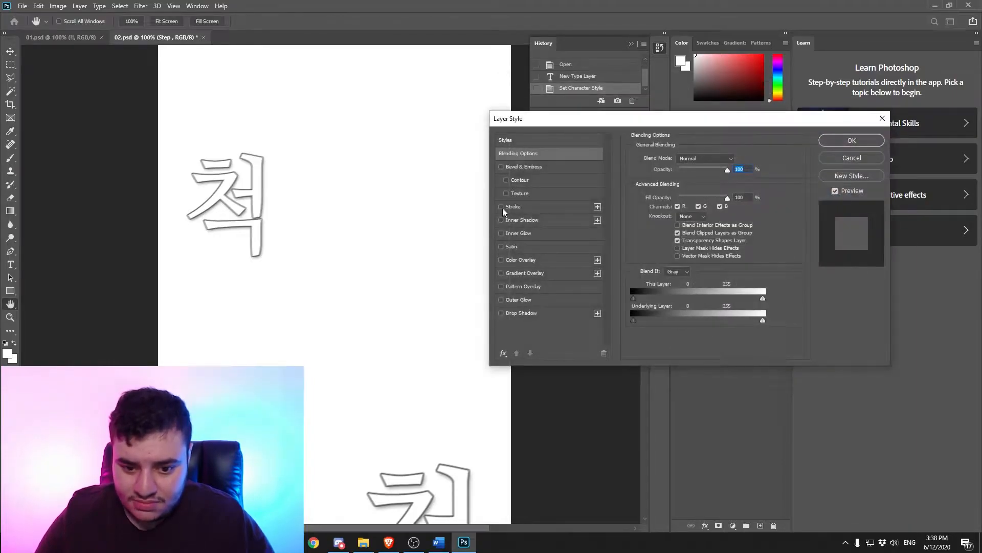
pyautogui.click(501, 206)
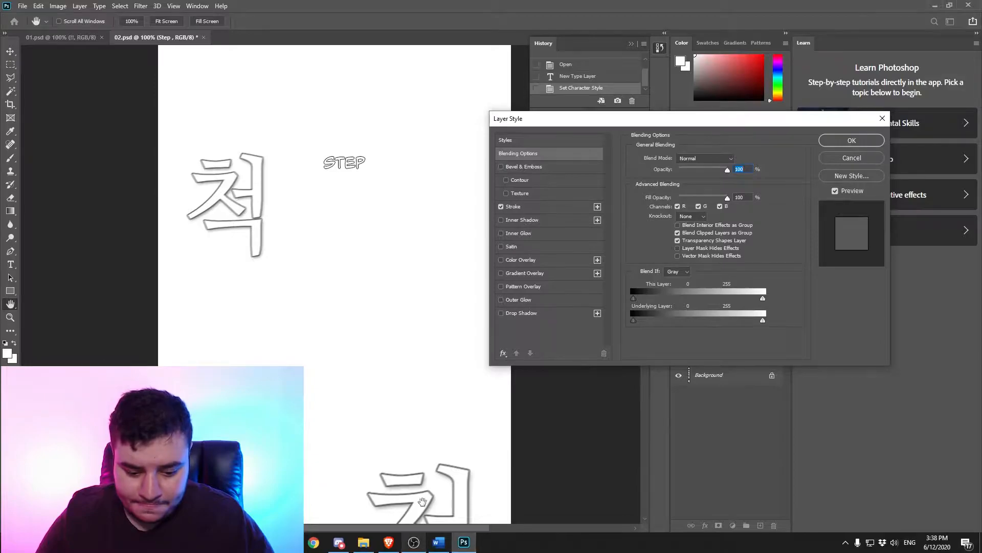
pyautogui.click(413, 544)
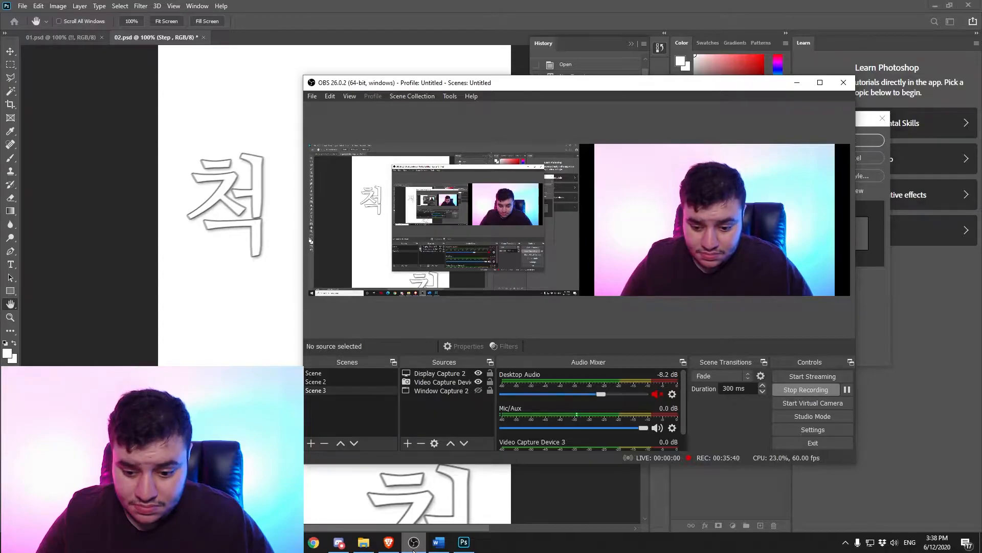
pyautogui.click(413, 548)
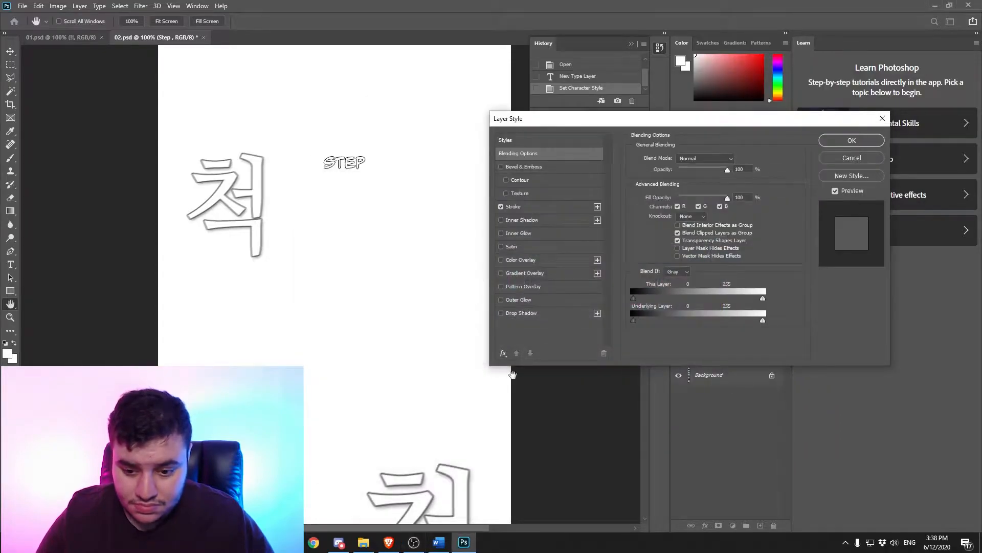
pyautogui.click(728, 162)
pyautogui.click(729, 160)
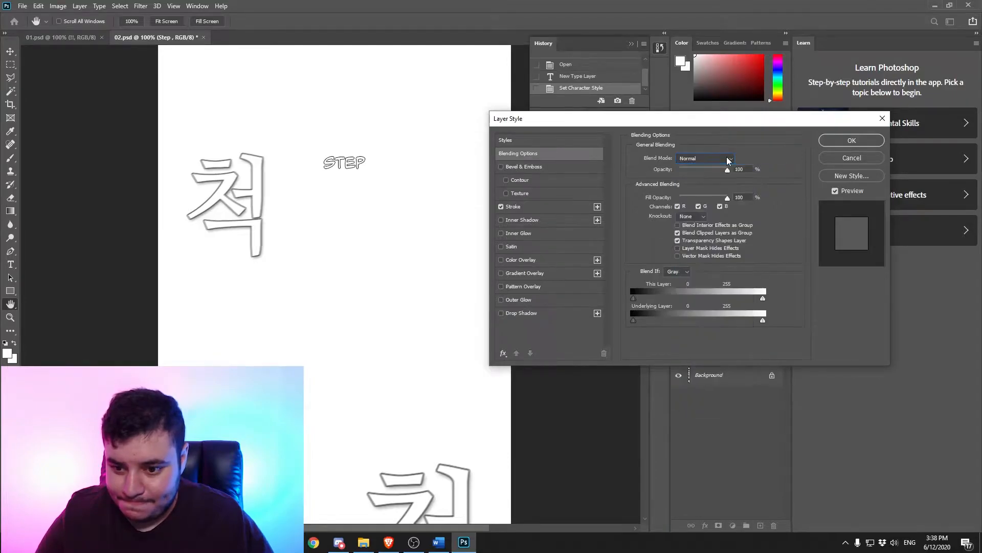
pyautogui.click(547, 207)
pyautogui.click(877, 145)
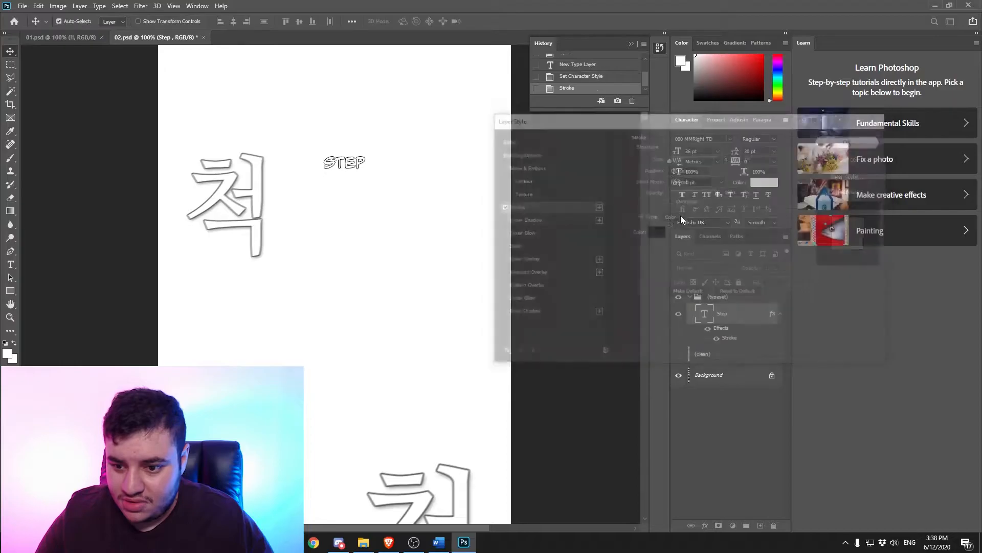
# Step: Enlarge the "Step" text to a font size of 80 pt
pyautogui.click(719, 150)
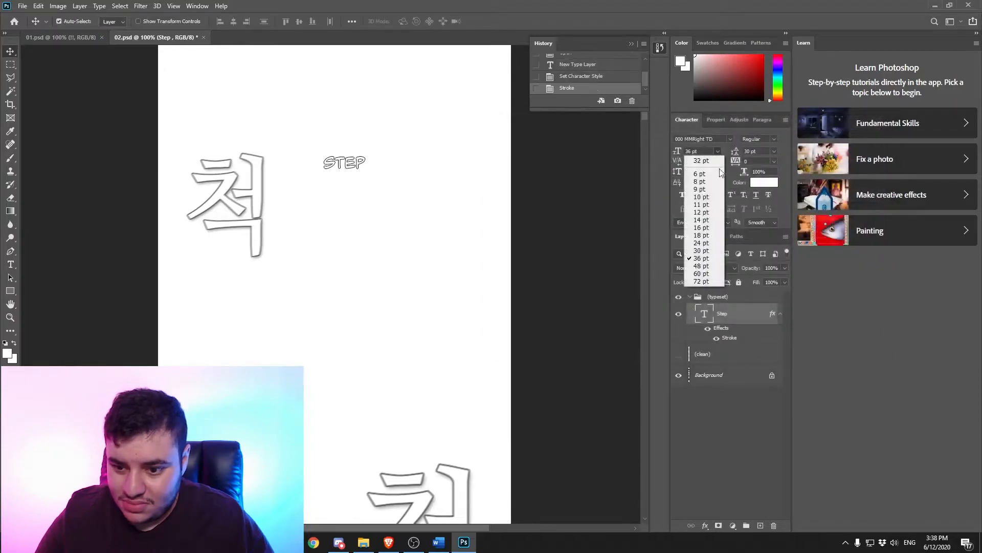
pyautogui.click(713, 274)
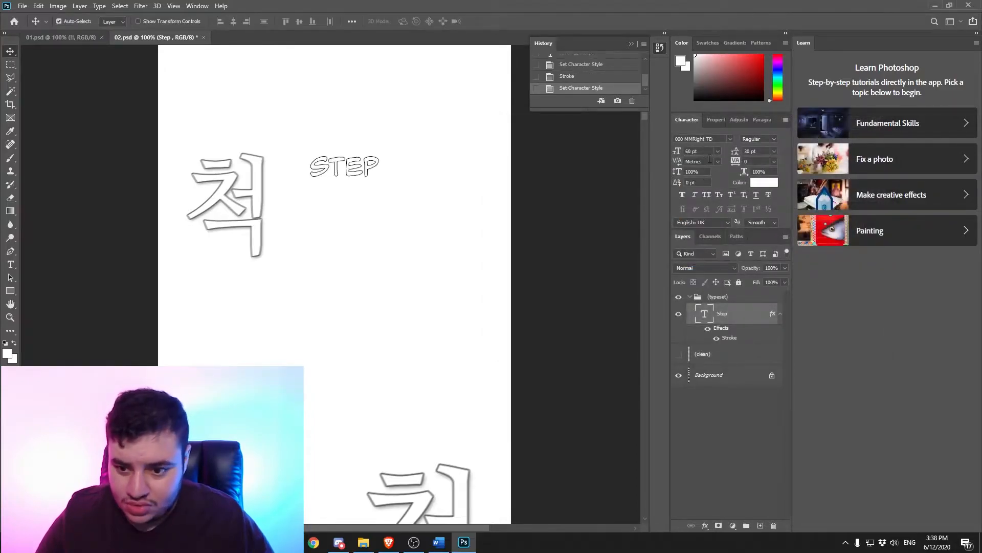
pyautogui.click(717, 151)
pyautogui.click(702, 281)
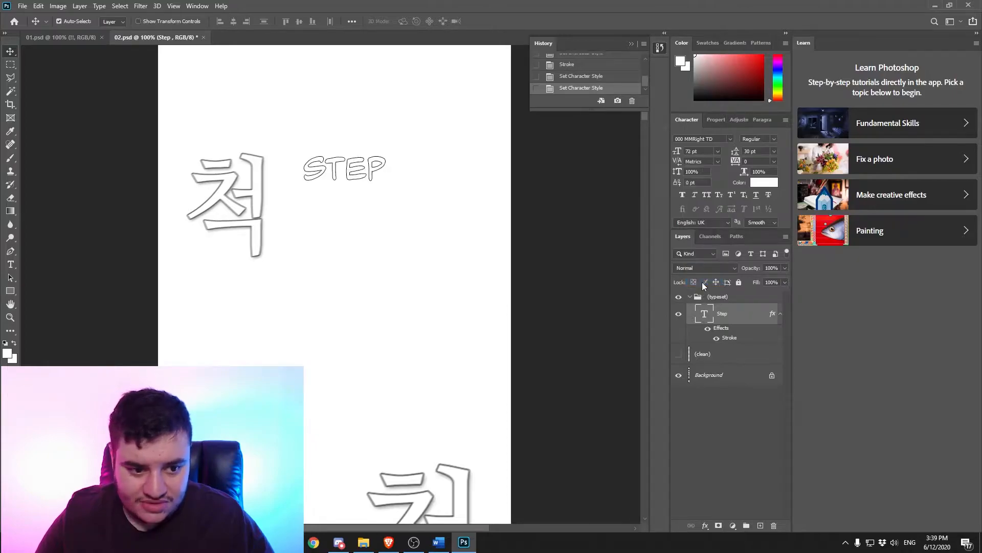
pyautogui.write('80')
pyautogui.press('Return')
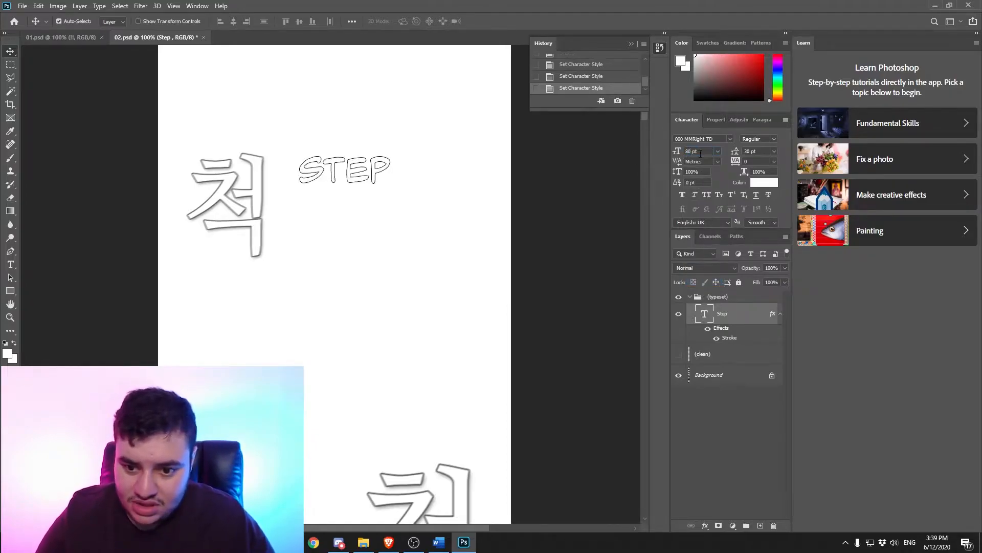
# Step: Set the "Step" text to 90 pt in the Felt font and lower it beside the first Korean sound effect
pyautogui.write('90')
pyautogui.press('Return')
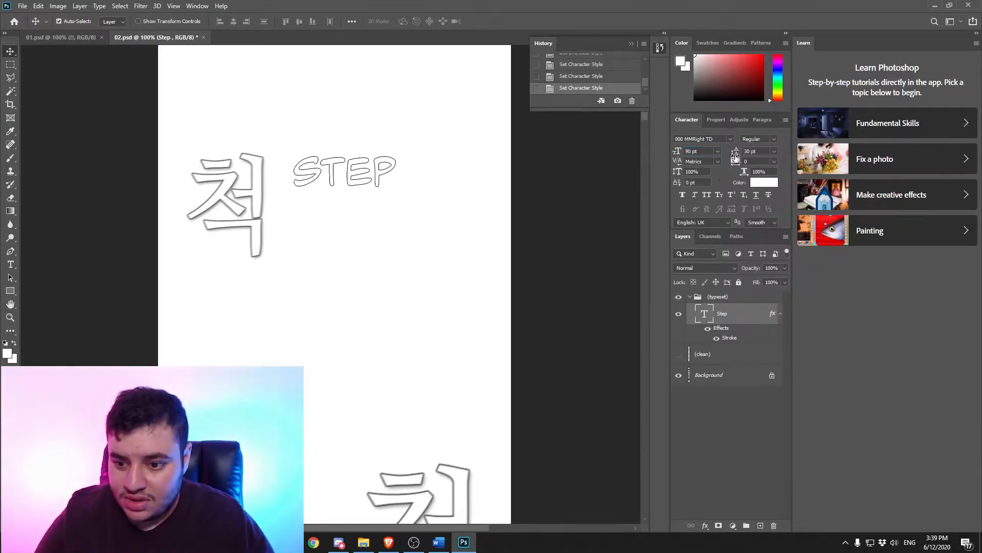
pyautogui.click(731, 137)
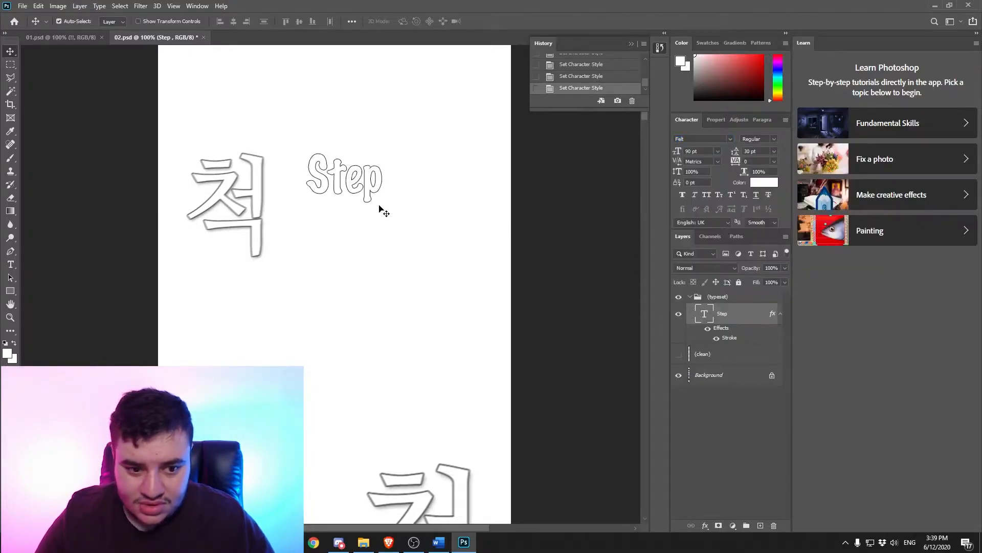
pyautogui.moveTo(346, 177); pyautogui.dragTo(345, 201)
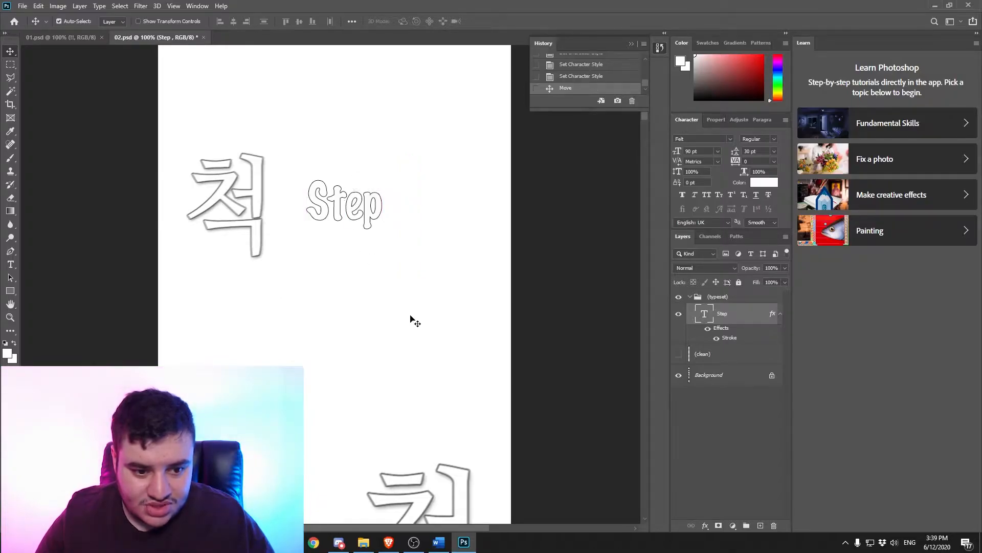
# Step: Duplicate the "Step" text beside the second Korean sound effect and set the copy's font size to 110 pt
pyautogui.scroll(-3, 265, 336)
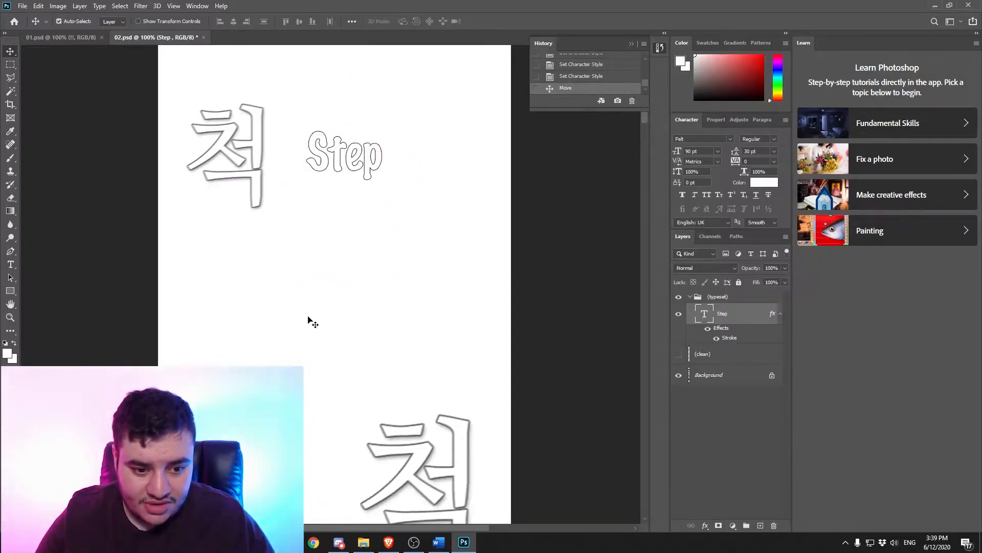
pyautogui.scroll(-8, 314, 311)
pyautogui.hotkey('ctrl', 'v')
pyautogui.moveTo(337, 293); pyautogui.dragTo(282, 292)
pyautogui.write('110')
pyautogui.press('Return')
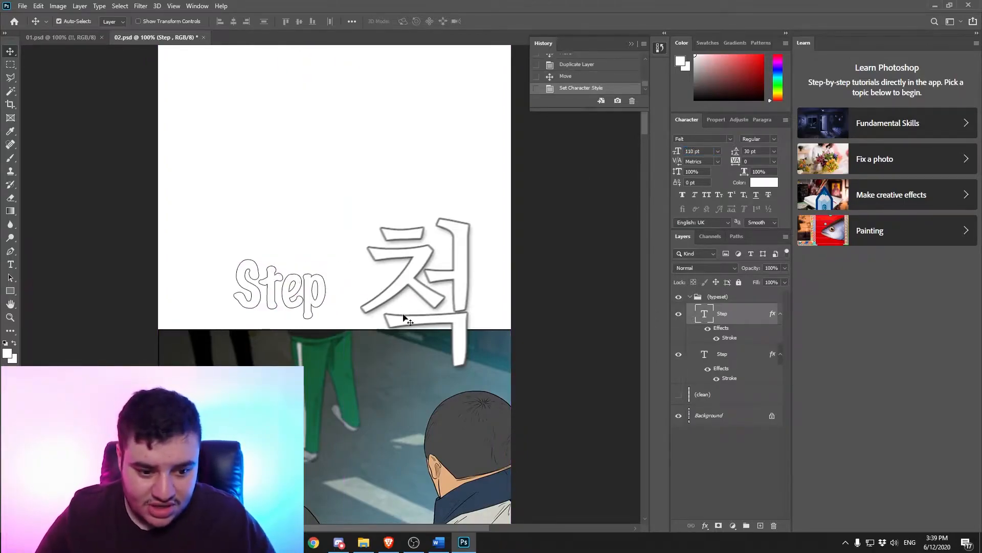
# Step: Enlarge the second "Step" text to 120 pt and shift it slightly upward beside the Korean sound effect
pyautogui.click(703, 151)
pyautogui.write('120')
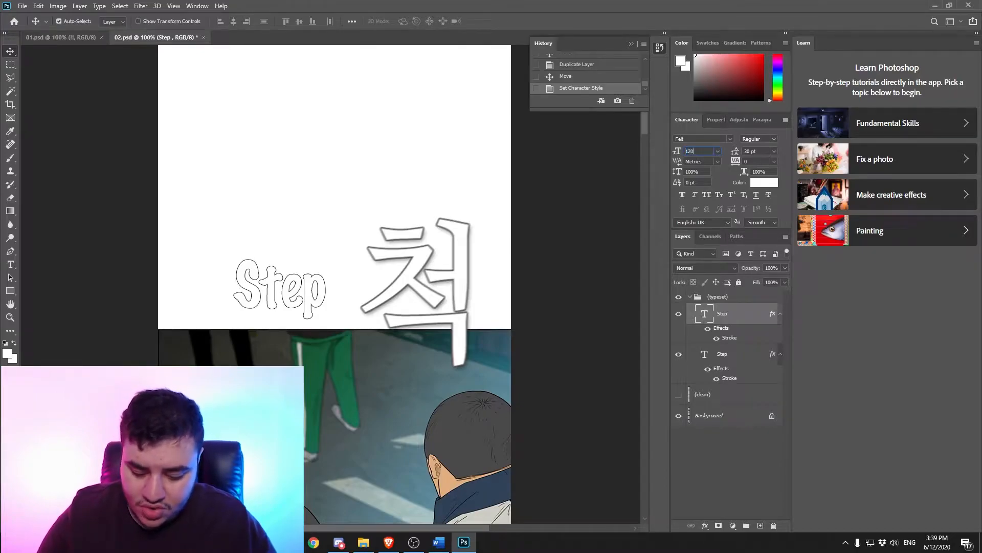
pyautogui.press('Return')
pyautogui.moveTo(310, 305); pyautogui.dragTo(308, 292)
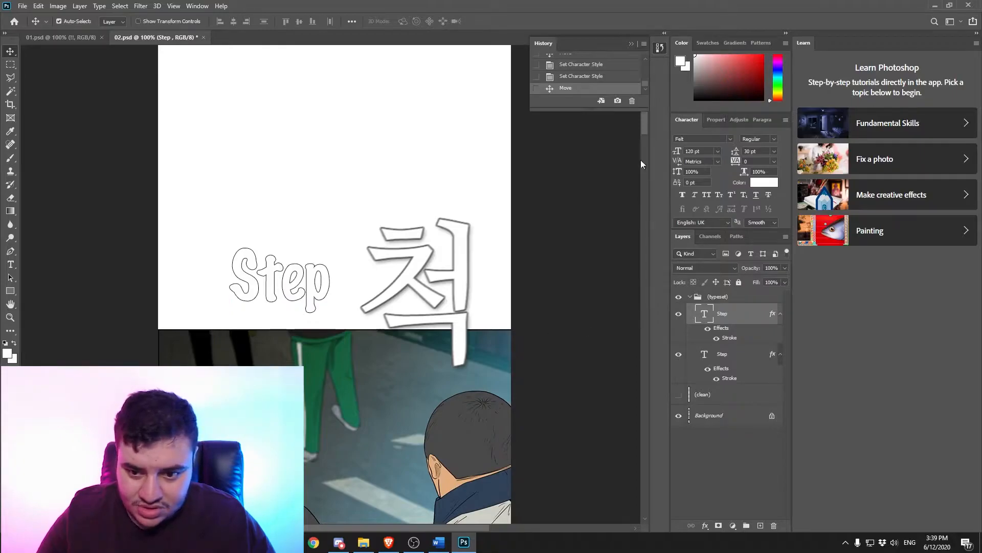
pyautogui.moveTo(643, 128)
pyautogui.mouseDown()
pyautogui.moveTo(643, 115)
pyautogui.moveTo(646, 131)
pyautogui.mouseUp()
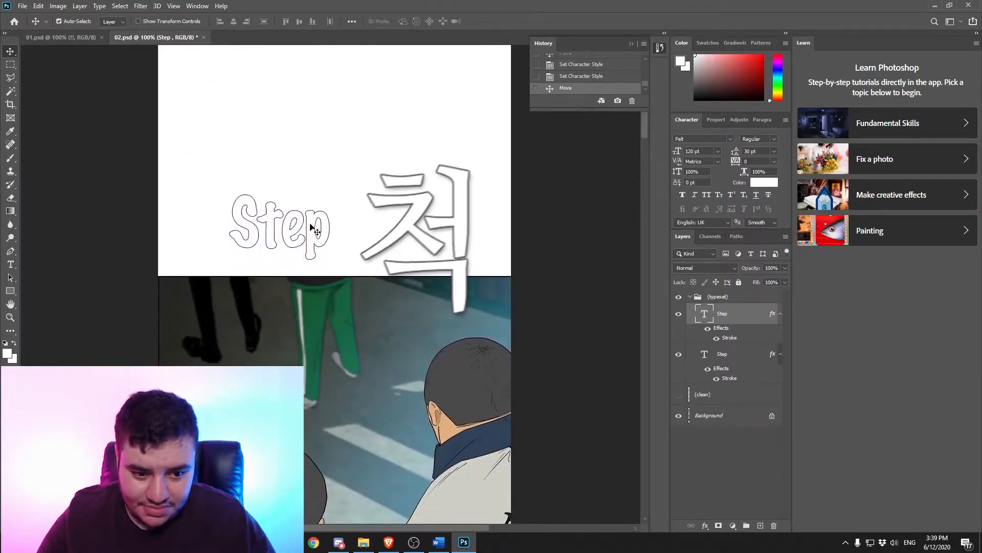
pyautogui.press('Up')
pyautogui.press('Up')
pyautogui.press('Up')
pyautogui.press('Up')
pyautogui.press('Up')
pyautogui.press('Up')
pyautogui.press('Up')
pyautogui.press('Up')
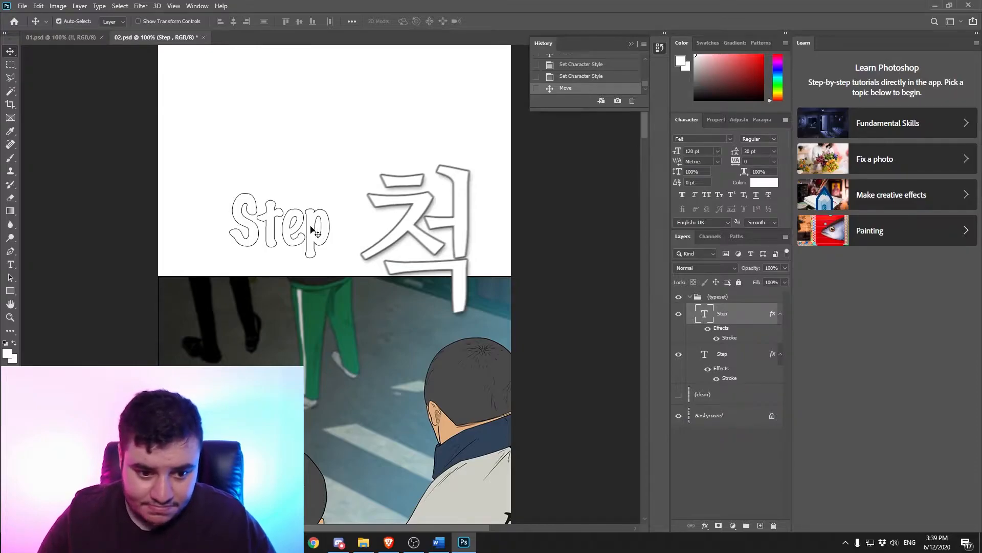
# Step: Switch to File Explorer and open the previous chapter's folder, RM0 22
pyautogui.scroll(-6, 311, 229)
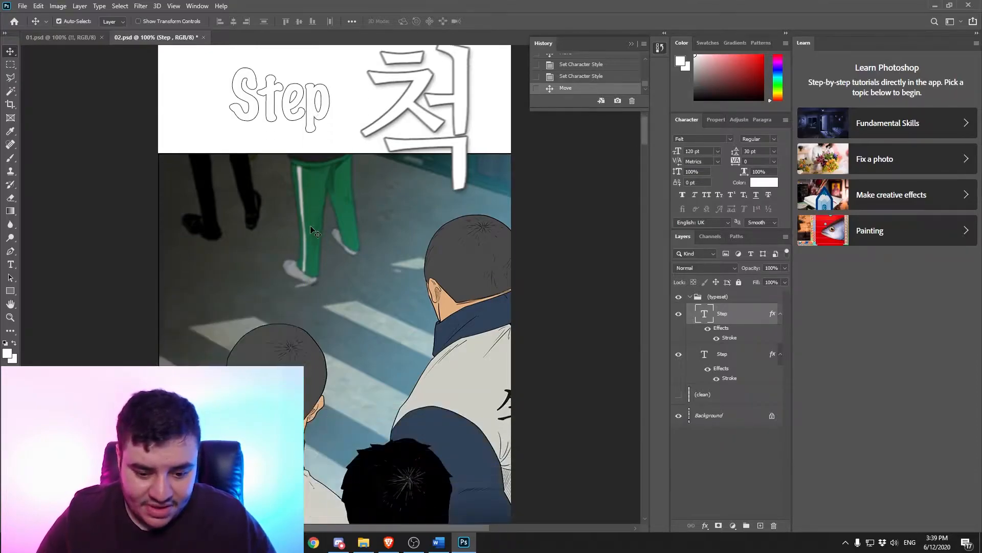
pyautogui.scroll(-1, 311, 228)
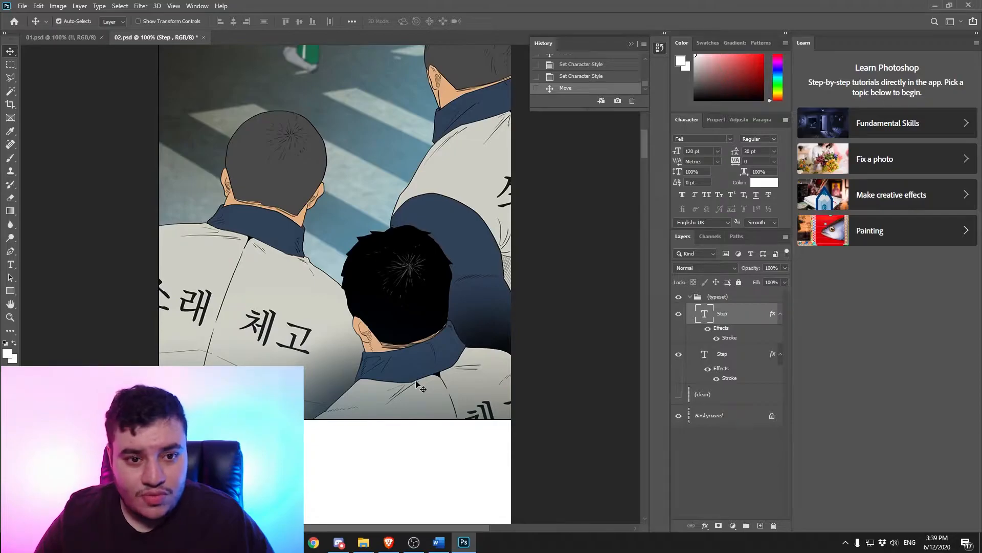
pyautogui.moveTo(362, 546)
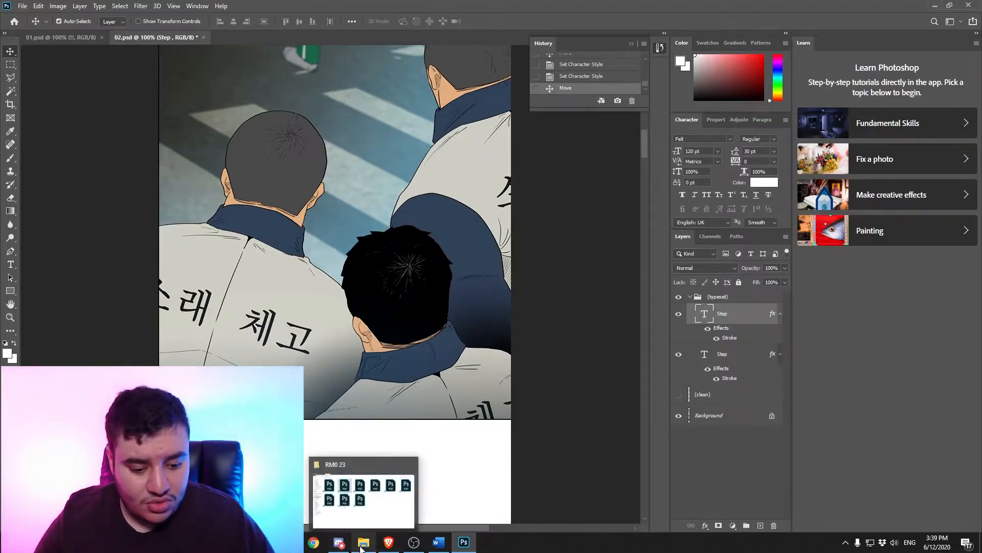
pyautogui.click(364, 516)
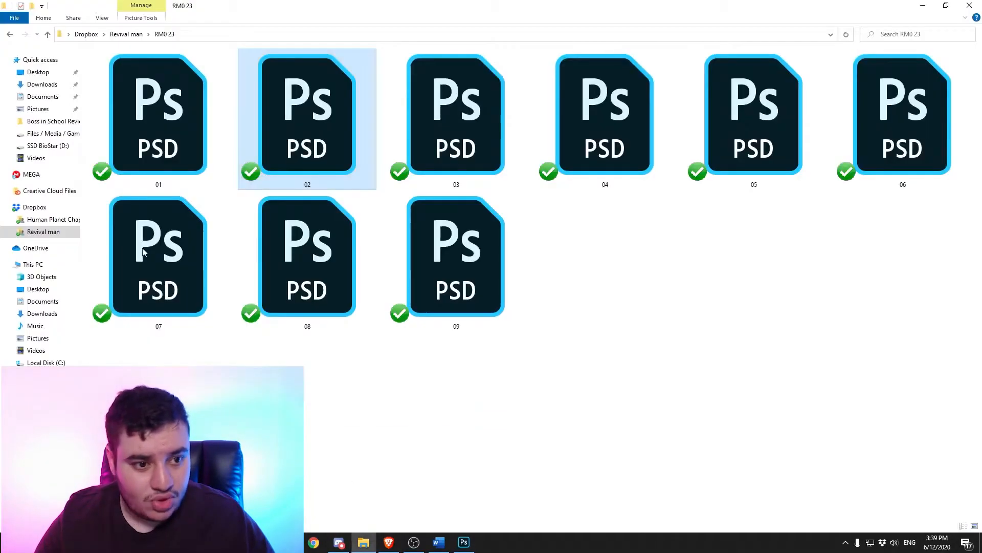
pyautogui.click(11, 35)
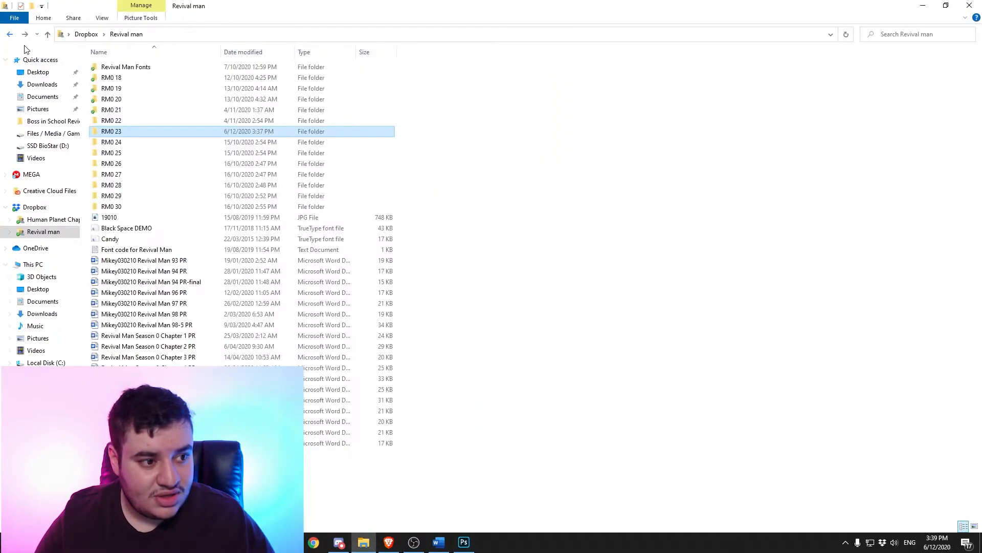
pyautogui.doubleClick(138, 124)
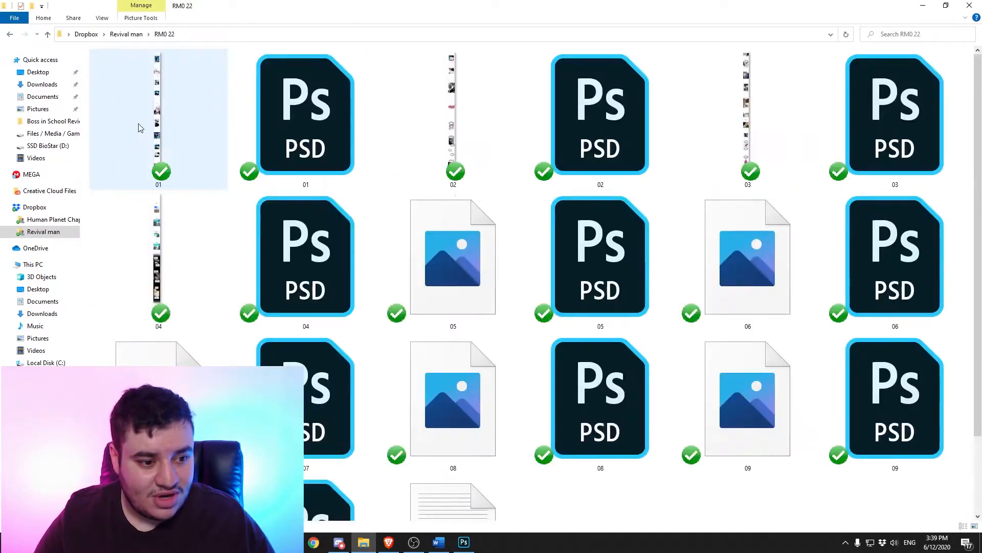
pyautogui.scroll(-2, 366, 249)
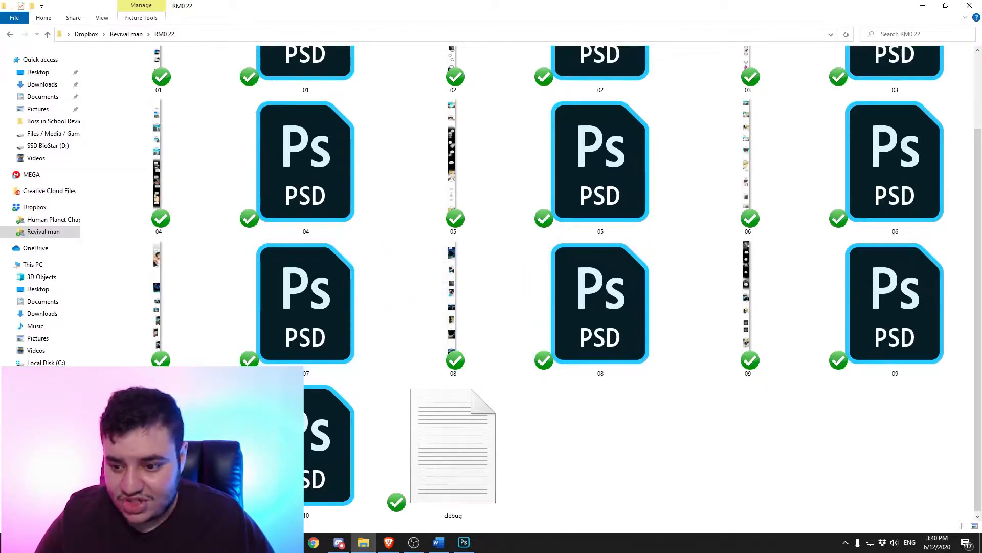
# Step: Preview the chapter's exported page 09.png, close the preview and open 09.psd in Photoshop
pyautogui.doubleClick(137, 316)
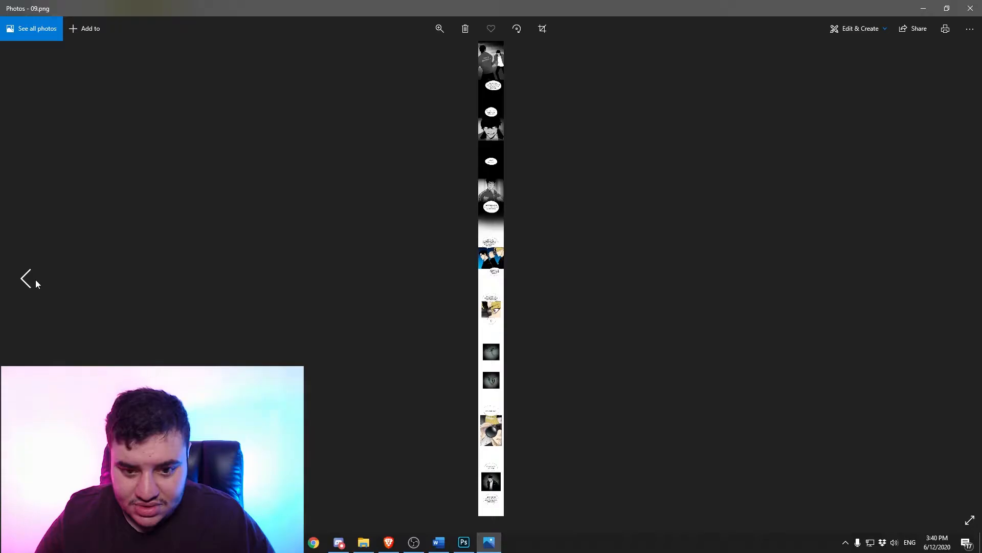
pyautogui.click(970, 8)
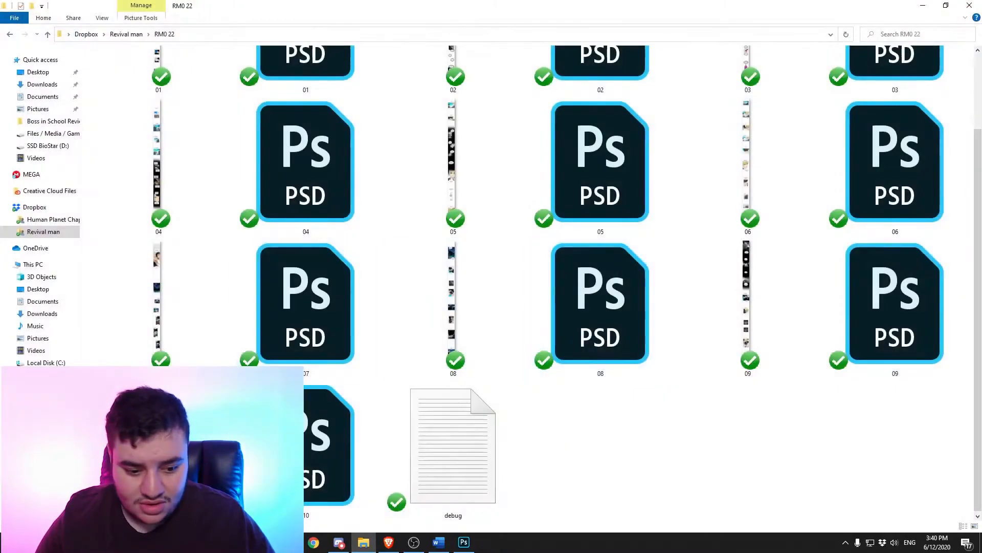
pyautogui.doubleClick(896, 297)
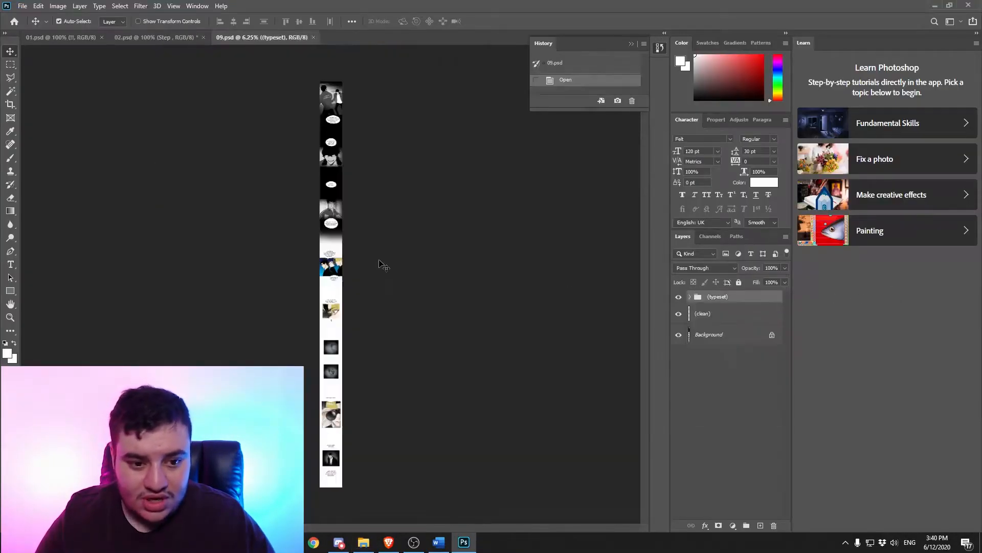
# Step: Compare the English jacket lettering at the start of 09.psd with the Korean original by toggling the (clean) layer's visibility
pyautogui.hotkey('ctrl', '1')
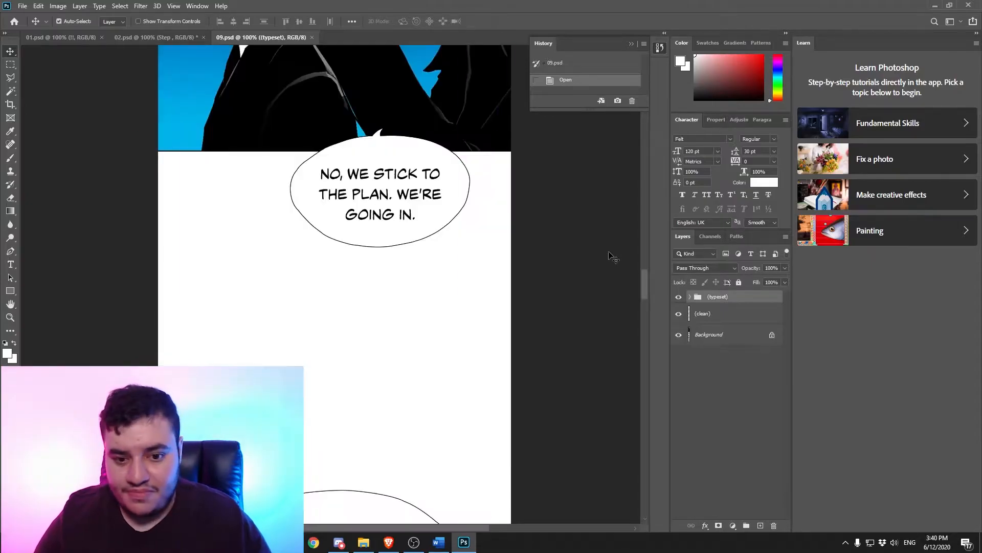
pyautogui.moveTo(643, 274); pyautogui.dragTo(643, 87)
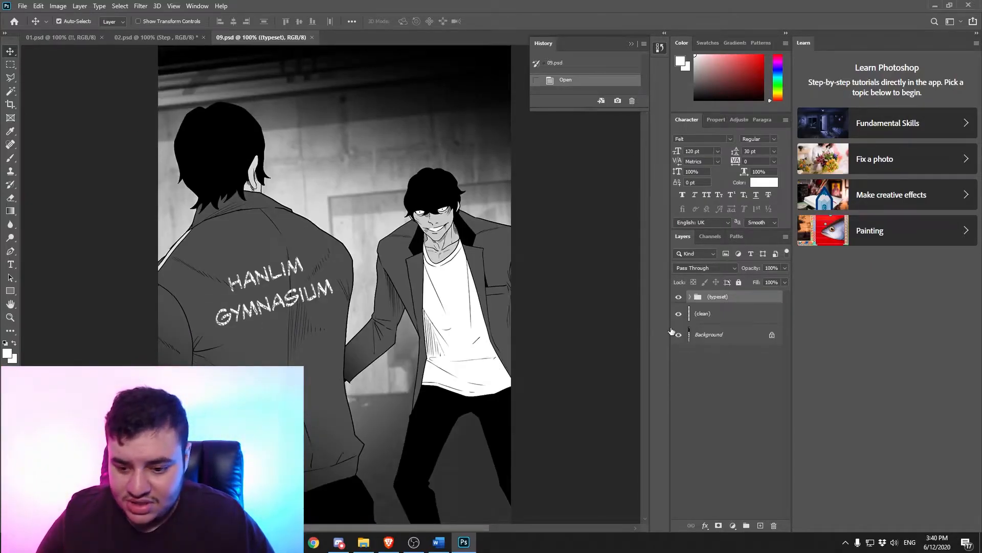
pyautogui.click(678, 314)
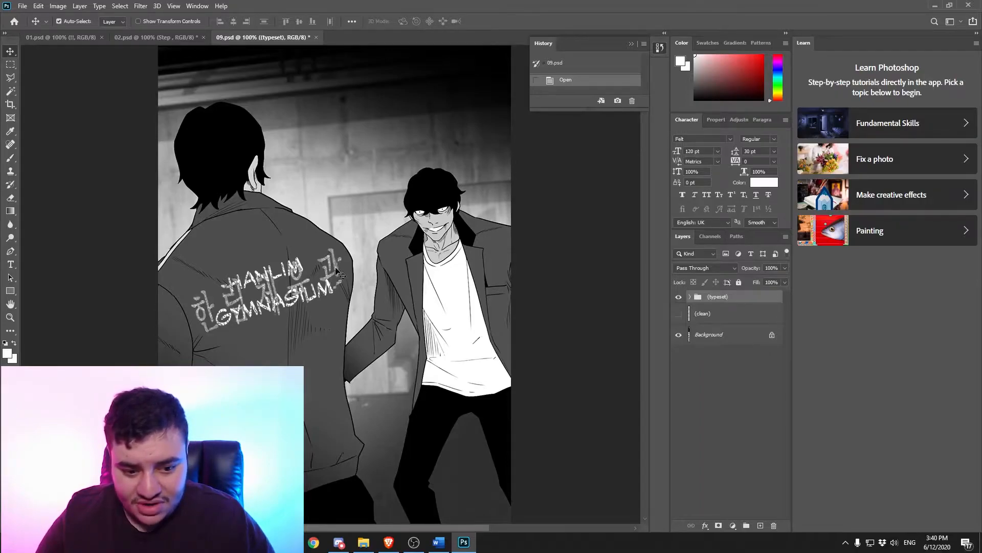
pyautogui.click(678, 315)
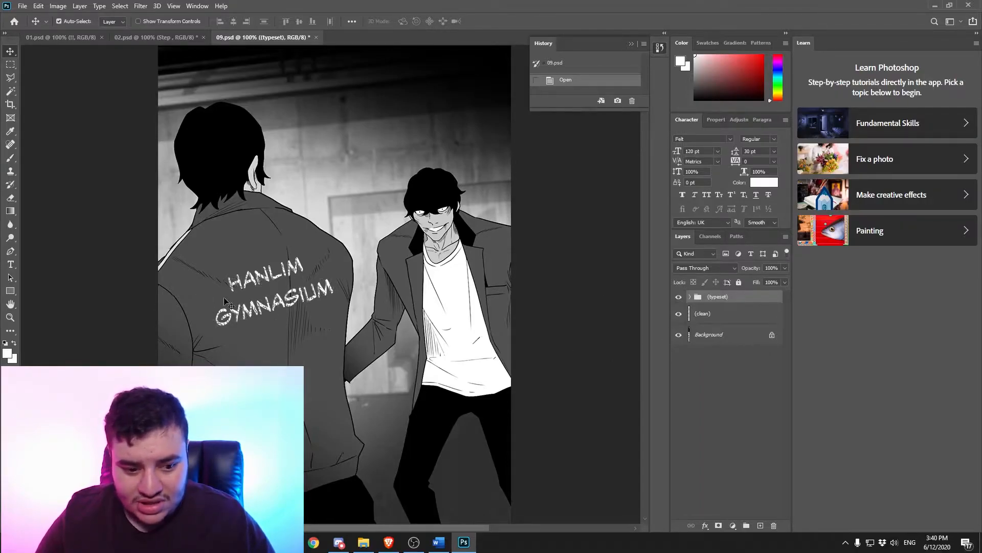
# Step: Expand the (typeset) group and select the "Hanlim Gymnasium" text layer to examine its font settings and effects
pyautogui.click(690, 298)
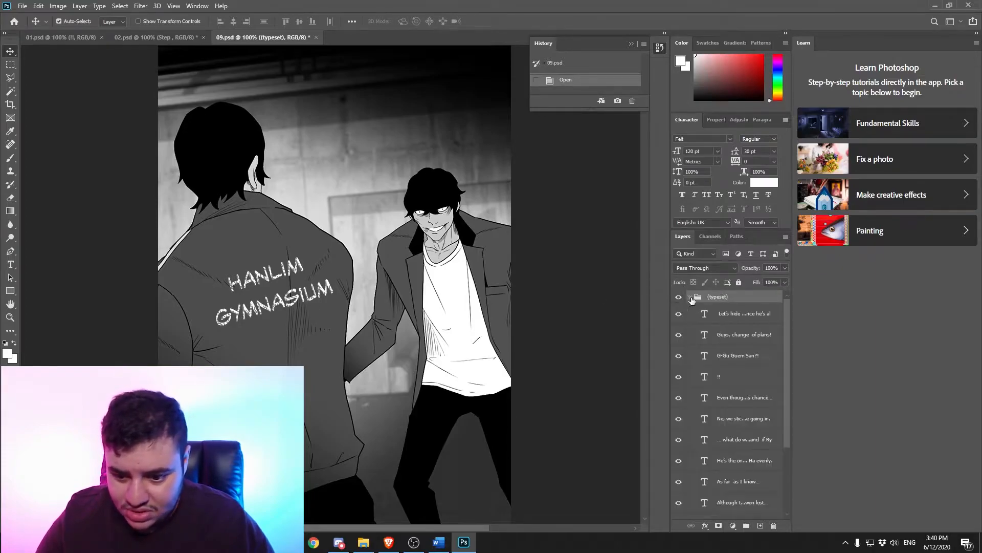
pyautogui.click(311, 298)
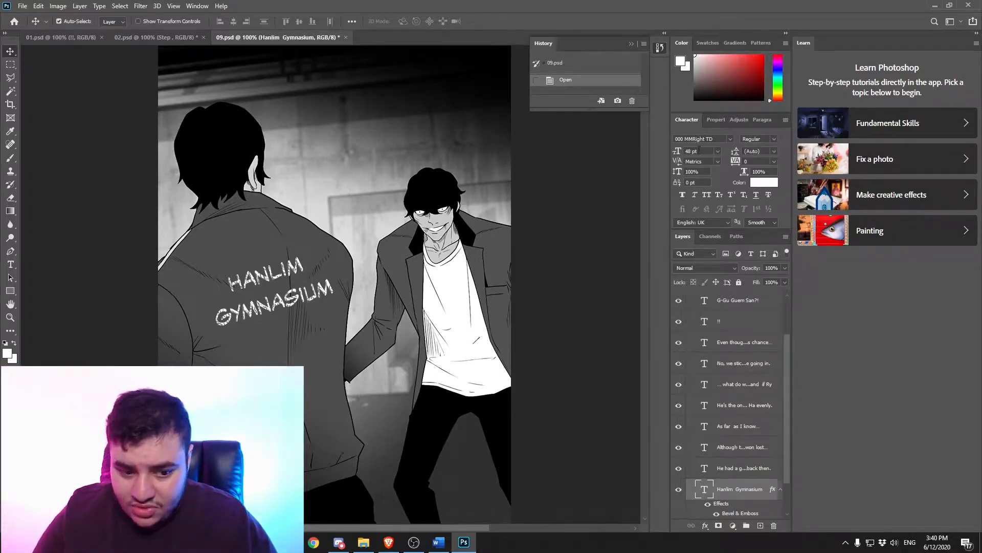
pyautogui.scroll(-1, 747, 487)
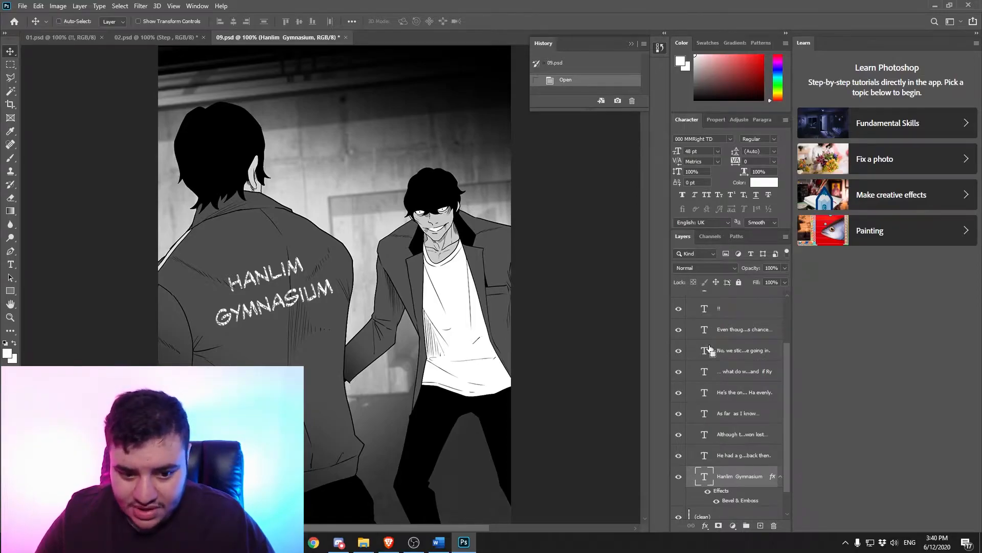
# Step: Try copying the "Hanlim Gymnasium" text layer from 09.psd onto the jerseys in 02.psd, and delete the copy
pyautogui.click(141, 37)
pyautogui.moveTo(140, 37); pyautogui.dragTo(229, 393)
pyautogui.moveTo(294, 359)
pyautogui.mouseDown()
pyautogui.moveTo(300, 378)
pyautogui.moveTo(287, 373)
pyautogui.moveTo(291, 353)
pyautogui.mouseUp()
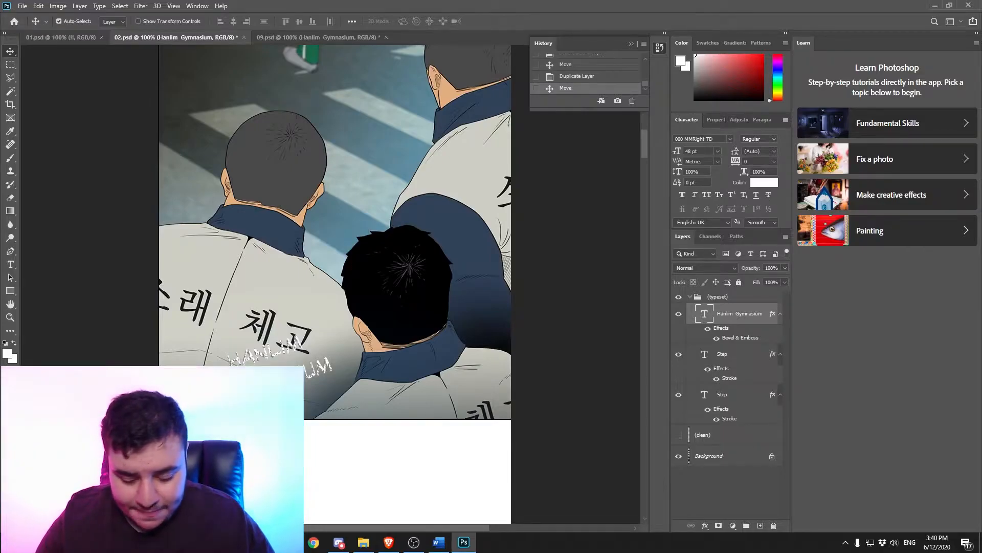
pyautogui.press('Delete')
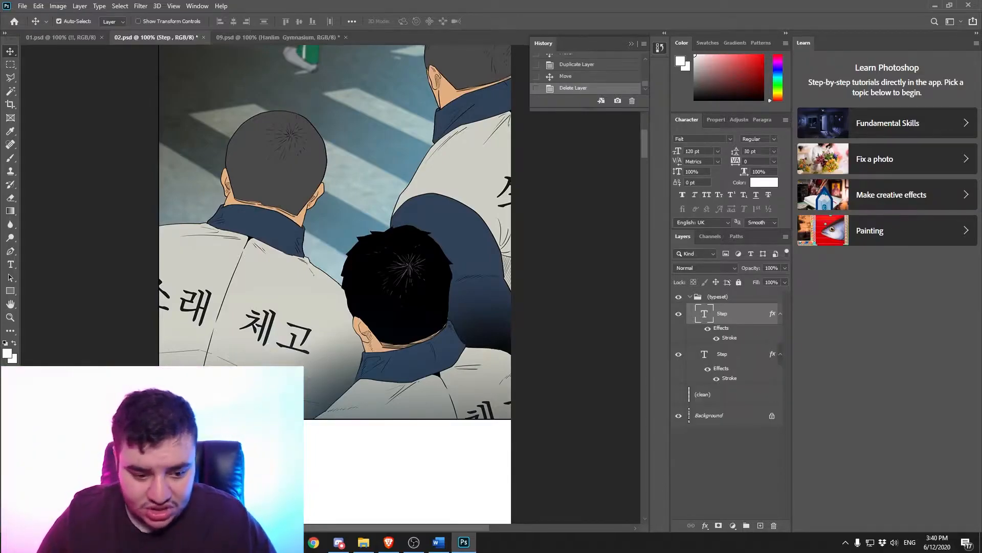
# Step: Close 09.psd without saving its changes
pyautogui.click(331, 40)
pyautogui.click(345, 37)
pyautogui.click(487, 201)
# Step: Add a text box across the Korean lettering on the back of the leftmost jersey in 02.psd
pyautogui.scroll(1, 423, 314)
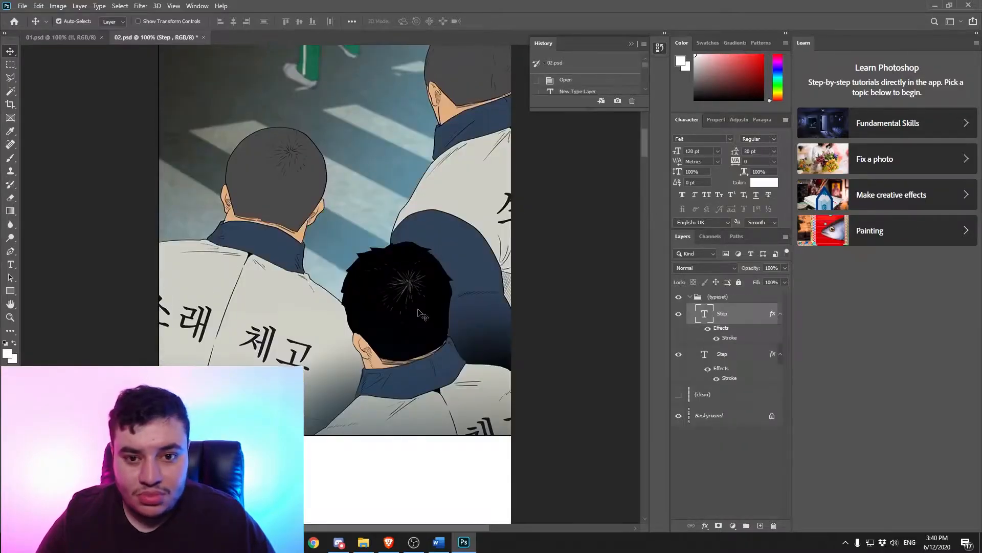
pyautogui.scroll(1, 413, 322)
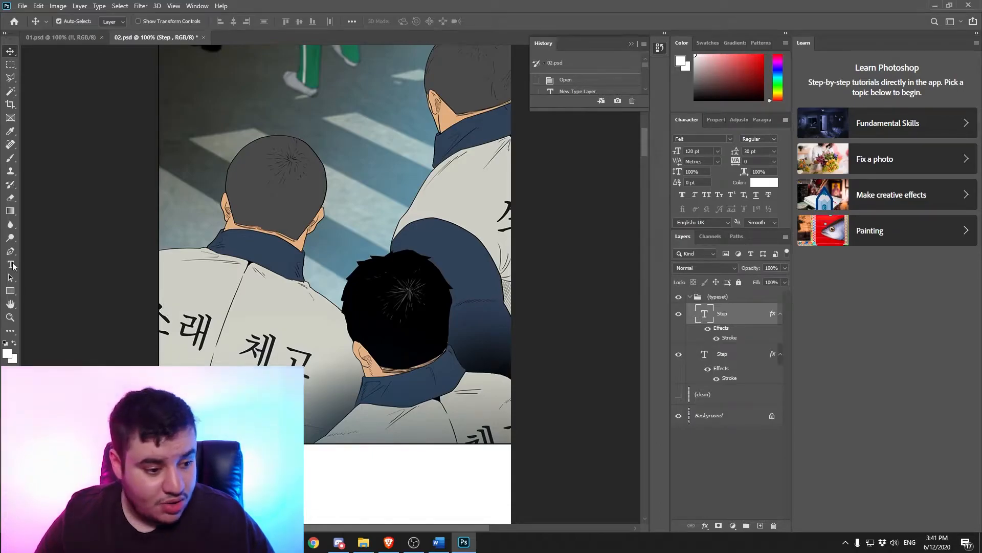
pyautogui.click(11, 264)
pyautogui.moveTo(167, 299); pyautogui.dragTo(344, 351)
# Step: Copy "Sorae Athletics High School" from the RM 23 document in Word and paste it into the jersey text box in Photoshop
pyautogui.click(439, 542)
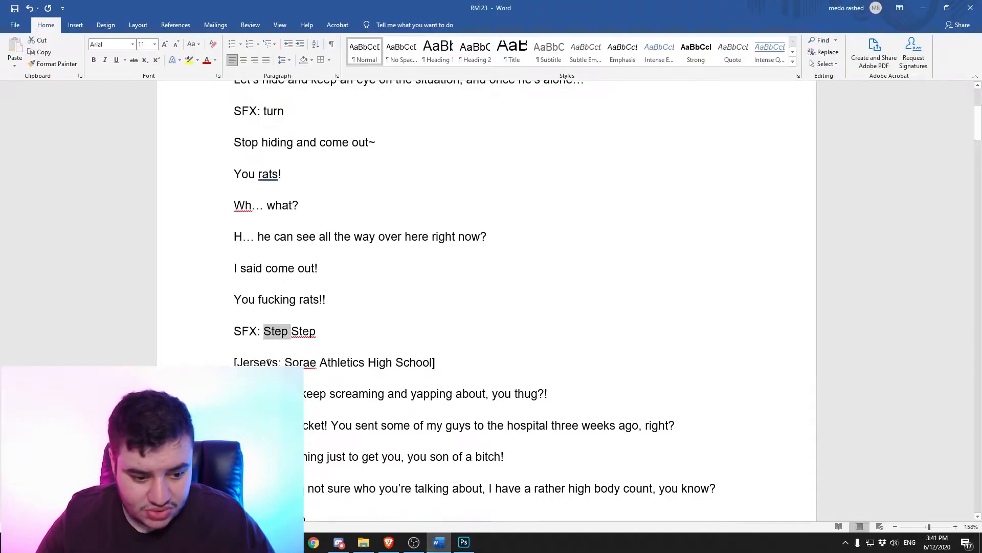
pyautogui.moveTo(285, 361); pyautogui.dragTo(418, 365)
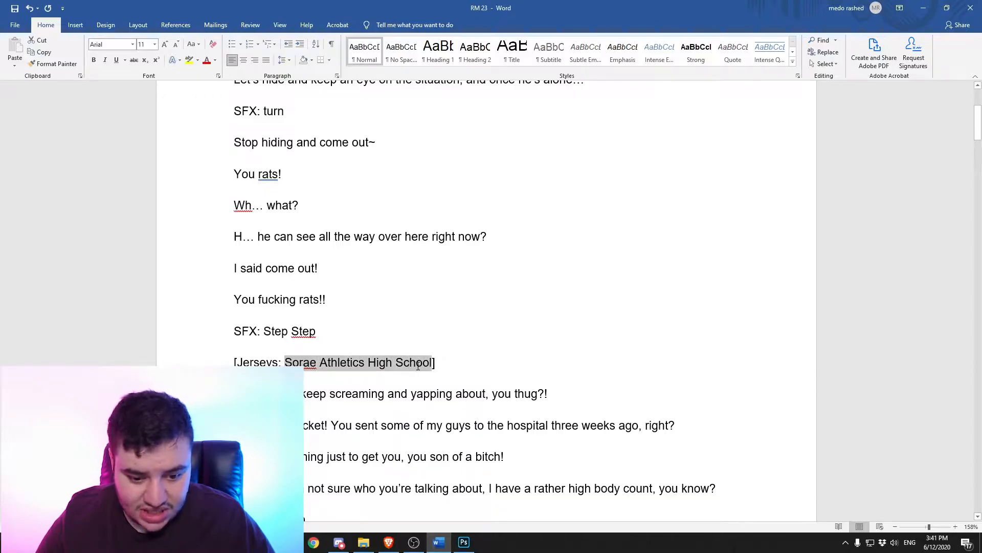
pyautogui.hotkey('ctrl', 'c')
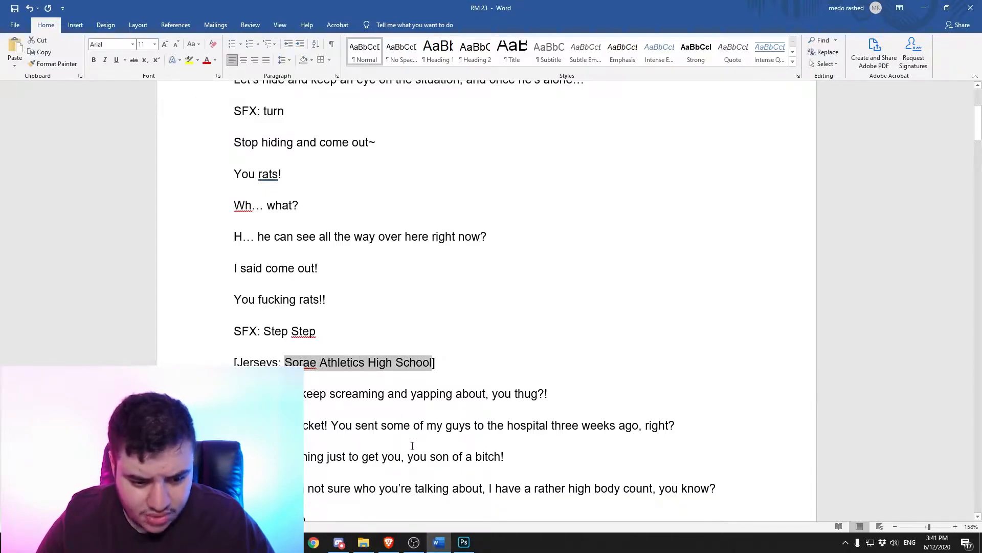
pyautogui.click(464, 542)
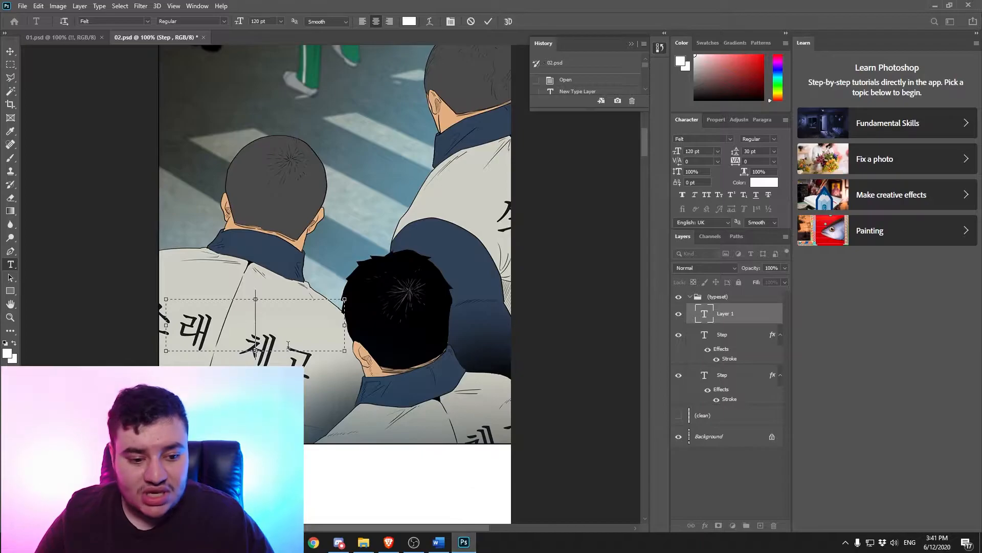
pyautogui.hotkey('ctrl', 'v')
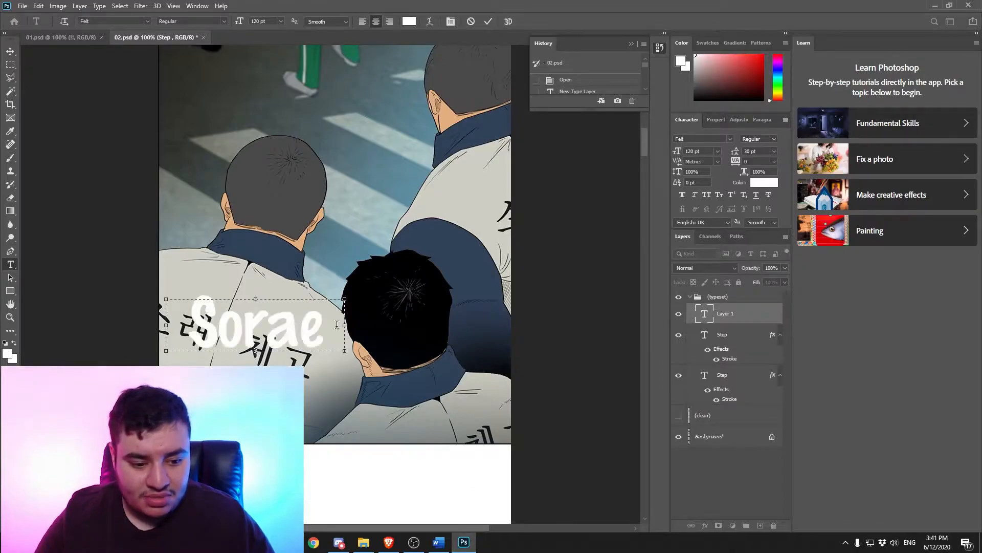
# Step: Set the whole "Sorae Athletics High School" jersey text to 30 pt and colour it black (000000)
pyautogui.click(704, 315)
pyautogui.doubleClick(704, 315)
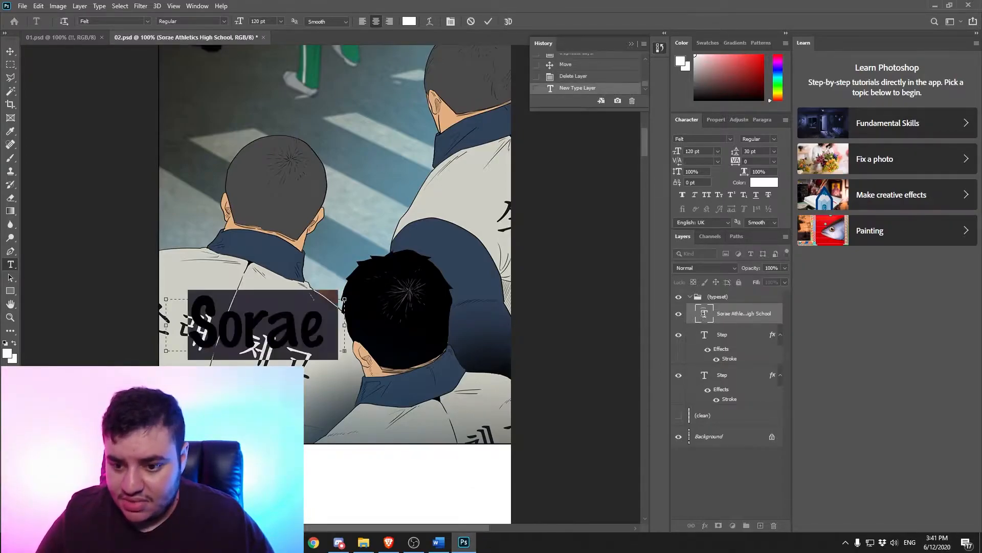
pyautogui.click(717, 151)
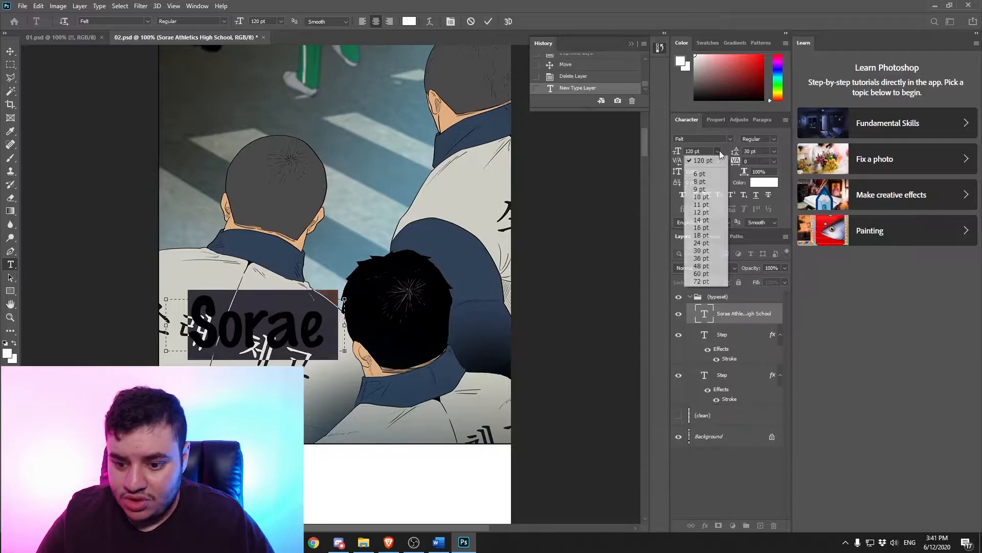
pyautogui.click(709, 250)
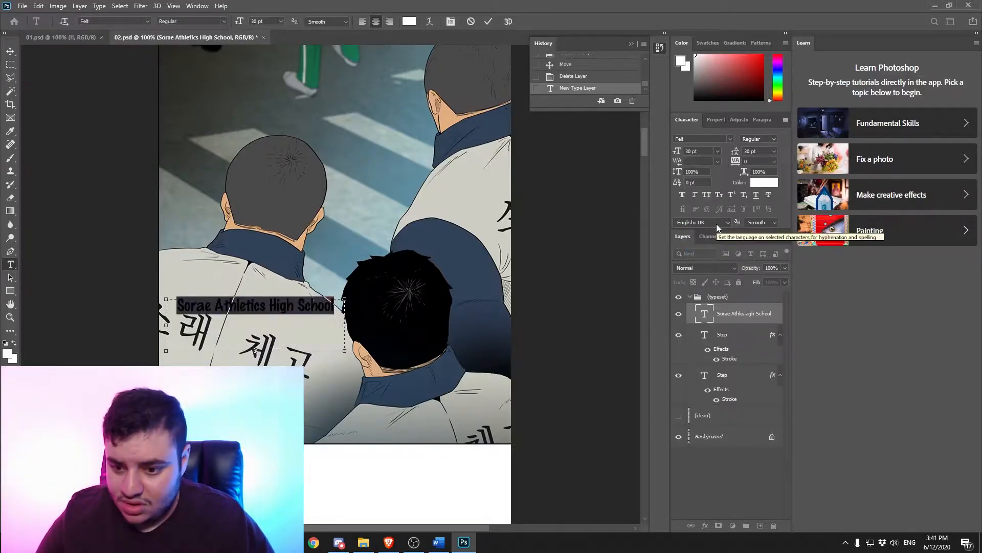
pyautogui.click(764, 183)
pyautogui.write('000000')
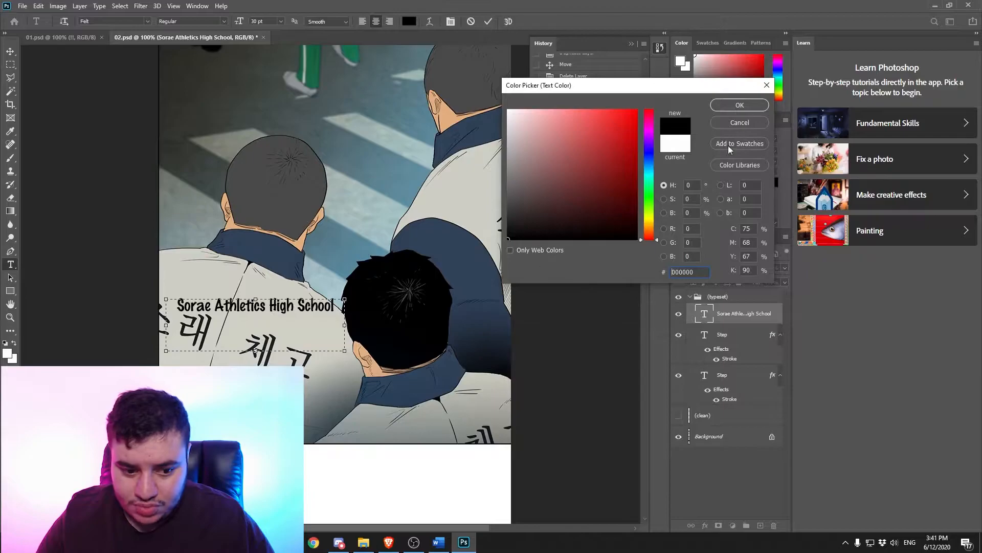
pyautogui.click(740, 105)
pyautogui.click(330, 325)
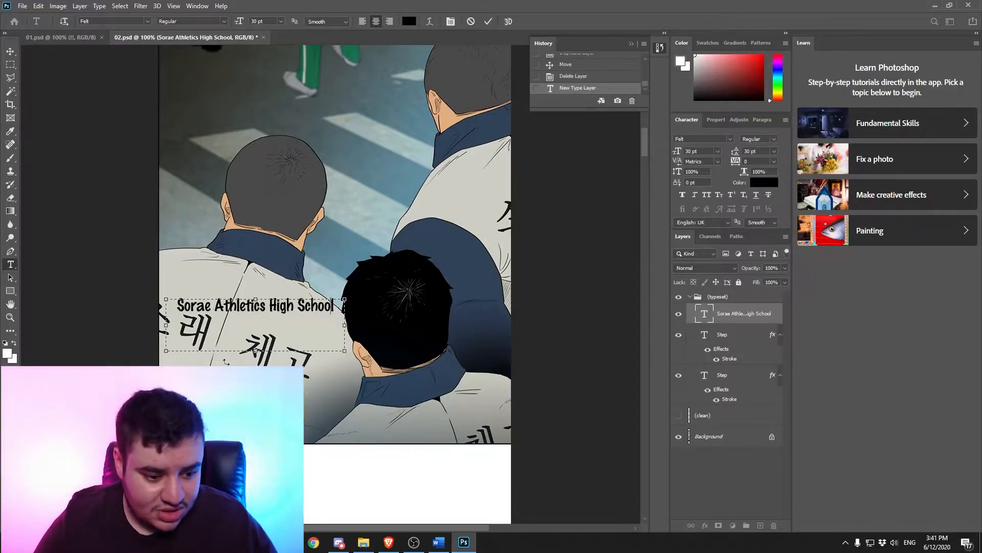
# Step: Tilt the jersey text to match the slope of the Korean lettering, place it over that lettering, and show the (clean) layer
pyautogui.moveTo(233, 360); pyautogui.dragTo(251, 350)
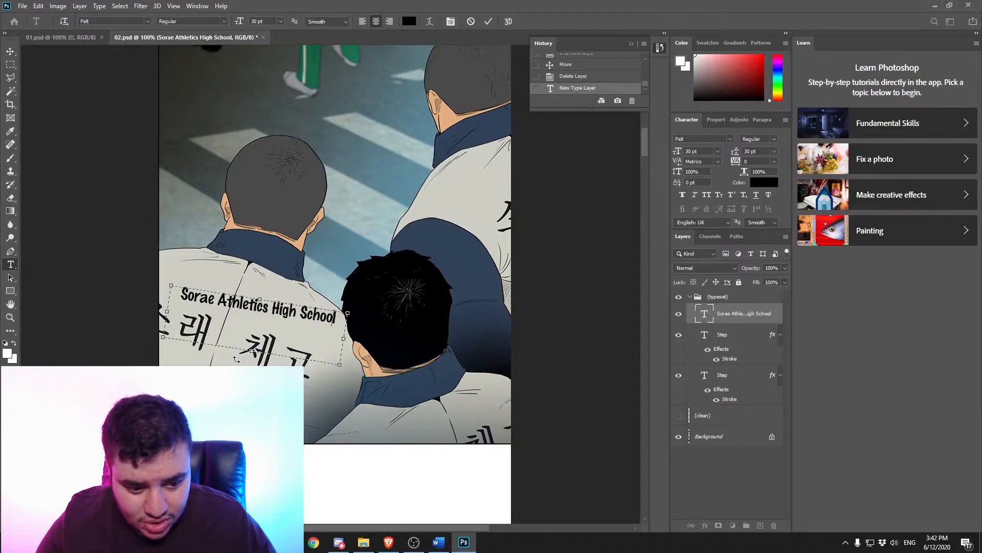
pyautogui.moveTo(235, 359); pyautogui.dragTo(208, 415)
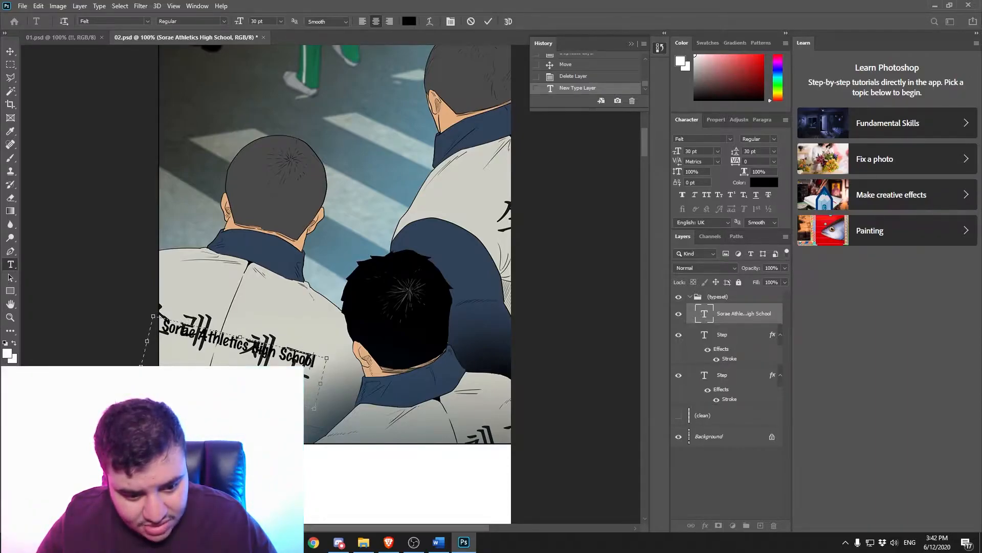
pyautogui.moveTo(207, 415); pyautogui.dragTo(206, 413)
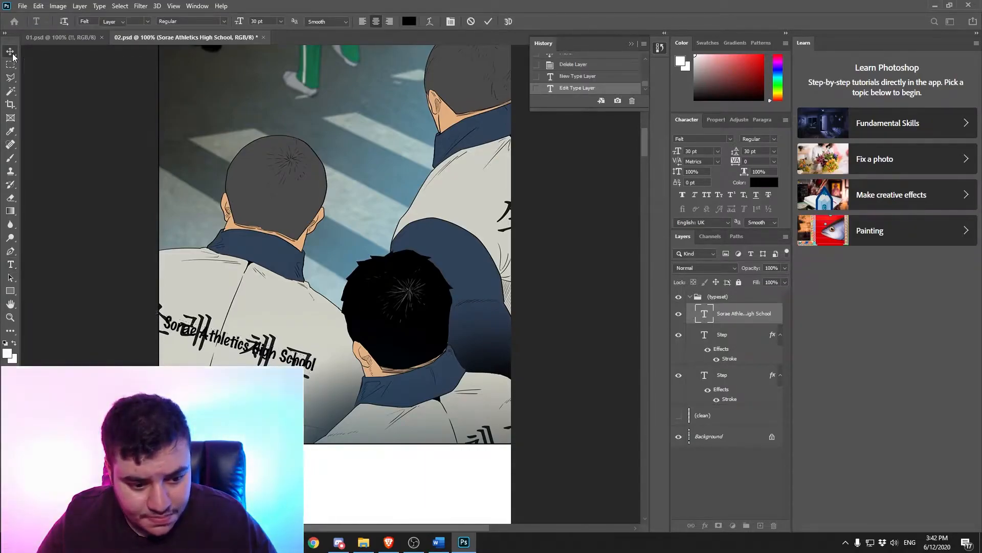
pyautogui.click(10, 52)
pyautogui.click(680, 416)
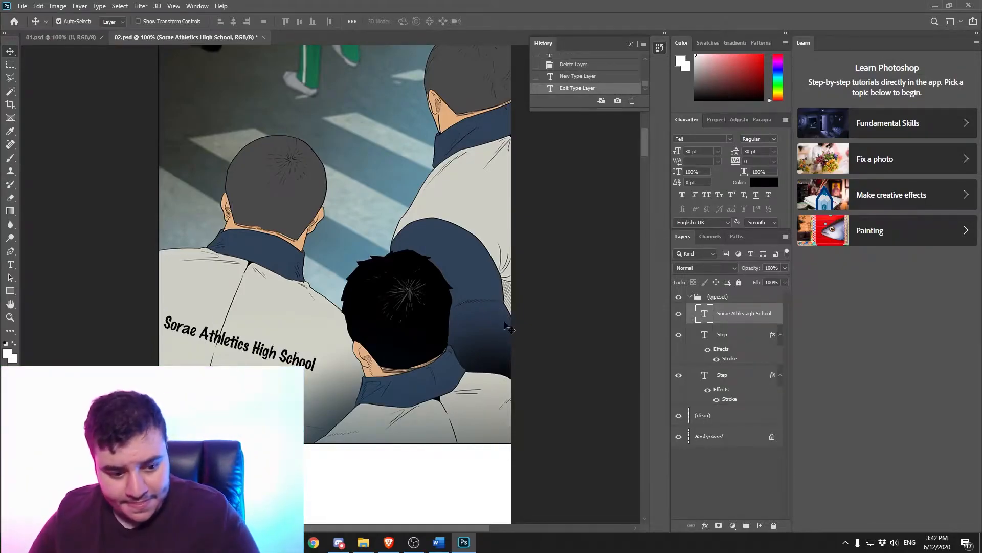
# Step: Enlarge the jersey lettering to 33 pt and nudge it to the right across the back of the leftmost jersey
pyautogui.press('Right')
pyautogui.press('Right')
pyautogui.click(677, 151)
pyautogui.write('33')
pyautogui.press('Return')
pyautogui.press('Right')
pyautogui.press('Right')
pyautogui.press('Right')
pyautogui.press('Right')
pyautogui.press('Right')
pyautogui.press('Right')
pyautogui.press('Right')
pyautogui.press('Right')
pyautogui.press('Right')
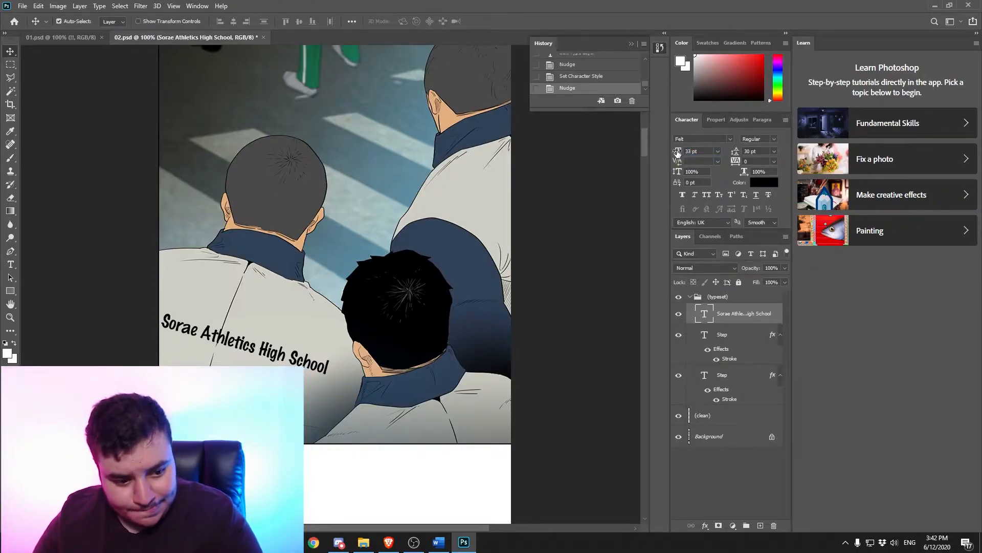
# Step: Compare the English jersey lettering with the original Korean by toggling the (clean) layer and the text layer
pyautogui.click(679, 420)
pyautogui.click(679, 419)
pyautogui.click(680, 420)
pyautogui.click(679, 419)
pyautogui.click(679, 420)
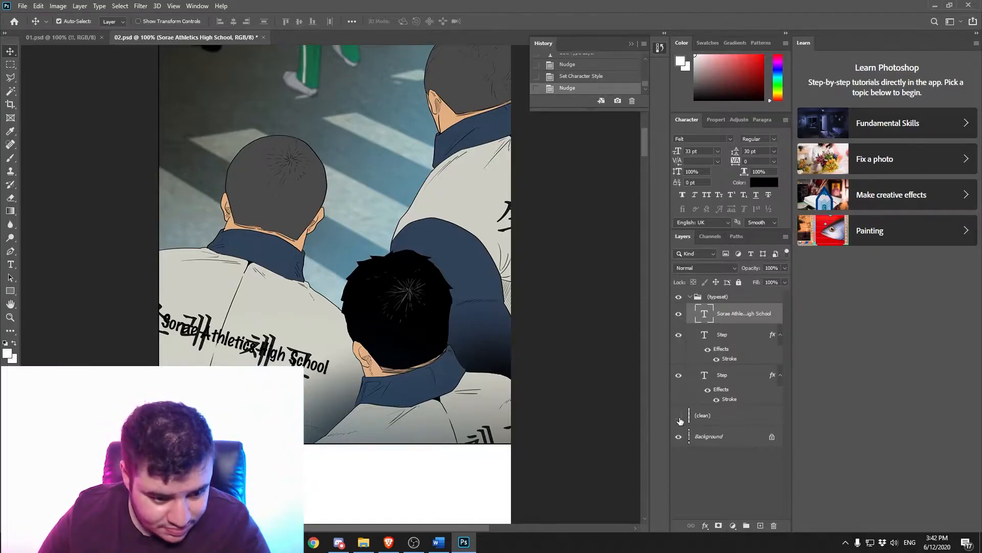
pyautogui.click(682, 315)
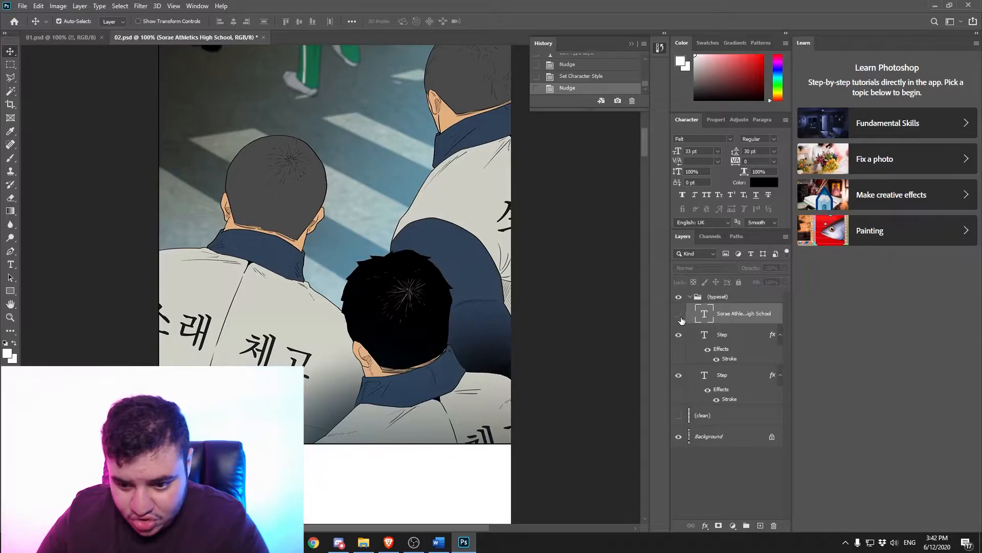
pyautogui.click(679, 315)
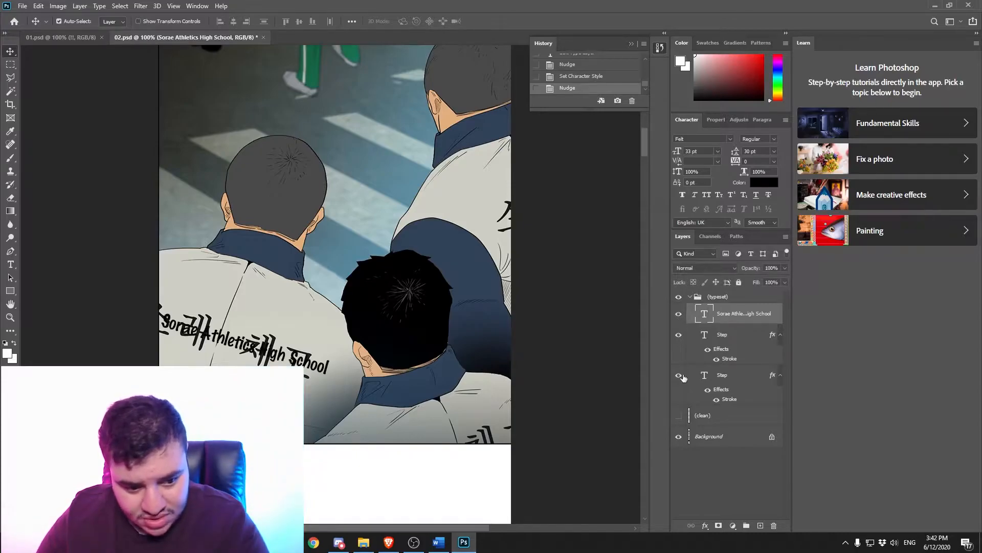
pyautogui.click(679, 415)
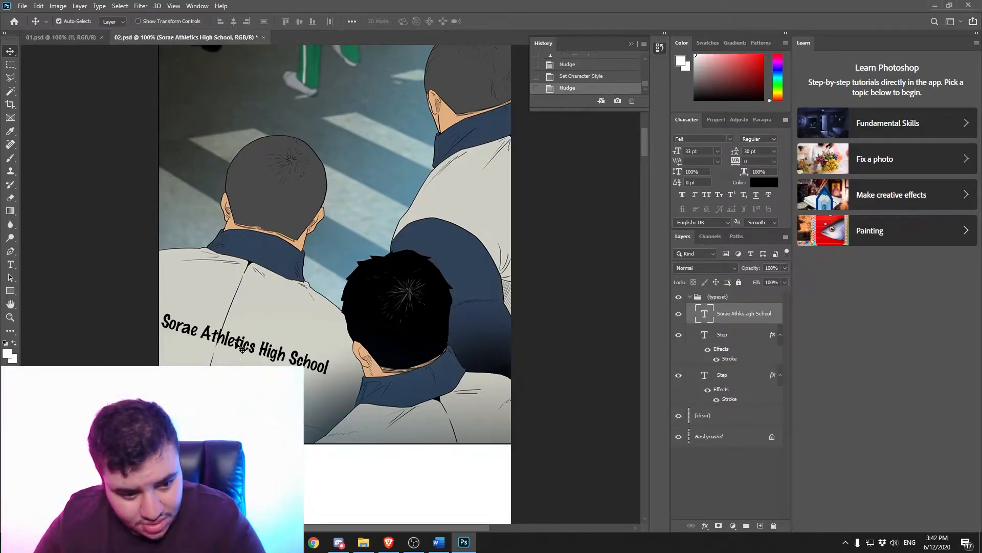
# Step: Shift the lettering right, add extra spaces between "Sorae" and "Athletics", and widen the text box to keep it on one line
pyautogui.moveTo(237, 347); pyautogui.dragTo(254, 347)
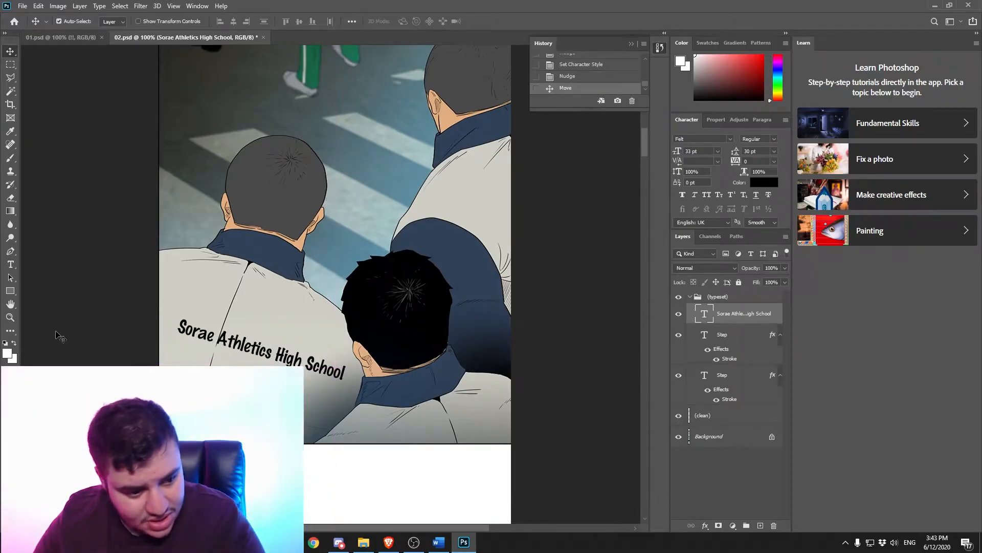
pyautogui.click(11, 265)
pyautogui.click(218, 338)
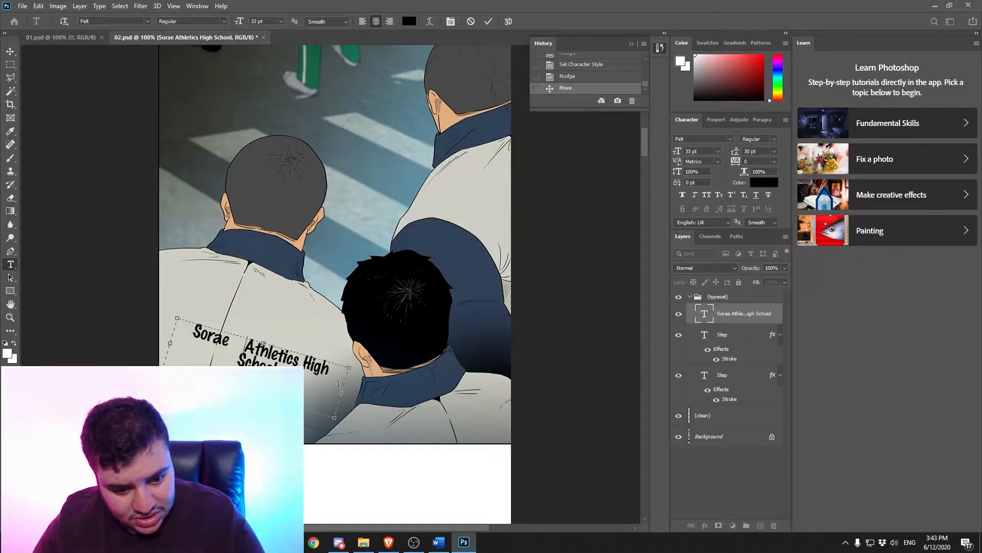
pyautogui.moveTo(343, 393); pyautogui.dragTo(363, 399)
# Step: Nudge the spaced lettering left and slightly up so its gap straddles the centre seam of the leftmost jersey
pyautogui.click(10, 51)
pyautogui.press('Left')
pyautogui.press('Up')
pyautogui.press('Left')
pyautogui.press('Left')
pyautogui.press('Left')
pyautogui.press('Left')
pyautogui.press('Left')
pyautogui.press('Left')
pyautogui.press('Left')
pyautogui.press('Left')
pyautogui.press('Left')
pyautogui.press('Left')
pyautogui.press('Left')
pyautogui.press('Left')
pyautogui.press('Left')
pyautogui.press('Left')
pyautogui.press('Left')
pyautogui.press('Left')
pyautogui.press('Left')
pyautogui.press('Left')
pyautogui.press('Left')
pyautogui.press('Left')
pyautogui.press('Up')
pyautogui.press('Up')
pyautogui.press('Up')
pyautogui.press('Up')
pyautogui.press('Up')
pyautogui.press('Up')
pyautogui.press('Up')
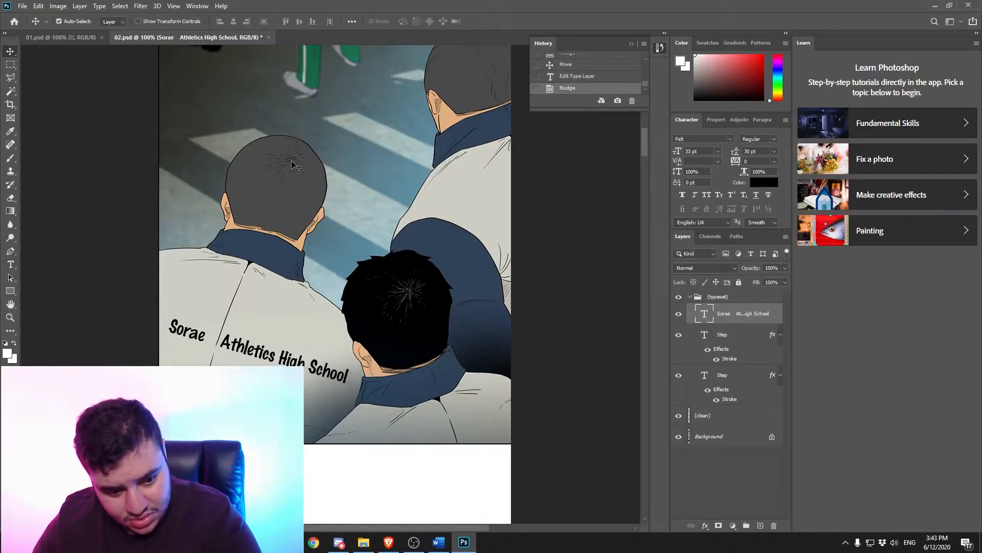
pyautogui.press('Right')
pyautogui.press('Right')
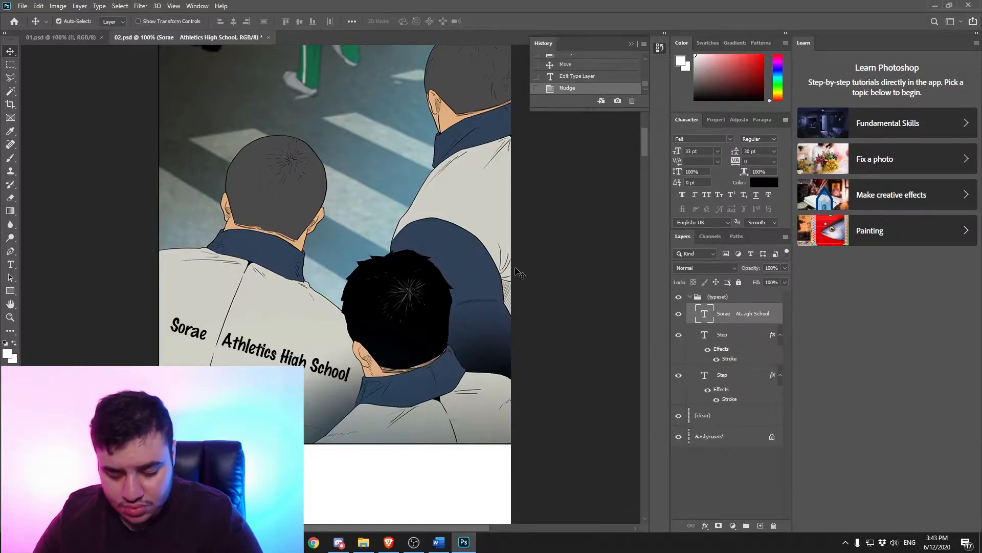
# Step: Compare the jersey lettering with and without the seam gap by stepping through the history, ending on the latest state
pyautogui.hotkey('ctrl', 'z')
pyautogui.hotkey('ctrl', 'z')
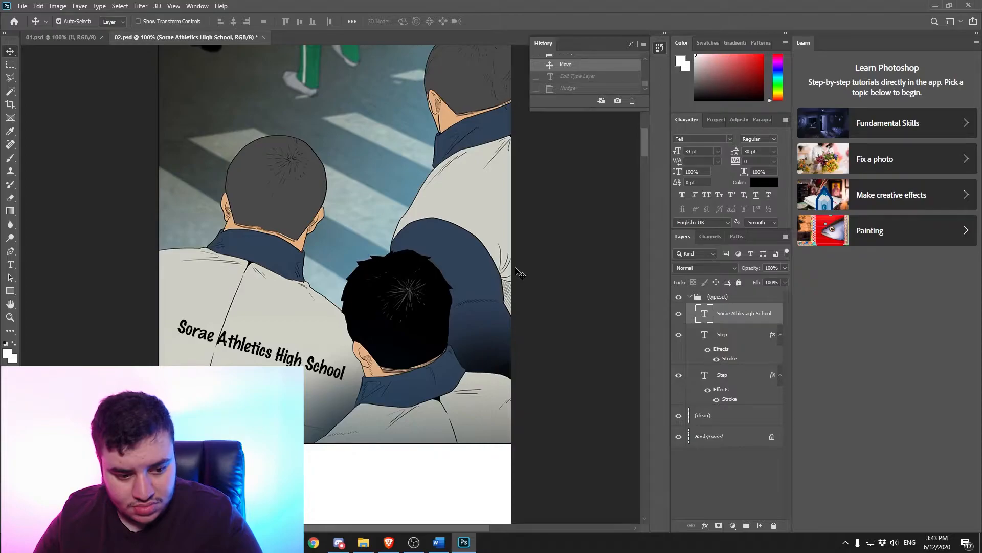
pyautogui.hotkey('ctrl', 'y')
pyautogui.hotkey('ctrl', 'y')
pyautogui.click(603, 91)
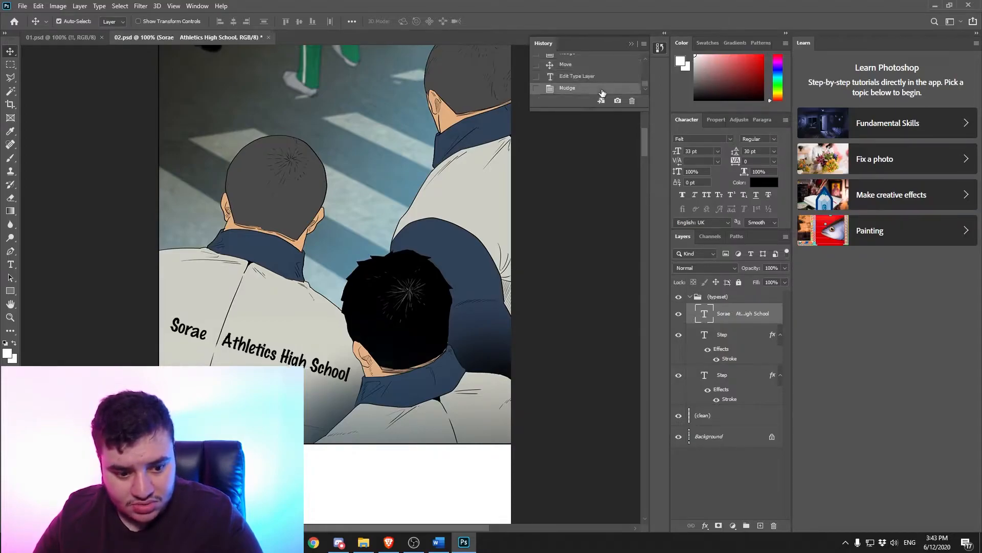
pyautogui.hotkey('ctrl', 'z')
pyautogui.hotkey('ctrl', 'z')
pyautogui.hotkey('ctrl', 'z')
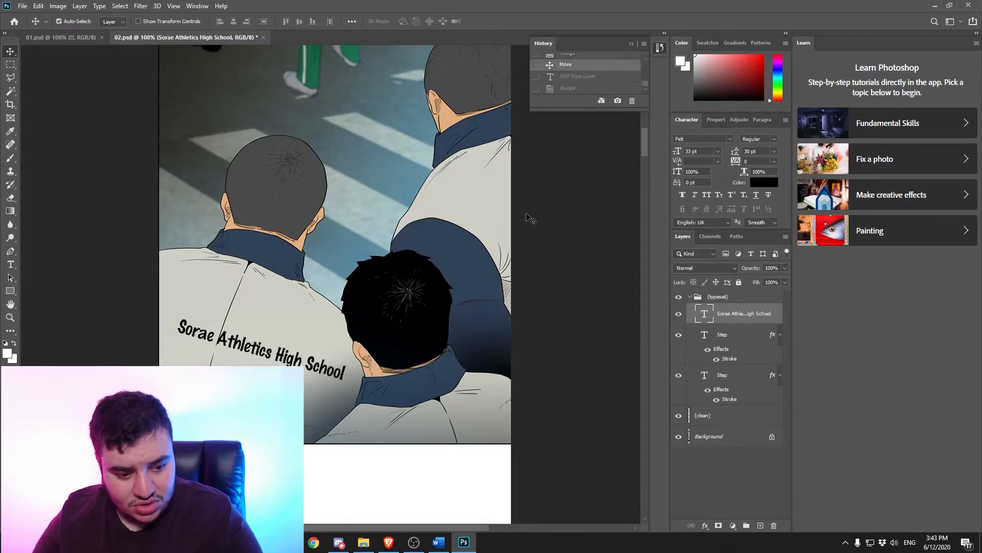
pyautogui.scroll(-1, 574, 94)
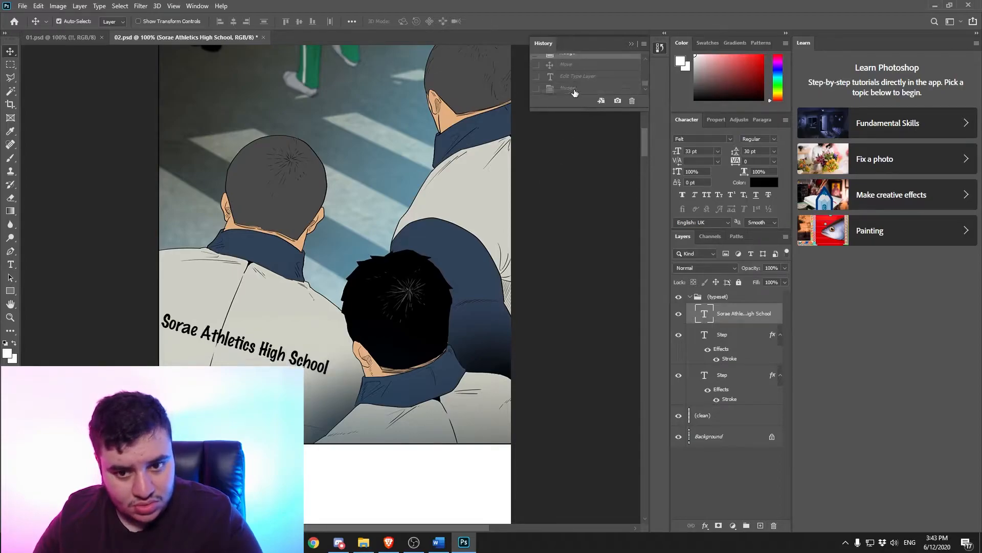
pyautogui.click(575, 91)
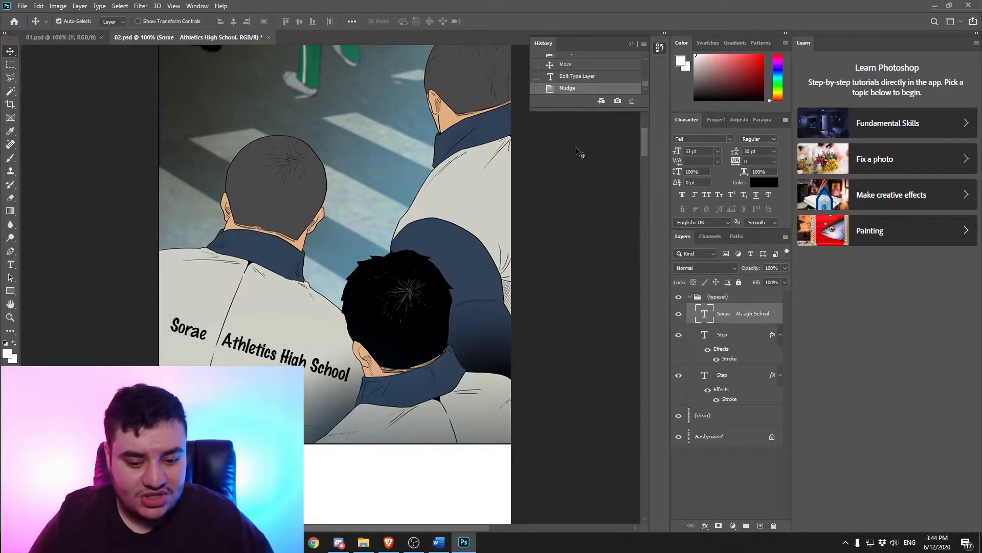
# Step: Hide the (clean) layer and add a small text box over the cut-off Korean character on the upper-right jersey
pyautogui.click(679, 417)
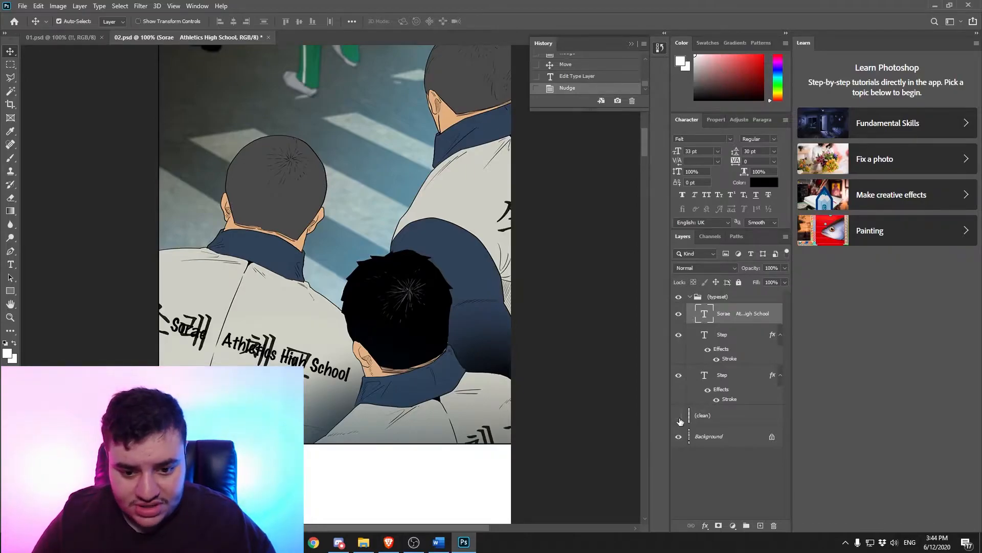
pyautogui.click(12, 266)
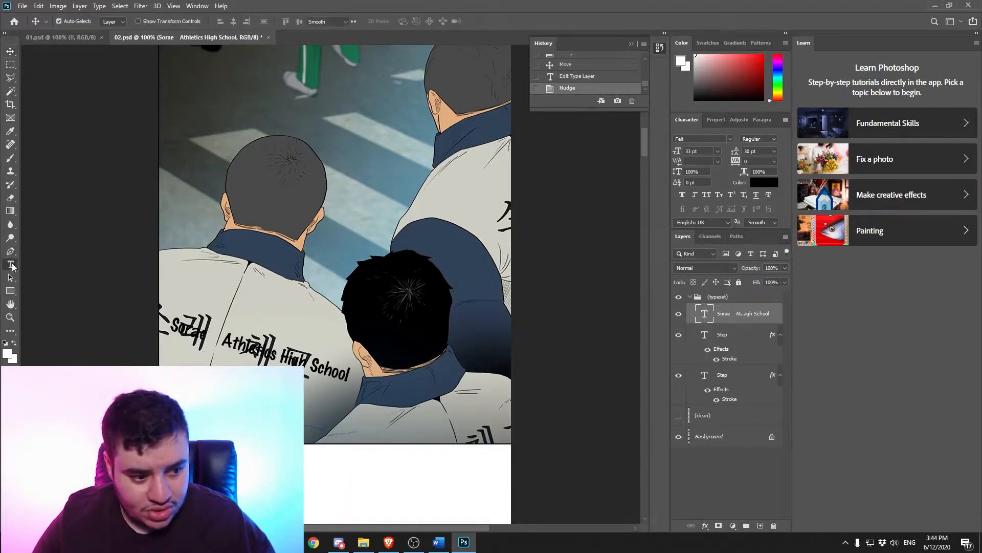
pyautogui.moveTo(496, 195); pyautogui.dragTo(516, 235)
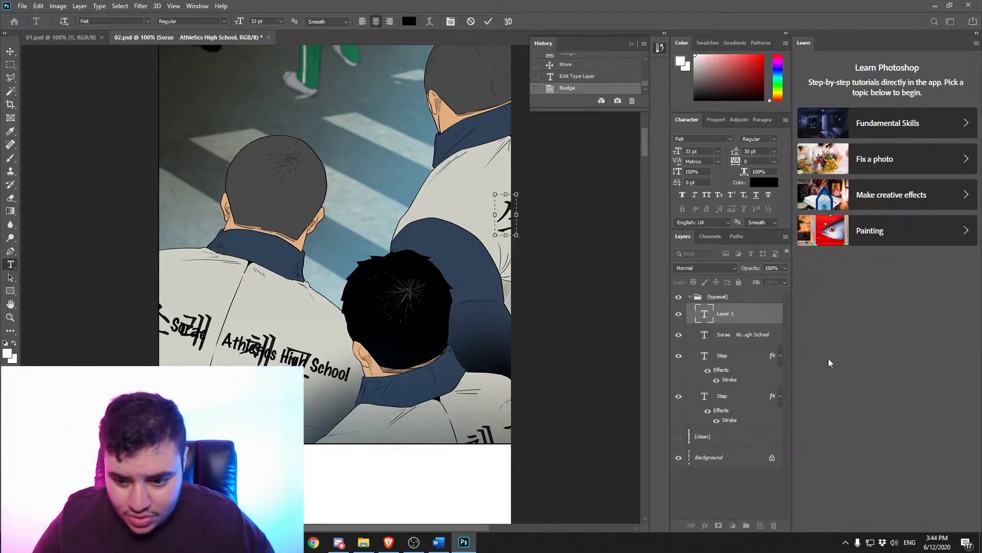
# Step: Copy "So" from the jersey line of the RM 23 document in Word and paste it into the new text box in Photoshop
pyautogui.click(438, 542)
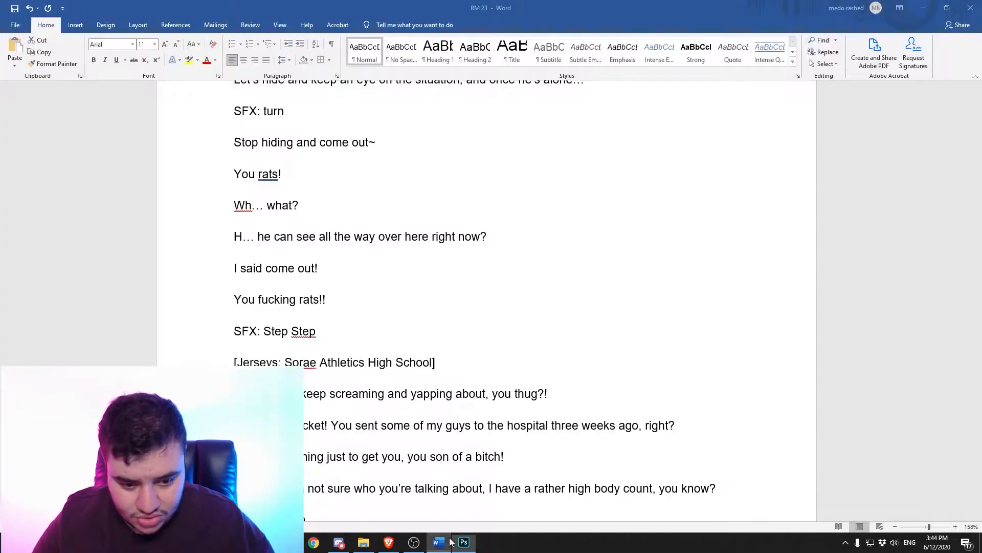
pyautogui.click(313, 363)
pyautogui.doubleClick(302, 364)
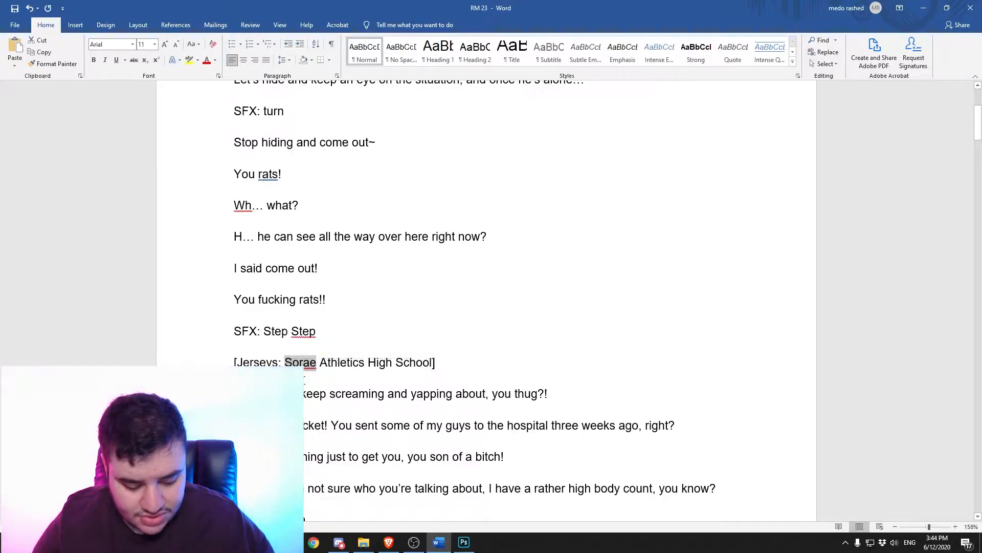
pyautogui.click(464, 542)
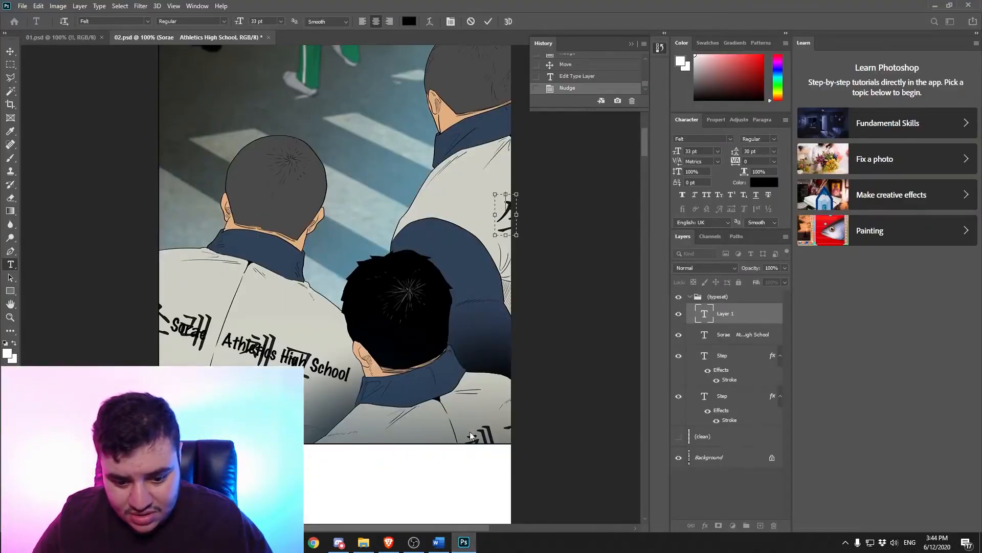
pyautogui.click(439, 542)
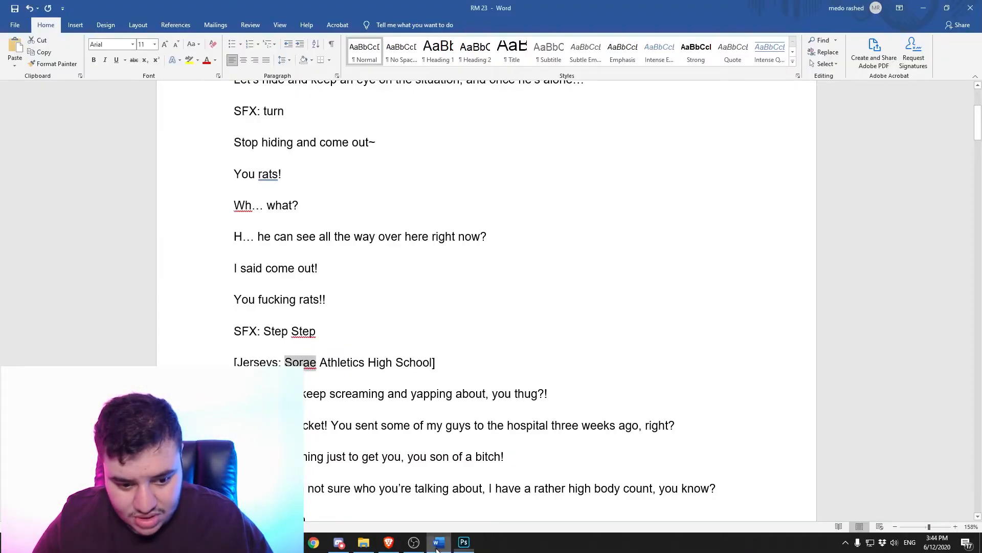
pyautogui.moveTo(300, 360); pyautogui.dragTo(285, 360)
pyautogui.hotkey('ctrl', 'c')
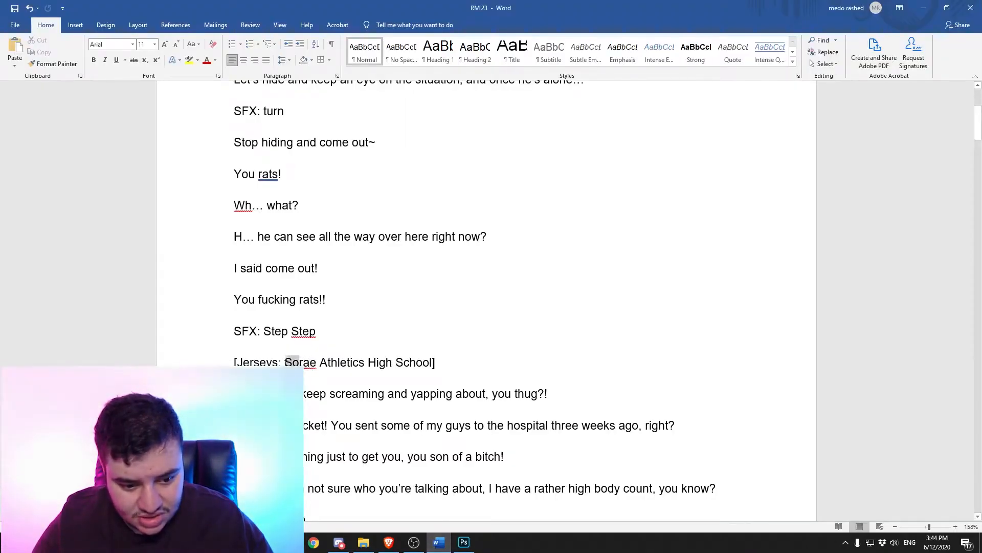
pyautogui.click(464, 541)
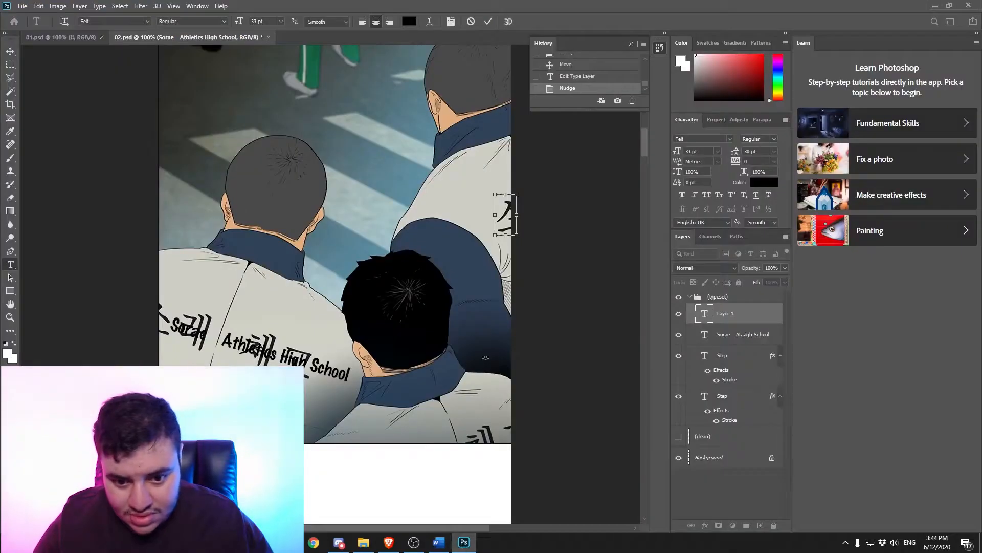
pyautogui.hotkey('ctrl', 'v')
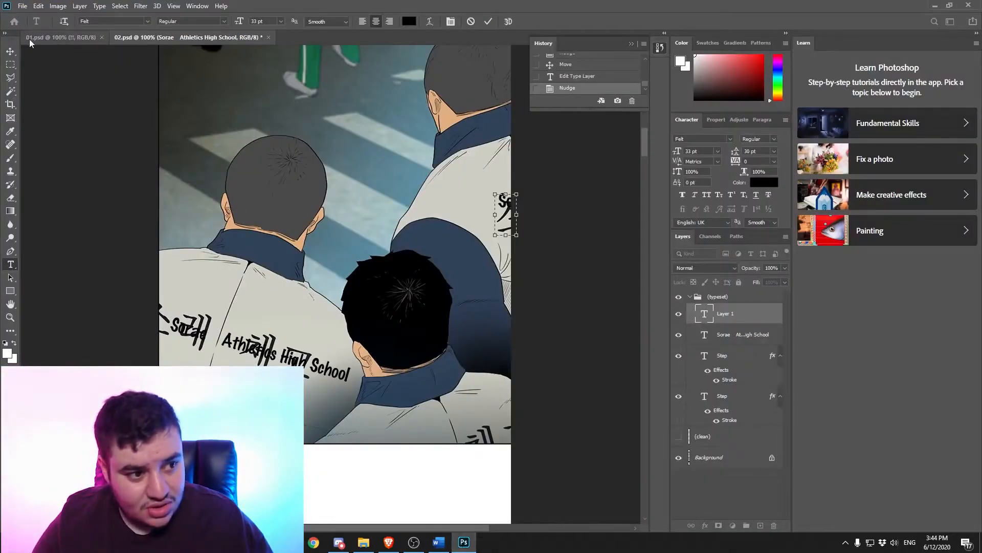
# Step: Move the "So" text down onto the Korean character on the upper-right jersey and show the (clean) layer
pyautogui.click(11, 51)
pyautogui.moveTo(505, 205); pyautogui.dragTo(507, 219)
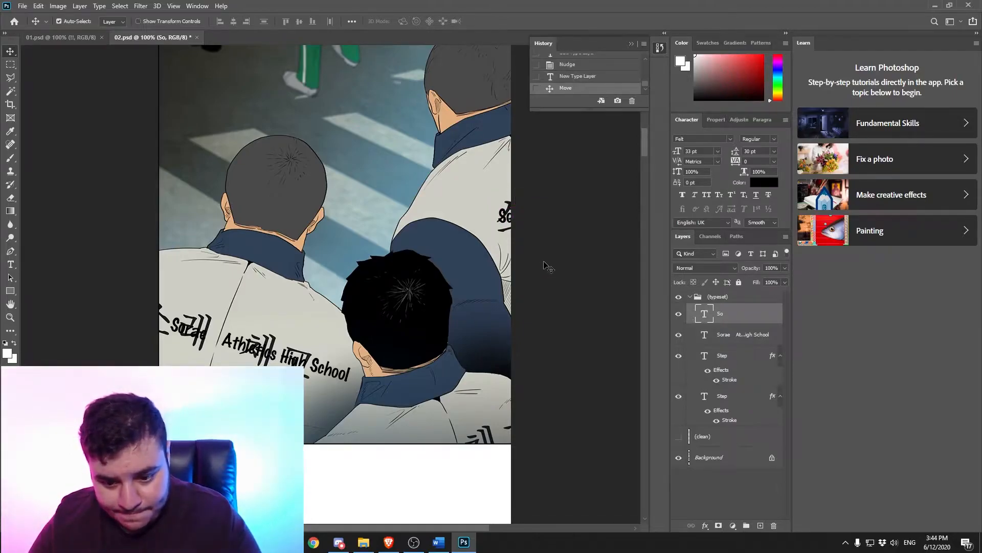
pyautogui.click(679, 437)
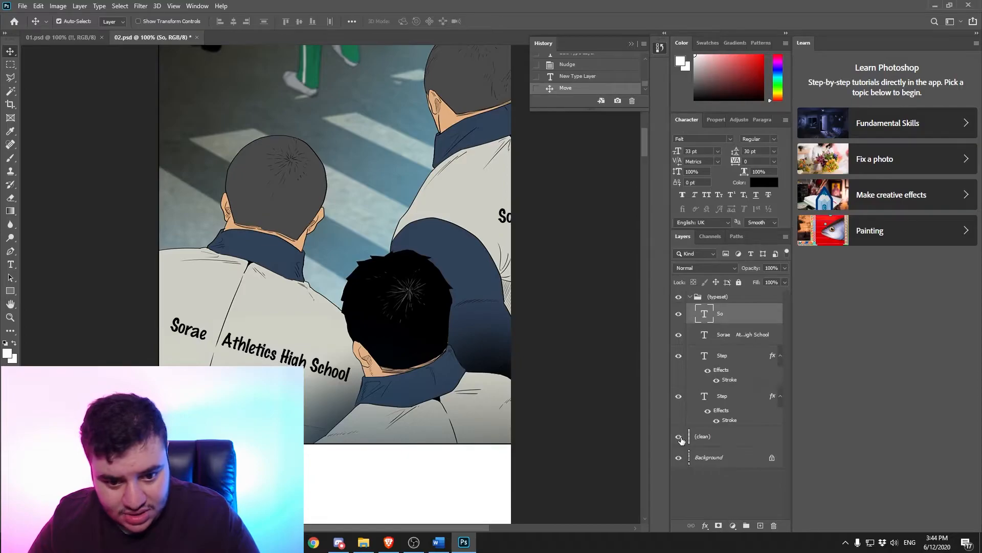
# Step: Compare the page with and without the (clean) layer, leave it hidden, and rotate the "So" text to match the Korean character's slant
pyautogui.click(679, 437)
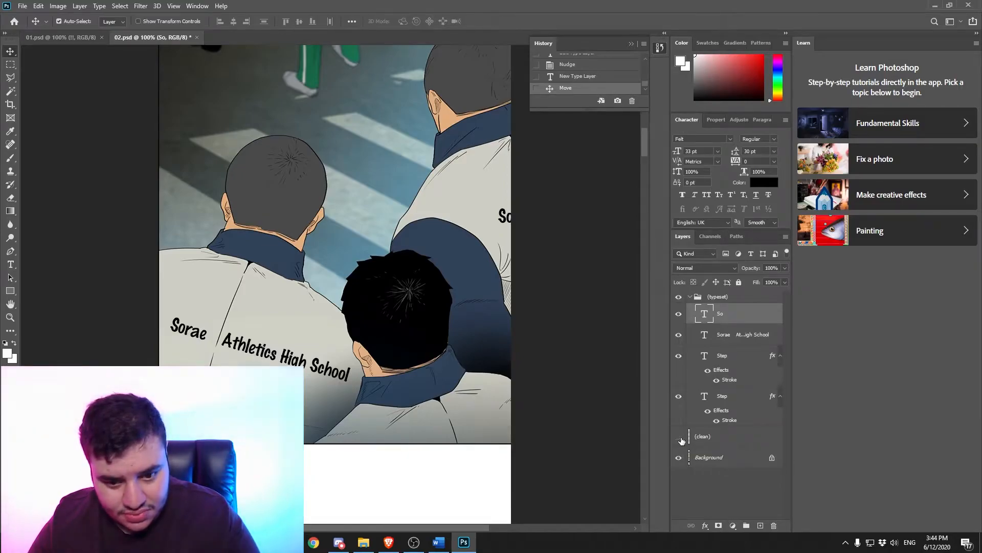
pyautogui.click(680, 437)
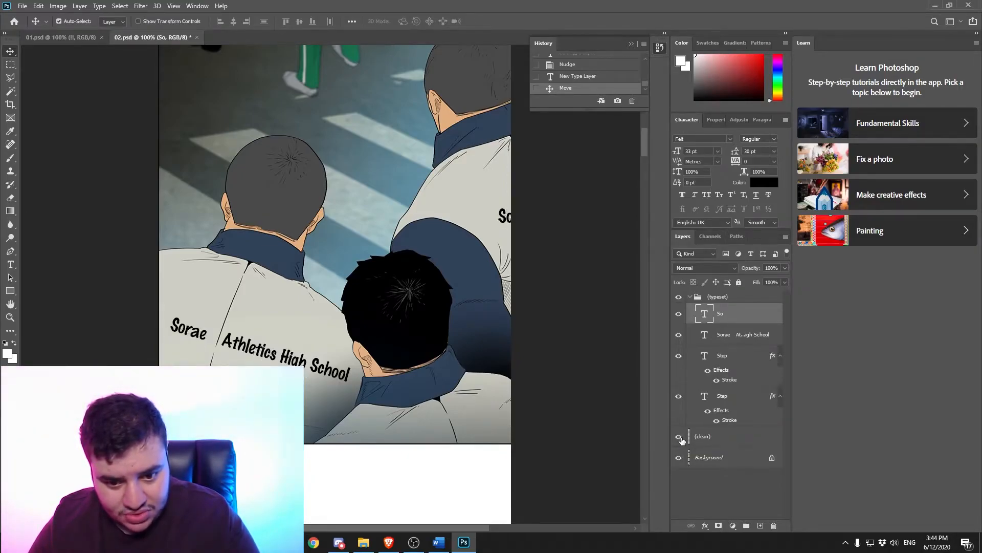
pyautogui.click(679, 437)
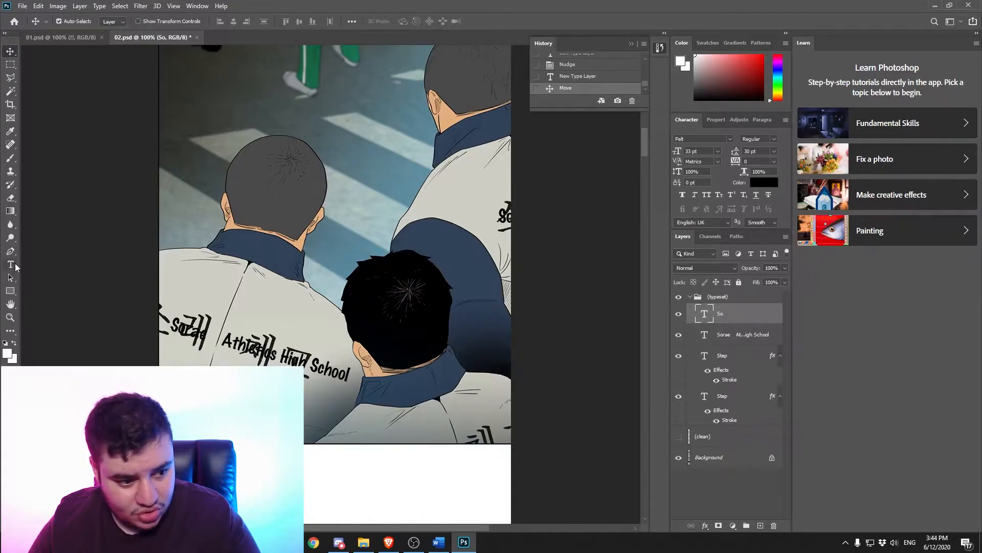
pyautogui.click(10, 264)
pyautogui.click(503, 216)
pyautogui.moveTo(504, 260); pyautogui.dragTo(507, 262)
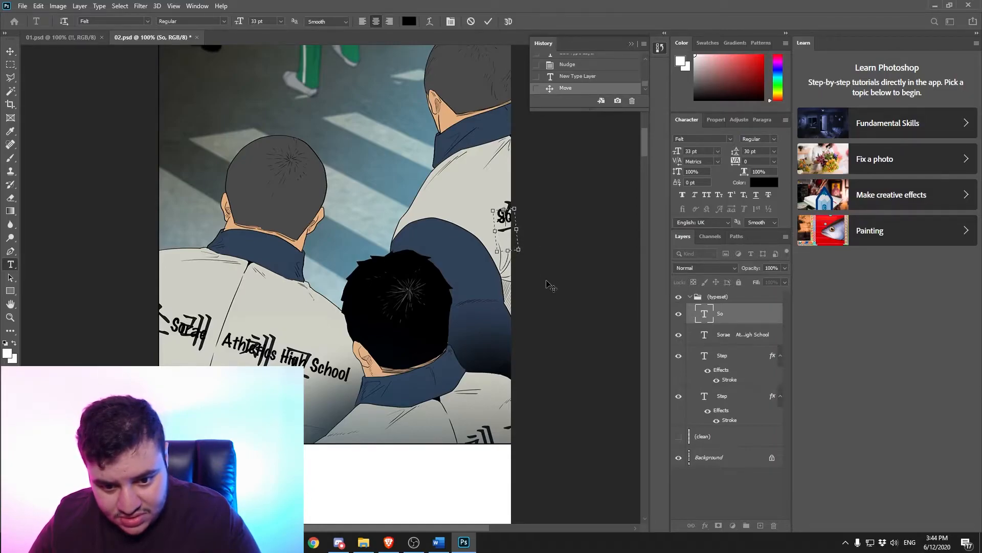
# Step: Nudge the "So" text down a few pixels on the upper-right jersey and show the (clean) layer
pyautogui.click(11, 50)
pyautogui.press('Down')
pyautogui.press('Down')
pyautogui.press('Down')
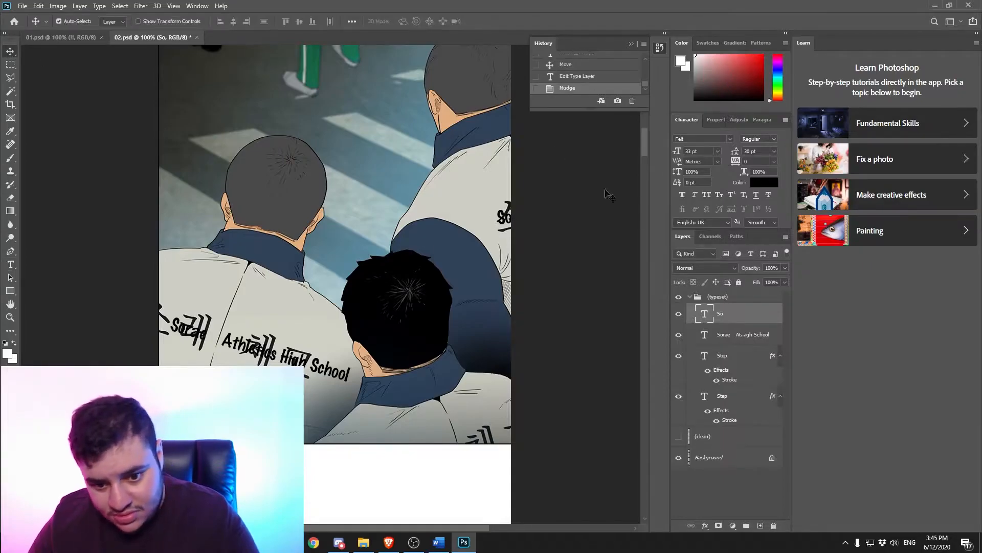
pyautogui.click(680, 437)
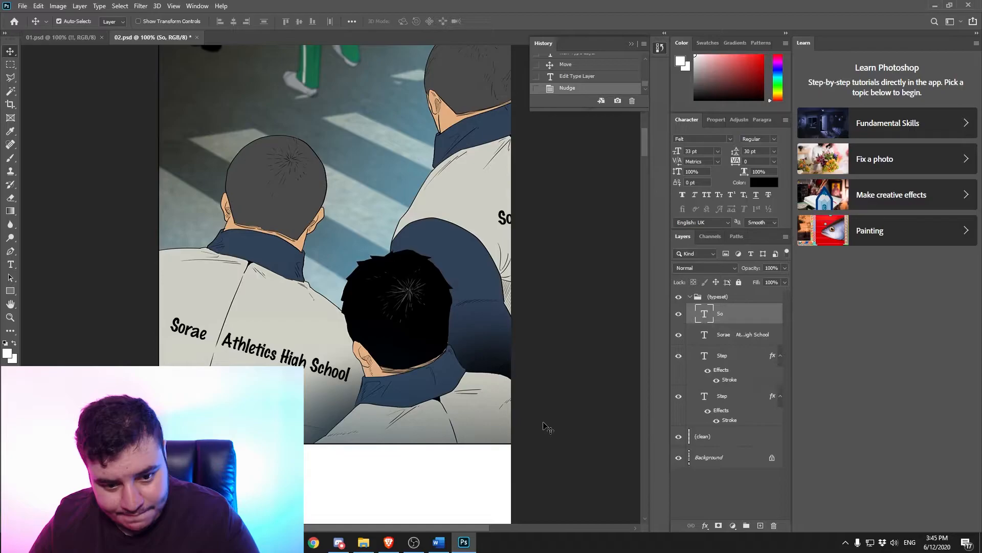
pyautogui.press('Down')
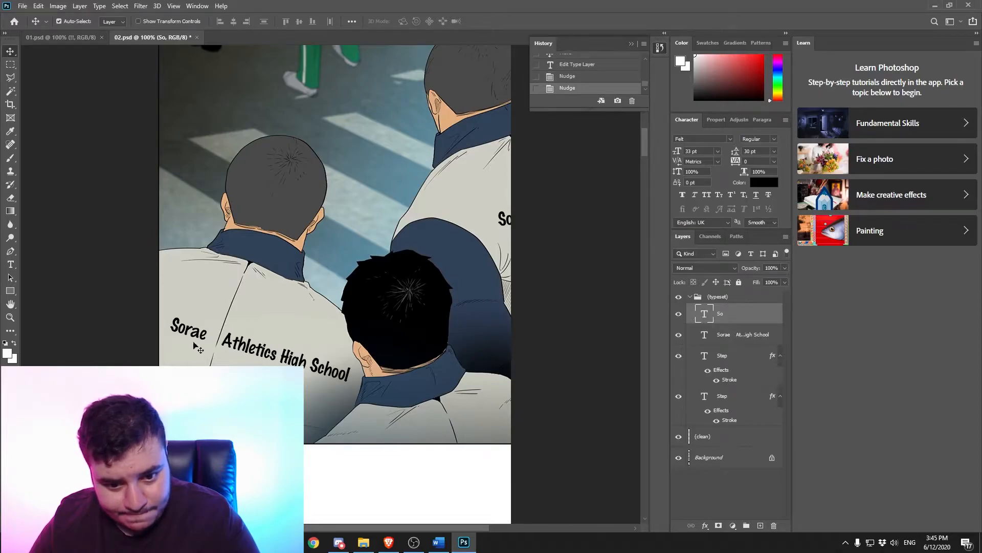
# Step: Rotate the "So" text slightly further, then nudge it down and to the right on the jersey
pyautogui.click(11, 265)
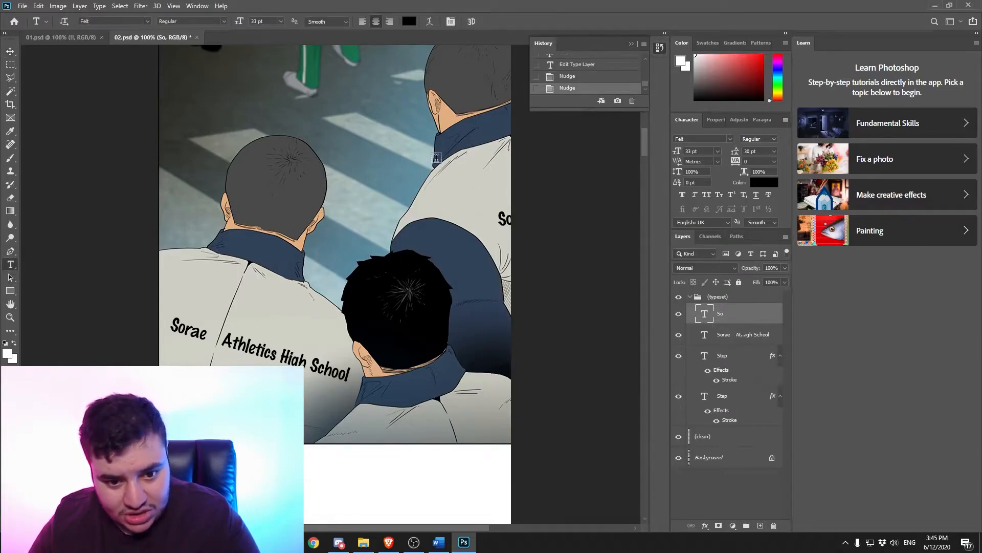
pyautogui.click(509, 210)
pyautogui.moveTo(515, 261); pyautogui.dragTo(517, 262)
pyautogui.click(10, 51)
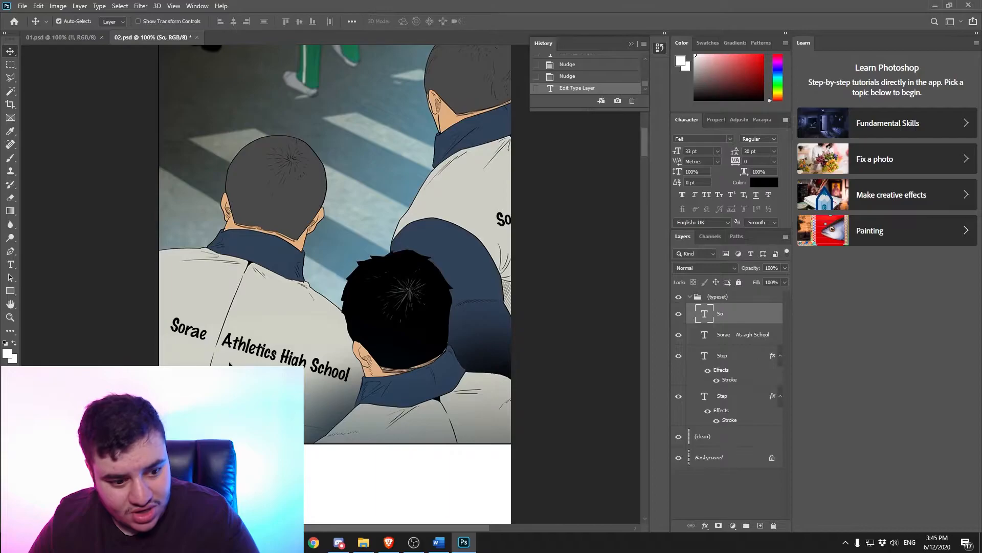
pyautogui.press('Down')
pyautogui.press('Down')
pyautogui.press('Right')
pyautogui.press('Right')
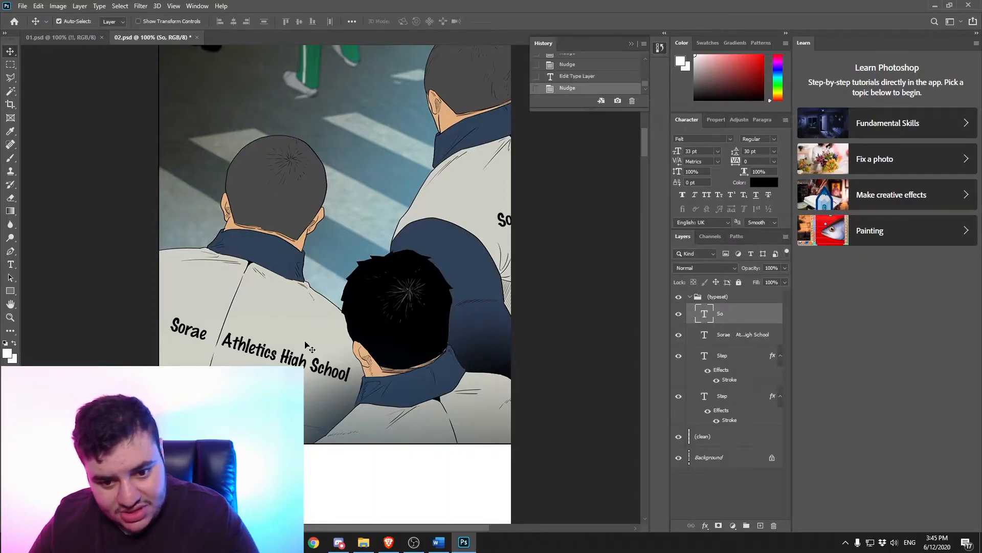
# Step: Hide the (clean) layer and add a tilted text box over the cut-off Korean lettering on the lower-right jersey
pyautogui.scroll(-2, 340, 364)
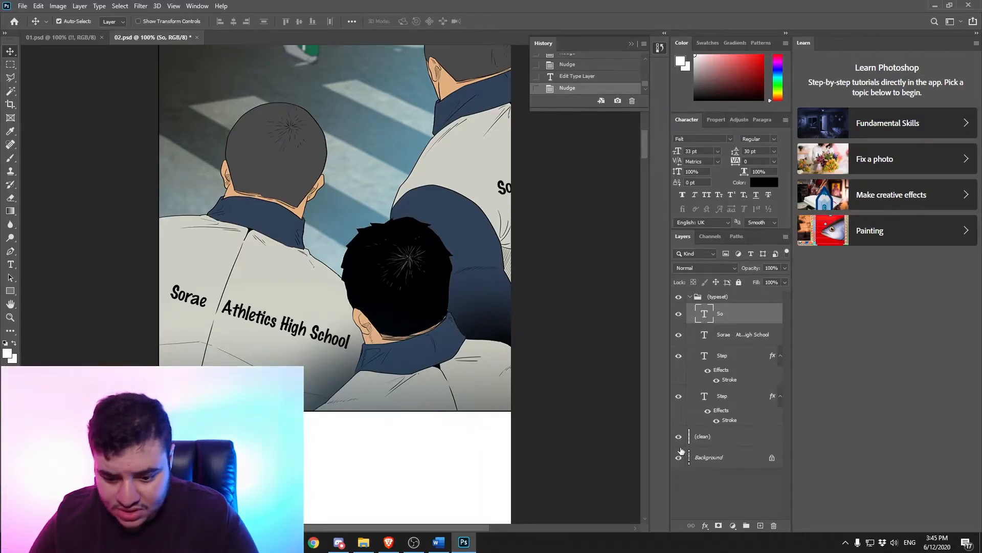
pyautogui.click(679, 437)
pyautogui.click(10, 264)
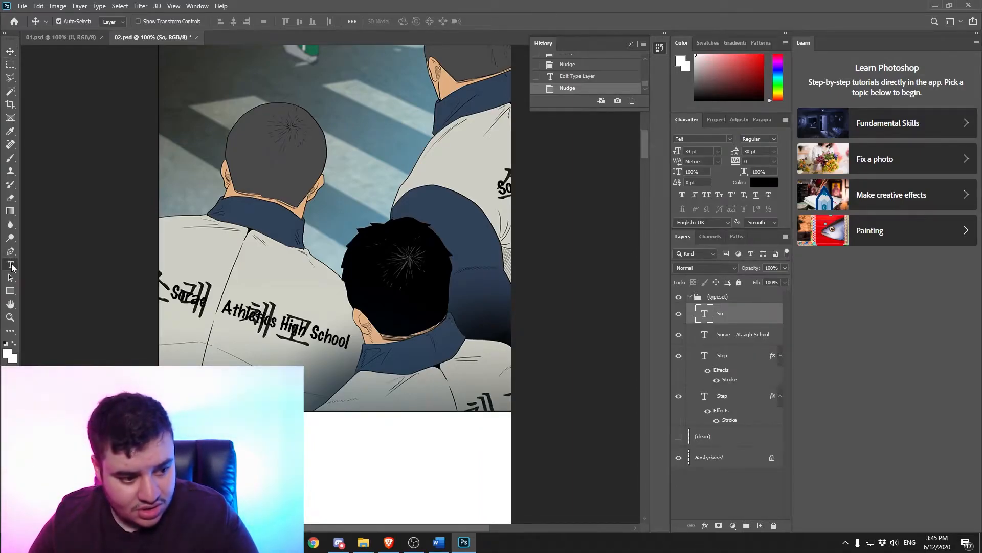
pyautogui.moveTo(448, 389); pyautogui.dragTo(515, 444)
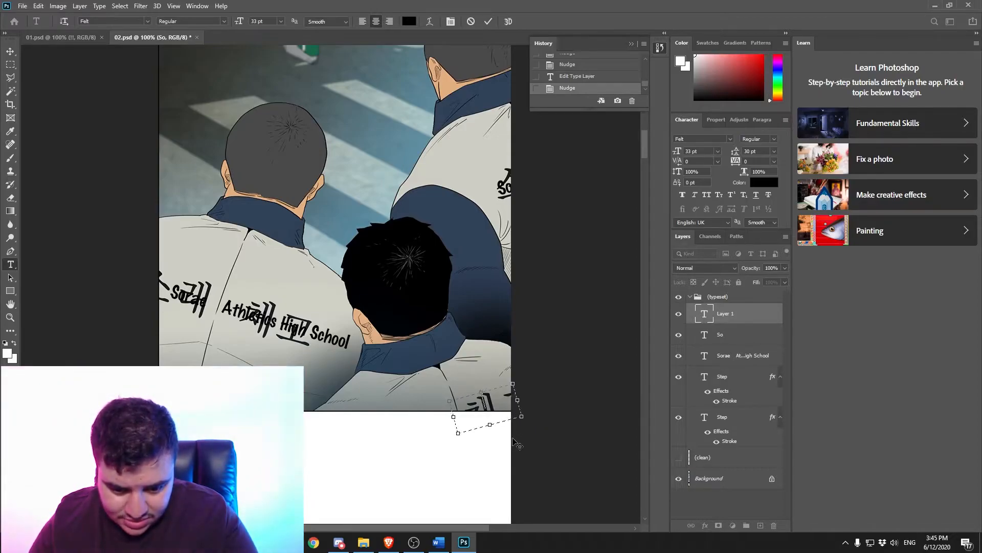
# Step: Copy "Athletics" from the jersey line of the RM 23 document in Word and paste it into the new text box in Photoshop
pyautogui.click(438, 542)
pyautogui.click(292, 315)
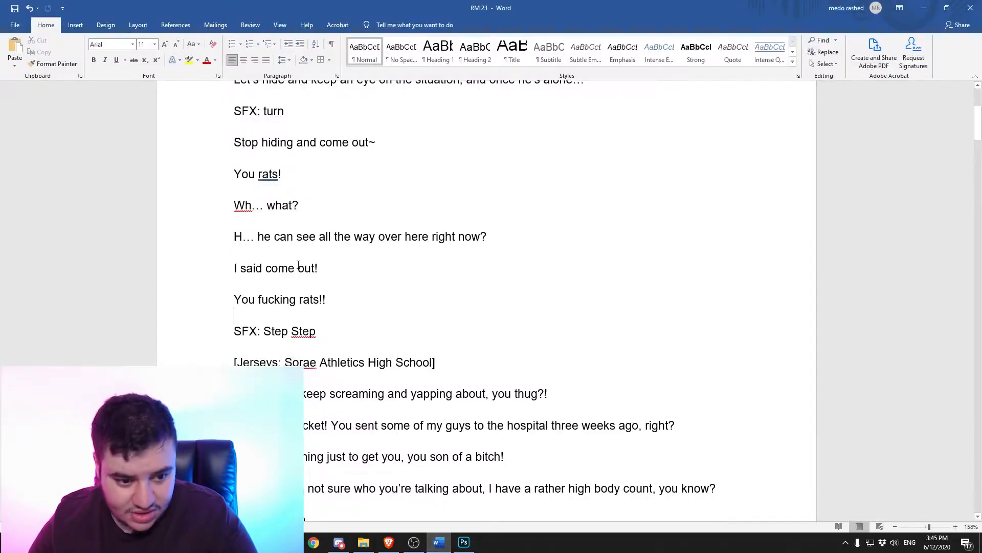
pyautogui.moveTo(321, 362); pyautogui.dragTo(364, 363)
pyautogui.rightClick(364, 363)
pyautogui.click(385, 381)
pyautogui.click(464, 542)
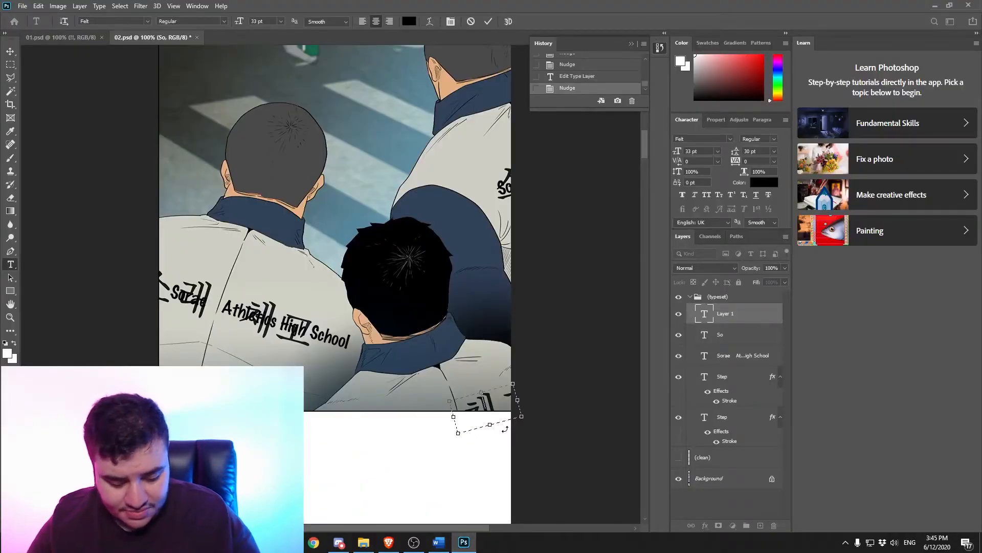
pyautogui.hotkey('ctrl', 'v')
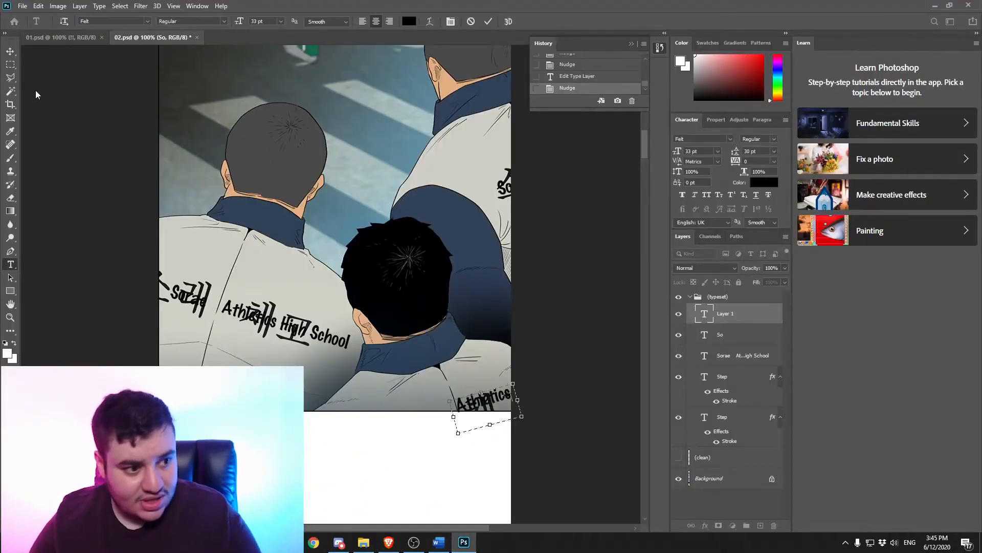
# Step: Nudge the "Athletics" text right and down over the Korean lettering on the lower-right jersey and show the (clean) layer
pyautogui.click(10, 51)
pyautogui.press('Right')
pyautogui.press('Down')
pyautogui.press('Right')
pyautogui.press('Down')
pyautogui.press('Right')
pyautogui.press('Down')
pyautogui.press('Right')
pyautogui.press('Down')
pyautogui.press('Right')
pyautogui.press('Down')
pyautogui.press('Right')
pyautogui.press('Down')
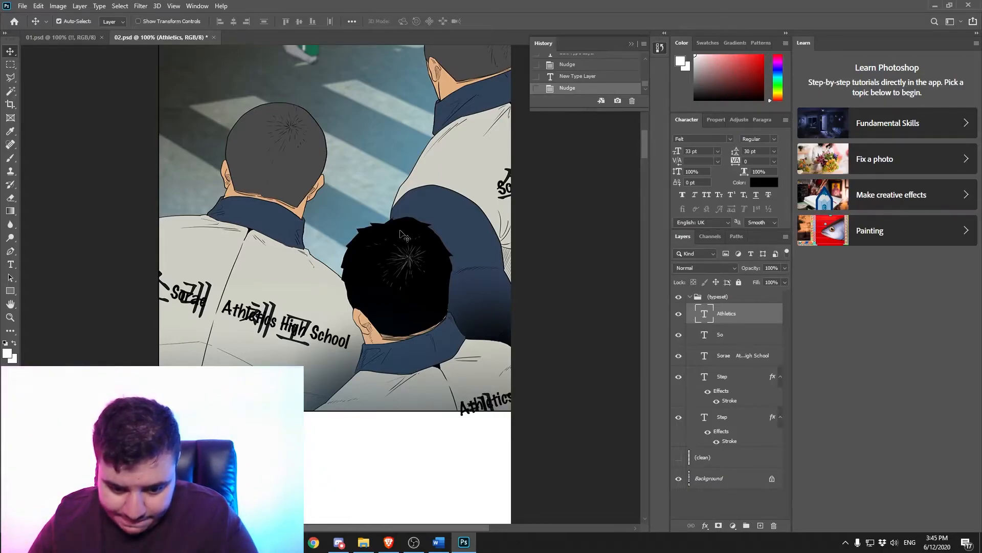
pyautogui.click(678, 457)
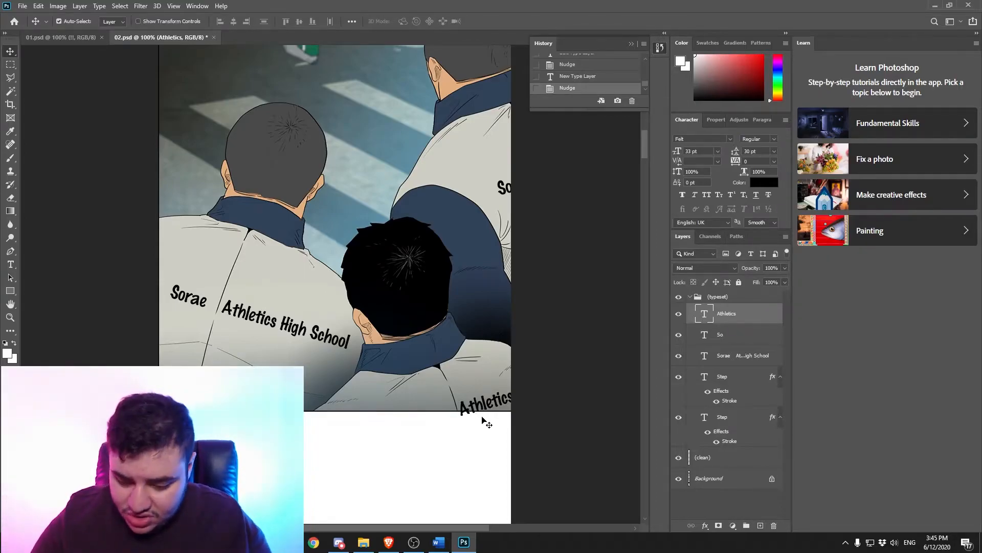
# Step: Select the white area just below the panel's bottom border, around the overhanging part of "Athletics", with the Polygonal Lasso tool
pyautogui.hscroll(-1, 482, 421)
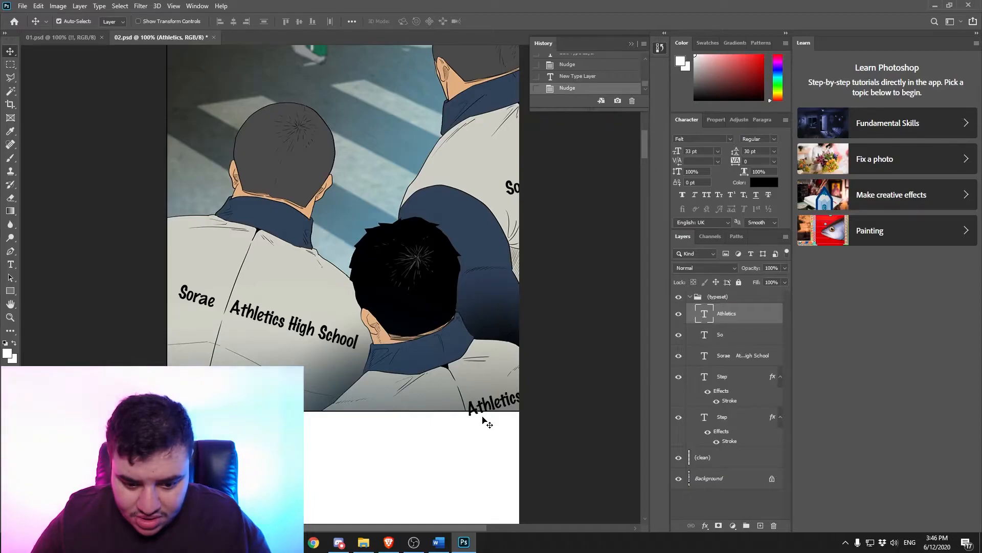
pyautogui.hscroll(1, 485, 421)
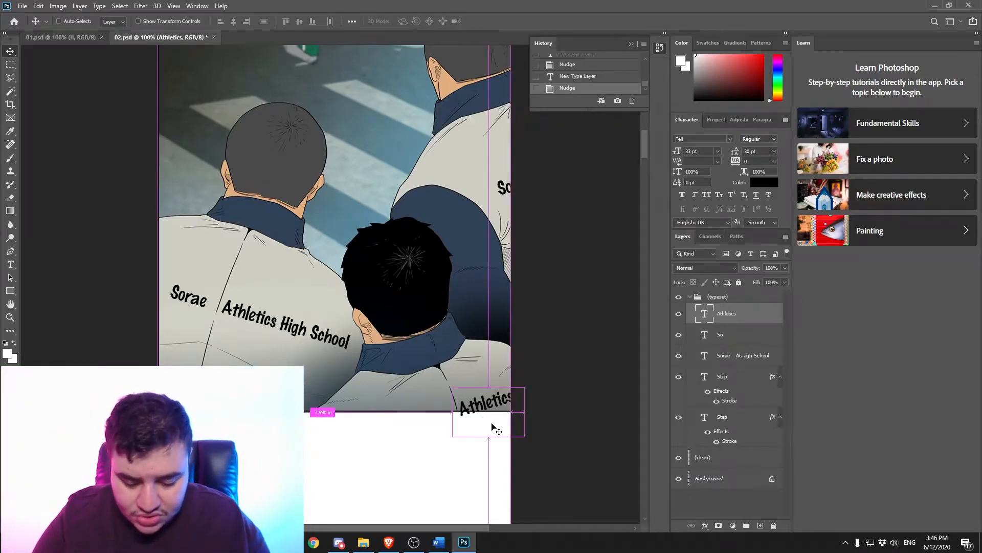
pyautogui.hotkey('ctrl', '+')
pyautogui.scroll(-5, 513, 425)
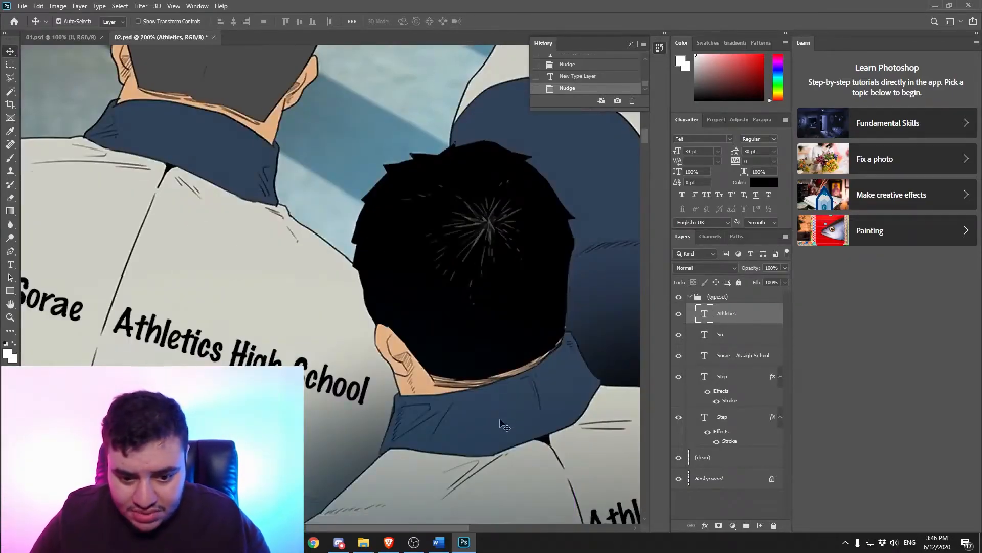
pyautogui.moveTo(462, 527); pyautogui.dragTo(494, 527)
pyautogui.scroll(-3, 507, 464)
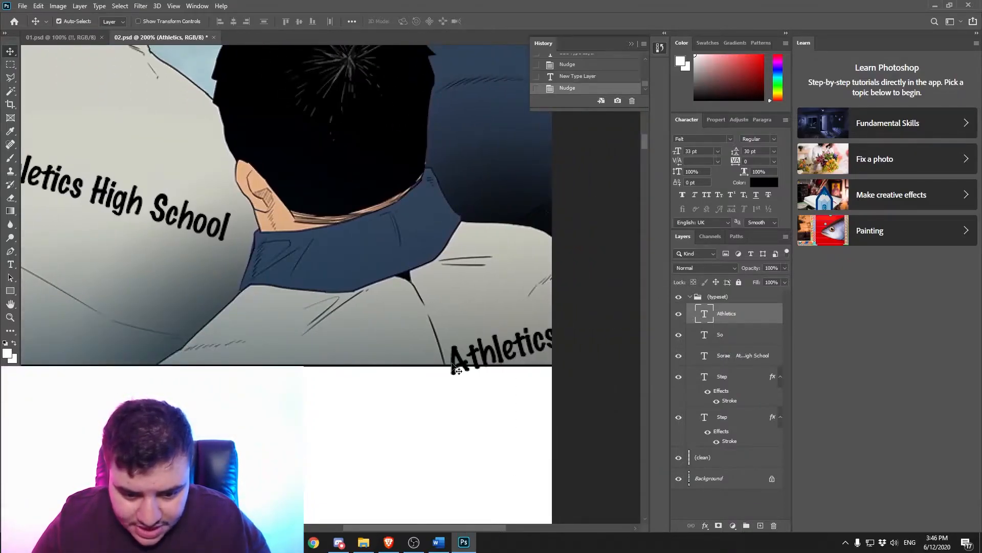
pyautogui.click(11, 81)
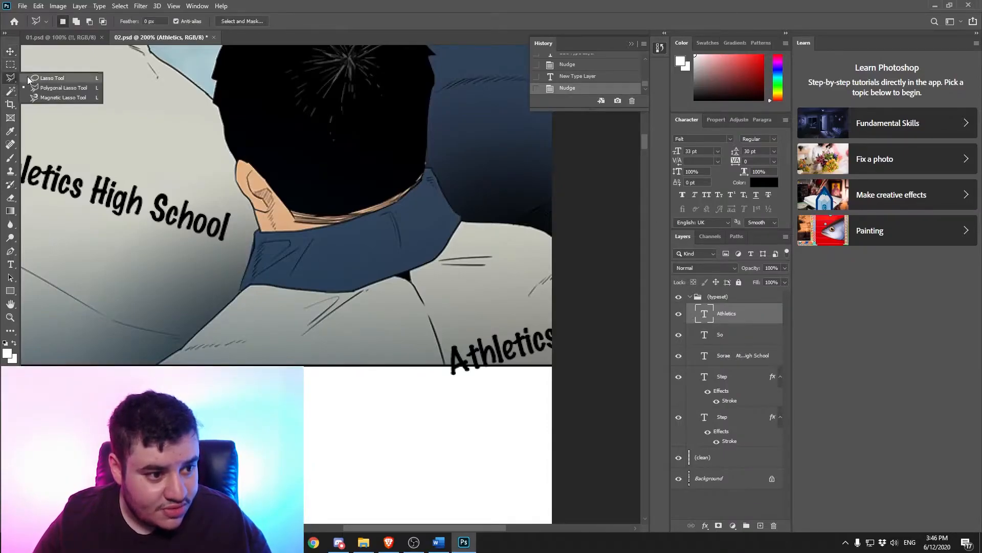
pyautogui.click(11, 77)
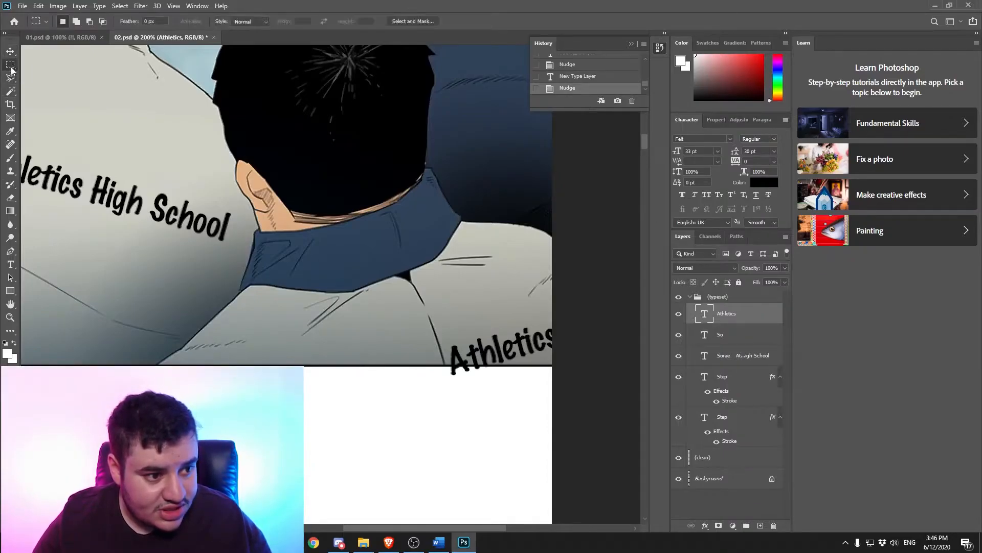
pyautogui.rightClick(11, 78)
pyautogui.click(37, 90)
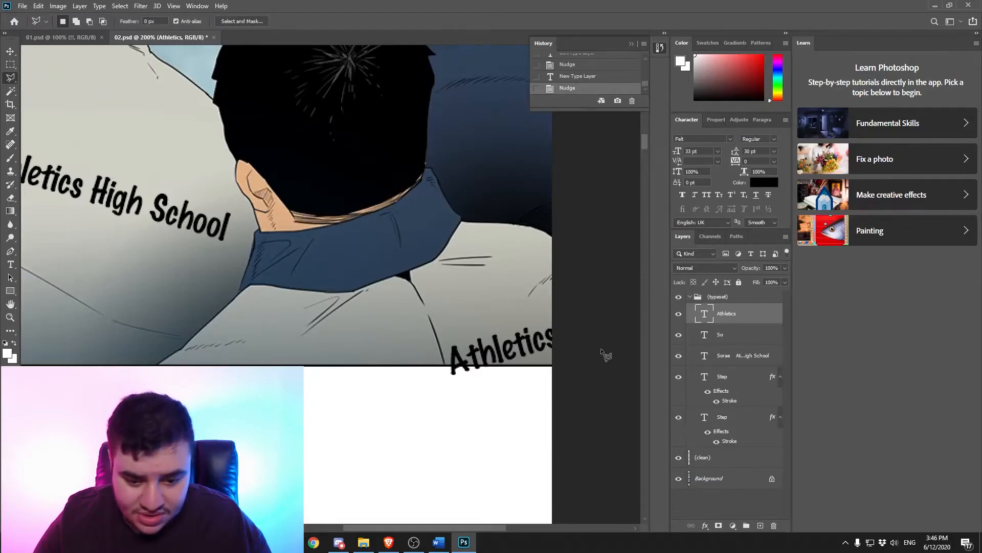
pyautogui.click(553, 366)
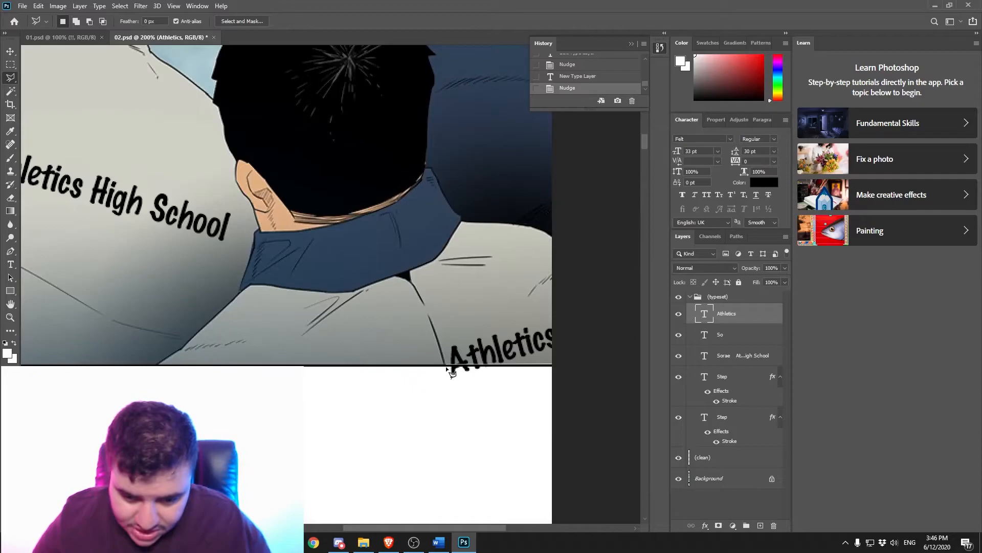
pyautogui.click(432, 418)
pyautogui.click(551, 408)
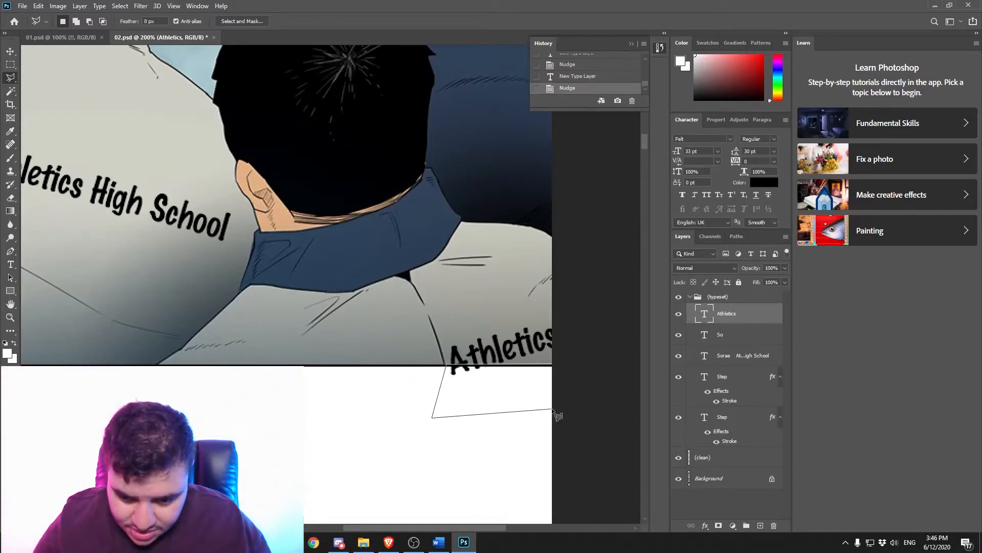
pyautogui.doubleClick(555, 369)
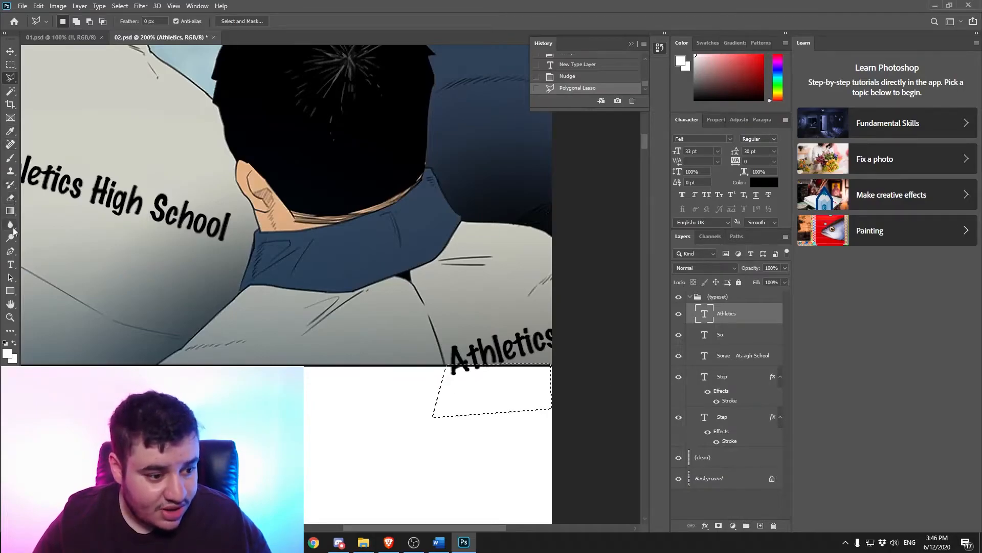
# Step: Try to erase inside the selection on the "Athletics" text layer and on the (clean) layer, undoing the eraser stroke
pyautogui.click(10, 197)
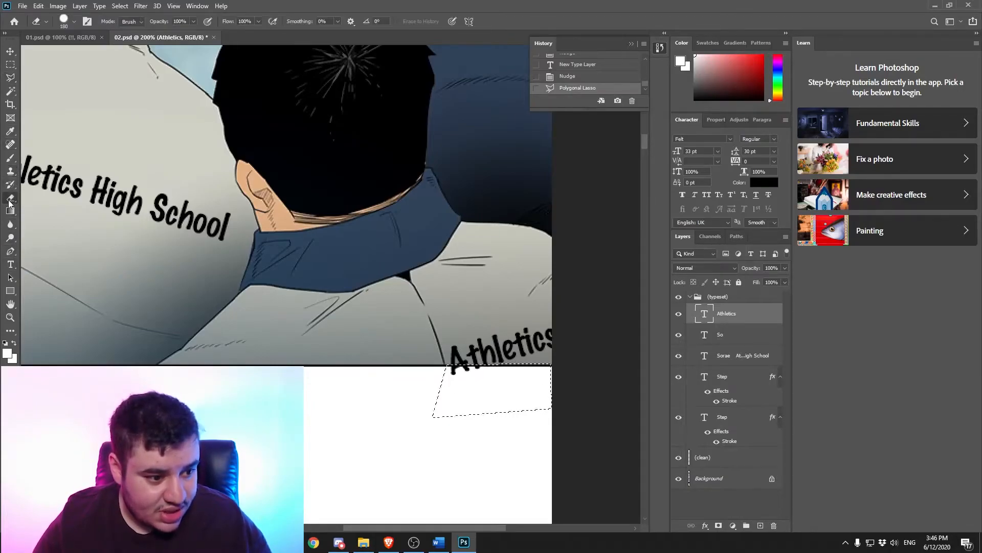
pyautogui.click(473, 381)
pyautogui.click(487, 209)
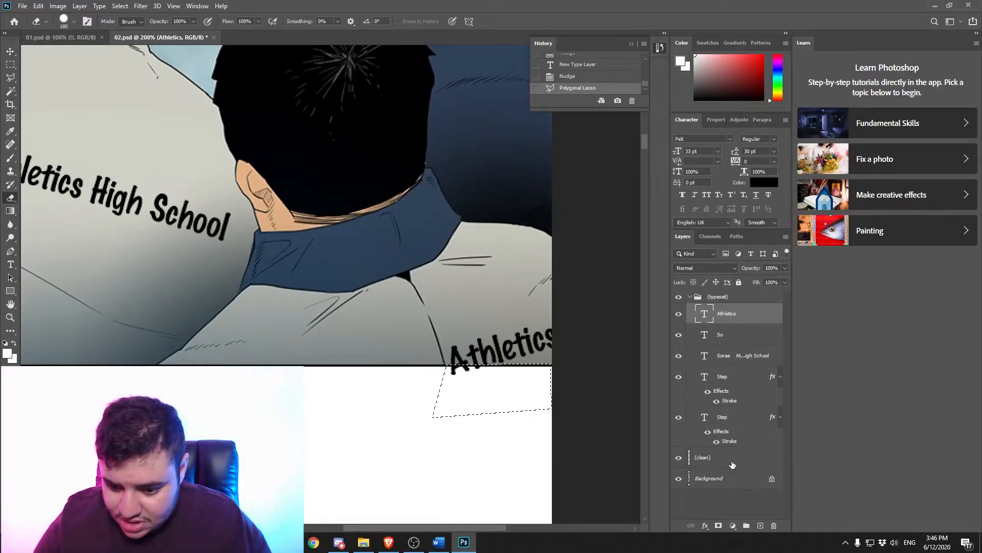
pyautogui.click(726, 458)
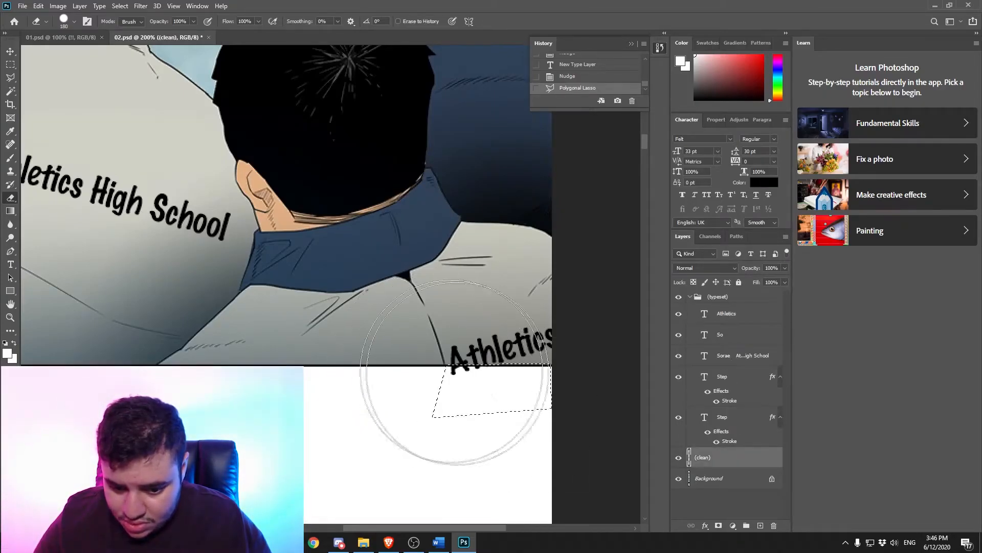
pyautogui.moveTo(489, 386); pyautogui.dragTo(456, 397)
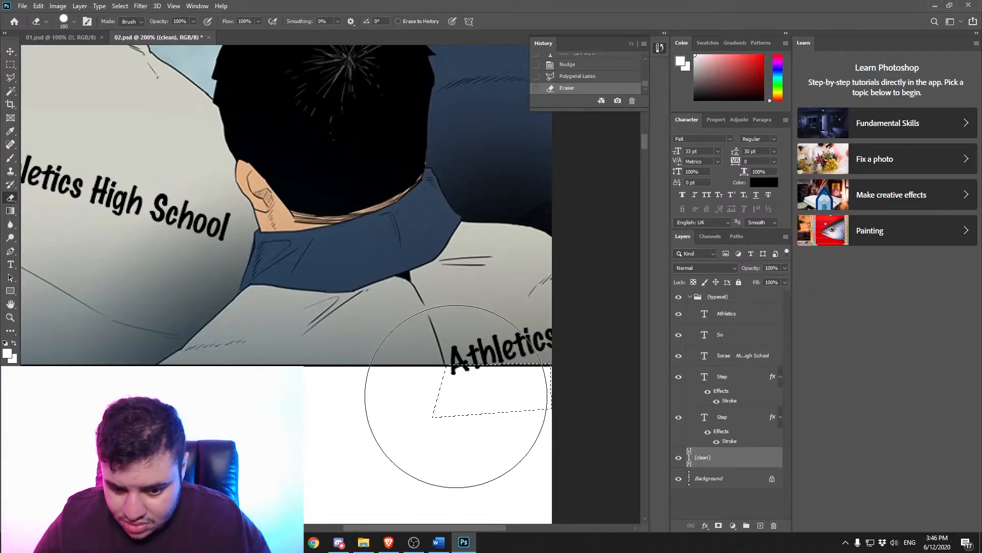
pyautogui.click(577, 77)
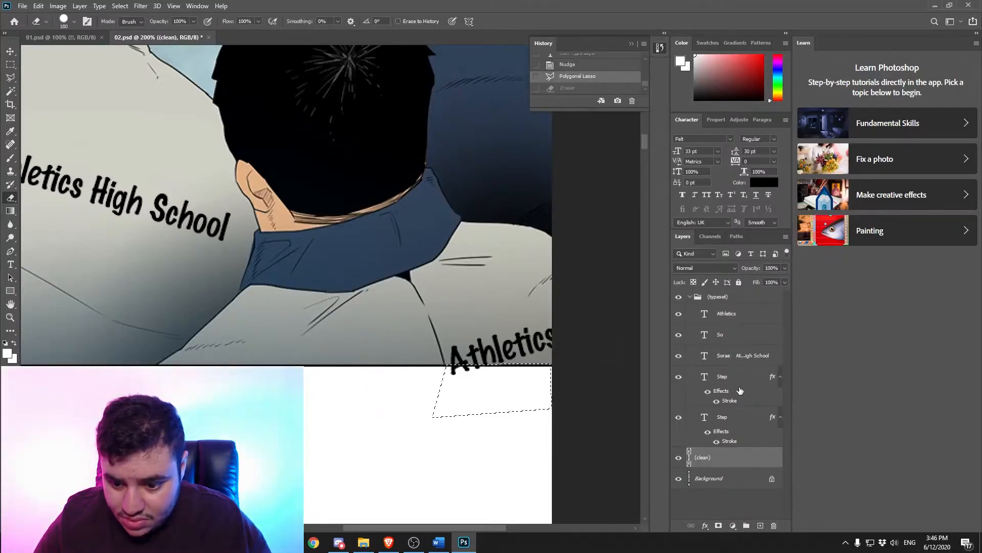
# Step: Unlock the Background layer into a regular layer and try erasing the selected area on it, undoing the eraser stroke
pyautogui.click(732, 481)
pyautogui.click(772, 479)
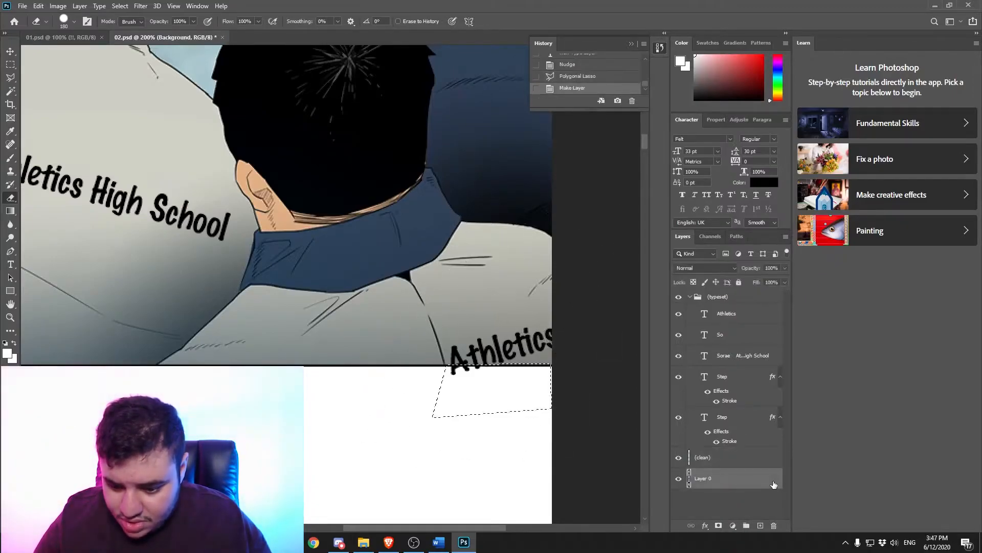
pyautogui.moveTo(445, 389); pyautogui.dragTo(455, 367)
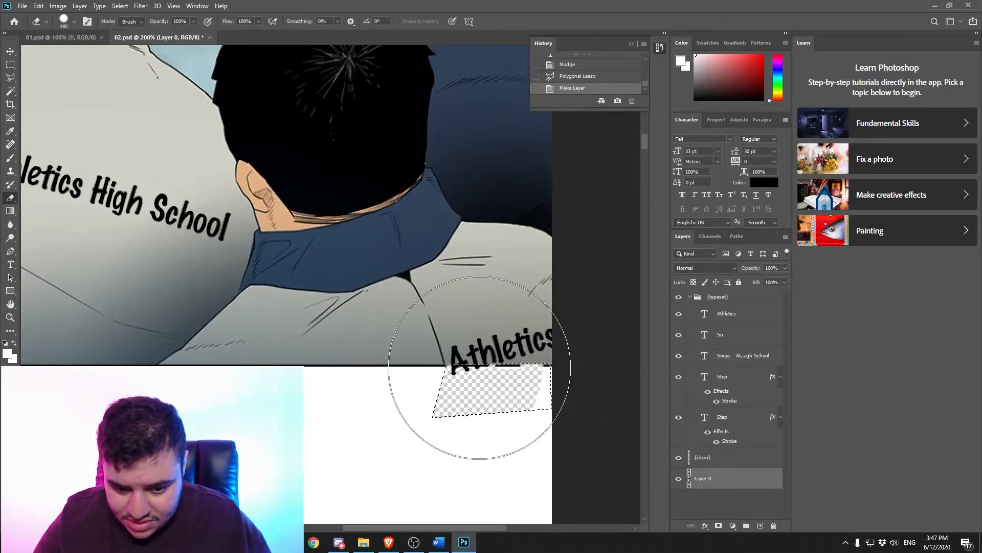
pyautogui.hotkey('ctrl', 'z')
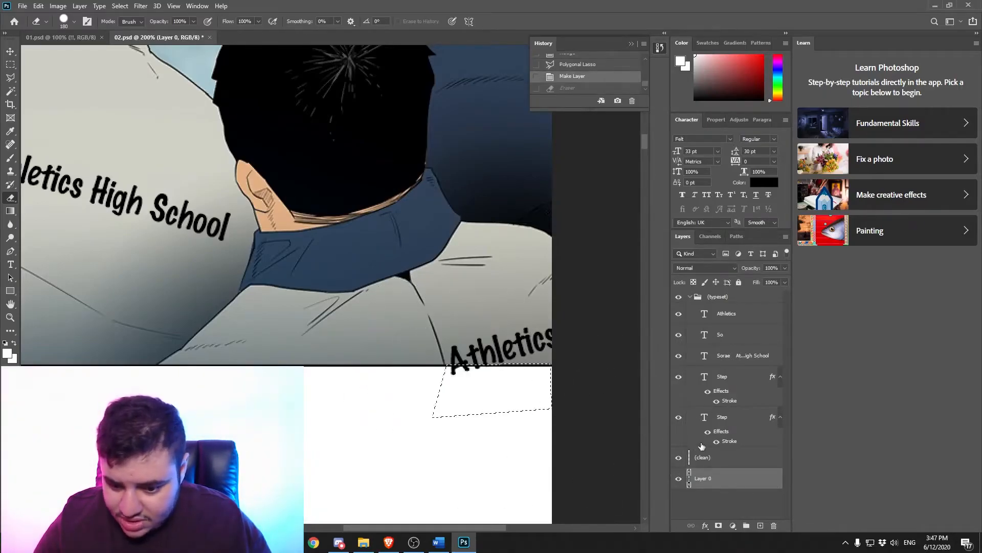
# Step: Rasterize the "Athletics" text layer, erase its part overhanging the panel's bottom border inside the selection, and deselect
pyautogui.click(741, 314)
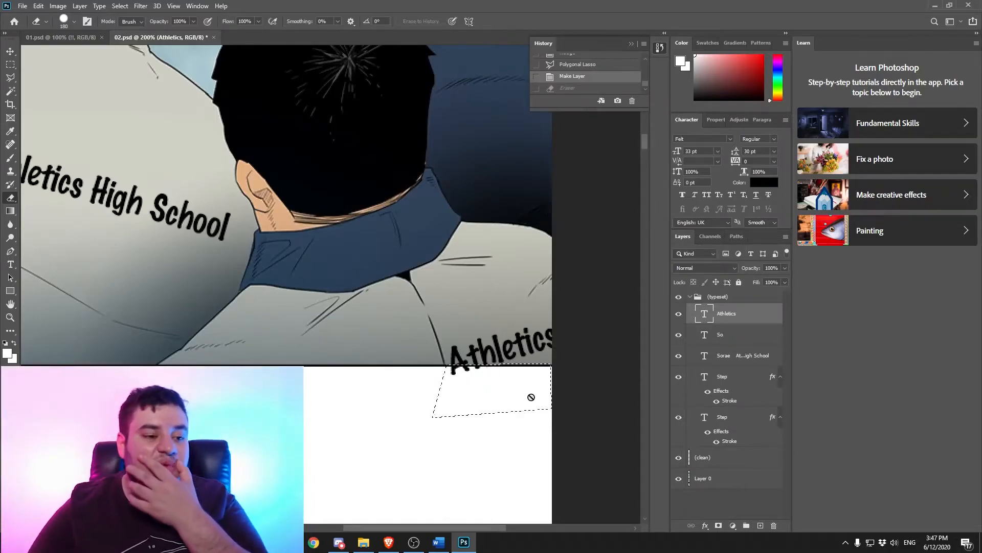
pyautogui.click(478, 388)
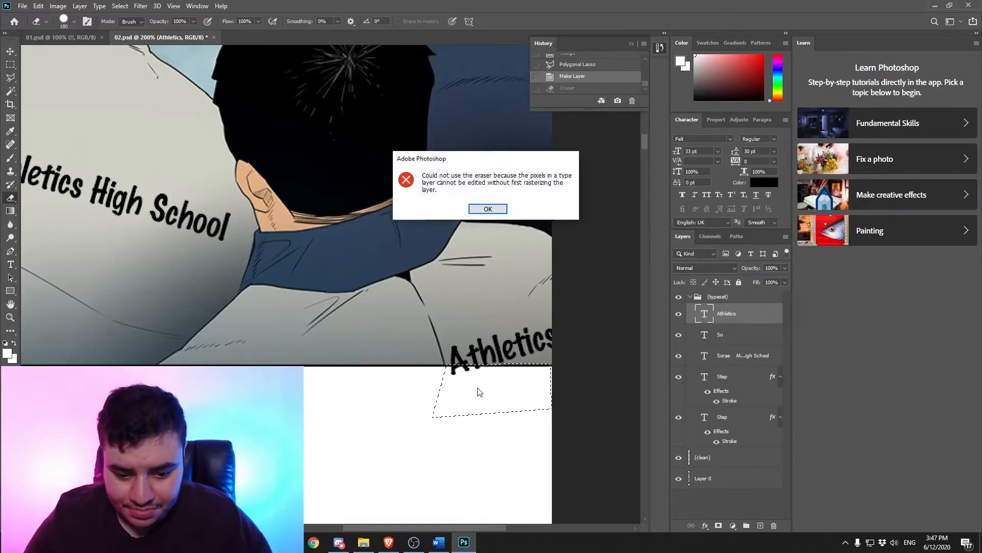
pyautogui.click(473, 209)
pyautogui.rightClick(725, 314)
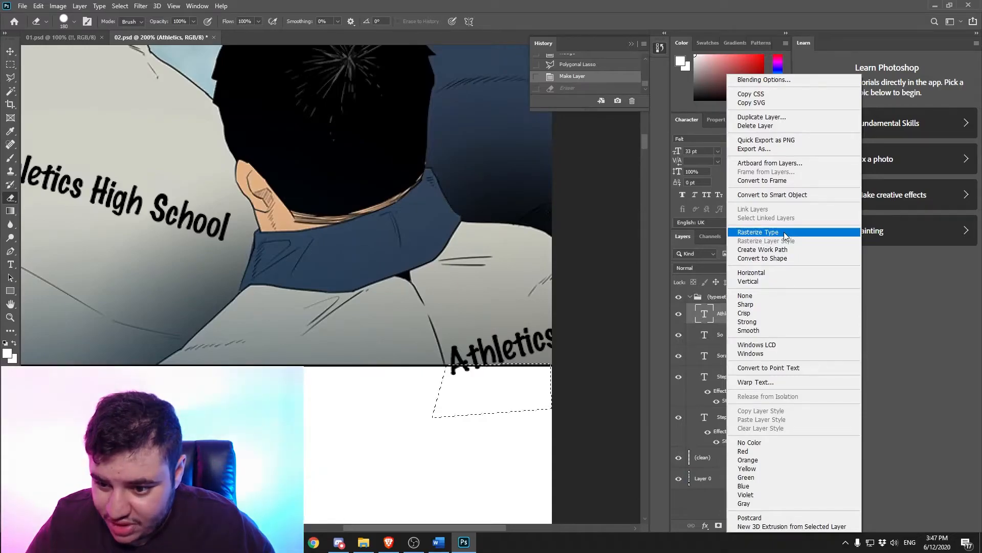
pyautogui.click(784, 232)
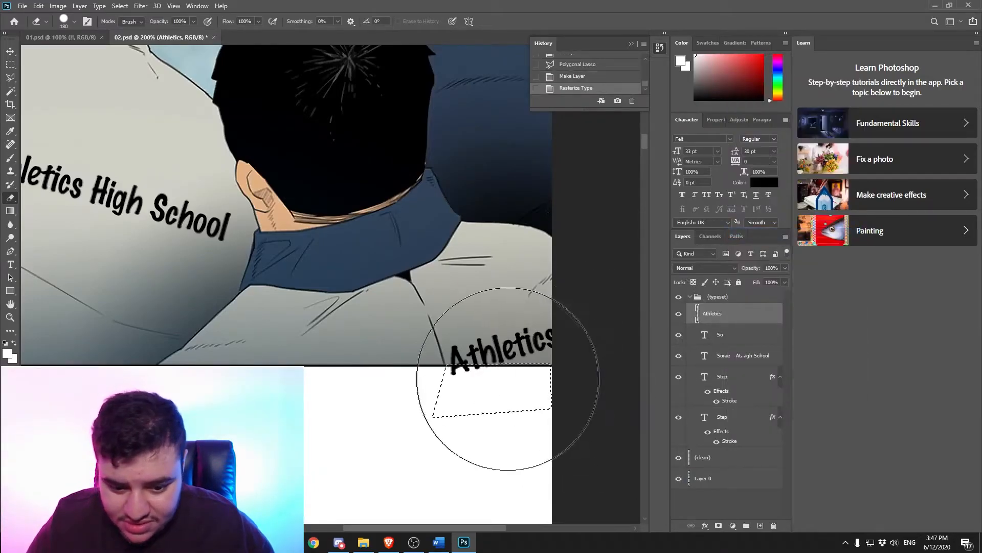
pyautogui.moveTo(475, 388)
pyautogui.mouseDown()
pyautogui.moveTo(546, 381)
pyautogui.moveTo(455, 396)
pyautogui.moveTo(546, 381)
pyautogui.moveTo(513, 387)
pyautogui.moveTo(533, 392)
pyautogui.mouseUp()
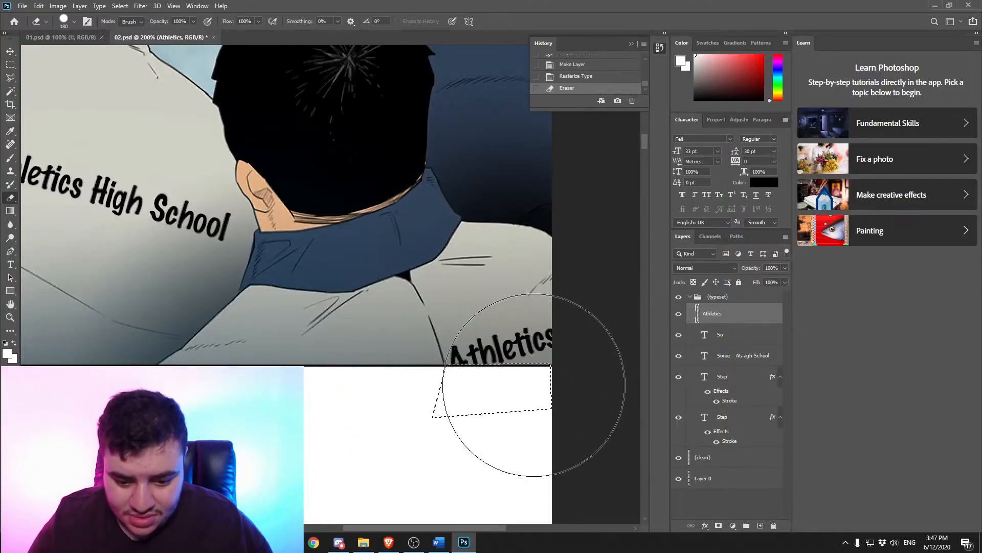
pyautogui.click(10, 51)
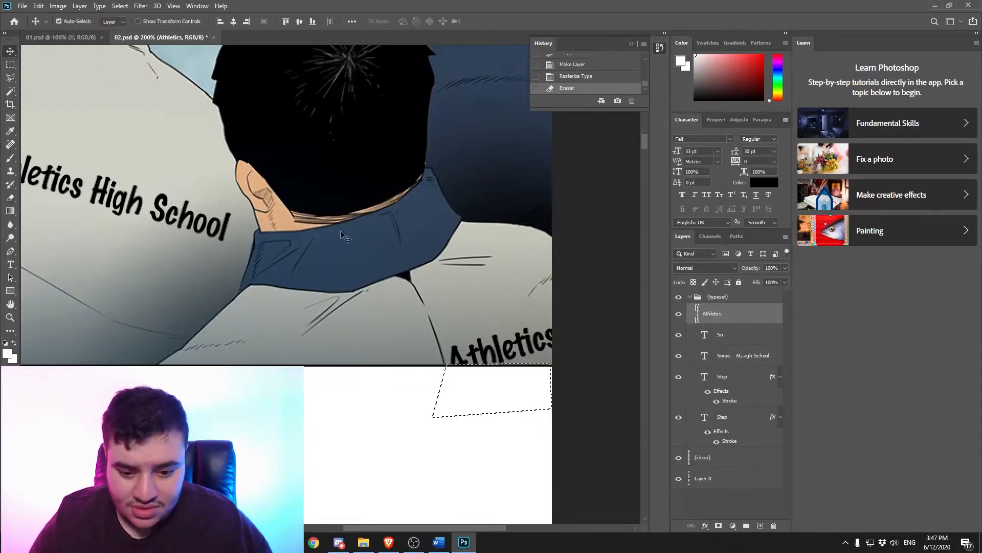
pyautogui.moveTo(520, 401); pyautogui.dragTo(517, 402)
pyautogui.hotkey('ctrl', 'd')
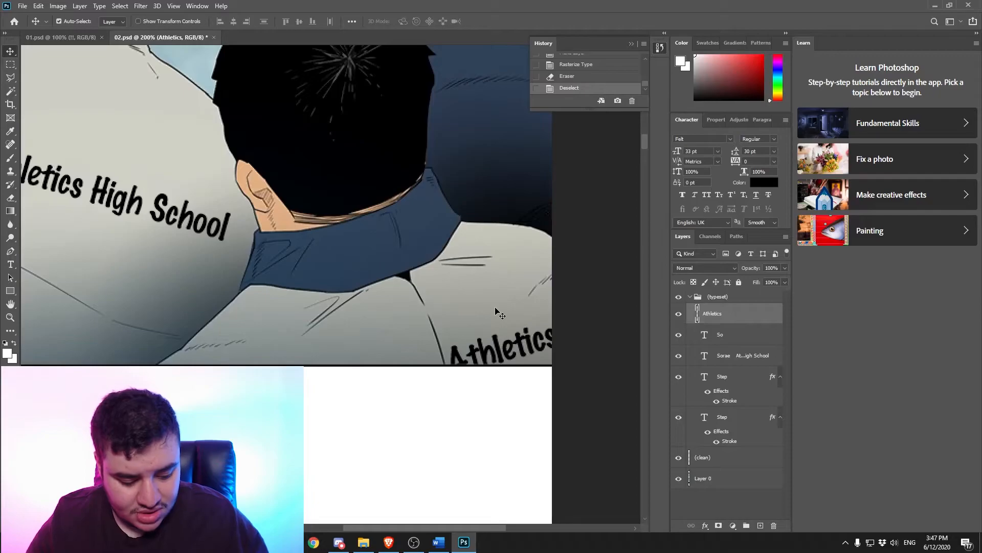
# Step: Compare the jersey lettering with the original Korean by hiding and showing the (clean) layer
pyautogui.hotkey('ctrl', '-')
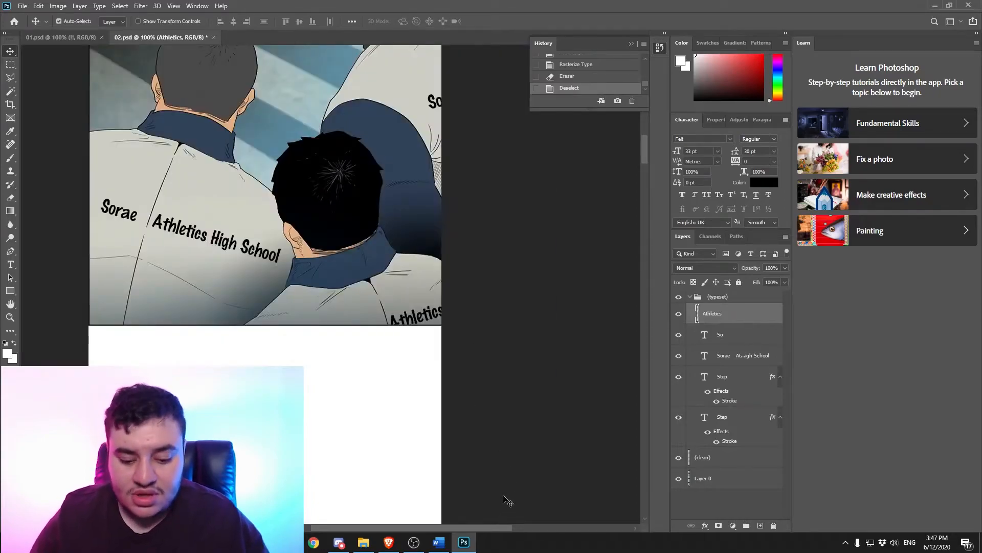
pyautogui.moveTo(502, 530); pyautogui.dragTo(473, 527)
pyautogui.scroll(2, 420, 418)
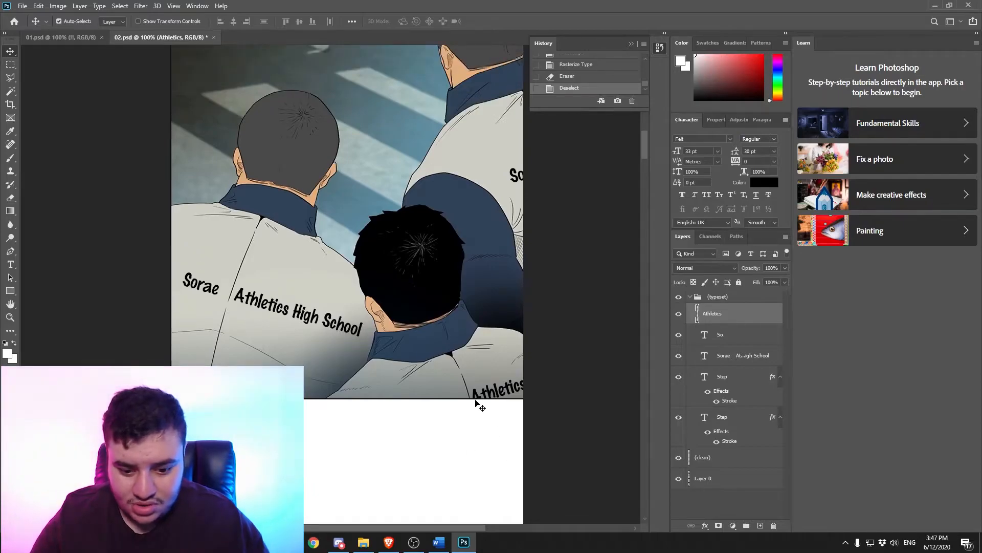
pyautogui.click(680, 458)
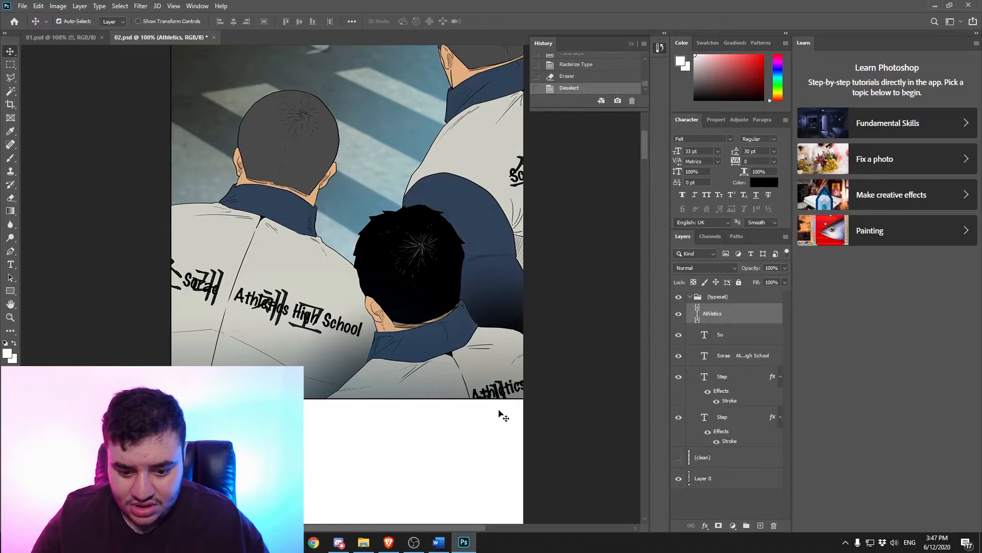
pyautogui.click(679, 458)
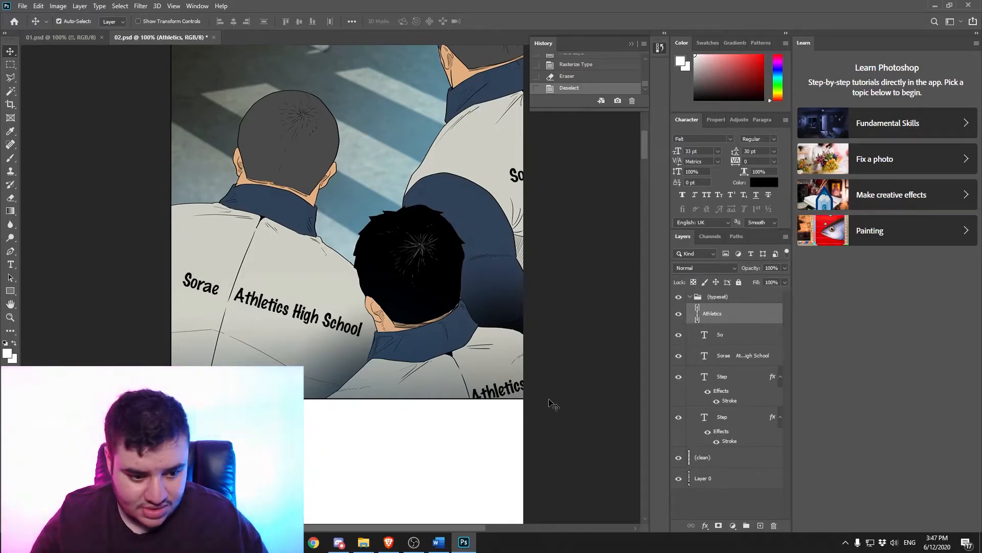
# Step: Nudge the "Sorae Athletics High School" text on the large jersey slightly to the left
pyautogui.click(249, 307)
pyautogui.press('Left')
pyautogui.press('Left')
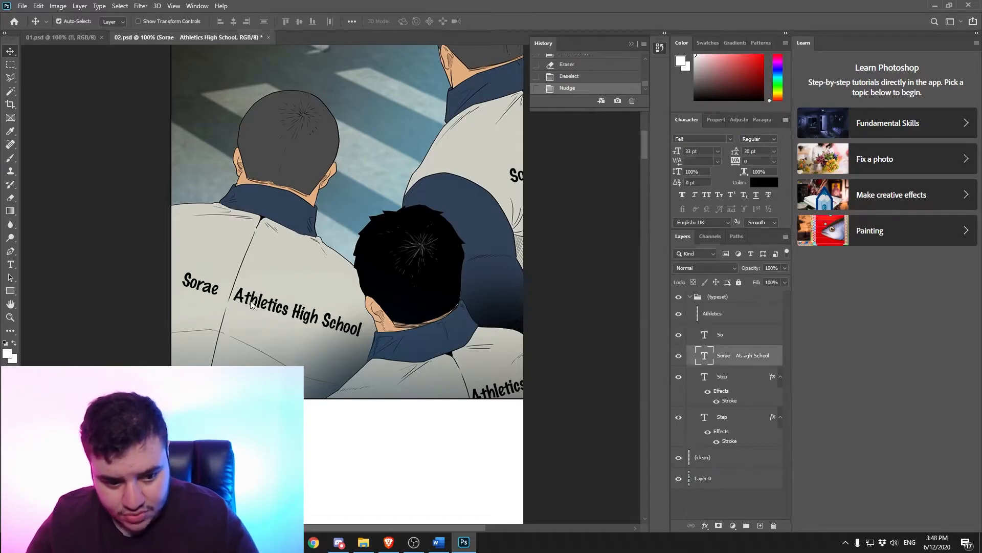
pyautogui.press('Left')
pyautogui.press('Left')
pyautogui.press('Left')
pyautogui.press('Left')
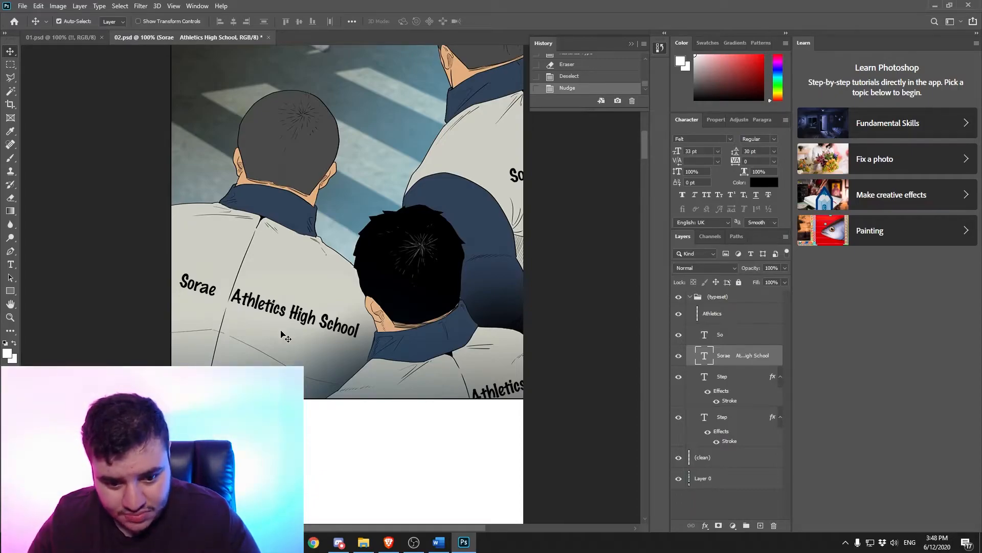
# Step: Draw a text box inside the empty speech bubble above the black-haired man, placing its layer above "Athletics" in the (typeset) group
pyautogui.scroll(5, 609, 378)
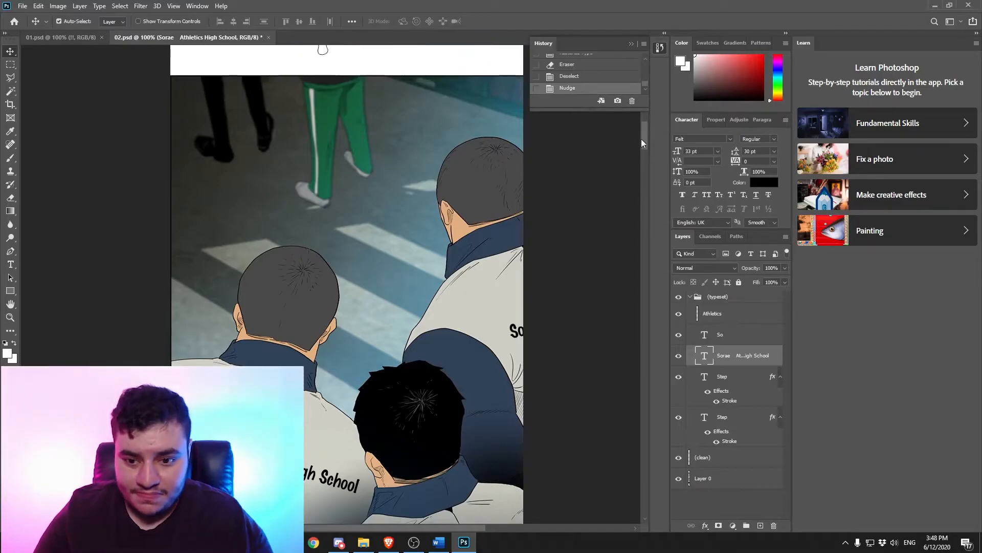
pyautogui.moveTo(645, 139); pyautogui.dragTo(640, 186)
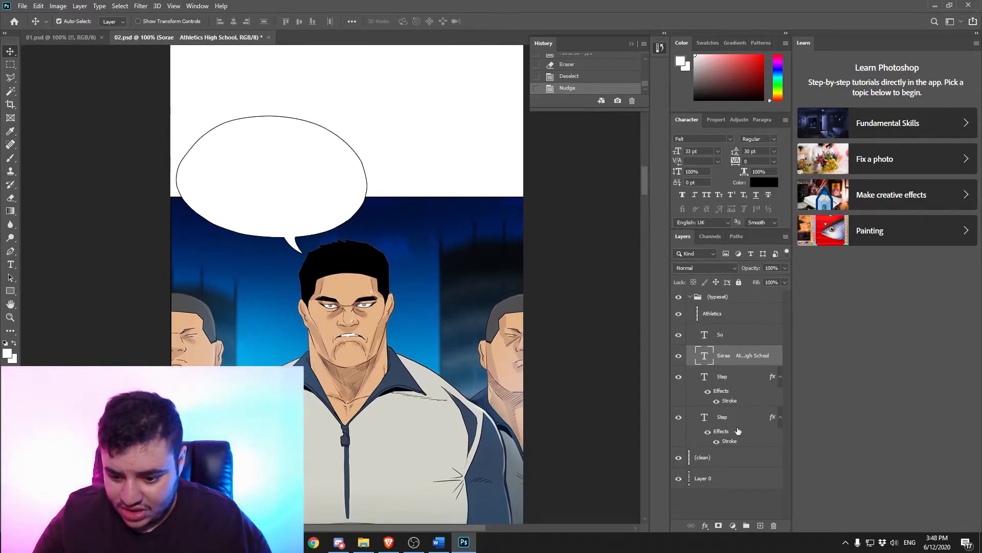
pyautogui.click(690, 297)
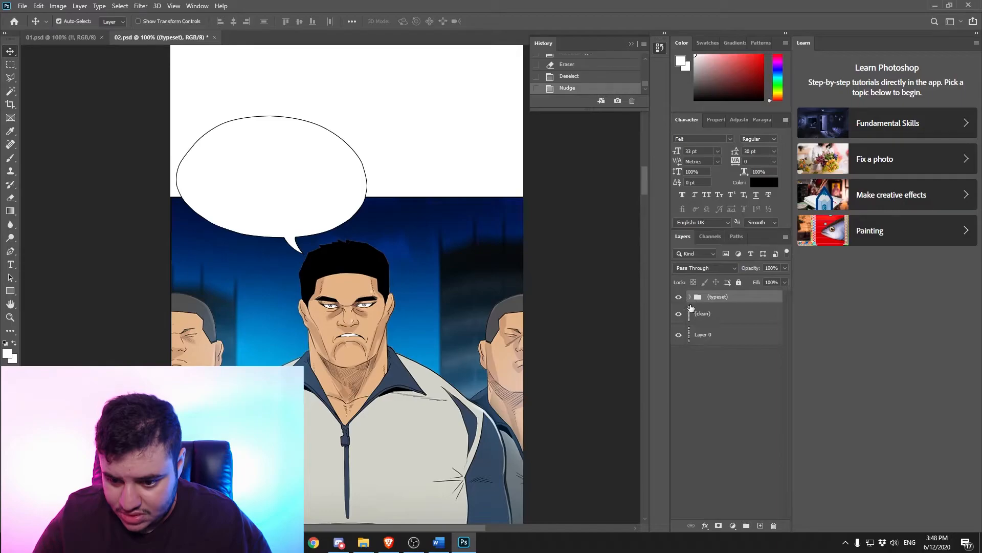
pyautogui.click(690, 298)
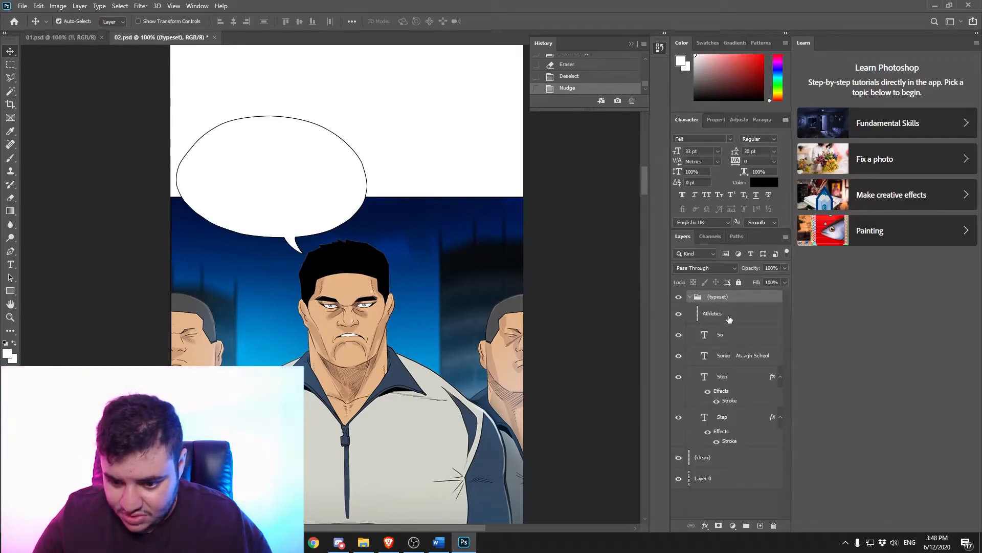
pyautogui.click(729, 318)
pyautogui.click(10, 265)
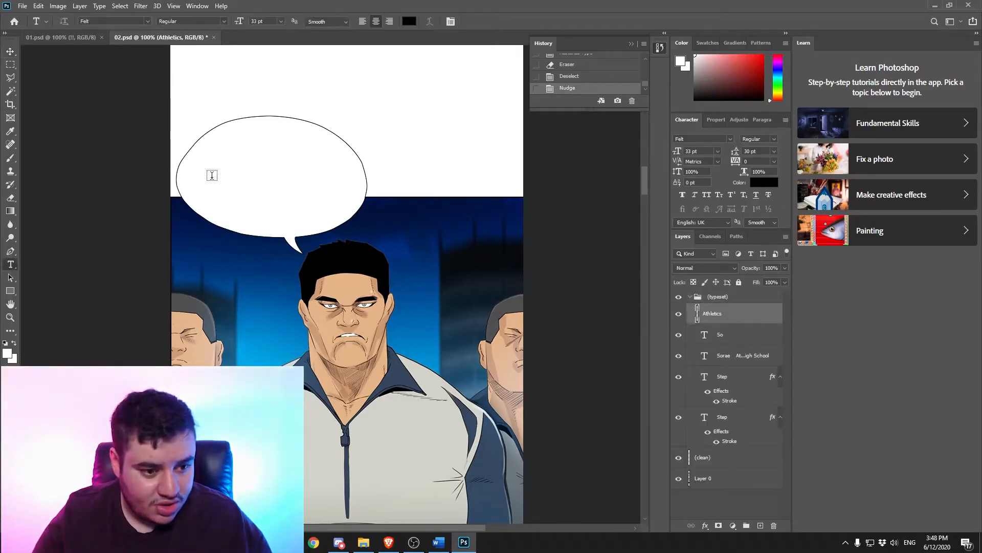
pyautogui.moveTo(190, 131); pyautogui.dragTo(353, 229)
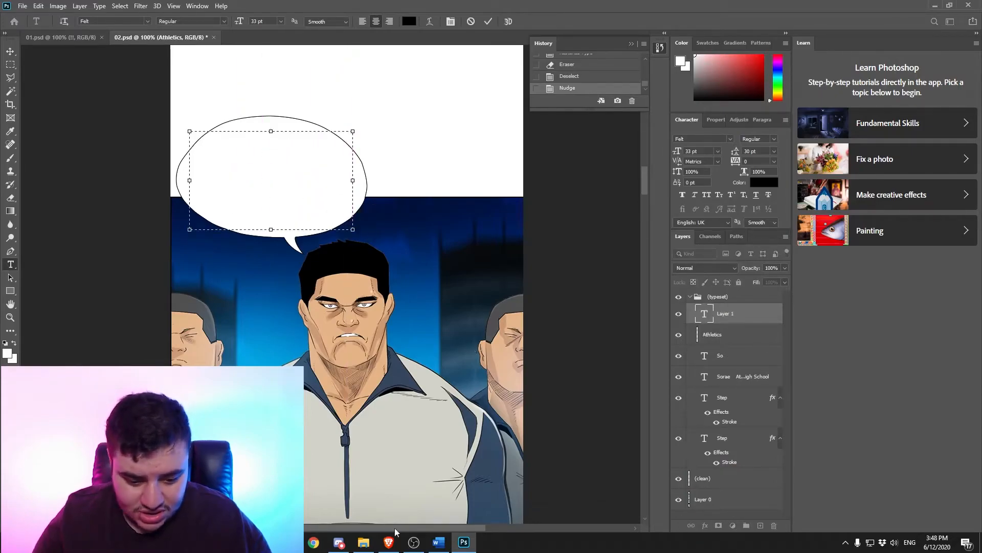
# Step: Copy "Who do you keep screaming and yapping about, you thug?!" from the Word document and paste it into the Photoshop text box
pyautogui.click(438, 542)
pyautogui.scroll(-3, 257, 327)
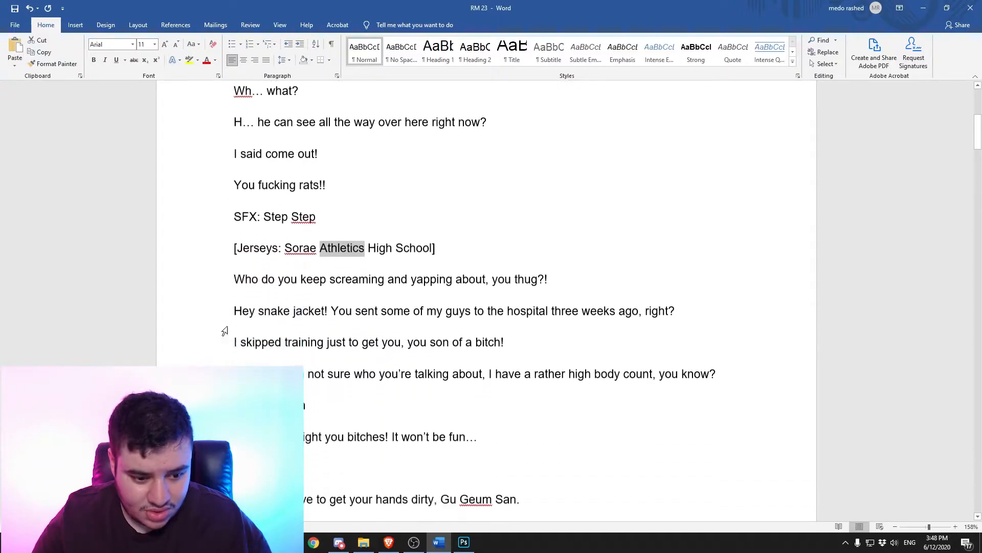
pyautogui.click(212, 283)
pyautogui.hotkey('ctrl', 'c')
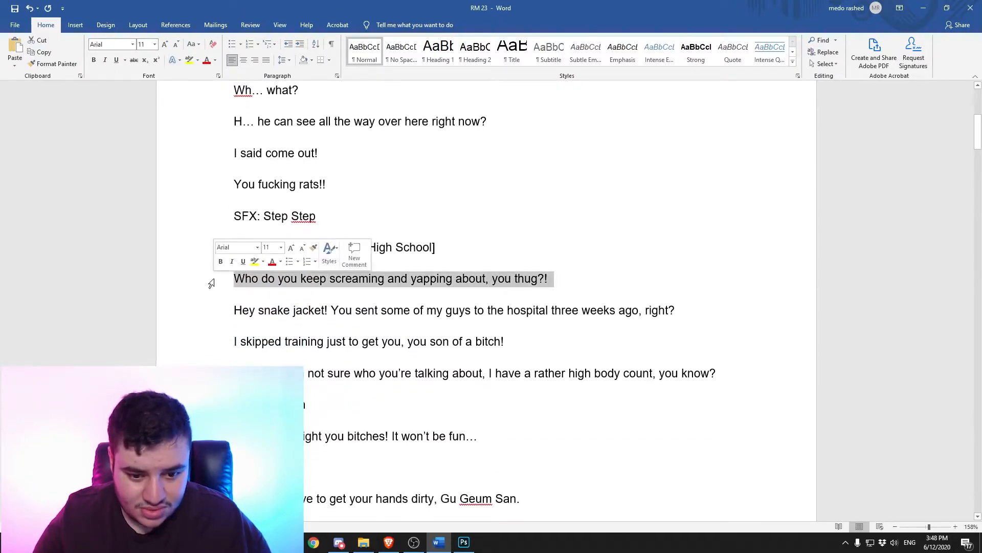
pyautogui.click(464, 542)
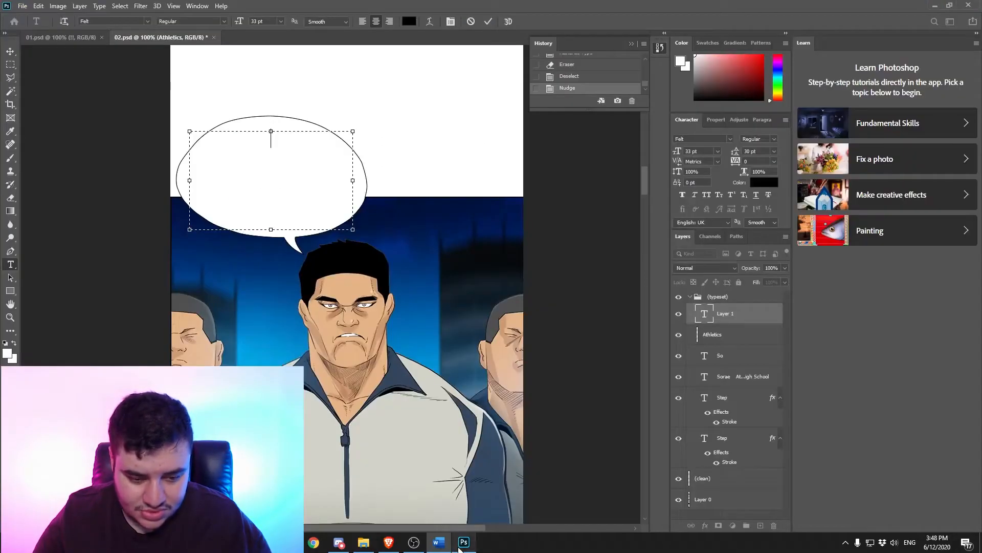
pyautogui.hotkey('ctrl', 'v')
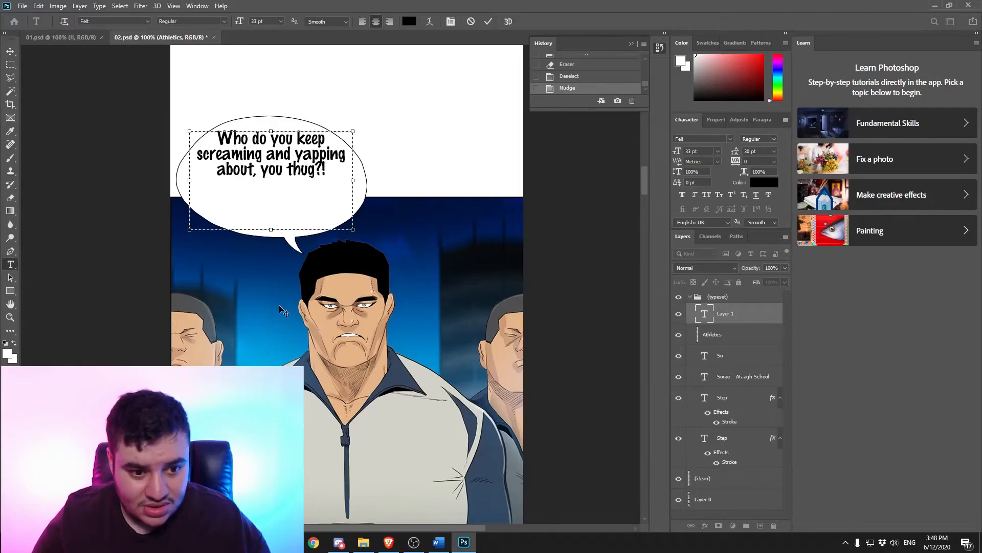
# Step: Set the pasted bubble text to the 000 MMRight TD font at 30 pt
pyautogui.moveTo(322, 207); pyautogui.dragTo(194, 134)
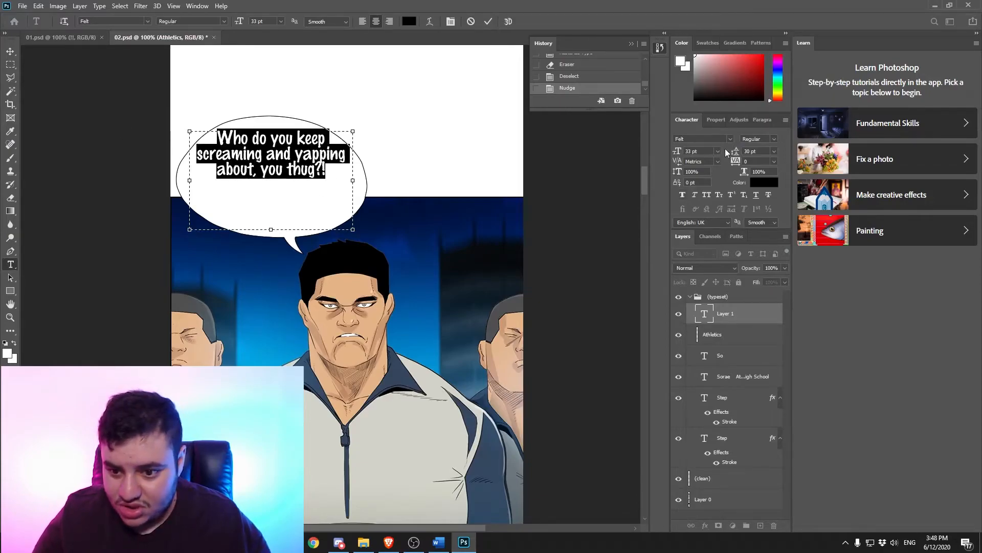
pyautogui.click(730, 138)
pyautogui.click(733, 190)
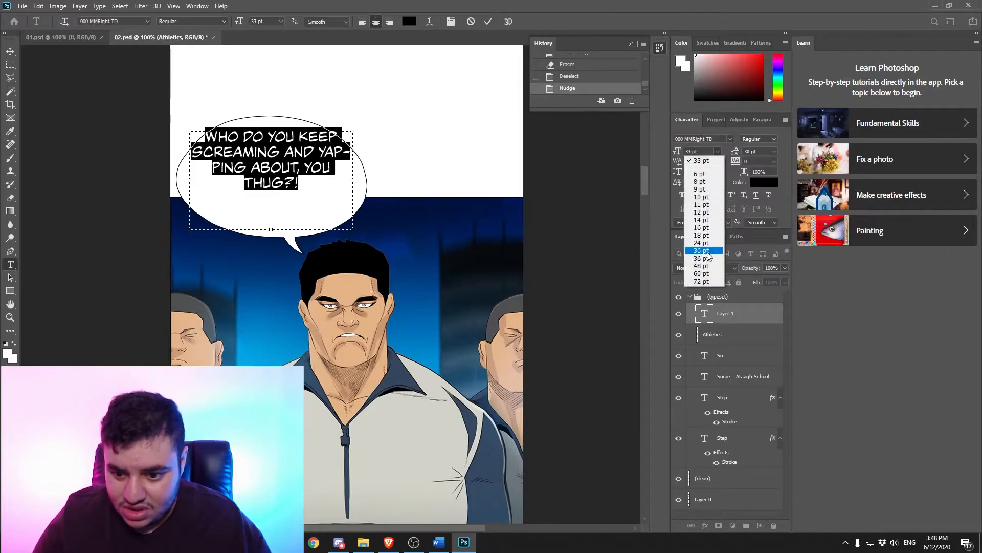
pyautogui.click(698, 244)
pyautogui.click(340, 205)
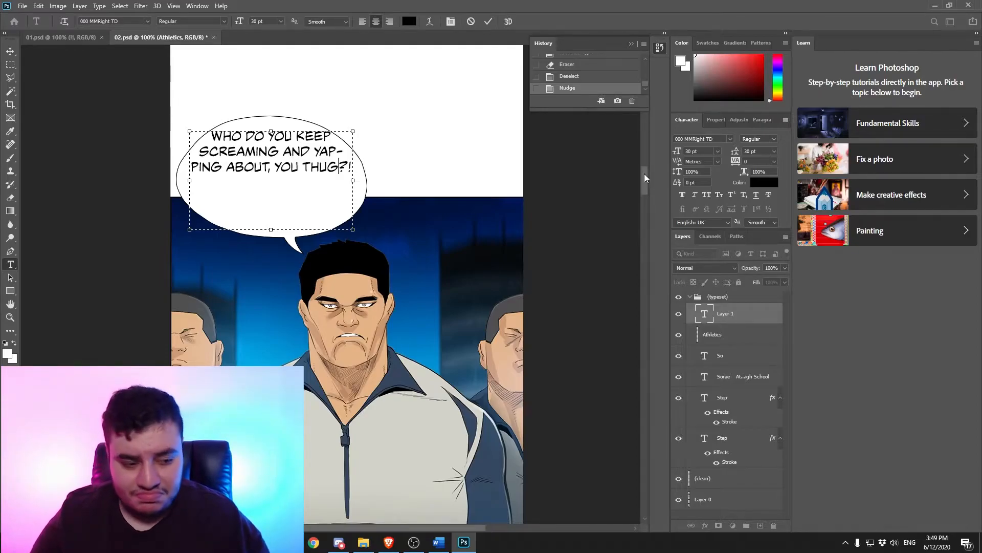
# Step: Add a text box over the next speech bubble and paste the "Hey snake jacket!" line from the Word document into it
pyautogui.moveTo(645, 176); pyautogui.dragTo(644, 222)
pyautogui.moveTo(242, 114); pyautogui.dragTo(472, 243)
pyautogui.hotkey('alt', 'Tab')
pyautogui.hotkey('ctrl', 'c')
pyautogui.hotkey('alt', 'Tab')
pyautogui.hotkey('ctrl', 'v')
# Step: Hide the (clean) layer and draw a text box over the Korean text in the spiky bubble below the snake-jacket panel
pyautogui.scroll(-8, 375, 328)
pyautogui.scroll(8, 381, 331)
pyautogui.click(678, 489)
pyautogui.scroll(-3, 604, 450)
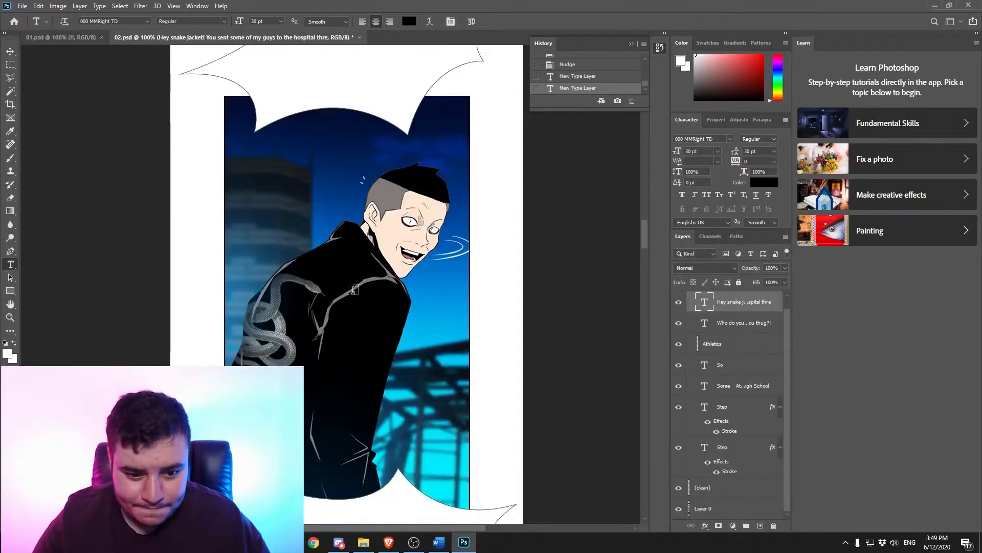
pyautogui.click(678, 488)
pyautogui.scroll(1, 512, 399)
pyautogui.scroll(-2, 358, 328)
pyautogui.moveTo(265, 294); pyautogui.dragTo(458, 406)
# Step: Copy the "I skipped training just to get you" line from Word and paste it into the spiky bubble's text box in Photoshop
pyautogui.hotkey('alt', 'Tab')
pyautogui.click(214, 339)
pyautogui.hotkey('ctrl', 'c')
pyautogui.hotkey('alt', 'Tab')
pyautogui.hotkey('ctrl', 'v')
pyautogui.scroll(-6, 379, 463)
pyautogui.hotkey('ctrl', 'v')
pyautogui.scroll(4, 376, 459)
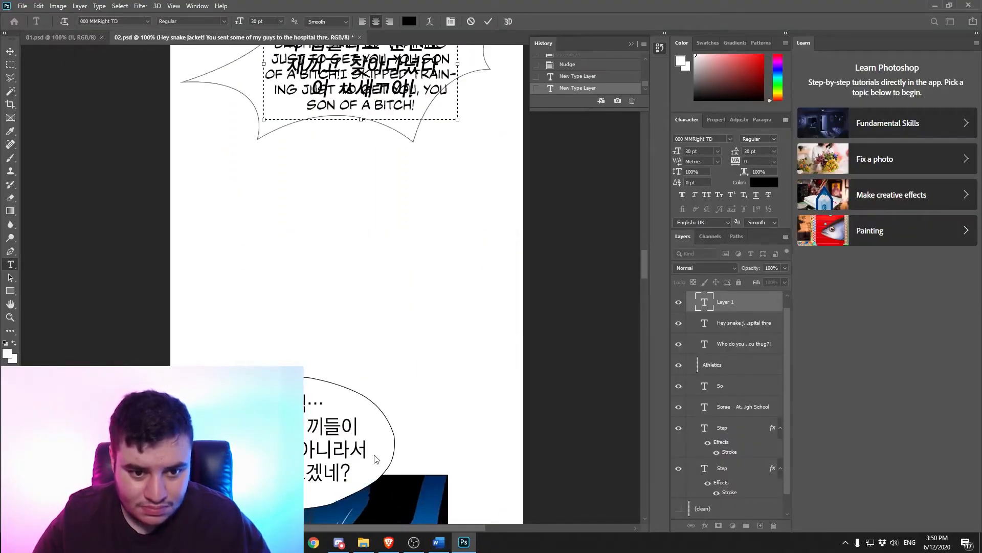
# Step: Draw a text box over the oval bubble above the legs panel and paste the "Kukuku... I'm not sure who you're talking about" line from Word
pyautogui.scroll(-7, 400, 205)
pyautogui.hotkey('ctrl', 'Return')
pyautogui.moveTo(211, 191); pyautogui.dragTo(310, 263)
pyautogui.click(439, 544)
pyautogui.hotkey('ctrl', 'c')
pyautogui.hotkey('alt', 'Tab')
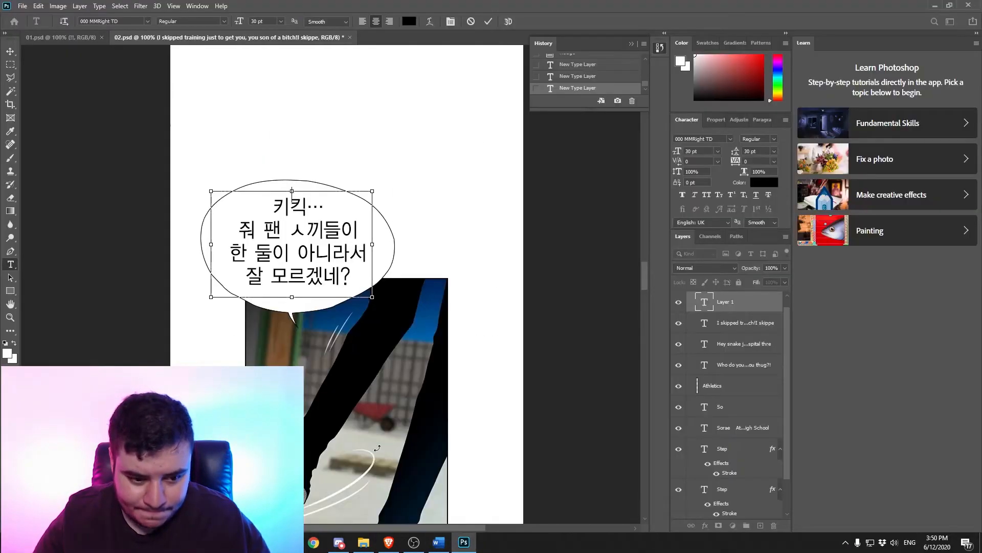
pyautogui.hotkey('ctrl', 'v')
# Step: Copy the "But sure, I'll fight you bitches! It won't be fun…" line from Word and paste it into Photoshop as the next text layer
pyautogui.scroll(-5, 355, 410)
pyautogui.scroll(-8, 354, 410)
pyautogui.hotkey('ctrl', 'Return')
pyautogui.click(438, 542)
pyautogui.click(226, 436)
pyautogui.hotkey('ctrl', 'c')
pyautogui.hotkey('alt', 'Tab')
pyautogui.hotkey('ctrl', 'v')
# Step: Copy the "get your hands dirty" line from Word and paste it as a text layer at the bubble above the man in the green-sleeved jacket
pyautogui.moveTo(645, 321); pyautogui.dragTo(643, 373)
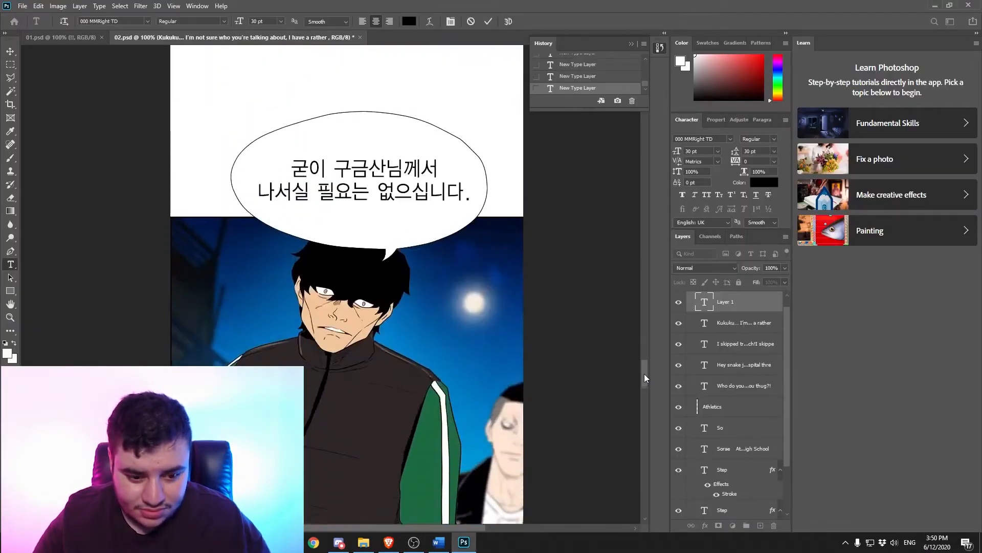
pyautogui.click(439, 542)
pyautogui.scroll(-3, 358, 358)
pyautogui.click(217, 352)
pyautogui.click(464, 543)
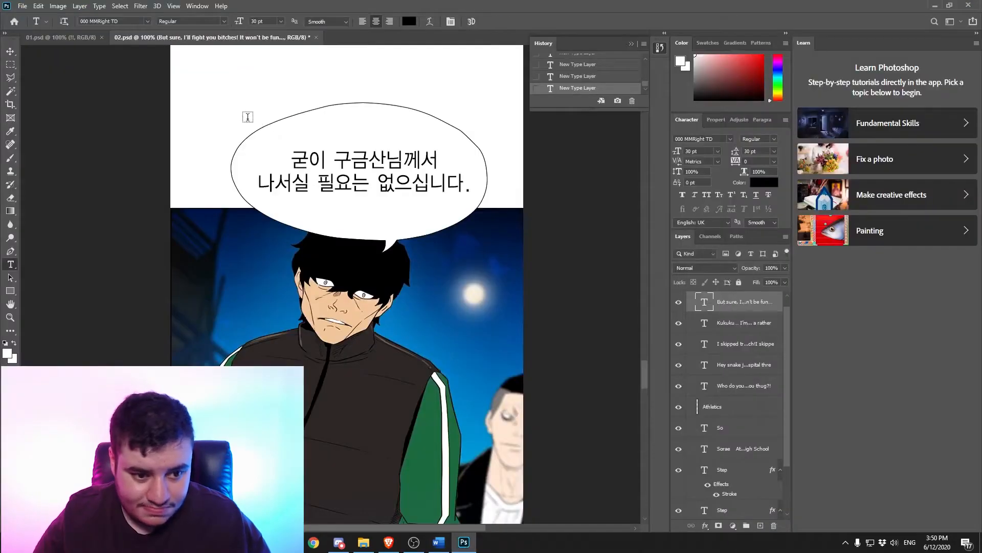
pyautogui.moveTo(482, 221); pyautogui.dragTo(485, 223)
pyautogui.hotkey('ctrl', 'v')
pyautogui.moveTo(645, 376); pyautogui.dragTo(645, 431)
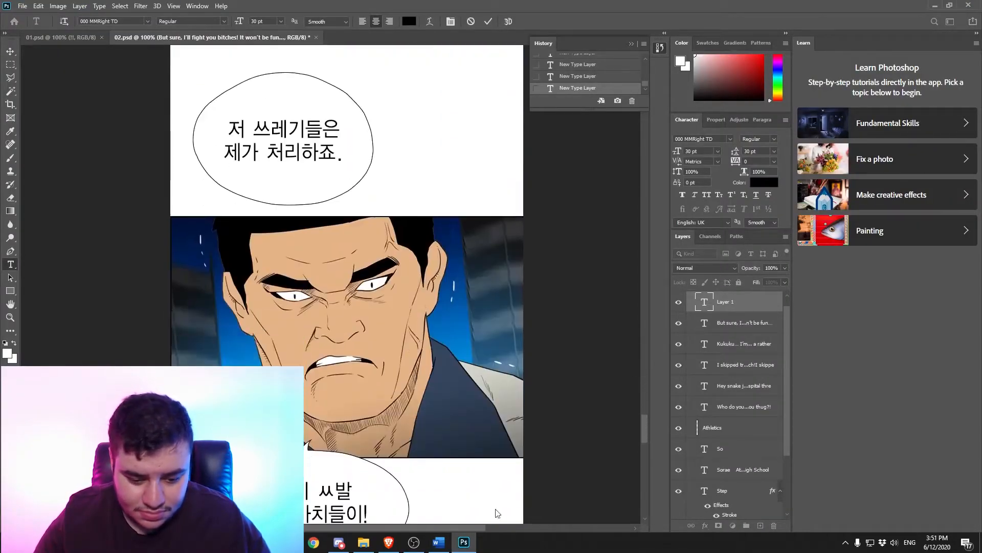
# Step: Copy the "I'll take care of the lowly trash" line from Word and paste it into a text box over the bubble above the angry man's face
pyautogui.click(438, 543)
pyautogui.scroll(-3, 410, 406)
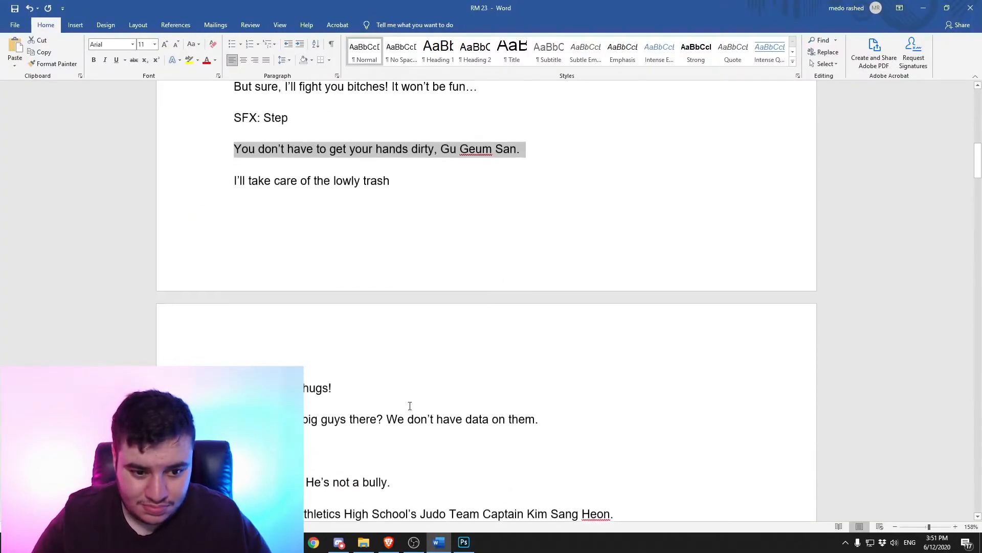
pyautogui.hotkey('alt', 'Tab')
pyautogui.scroll(-1, 268, 212)
pyautogui.click(439, 543)
pyautogui.click(464, 542)
pyautogui.scroll(1, 313, 302)
pyautogui.click(206, 112)
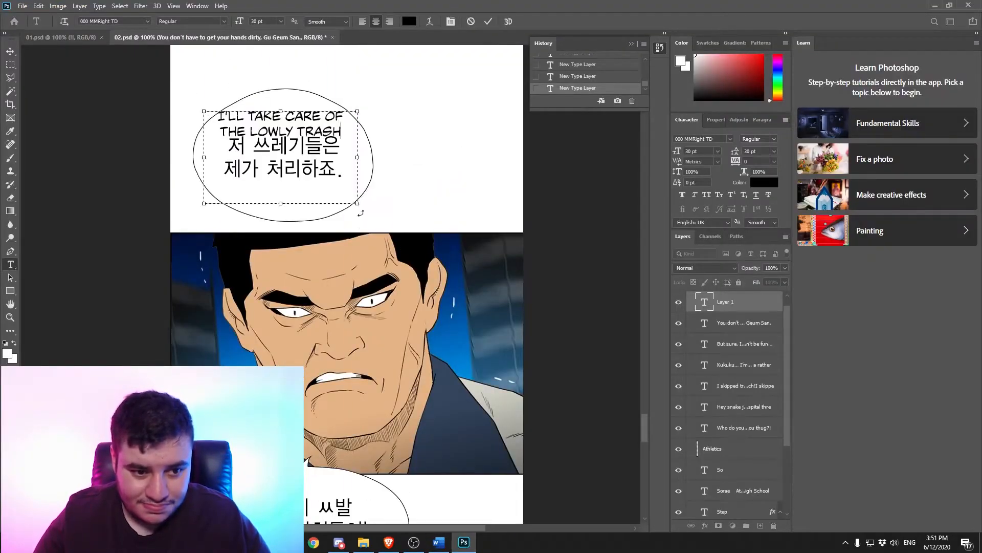
# Step: Copy the "You fucking thugs!" line from Word and paste it as a text layer over the bubble below the angry man's face
pyautogui.scroll(-5, 345, 258)
pyautogui.hotkey('alt', 'Tab')
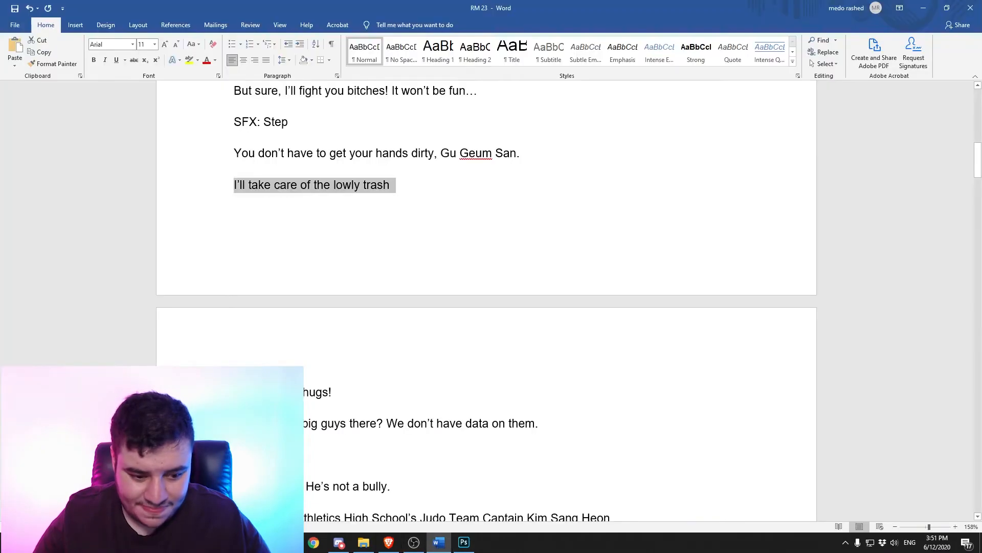
pyautogui.click(459, 548)
pyautogui.moveTo(253, 259); pyautogui.dragTo(395, 347)
pyautogui.hotkey('ctrl', 'v')
# Step: Copy the "Who are the big guys there? We don't have data on them." line from Word and paste it into the next bubble
pyautogui.scroll(-8, 358, 419)
pyautogui.click(438, 542)
pyautogui.click(212, 424)
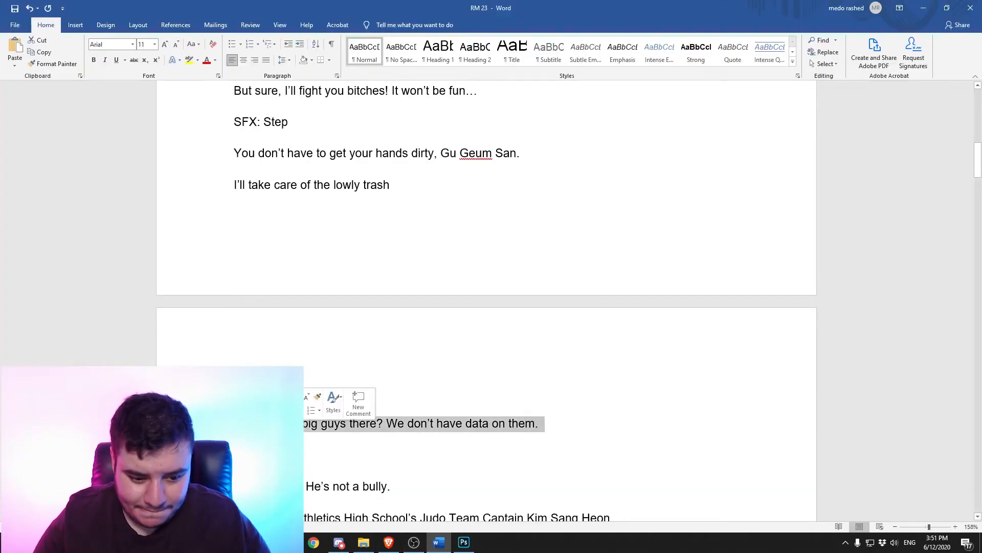
pyautogui.click(463, 541)
pyautogui.moveTo(336, 181); pyautogui.dragTo(427, 248)
# Step: Copy the "Give me that." line from Word and paste it as the next text layer in 02.psd
pyautogui.scroll(-6, 451, 337)
pyautogui.click(439, 542)
pyautogui.click(212, 456)
pyautogui.click(458, 546)
pyautogui.moveTo(302, 365); pyautogui.dragTo(302, 365)
pyautogui.hotkey('ctrl', 'v')
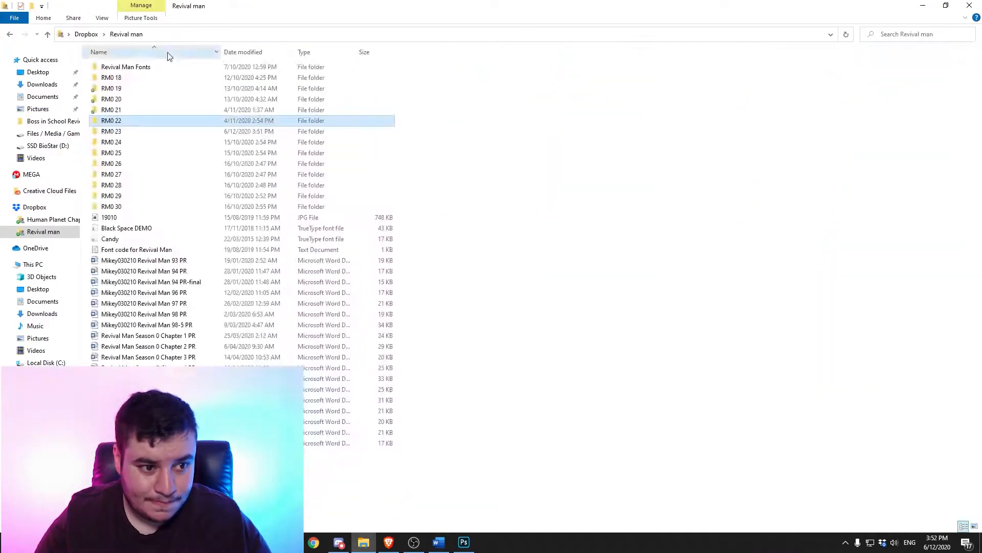
# Step: Open 03.psd from the chapter's folder and display it at 100%
pyautogui.doubleClick(131, 121)
pyautogui.doubleClick(428, 148)
pyautogui.hotkey('ctrl', '1')
# Step: Copy the "… I see why. He's not a bully." line from Word and paste it over the bubble above the man with binoculars
pyautogui.moveTo(645, 279); pyautogui.dragTo(654, 97)
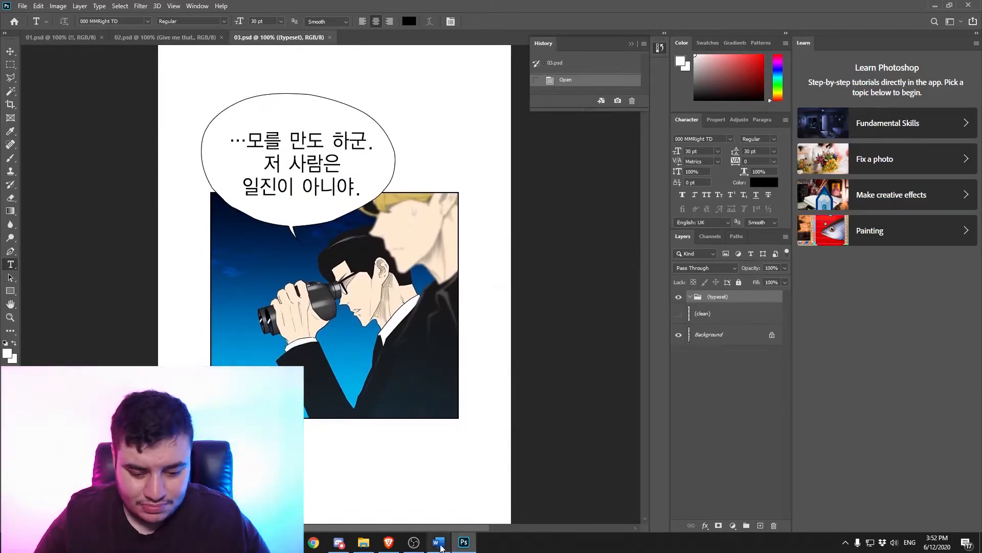
pyautogui.click(439, 542)
pyautogui.click(461, 541)
pyautogui.moveTo(217, 113); pyautogui.dragTo(379, 203)
pyautogui.hotkey('ctrl', 'v')
# Step: Copy the "He's Sorae Athletics High School's Judo Team Captain" line from Word and paste it as the next text layer in 03.psd
pyautogui.scroll(-10, 358, 339)
pyautogui.click(439, 542)
pyautogui.click(214, 242)
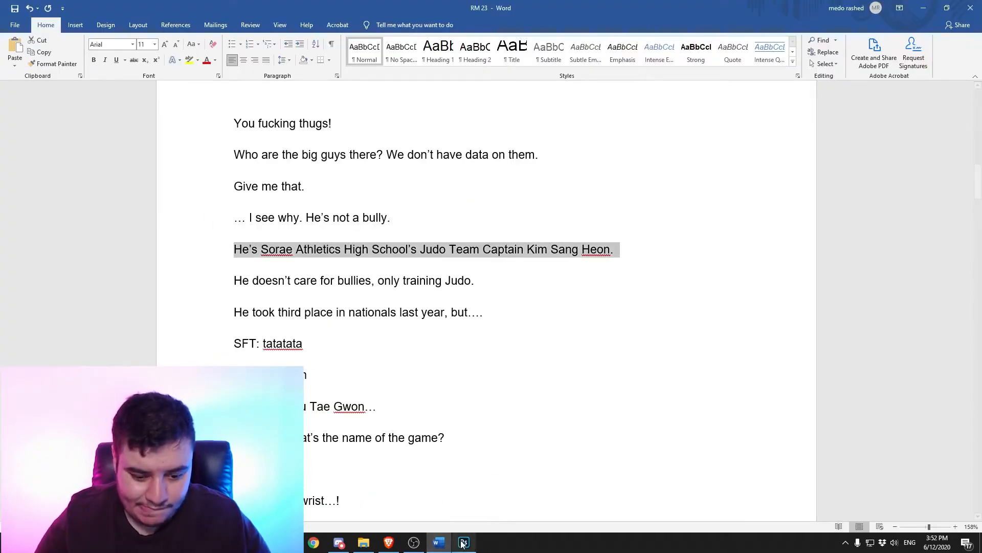
pyautogui.click(462, 542)
# Step: Copy the "He doesn't care for bullies, only training Judo." line from Word and paste it into a text box over the next bubble
pyautogui.scroll(-5, 327, 426)
pyautogui.click(438, 543)
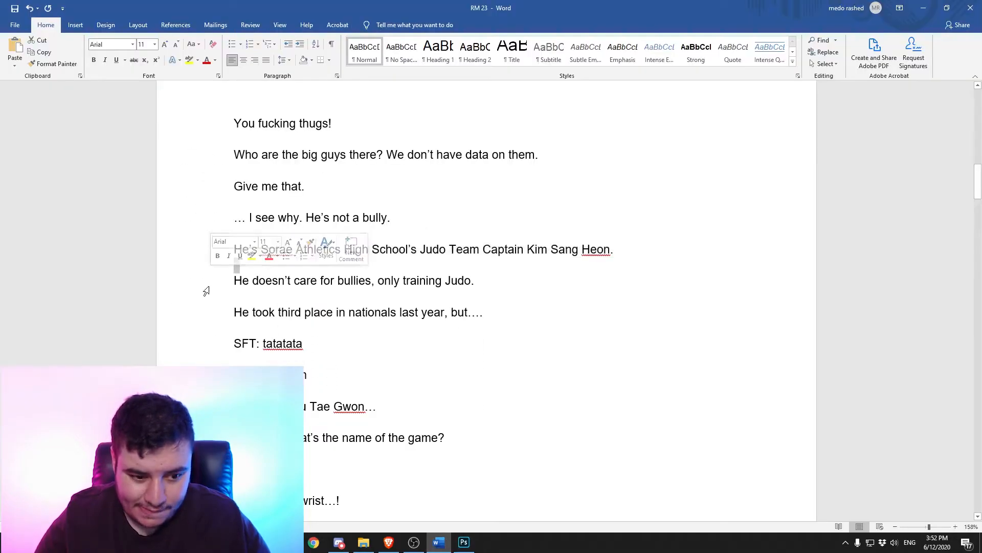
pyautogui.click(464, 542)
pyautogui.moveTo(268, 137); pyautogui.dragTo(471, 330)
pyautogui.hotkey('ctrl', 'v')
# Step: Copy the "He took third place in nationals last year, but…." line from Word and paste it into a text box over the following bubble
pyautogui.scroll(-5, 436, 397)
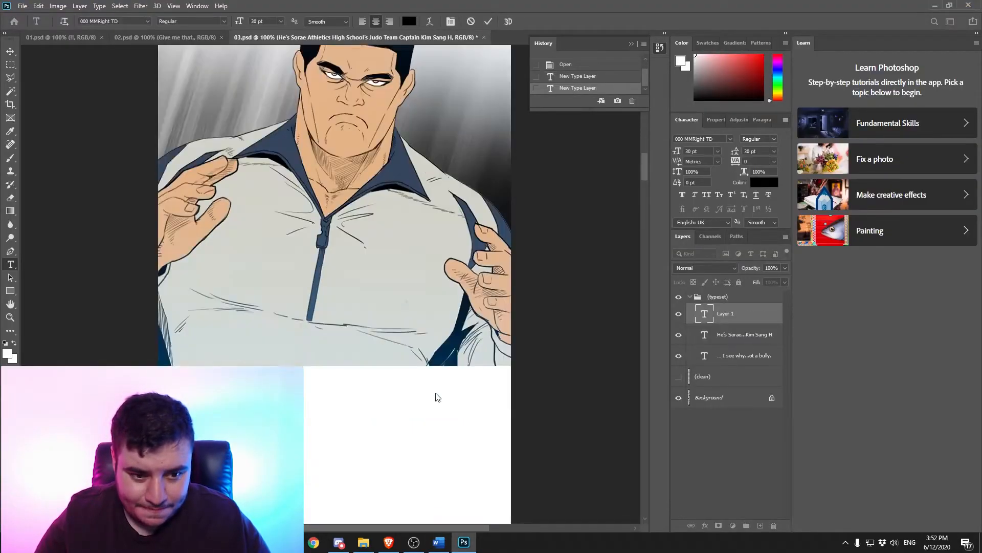
pyautogui.click(438, 543)
pyautogui.click(203, 319)
pyautogui.hotkey('ctrl', 'c')
pyautogui.click(463, 542)
pyautogui.moveTo(235, 239); pyautogui.dragTo(431, 374)
pyautogui.hotkey('ctrl', 'v')
# Step: Copy the "If against…" line from Word and paste it over the oval bubble in the white gap above the speed-line panel
pyautogui.scroll(-3, 421, 411)
pyautogui.scroll(-10, 416, 400)
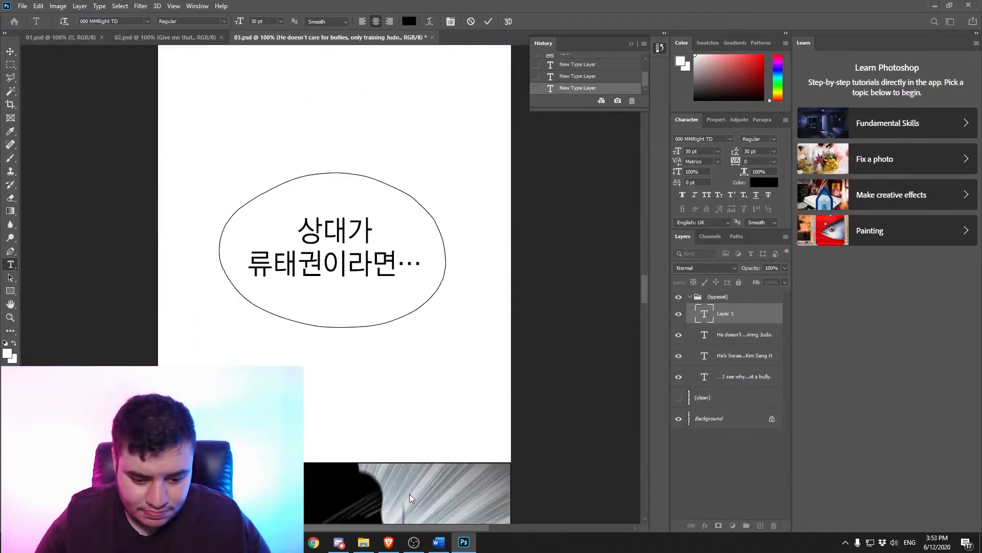
pyautogui.click(438, 542)
pyautogui.hotkey('ctrl', 'c')
pyautogui.click(464, 543)
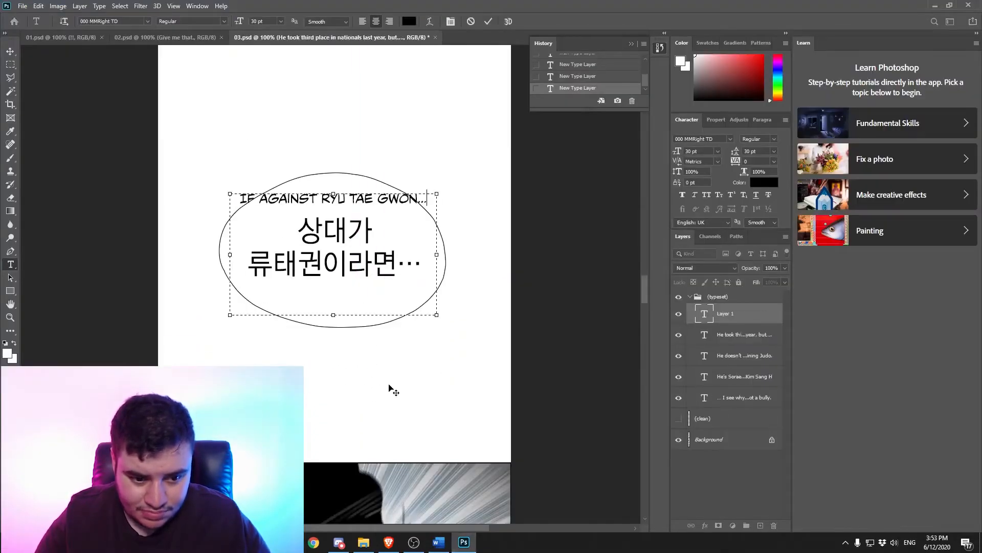
# Step: Copy the "So Judo... that's the name of the game?" line from Word and paste it into a text box over the next bubble
pyautogui.scroll(-10, 400, 387)
pyautogui.click(438, 543)
pyautogui.click(229, 327)
pyautogui.hotkey('ctrl', 'c')
pyautogui.click(464, 542)
pyautogui.moveTo(215, 254); pyautogui.dragTo(332, 324)
pyautogui.hotkey('ctrl', 'v')
# Step: Copy the "Kyaaaa! My wrist…!" line from Word and paste it as the next text layer in 03.psd
pyautogui.scroll(-10, 367, 379)
pyautogui.hotkey('alt', 'Tab')
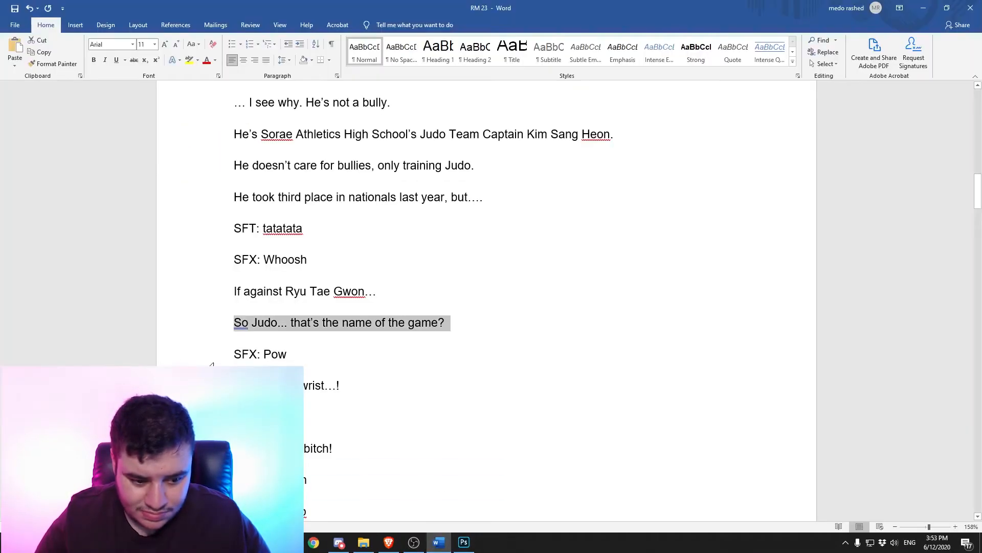
pyautogui.hotkey('ctrl', 'c')
pyautogui.hotkey('alt', 'Tab')
# Step: Copy the "You son of a bitch!" line from Word and paste it over the spiky bubble above the throwing panel
pyautogui.scroll(-10, 312, 383)
pyautogui.scroll(2, 252, 164)
pyautogui.click(440, 540)
pyautogui.tripleClick(319, 447)
pyautogui.hotkey('ctrl', 'c')
pyautogui.click(464, 542)
pyautogui.hotkey('ctrl', 'v')
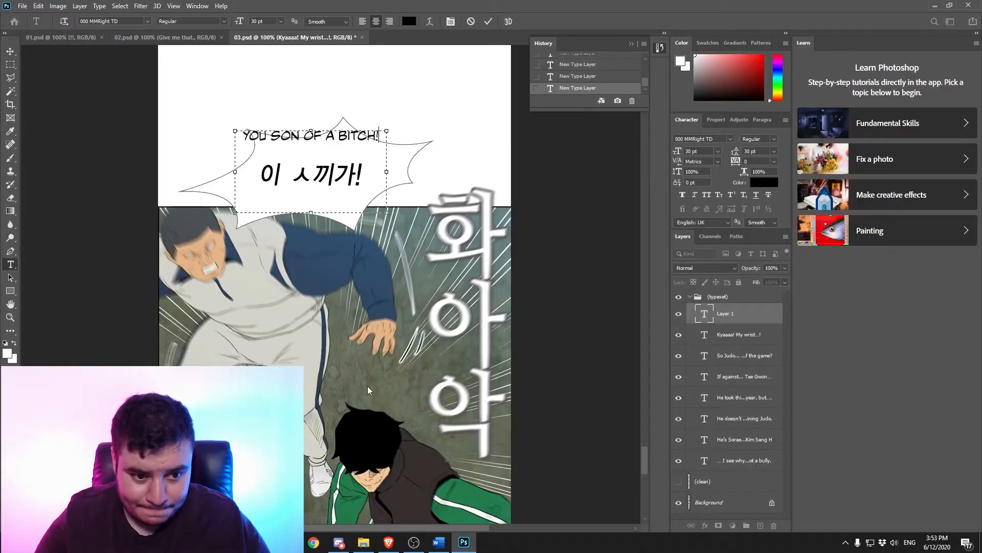
# Step: Save 03.psd and open 04.psd
pyautogui.scroll(-8, 366, 385)
pyautogui.scroll(3, 359, 381)
pyautogui.hotkey('ctrl', 's')
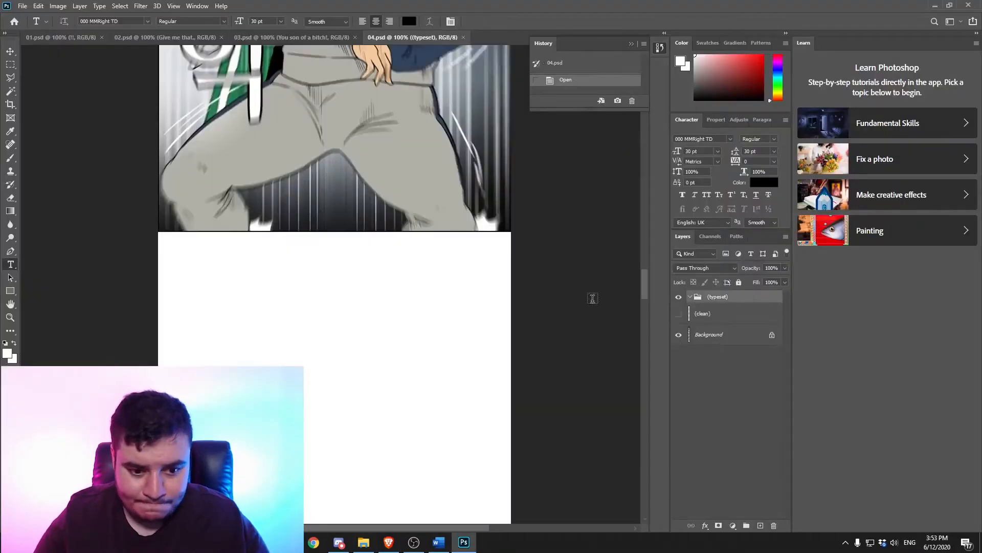
# Step: Copy the "All that matters against Judo... is not to get caught!" line from Word and paste it over the bubble above the grinning man
pyautogui.moveTo(655, 105); pyautogui.dragTo(647, 173)
pyautogui.click(439, 542)
pyautogui.scroll(-2, 222, 302)
pyautogui.click(221, 302)
pyautogui.hotkey('ctrl', 'c')
pyautogui.hotkey('alt', 'Tab')
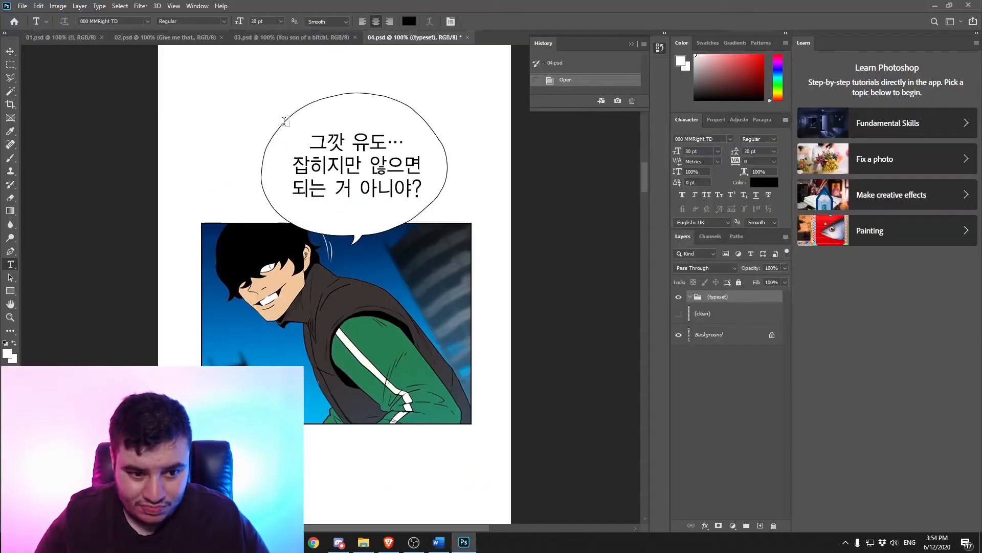
pyautogui.hotkey('ctrl', 'v')
# Step: Copy the "Well, I caught you now!!" line from Word and paste it as the next text layer in 04.psd
pyautogui.scroll(-14, 382, 313)
pyautogui.click(439, 542)
pyautogui.click(210, 366)
pyautogui.hotkey('ctrl', 'c')
pyautogui.hotkey('alt', 'Tab')
# Step: Copy the "I let you grab me, dumbass!" line from Word and paste it over the bubble in the dark panel with the two close-up faces
pyautogui.scroll(-10, 366, 356)
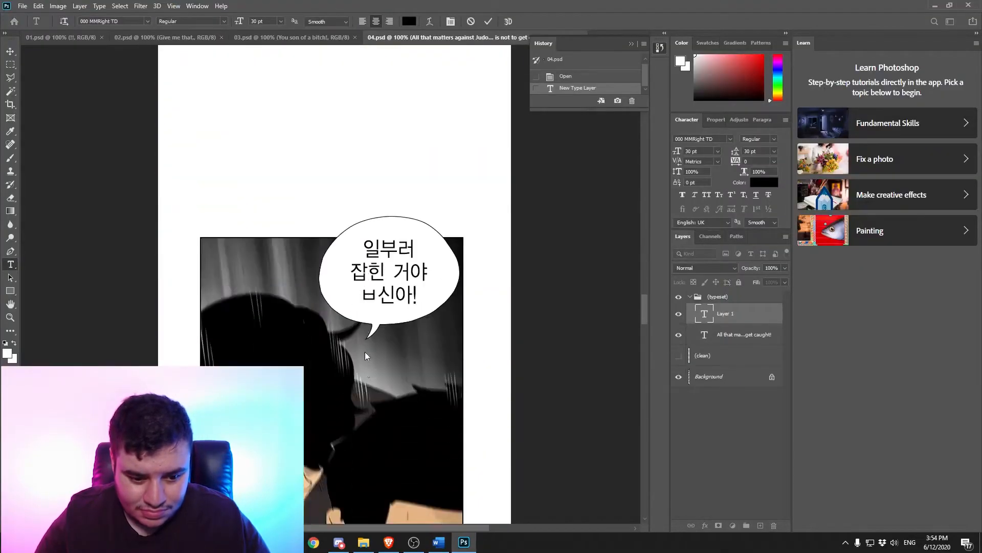
pyautogui.hotkey('alt', 'Tab')
pyautogui.scroll(-5, 367, 355)
pyautogui.hotkey('ctrl', 'c')
pyautogui.hotkey('alt', 'Tab')
pyautogui.click(335, 92)
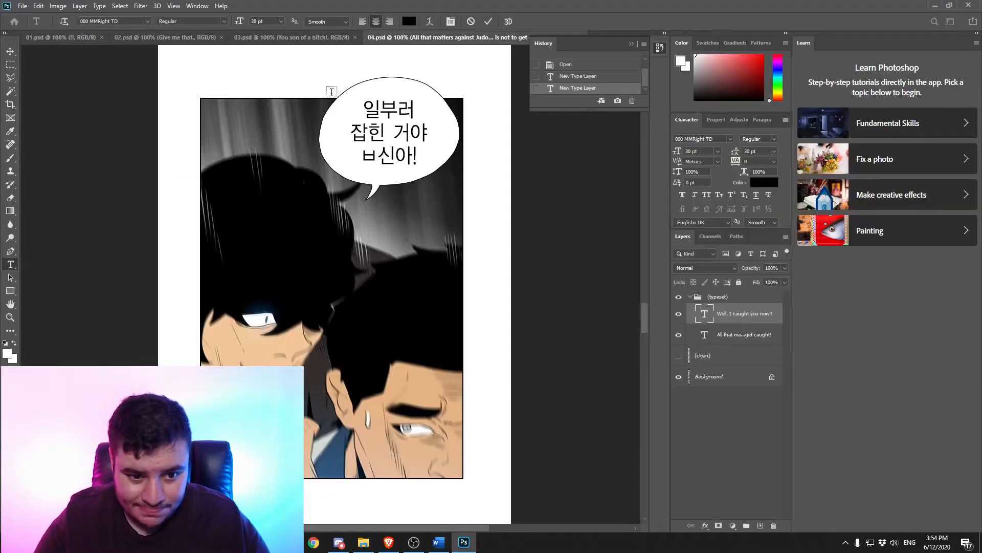
# Step: Copy the "You see?" line about getting out of fights without rules from Word and paste it into a text box over the next bubble
pyautogui.scroll(-10, 420, 251)
pyautogui.hotkey('alt', 'Tab')
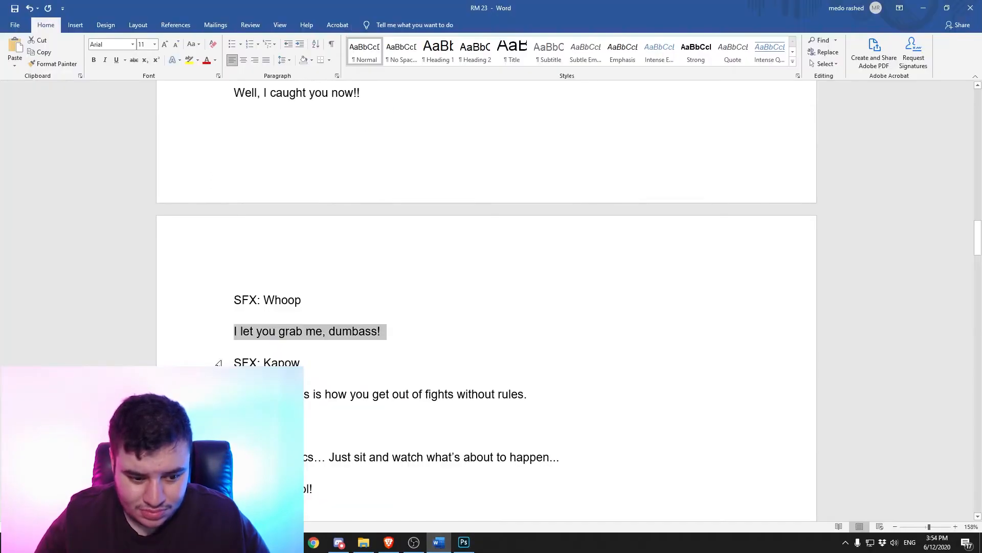
pyautogui.click(462, 546)
pyautogui.moveTo(224, 106); pyautogui.dragTo(370, 204)
# Step: Copy the "Krrrraaaagh!" line from Word and paste it over the spiky bubble below the panel of the man clutching his face
pyautogui.scroll(-10, 327, 317)
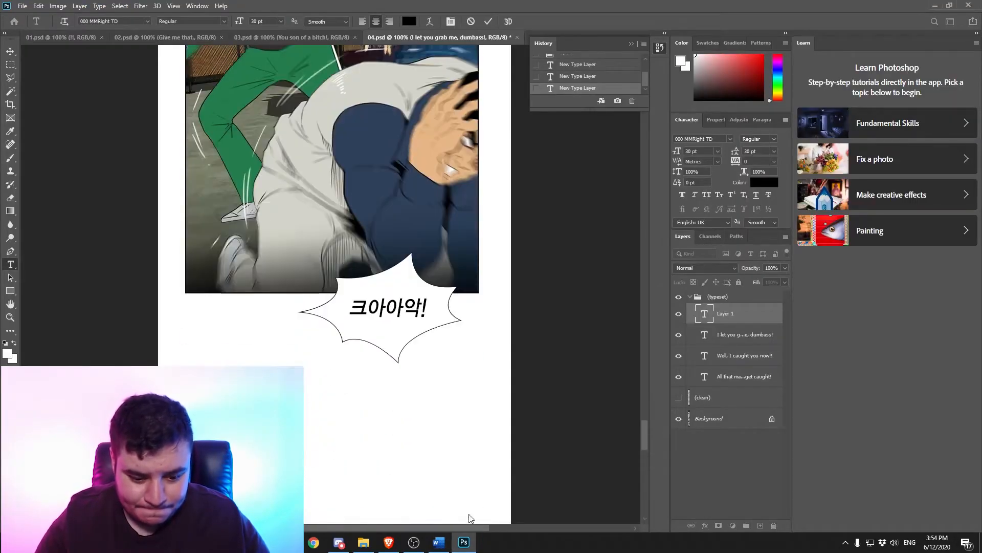
pyautogui.hotkey('alt', 'Tab')
pyautogui.hotkey('alt', 'Tab')
# Step: Copy the "Sorae Athletics… Just sit and watch what's about to happen..." line from Word and paste it over the bubble above the grinning close-up
pyautogui.scroll(-10, 441, 350)
pyautogui.hotkey('alt', 'Tab')
pyautogui.click(463, 542)
pyautogui.moveTo(201, 145)
pyautogui.mouseDown()
pyautogui.moveTo(318, 233)
pyautogui.moveTo(384, 242)
pyautogui.mouseUp()
pyautogui.hotkey('ctrl', 'v')
# Step: Copy the "At your school!" line from Word and paste it into a text box over the bubble below the grinning close-up
pyautogui.scroll(-8, 384, 242)
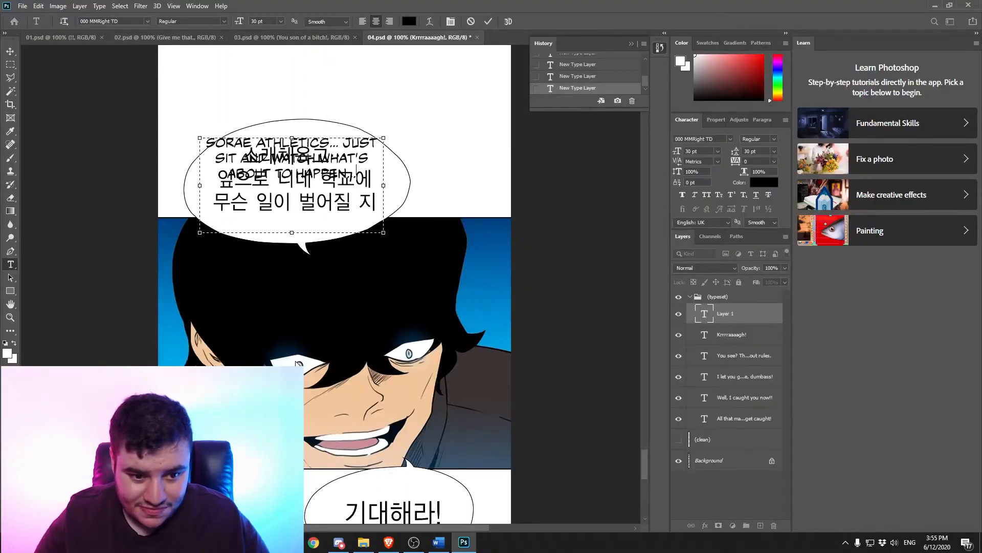
pyautogui.click(440, 539)
pyautogui.scroll(-3, 222, 342)
pyautogui.click(463, 541)
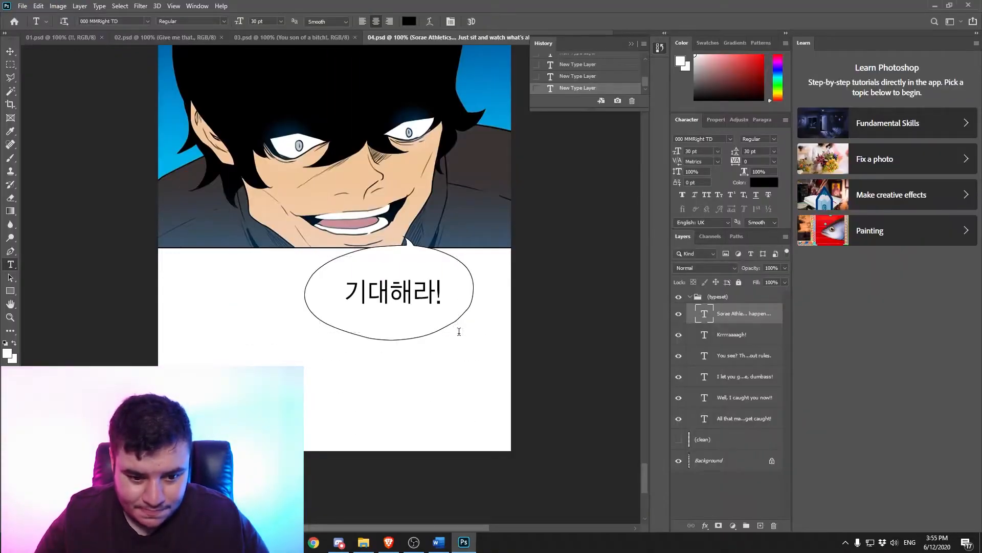
pyautogui.scroll(-1, 459, 331)
pyautogui.moveTo(316, 245); pyautogui.dragTo(463, 330)
pyautogui.hotkey('ctrl', 'v')
# Step: Save 04.psd, then open 05.psd from the chapter's folder at 100%
pyautogui.hotkey('ctrl', 's')
pyautogui.click(363, 542)
pyautogui.doubleClick(738, 144)
pyautogui.hotkey('ctrl', '1')
# Step: Copy the "Sorry to have kept you waiting." line from Word and paste it over the first bubble, above the man in the vest
pyautogui.moveTo(645, 287); pyautogui.dragTo(649, 149)
pyautogui.click(439, 541)
pyautogui.tripleClick(355, 398)
pyautogui.click(463, 541)
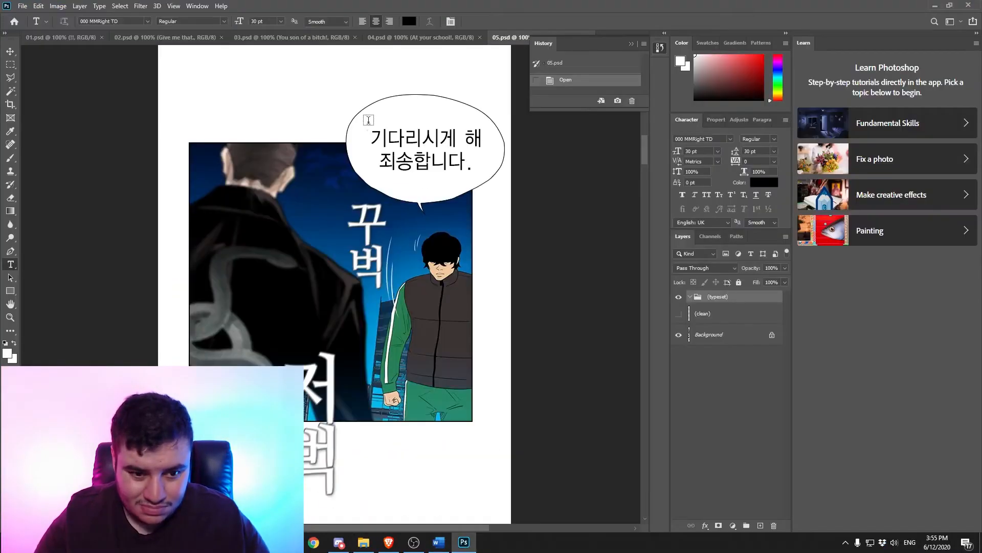
pyautogui.moveTo(356, 108); pyautogui.dragTo(498, 186)
pyautogui.hotkey('ctrl', 'v')
# Step: Copy the "Hey~ you're a lot stronger than I thought!" line from Word and paste it into a text box over the next bubble
pyautogui.moveTo(646, 150); pyautogui.dragTo(650, 208)
pyautogui.click(438, 542)
pyautogui.scroll(-3, 317, 379)
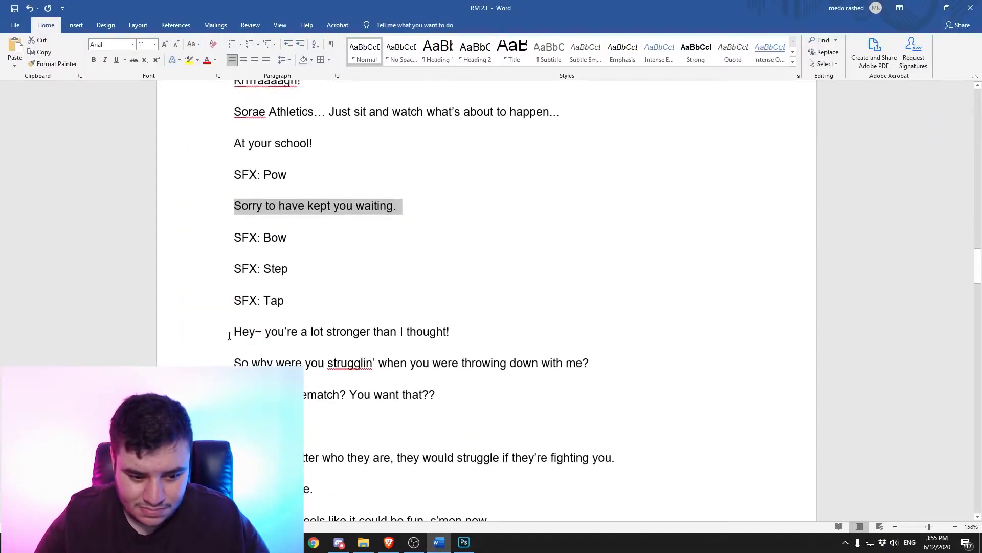
pyautogui.click(463, 541)
pyautogui.moveTo(241, 92); pyautogui.dragTo(385, 185)
pyautogui.hotkey('ctrl', 'v')
# Step: Copy the "So why were you strugglin' when you were throwing down with me?" line from Word and paste it over the bubble above the profile panel
pyautogui.scroll(-10, 373, 287)
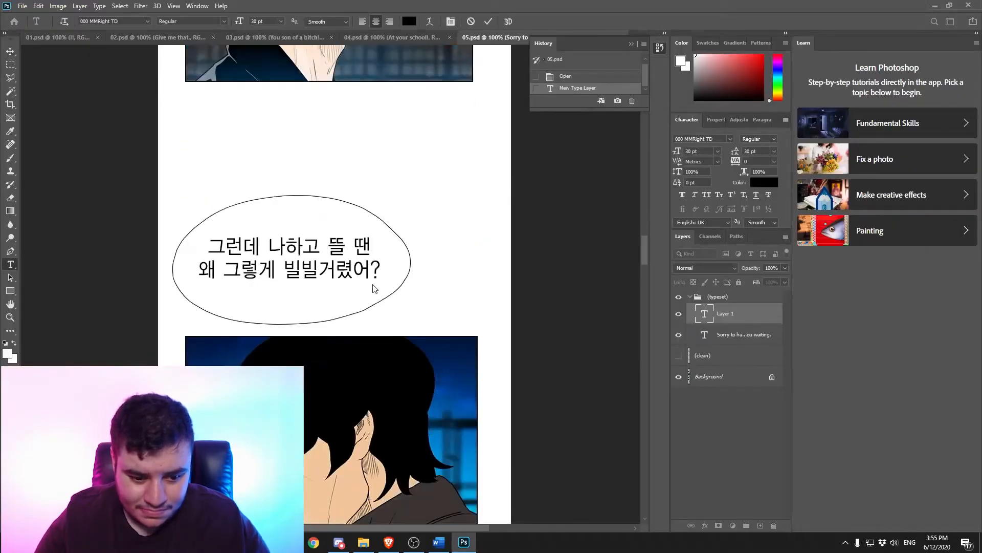
pyautogui.click(439, 541)
pyautogui.click(464, 541)
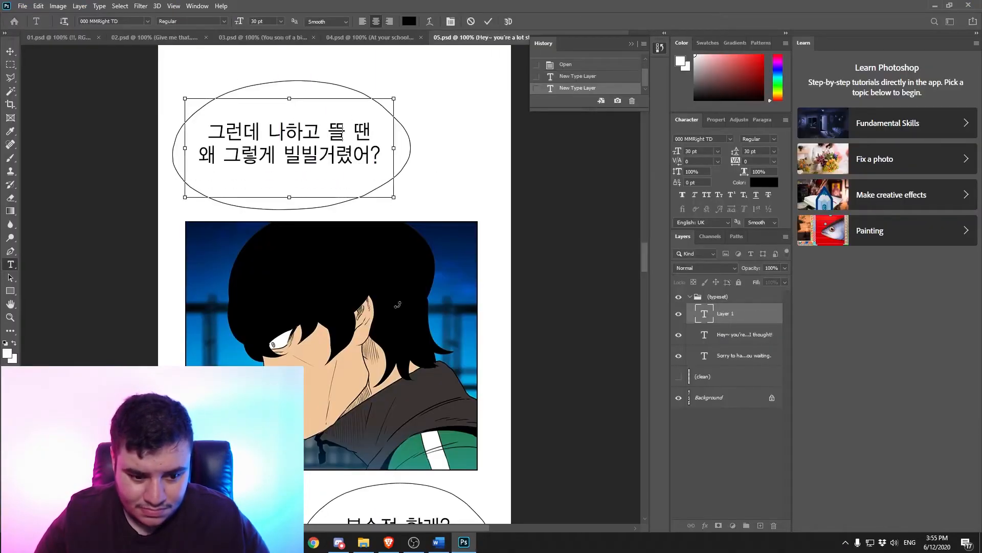
pyautogui.hotkey('ctrl', 'v')
# Step: Copy the "You want a rematch? You want that??" line from Word and paste it over the bubble below the profile panel
pyautogui.scroll(-4, 394, 258)
pyautogui.click(439, 542)
pyautogui.tripleClick(368, 395)
pyautogui.click(463, 541)
pyautogui.click(317, 374)
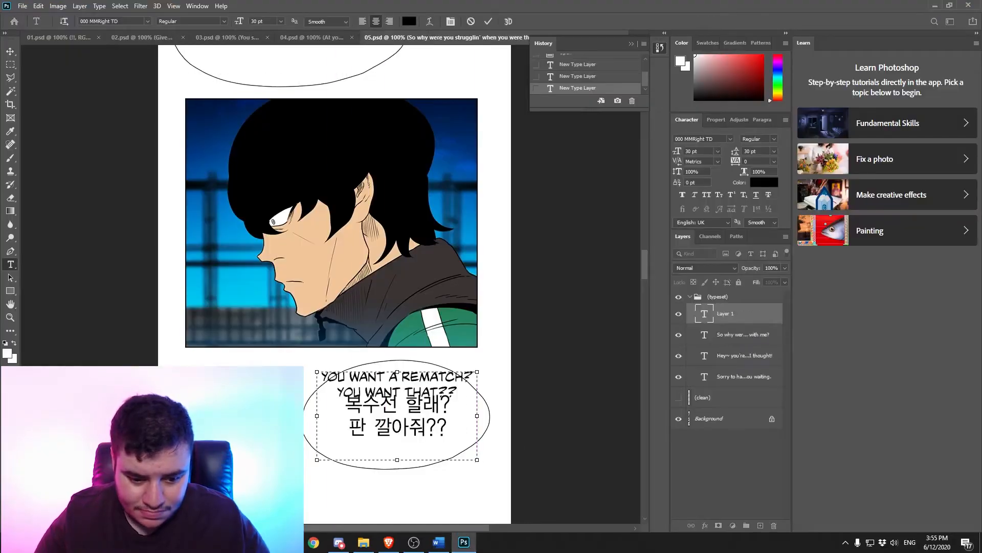
# Step: Copy the ellipsis line from Word and place it in a text box over the dotted bubble above the black-haired man
pyautogui.scroll(-10, 397, 286)
pyautogui.click(439, 542)
pyautogui.tripleClick(248, 425)
pyautogui.click(463, 541)
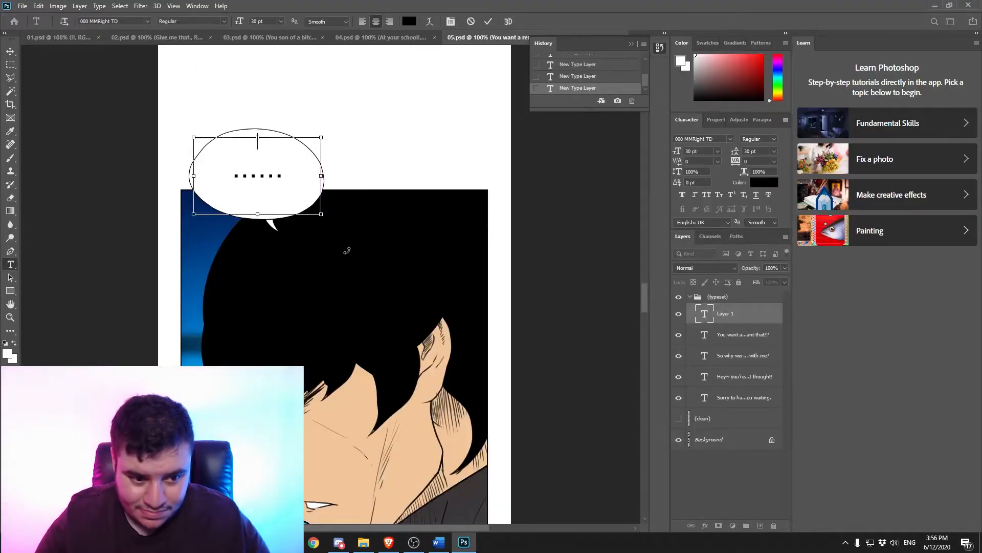
# Step: Copy the "they would struggle if they're fighting you" line from Word and paste it as the next text layer in 05.psd
pyautogui.scroll(-5, 335, 231)
pyautogui.click(439, 542)
pyautogui.click(464, 542)
pyautogui.hotkey('ctrl', 'v')
# Step: Copy the "Let's go inside." line from Word and place it over the bubble above the two walking men
pyautogui.scroll(-5, 333, 432)
pyautogui.click(439, 542)
pyautogui.scroll(-3, 226, 303)
pyautogui.click(225, 302)
pyautogui.hotkey('alt', 'Tab')
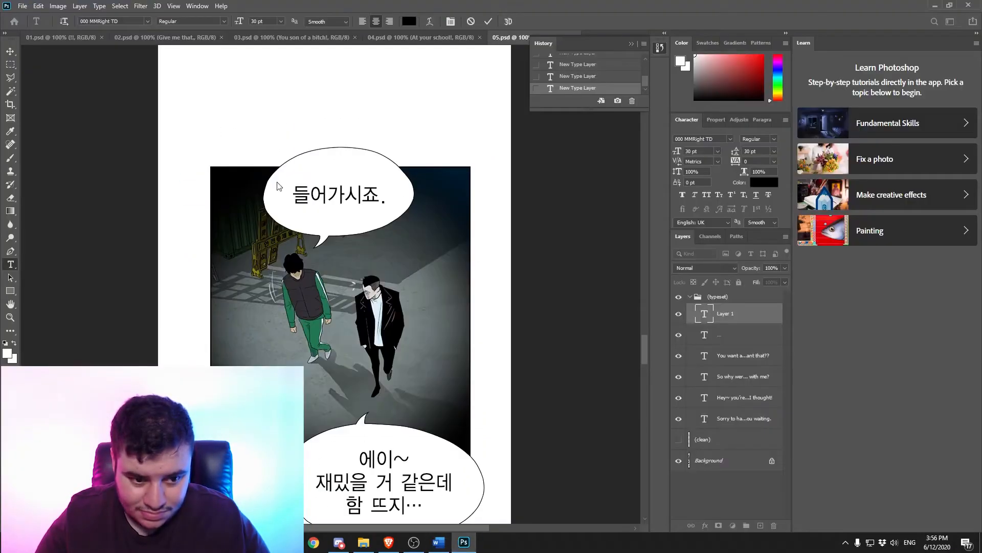
# Step: Copy the "Hey now~ It feels like…" line from Word and paste it over the bubble below the walking-men panel
pyautogui.hotkey('alt', 'Tab')
pyautogui.click(463, 541)
pyautogui.moveTo(303, 324); pyautogui.dragTo(472, 421)
pyautogui.hotkey('ctrl', 'v')
# Step: Copy the character-name line that follows "Hey now~" from Word and paste it over the next bubble down in 05.psd
pyautogui.scroll(-5, 469, 425)
pyautogui.click(444, 542)
pyautogui.click(225, 360)
pyautogui.click(464, 542)
pyautogui.moveTo(251, 234); pyautogui.dragTo(417, 332)
pyautogui.hotkey('ctrl', 'v')
# Step: Copy the "His skill…" line from Word into the last bubble of the page and save 05.psd
pyautogui.scroll(-6, 367, 380)
pyautogui.click(439, 542)
pyautogui.click(225, 392)
pyautogui.hotkey('alt', 'Tab')
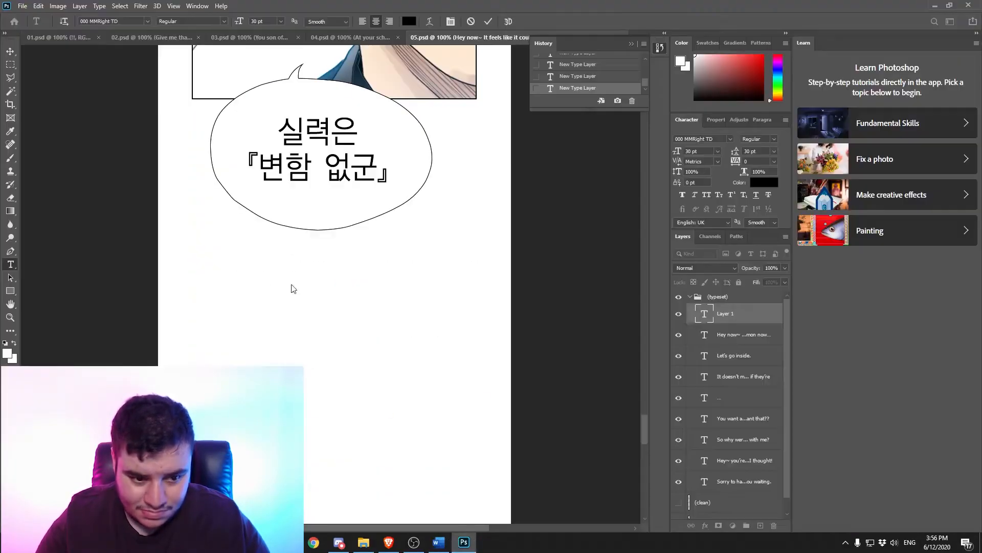
pyautogui.scroll(-10, 398, 259)
pyautogui.hotkey('ctrl', 's')
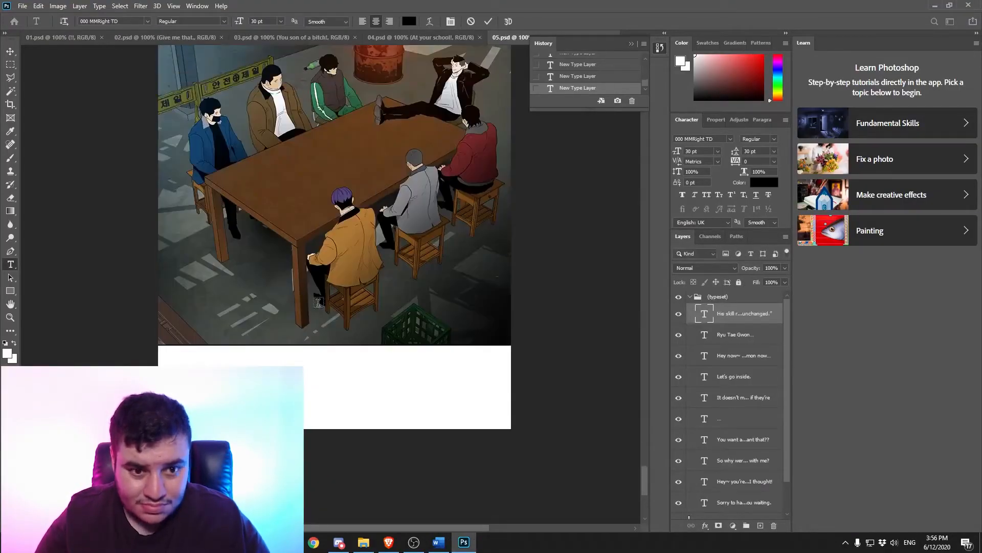
# Step: Open 06.psd and place Word's "Hey, is this everyone? Feels like we should have at least ten guys around…" line over the first bubble
pyautogui.click(363, 542)
pyautogui.doubleClick(913, 147)
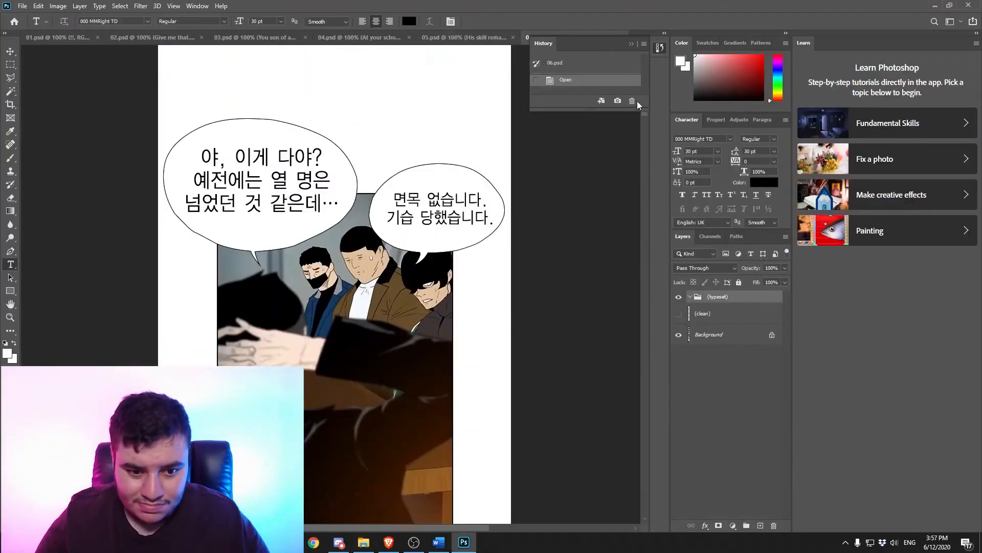
pyautogui.click(436, 541)
pyautogui.scroll(-3, 358, 256)
pyautogui.tripleClick(213, 285)
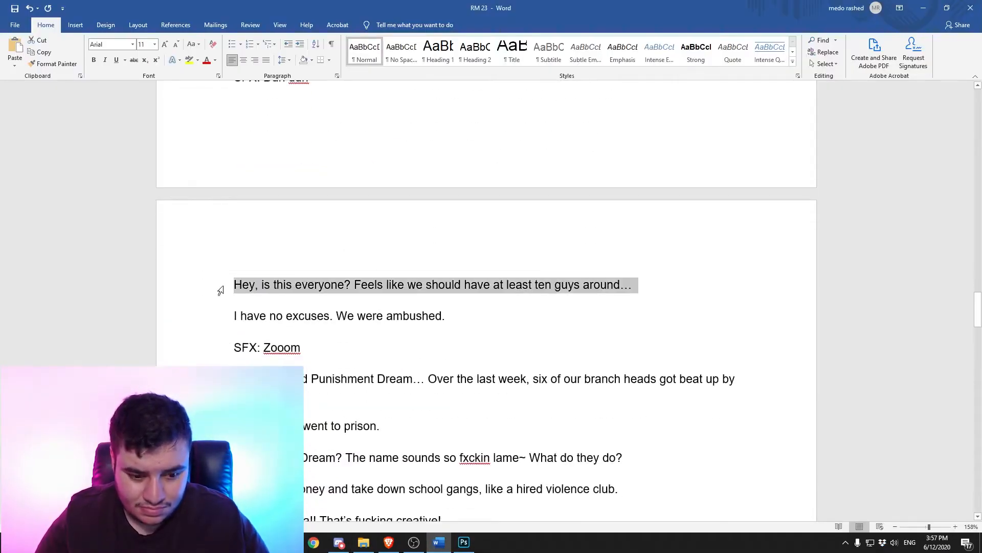
pyautogui.click(464, 542)
pyautogui.moveTo(177, 88); pyautogui.dragTo(343, 187)
# Step: Copy the "I have no excuses. We were ambushed." and "They're called Punishment Dream…" lines from Word into the next two bubbles
pyautogui.click(438, 542)
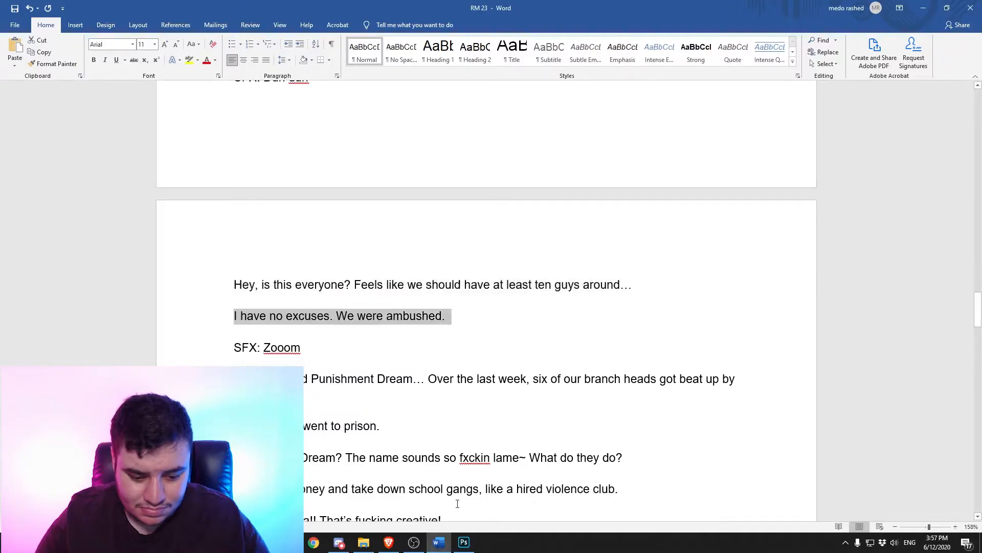
pyautogui.click(464, 542)
pyautogui.scroll(-10, 461, 264)
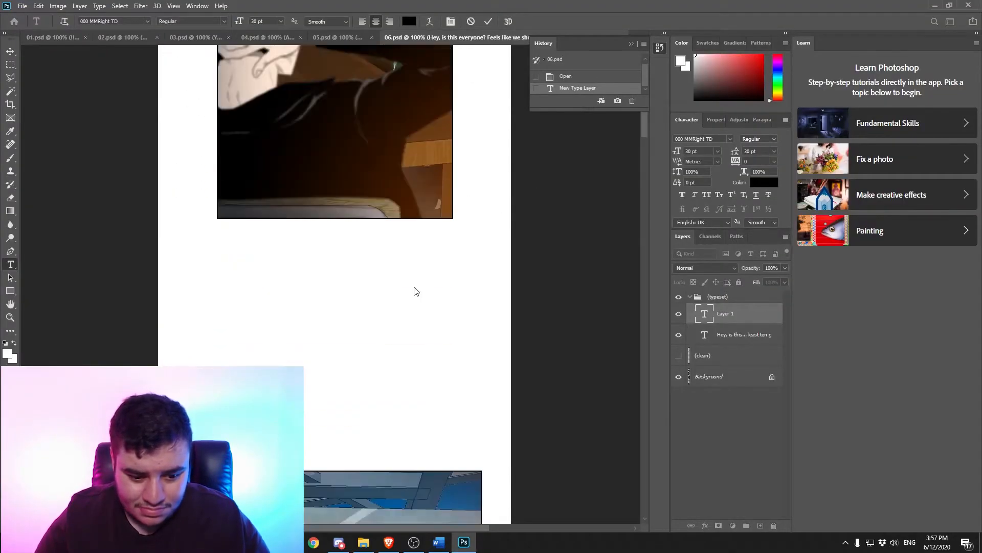
pyautogui.hotkey('alt', 'Tab')
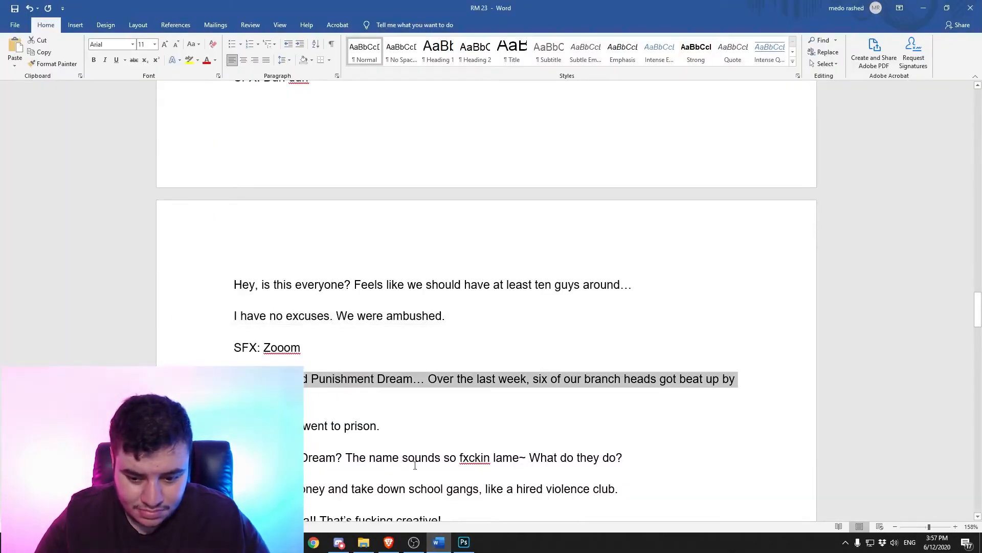
pyautogui.hotkey('alt', 'Tab')
pyautogui.moveTo(407, 247); pyautogui.dragTo(407, 249)
pyautogui.hotkey('ctrl', 'v')
# Step: Copy the "One of them went to prison." line from Word and place it over the next bubble in 06.psd
pyautogui.scroll(-12, 355, 345)
pyautogui.hotkey('alt', 'Tab')
pyautogui.moveTo(386, 425); pyautogui.dragTo(234, 426)
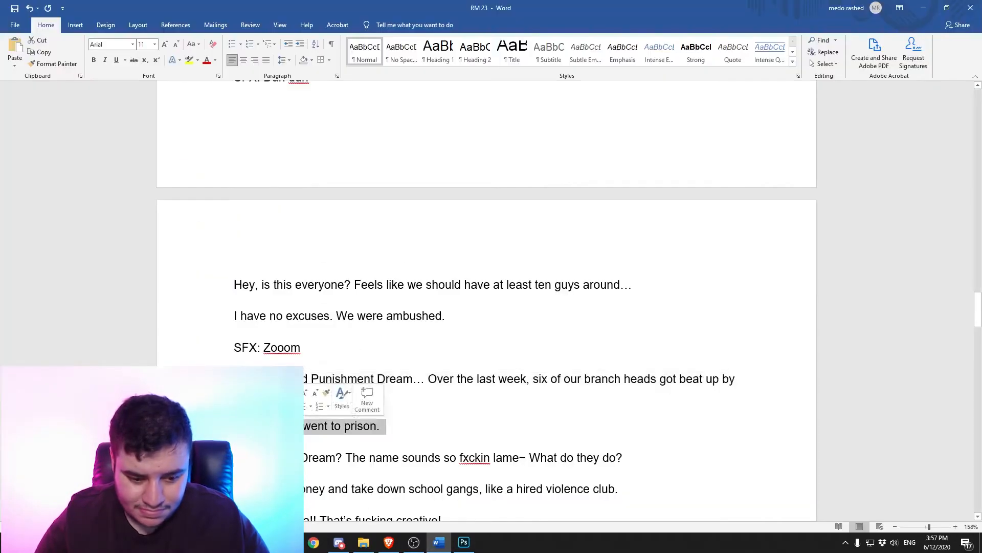
pyautogui.hotkey('ctrl', 'c')
pyautogui.hotkey('alt', 'Tab')
# Step: Copy the "Punishment Dream? The name sounds so fxckin lame~ What do they do?" line from Word over the bubble above the security camera
pyautogui.scroll(-10, 476, 247)
pyautogui.hotkey('alt', 'Tab')
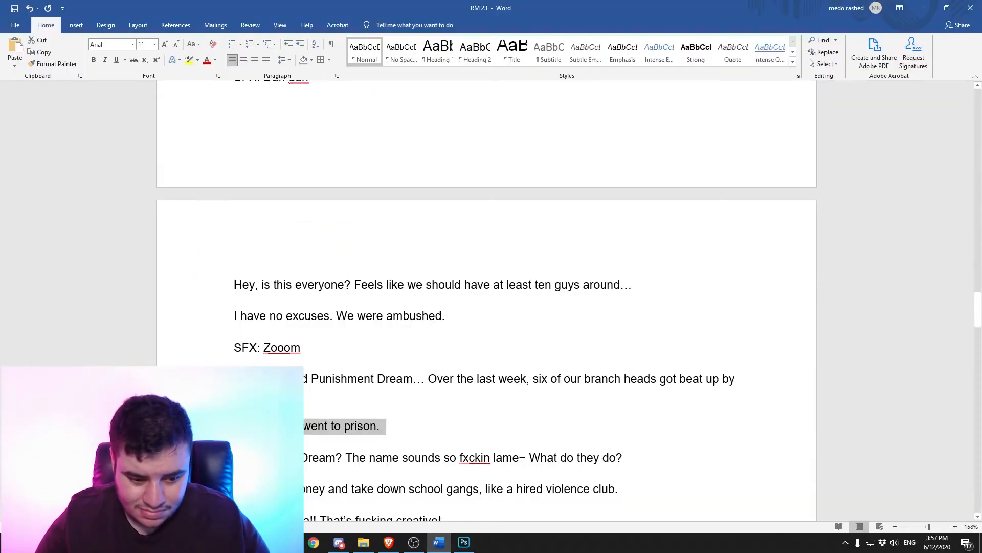
pyautogui.hotkey('alt', 'Tab')
pyautogui.moveTo(371, 246); pyautogui.dragTo(372, 247)
pyautogui.hotkey('ctrl', 'v')
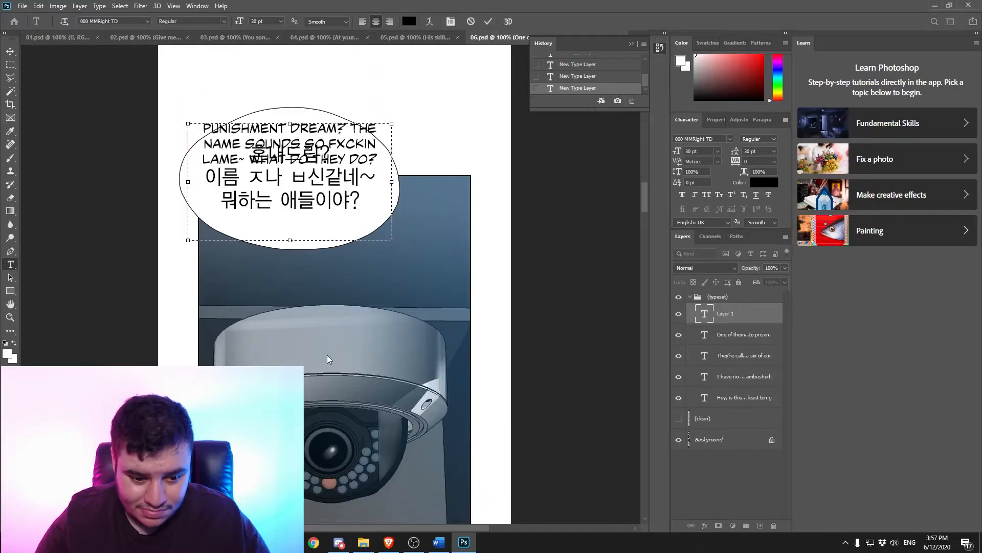
# Step: Copy Word's "They take money and take down school gangs, like a hired violence club." line over the bubble below the security camera
pyautogui.scroll(-10, 326, 354)
pyautogui.hotkey('alt', 'Tab')
pyautogui.moveTo(622, 335); pyautogui.dragTo(220, 336)
pyautogui.hotkey('alt', 'Tab')
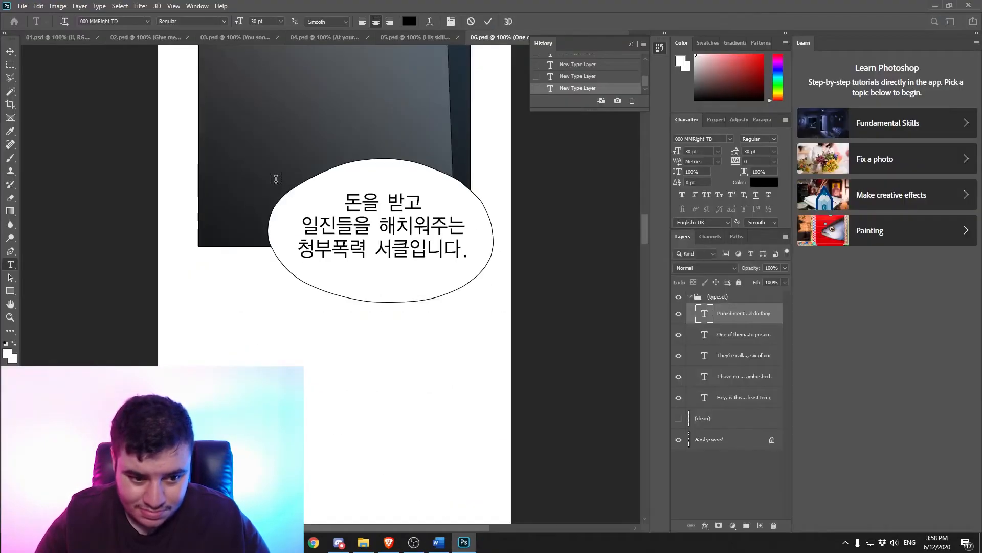
# Step: Copy the "Pwahahahaha!! That's fucking creative!" line from Word and place it as the next text layer in 06.psd
pyautogui.scroll(-10, 482, 311)
pyautogui.hotkey('alt', 'Tab')
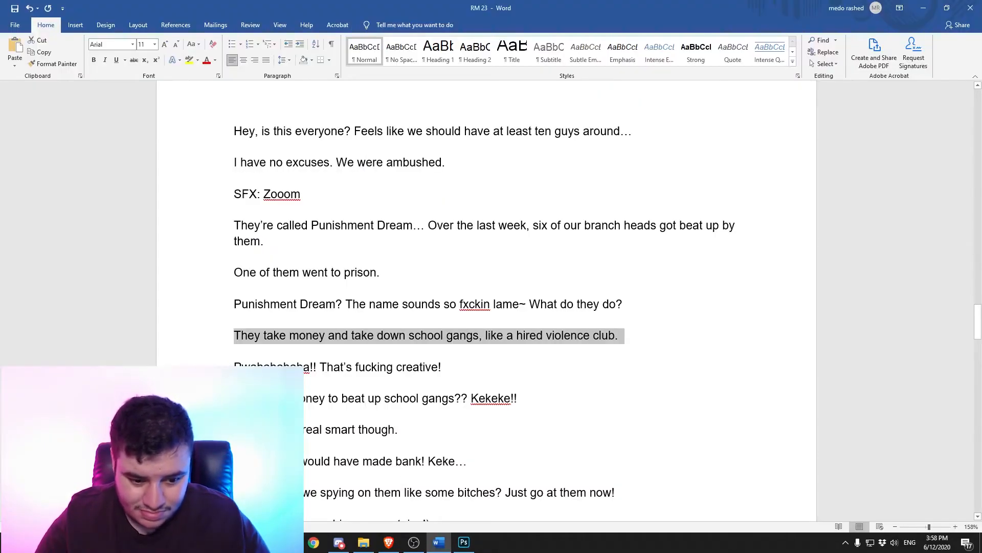
pyautogui.click(463, 542)
pyautogui.moveTo(196, 125); pyautogui.dragTo(195, 131)
# Step: Copy the "They take money to beat up school gangs?? Kekeke!!" line from Word over the framed box below the laptop panel
pyautogui.scroll(-5, 365, 309)
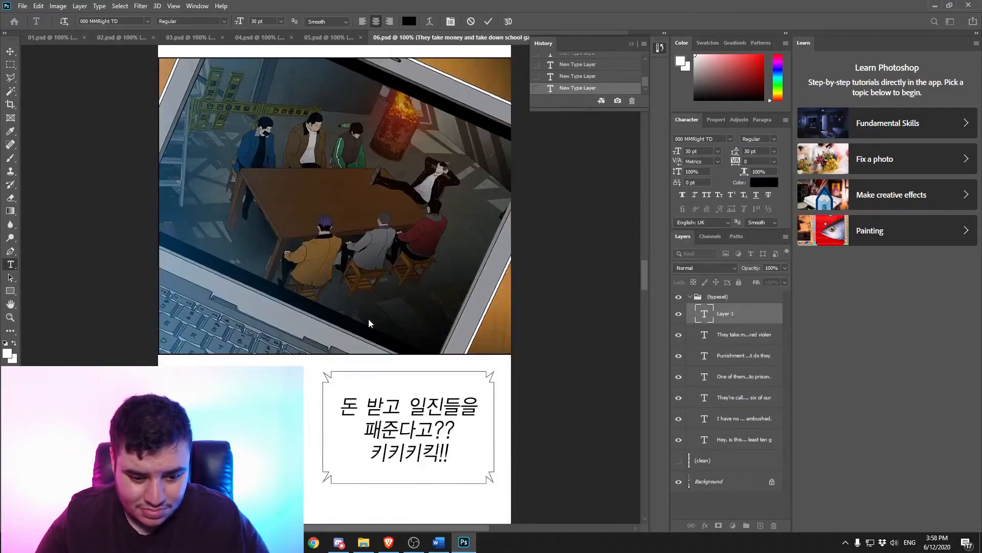
pyautogui.hotkey('alt', 'Tab')
pyautogui.click(463, 542)
pyautogui.moveTo(338, 283); pyautogui.dragTo(392, 343)
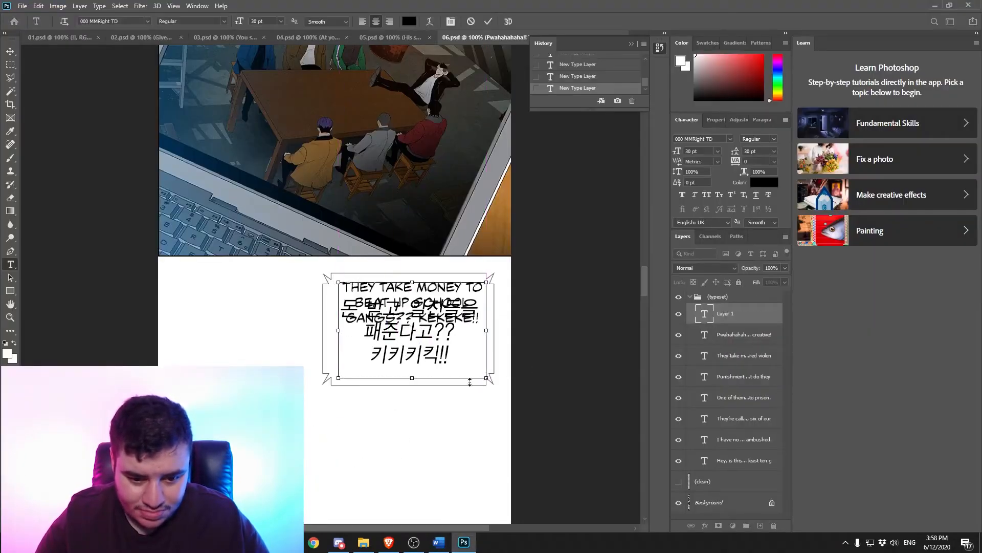
# Step: Copy the "Wow~ that's real smart though." line from Word and paste it over the framed box in the moonlit sky
pyautogui.scroll(-10, 461, 394)
pyautogui.click(444, 541)
pyautogui.tripleClick(366, 429)
pyautogui.click(464, 541)
pyautogui.moveTo(185, 220); pyautogui.dragTo(202, 247)
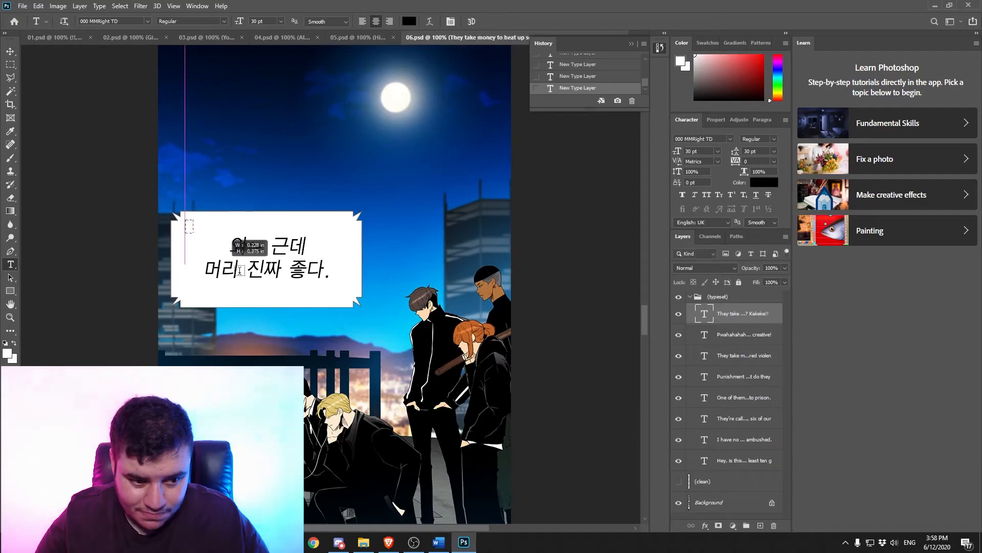
pyautogui.hotkey('ctrl', 'v')
# Step: Copy the "If I did that I would have made bank! Keke…" line from Word and paste it over the following text box
pyautogui.scroll(-5, 358, 387)
pyautogui.click(439, 542)
pyautogui.tripleClick(353, 461)
pyautogui.click(464, 542)
pyautogui.moveTo(233, 281); pyautogui.dragTo(402, 370)
pyautogui.hotkey('ctrl', 'v')
# Step: Copy Word's "Hey! Why're we spying on them like some bitches? Just go at them now!" line over the bubble above the red-haired character
pyautogui.scroll(-5, 340, 399)
pyautogui.click(439, 541)
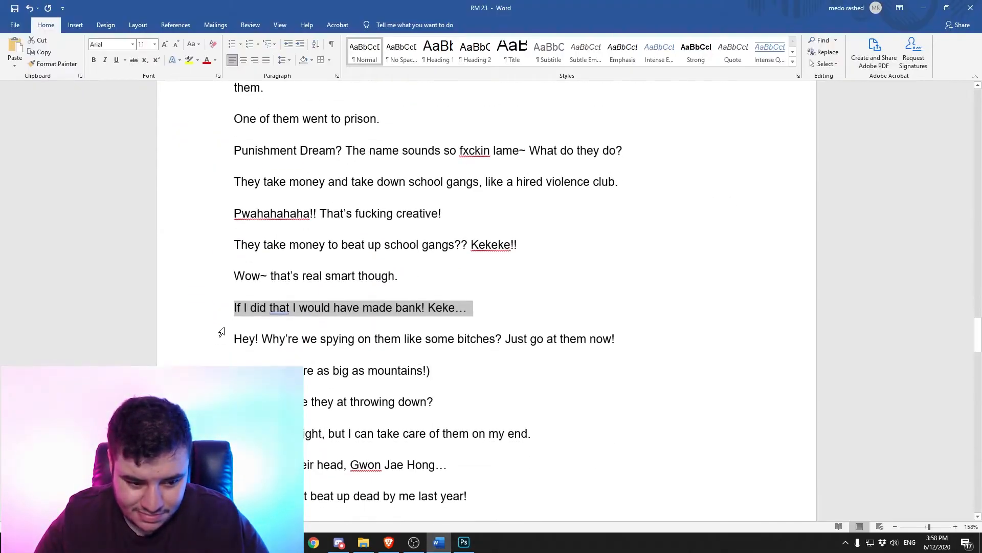
pyautogui.click(464, 542)
# Step: Copy the "(Geez, y'all are as big as mountains!)" line from Word and paste it over the small caption beneath the red-haired character
pyautogui.hotkey('alt', 'Tab')
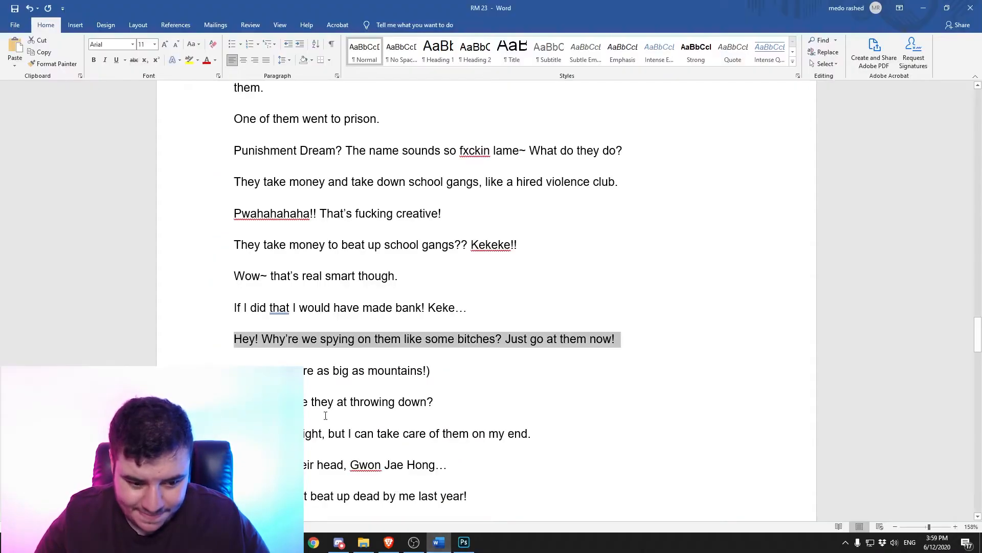
pyautogui.hotkey('alt', 'Tab')
pyautogui.hotkey('ctrl', 'v')
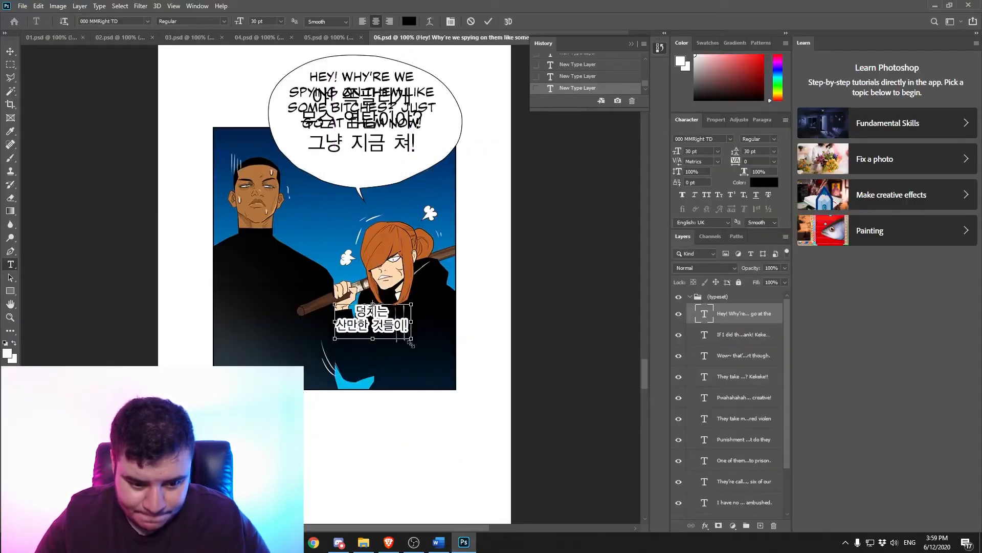
# Step: Copy the "How good are they at throwing down?" line from Word and place it over the framed box above the blond man's close-up
pyautogui.scroll(-5, 410, 338)
pyautogui.hotkey('alt', 'Tab')
pyautogui.click(460, 542)
pyautogui.moveTo(212, 152); pyautogui.dragTo(224, 167)
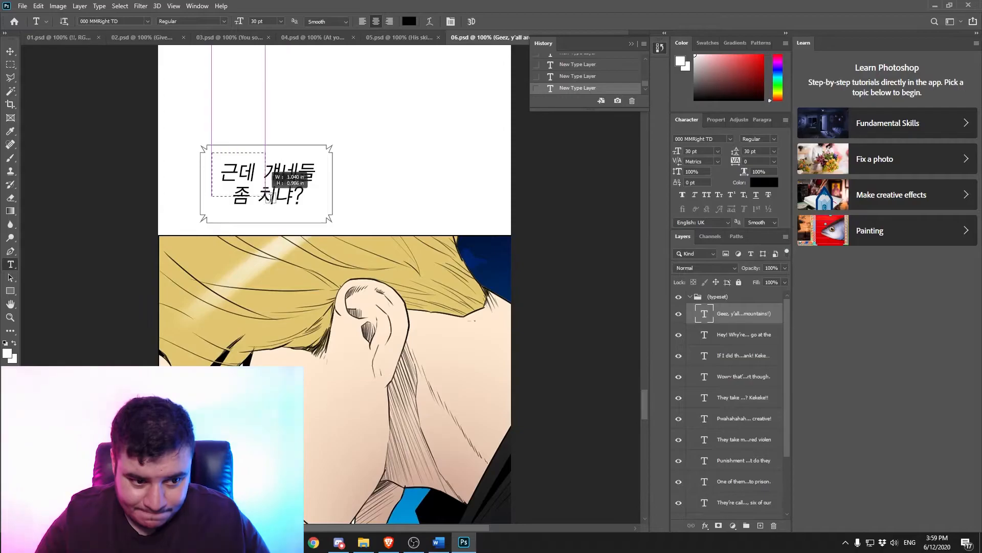
# Step: Copy the "They fight alright, but I can take care of them on my end." line from Word over the framed box below the torso panel
pyautogui.scroll(-5, 318, 336)
pyautogui.hotkey('alt', 'Tab')
pyautogui.hotkey('alt', 'Tab')
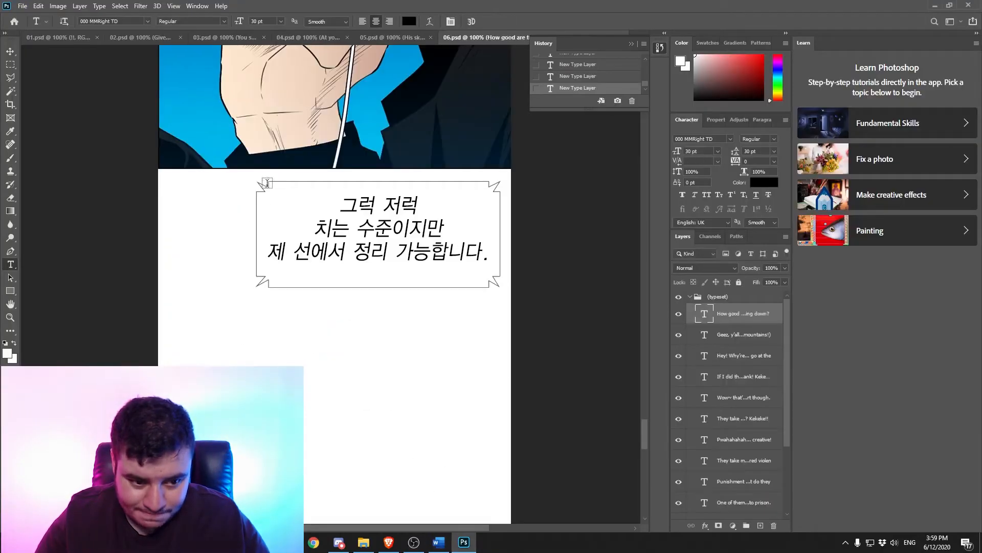
pyautogui.moveTo(492, 282); pyautogui.dragTo(493, 282)
# Step: Copy the "Especially their head…" line from Word and paste it over the bubble above the grinning black-haired man
pyautogui.scroll(-5, 409, 307)
pyautogui.hotkey('alt', 'Tab')
pyautogui.hotkey('alt', 'Tab')
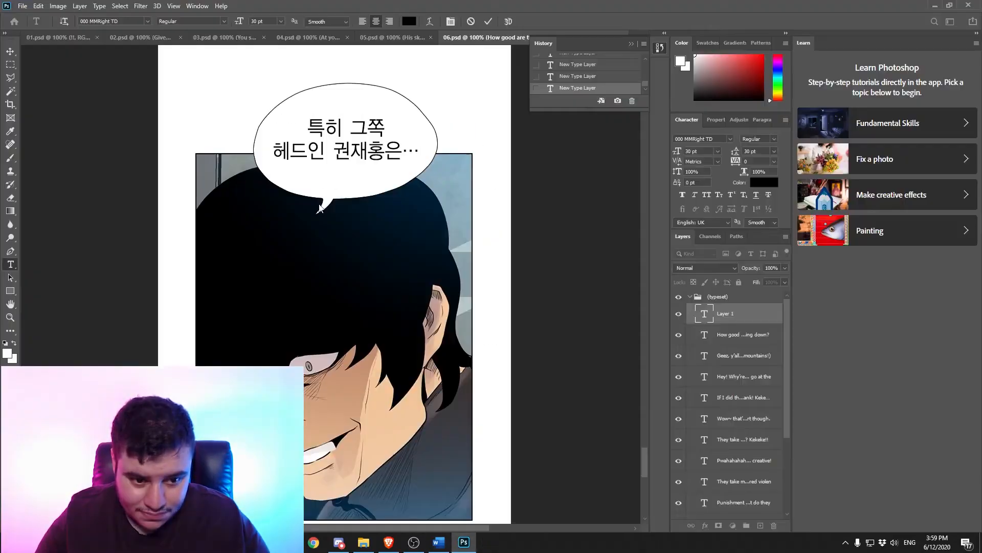
pyautogui.moveTo(421, 182); pyautogui.dragTo(426, 183)
pyautogui.hotkey('ctrl', 'v')
# Step: Open 07.psd and place Word's "He almost got beat up dead by me last year!" line over the first bubble
pyautogui.scroll(-6, 381, 267)
pyautogui.click(363, 543)
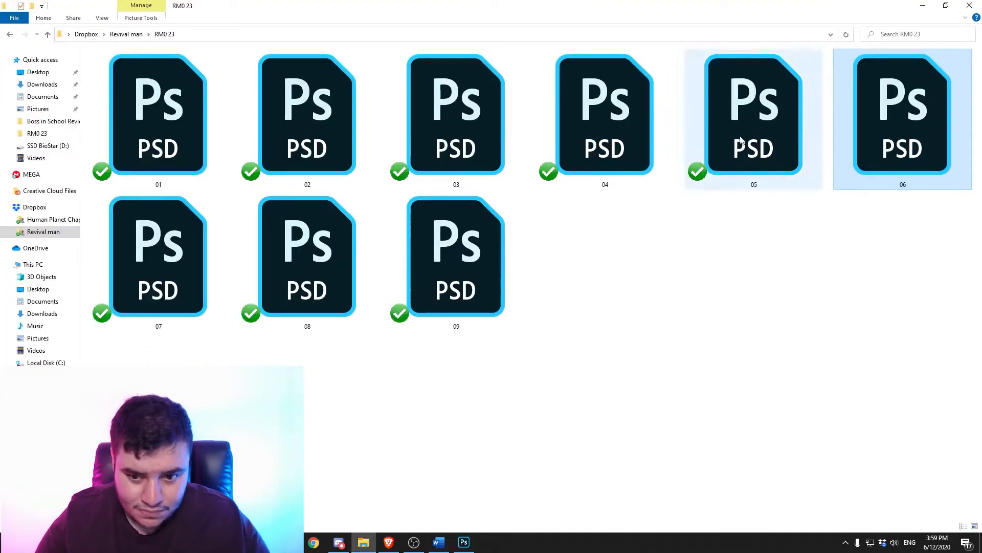
pyautogui.doubleClick(150, 302)
pyautogui.hotkey('ctrl', '1')
pyautogui.moveTo(646, 280); pyautogui.dragTo(649, 90)
pyautogui.click(437, 543)
pyautogui.click(222, 307)
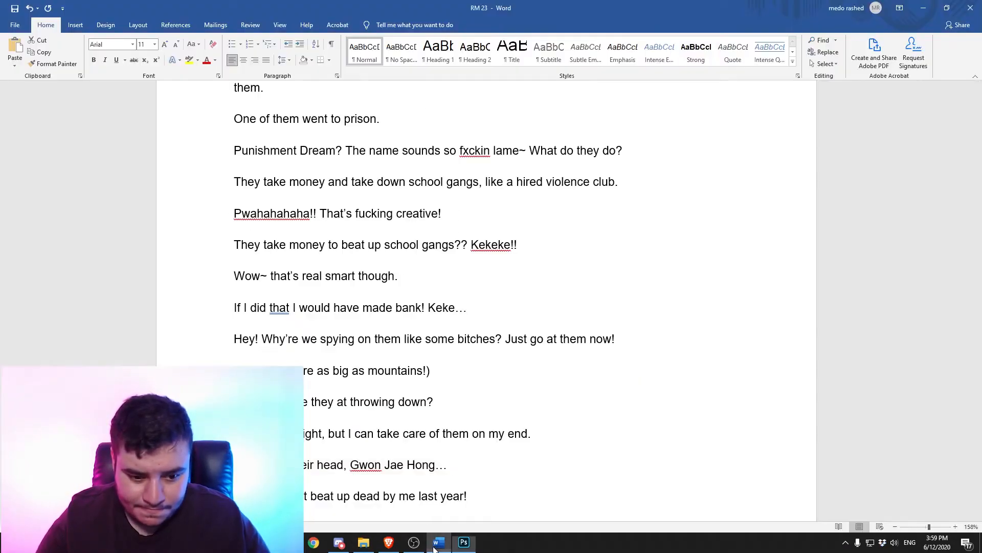
pyautogui.hotkey('alt', 'Tab')
pyautogui.moveTo(232, 100); pyautogui.dragTo(392, 209)
# Step: Copy the "Then get rid of them now! Why're you taking your sweet ass time, dumbass?" line from Word over the next bubble in 07.psd
pyautogui.scroll(-10, 399, 319)
pyautogui.hotkey('alt', 'Tab')
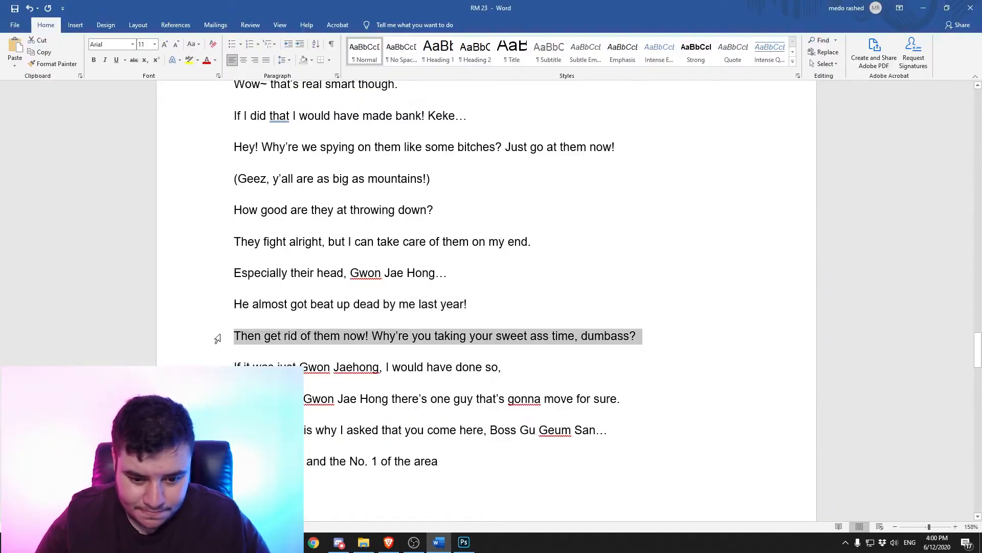
pyautogui.hotkey('alt', 'Tab')
# Step: Copy the line ending "I would have done so," from Word and paste it over the bubble below the burning-barrel panel
pyautogui.hotkey('alt', 'Tab')
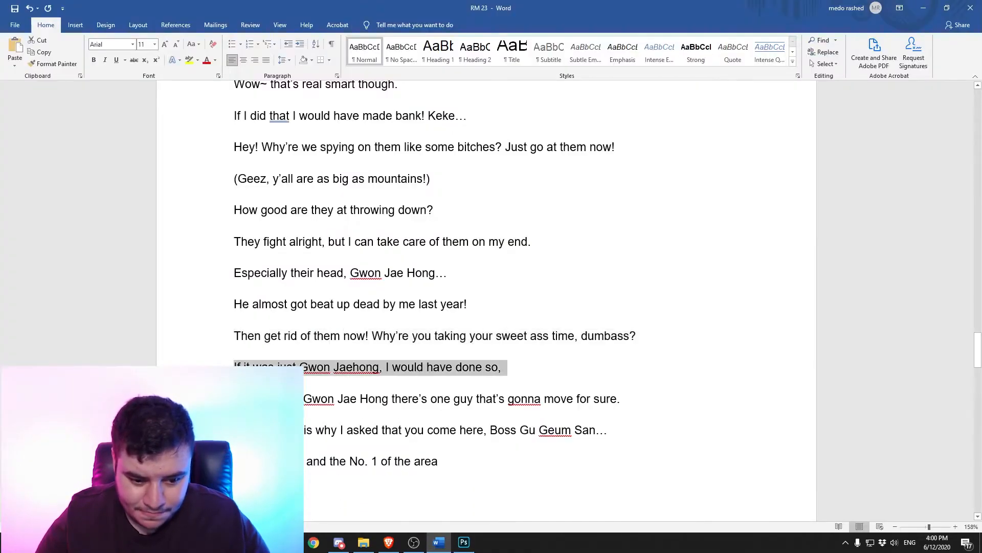
pyautogui.hotkey('alt', 'Tab')
pyautogui.write('If it was just Gwon Jaehong, I would have done so,')
# Step: Copy Word's "there's one guy that's gonna move for sure" line over the bubble above the eye close-up, and reopen the preceding line's text box
pyautogui.scroll(-5, 397, 454)
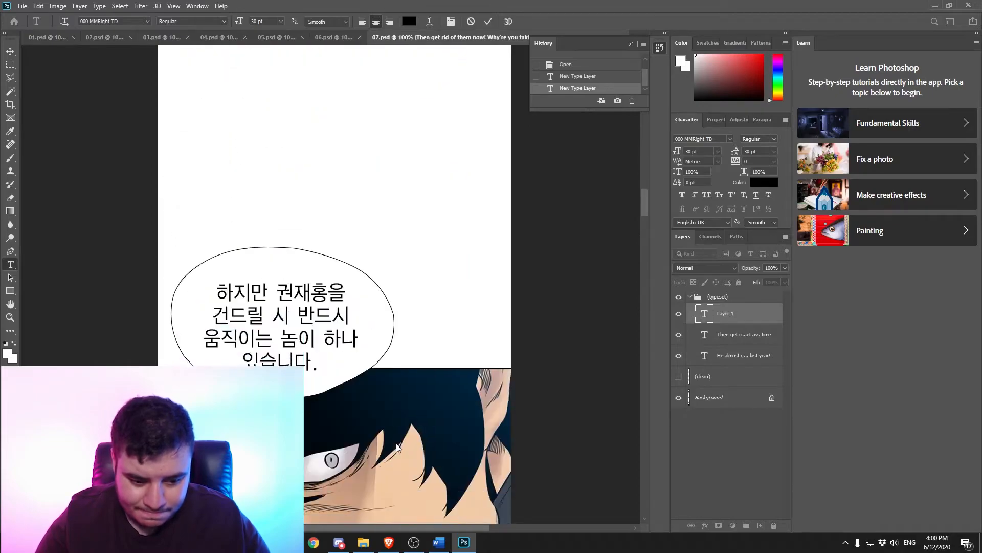
pyautogui.hotkey('alt', 'Tab')
pyautogui.click(464, 541)
pyautogui.moveTo(180, 224); pyautogui.dragTo(288, 303)
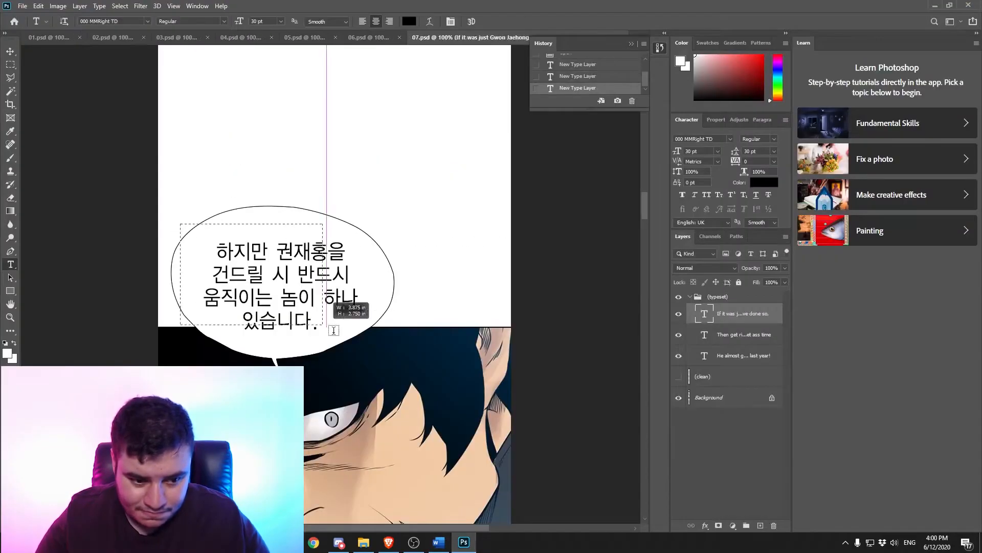
pyautogui.scroll(8, 645, 170)
pyautogui.scroll(-3, 646, 170)
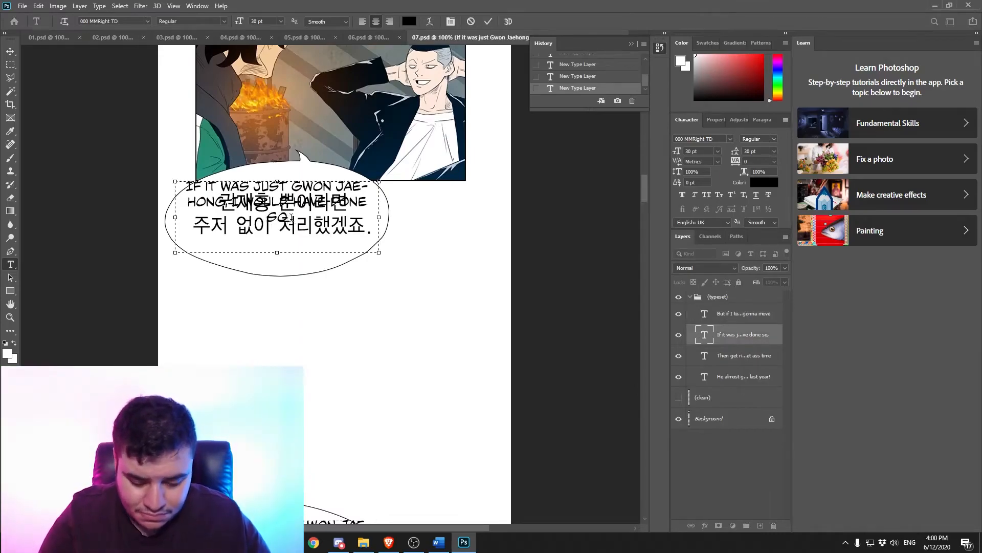
# Step: Copy the "Actually, this is why I asked that you come here…" line from Word over the bubble beneath the eye close-up
pyautogui.scroll(-10, 291, 217)
pyautogui.hotkey('alt', 'Tab')
pyautogui.tripleClick(369, 431)
pyautogui.hotkey('alt', 'Tab')
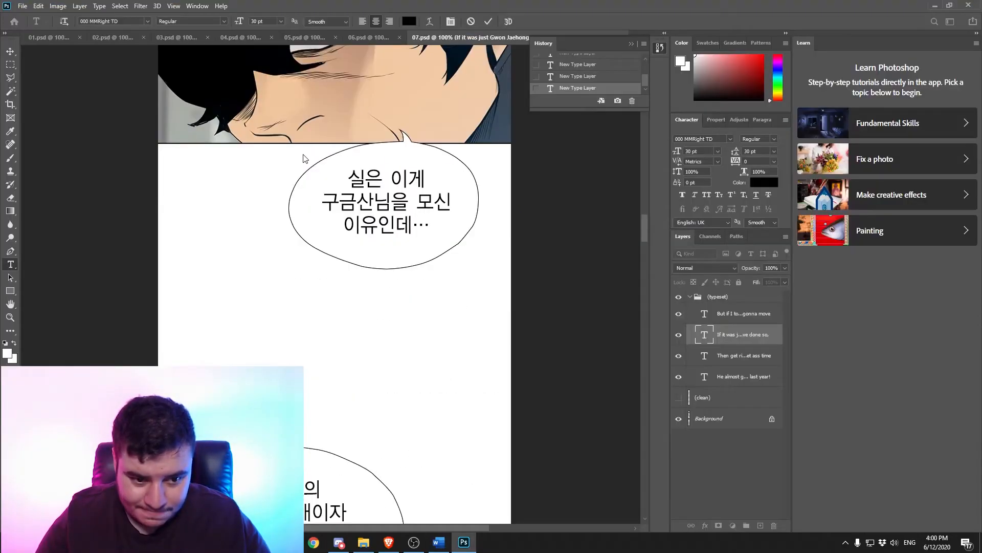
pyautogui.write('That is why I asked that you come here, Boss Gu Geum San…')
# Step: Copy the "It's his senior and the No. 1 of the area" line from Word and place it over the next bubble down
pyautogui.hotkey('alt', 'Tab')
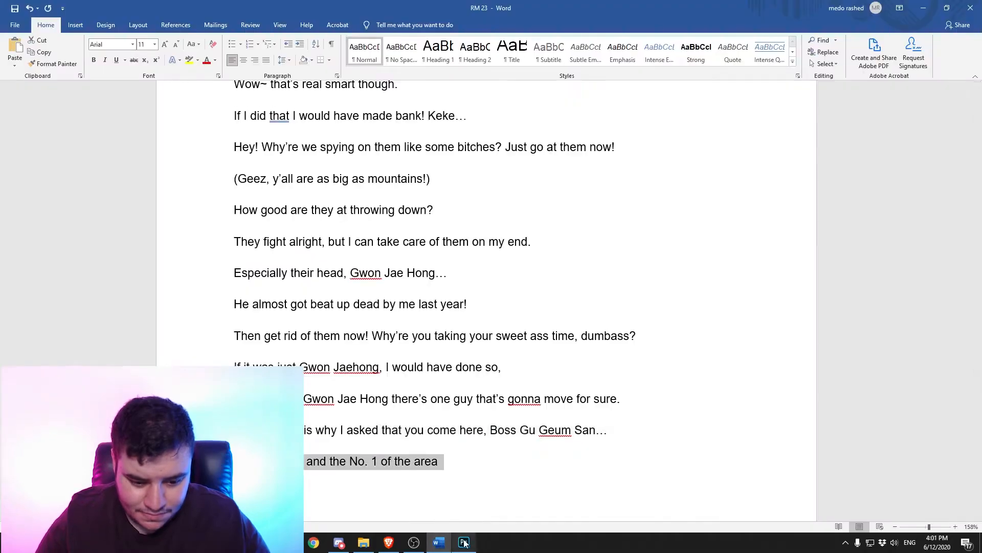
pyautogui.click(463, 542)
pyautogui.moveTo(187, 249); pyautogui.dragTo(301, 333)
# Step: Copy the name-only line at the start of Word's next page and place it over the following bubble in 07.psd
pyautogui.scroll(-8, 327, 421)
pyautogui.click(438, 541)
pyautogui.scroll(-4, 327, 327)
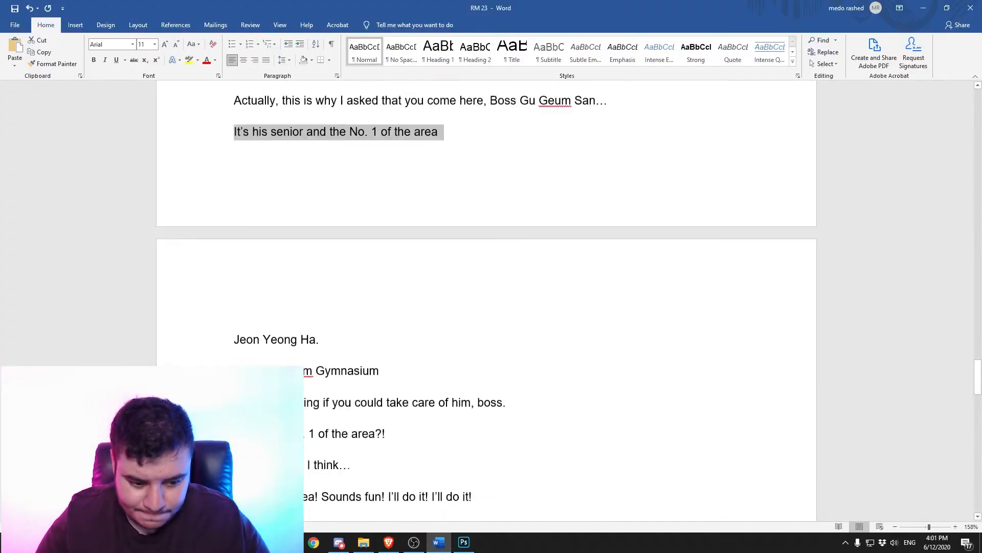
pyautogui.tripleClick(287, 323)
pyautogui.click(464, 542)
pyautogui.click(249, 111)
pyautogui.moveTo(249, 112); pyautogui.dragTo(428, 208)
# Step: Copy "Hanlim Gymnasium" from the Jersey line in Word and paste it over the Korean lettering on the jacket
pyautogui.scroll(-5, 429, 207)
pyautogui.hotkey('alt', 'Tab')
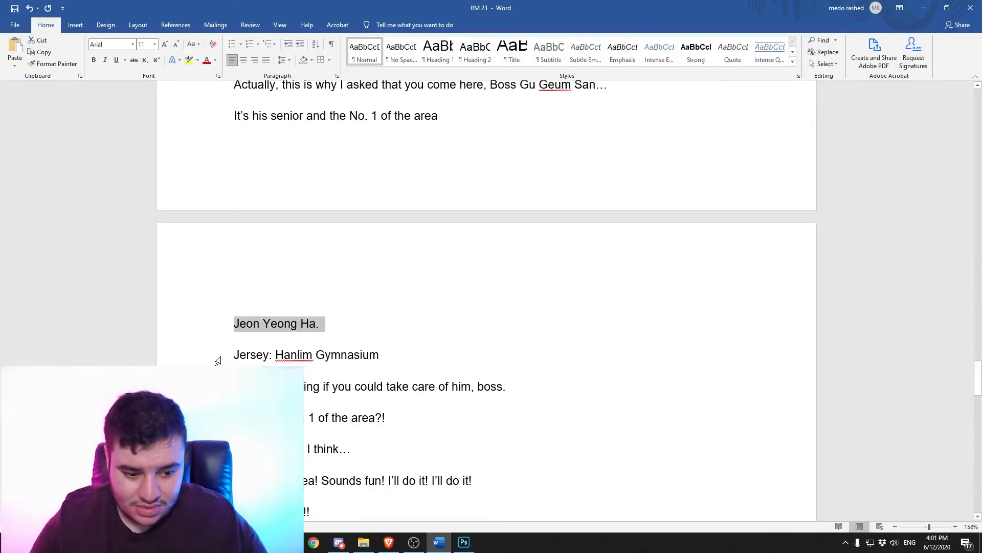
pyautogui.hotkey('alt', 'Tab')
pyautogui.moveTo(449, 268); pyautogui.dragTo(450, 269)
pyautogui.hotkey('ctrl', 'v')
# Step: Copy the "I was wondering if you could take care of him, boss." line from Word over the large bubble beneath the white-shirted man
pyautogui.scroll(-9, 383, 340)
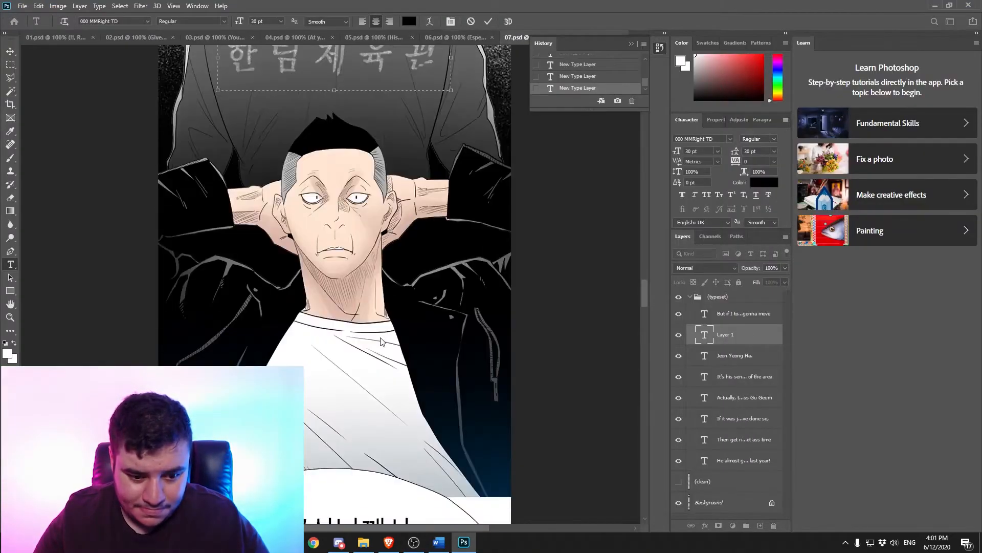
pyautogui.click(439, 542)
pyautogui.tripleClick(389, 387)
pyautogui.hotkey('ctrl', 'c')
pyautogui.click(464, 542)
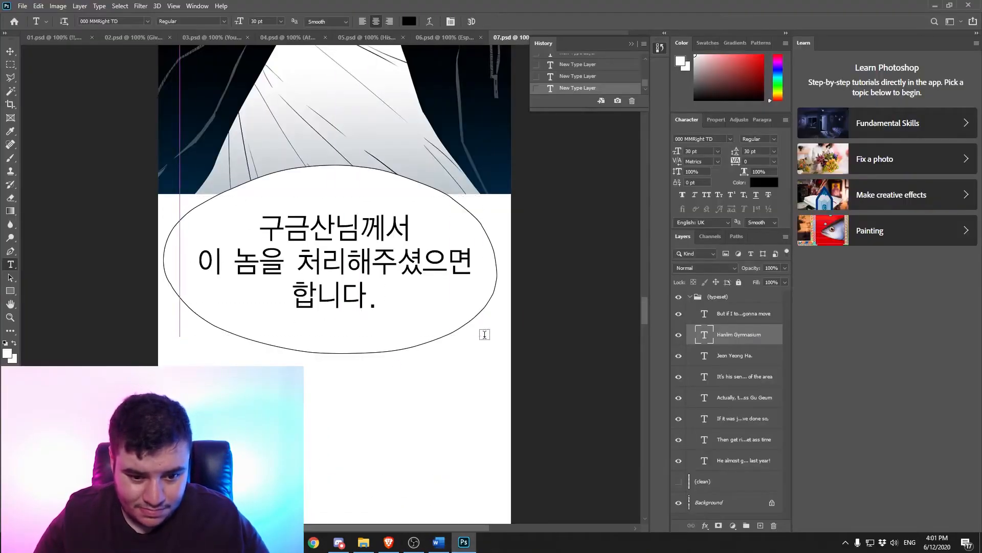
pyautogui.moveTo(485, 334); pyautogui.dragTo(485, 336)
pyautogui.hotkey('ctrl', 'v')
# Step: Copy the "Kekeke!!! No. 1 of the area?!" line from Word and place it over the jagged text box in 07.psd
pyautogui.scroll(-11, 461, 353)
pyautogui.scroll(2, 346, 425)
pyautogui.hotkey('alt', 'Tab')
pyautogui.tripleClick(328, 418)
pyautogui.hotkey('alt', 'Tab')
pyautogui.moveTo(298, 226); pyautogui.dragTo(321, 233)
pyautogui.write('KEKEKE!!! NO. 1 OF THE AREA?!')
# Step: Copy the line ending in "I think…" from Word and place it over the bubble above the man with glasses and the blond man
pyautogui.scroll(-6, 353, 340)
pyautogui.click(438, 541)
pyautogui.tripleClick(338, 449)
pyautogui.click(464, 542)
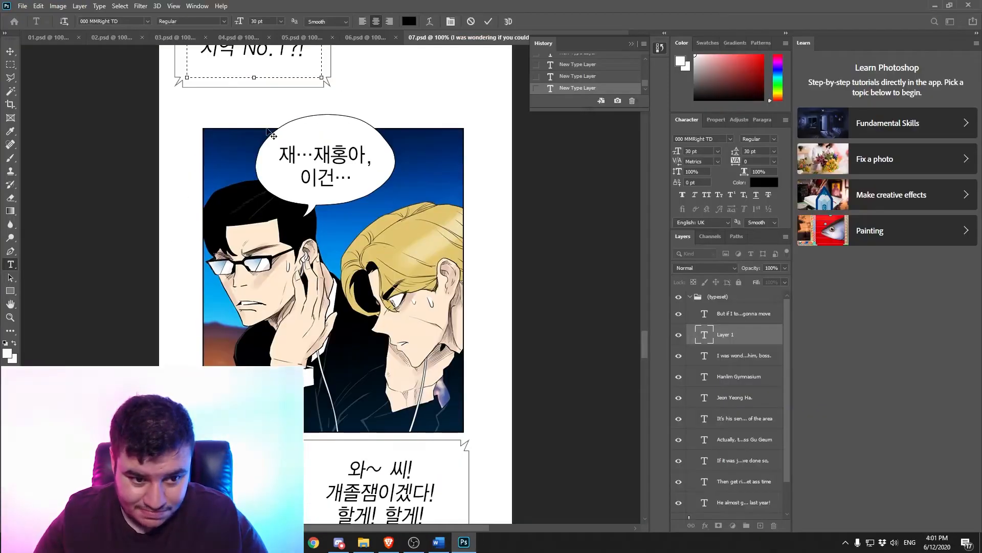
pyautogui.moveTo(268, 132); pyautogui.dragTo(277, 141)
pyautogui.scroll(2, 340, 320)
pyautogui.moveTo(286, 191); pyautogui.dragTo(291, 197)
pyautogui.hotkey('ctrl', 'Return')
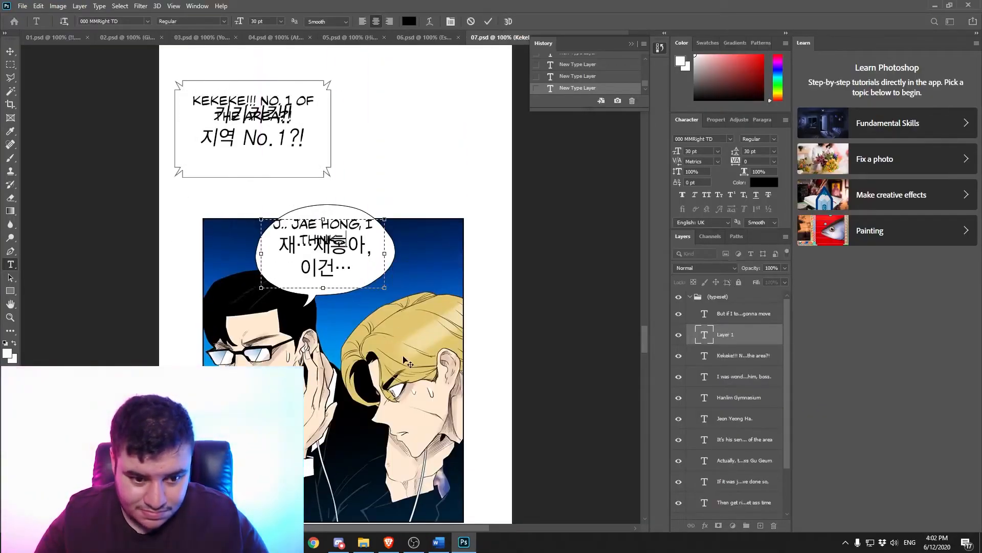
pyautogui.hotkey('ctrl', 'Return')
# Step: Copy the "Sounds fun! I'll do it! I'll do it!" line from Word over the jagged box beneath the two men
pyautogui.scroll(-5, 407, 361)
pyautogui.click(438, 541)
pyautogui.scroll(-4, 328, 307)
pyautogui.click(222, 324)
pyautogui.click(464, 541)
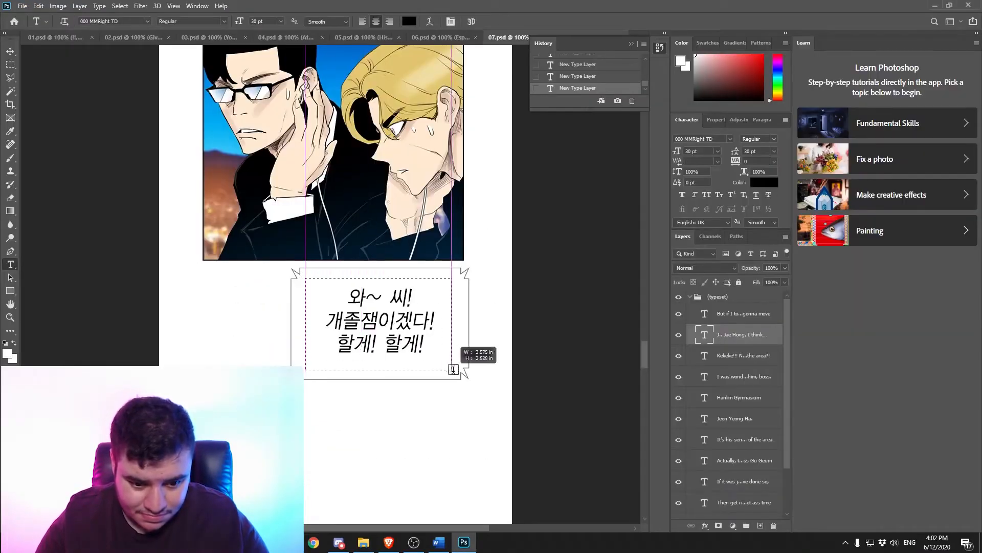
pyautogui.moveTo(451, 369); pyautogui.dragTo(453, 370)
pyautogui.write("Wow~ fuck yea! Sounds fun! I'll do it! I'll do it!")
# Step: Copy the "F… fuck! No!!!" line from Word and place it over the spiky bubble above the eye close-up
pyautogui.scroll(-6, 381, 430)
pyautogui.click(446, 542)
pyautogui.click(221, 360)
pyautogui.click(447, 542)
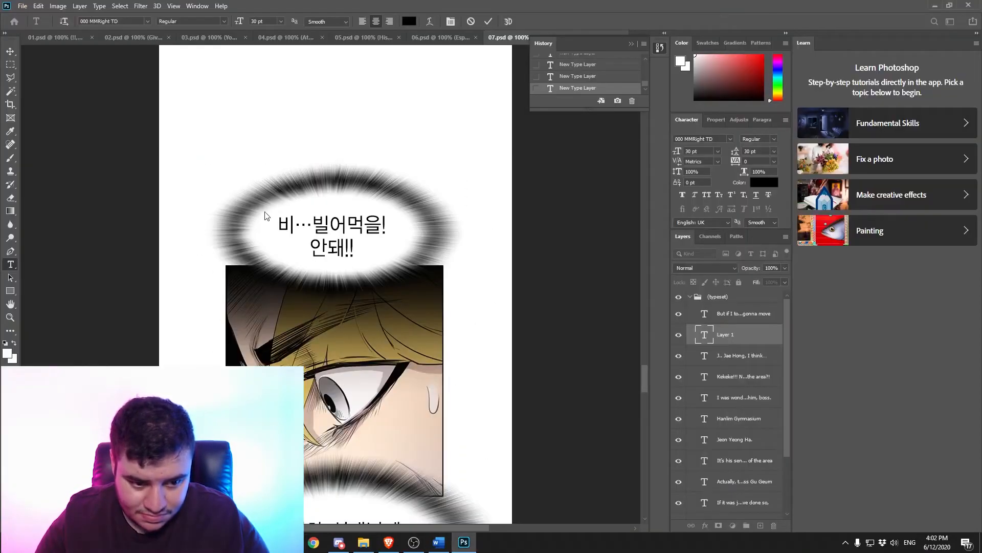
pyautogui.hotkey('ctrl', 'Return')
# Step: Copy the line ending in "more trouble again!" from Word over the spiky bubble beneath the eye close-up
pyautogui.scroll(-5, 374, 332)
pyautogui.click(439, 542)
pyautogui.click(221, 388)
pyautogui.click(464, 542)
pyautogui.moveTo(258, 359); pyautogui.dragTo(266, 362)
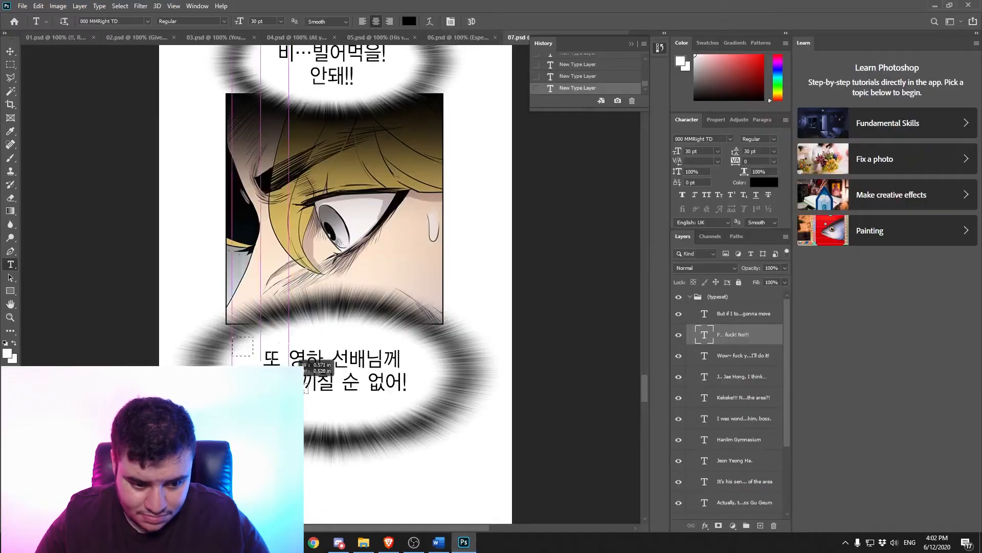
pyautogui.write("I can't cause senior Young Ha more trouble again!")
# Step: Copy the "Maybe he's…" line from Word and place it over the next Korean text down the page
pyautogui.scroll(-8, 358, 445)
pyautogui.click(441, 542)
pyautogui.click(222, 421)
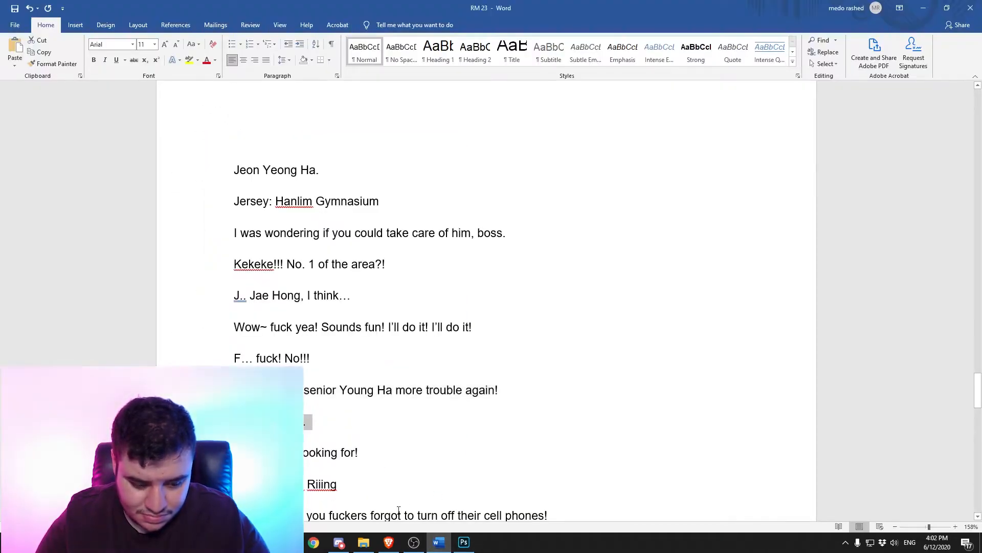
pyautogui.click(464, 542)
pyautogui.moveTo(210, 269); pyautogui.dragTo(248, 301)
pyautogui.write("MAYBE HE'S...")
pyautogui.hotkey('ctrl', 'Return')
# Step: Copy "The one I'm looking for!" from Word over the bubble above the grinning face and save 07.psd
pyautogui.scroll(-6, 358, 435)
pyautogui.click(438, 541)
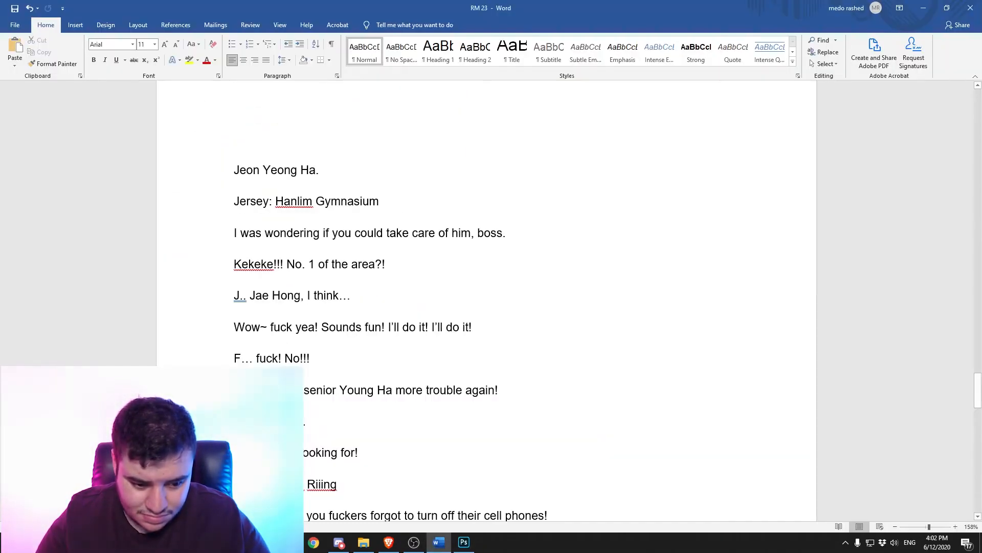
pyautogui.click(222, 453)
pyautogui.click(464, 541)
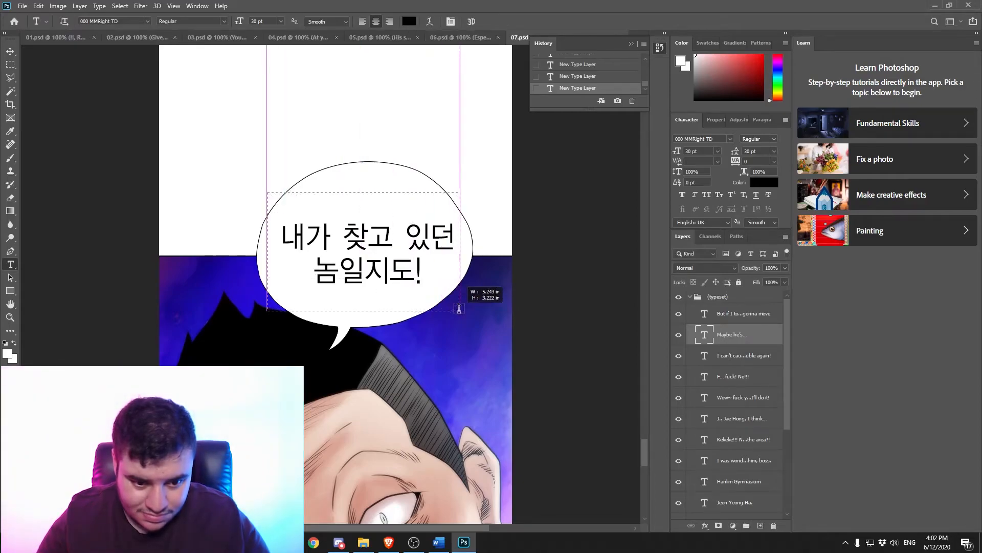
pyautogui.scroll(-8, 315, 387)
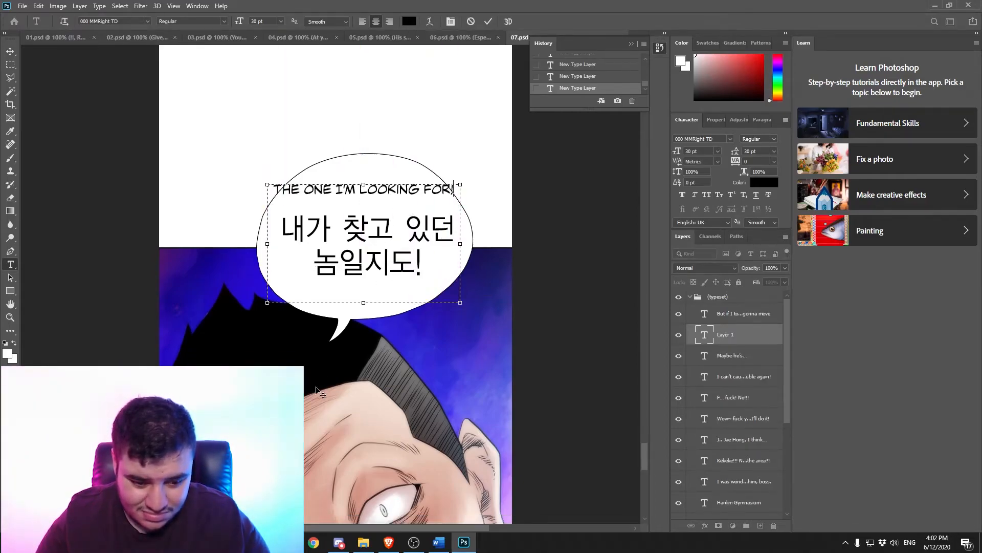
pyautogui.scroll(-5, 315, 386)
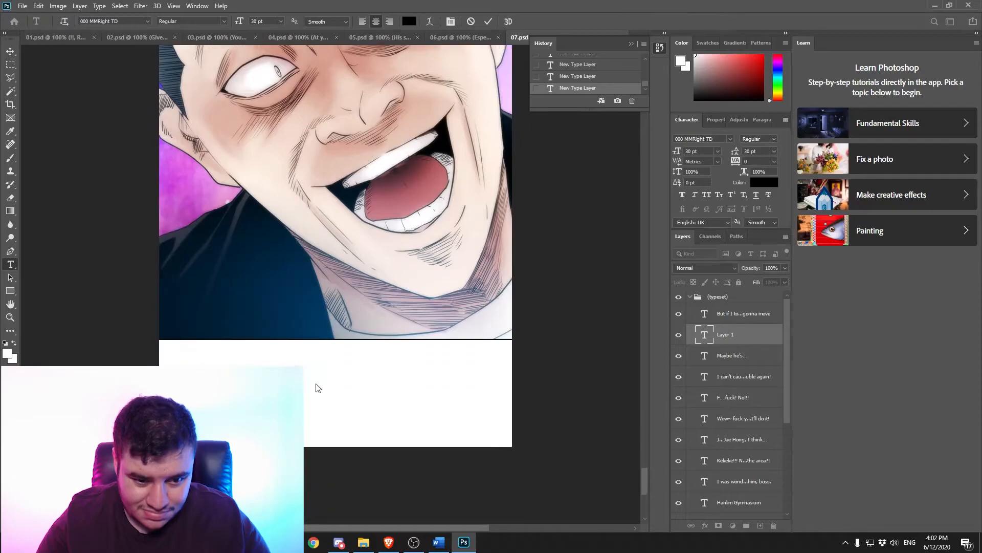
pyautogui.scroll(10, 317, 387)
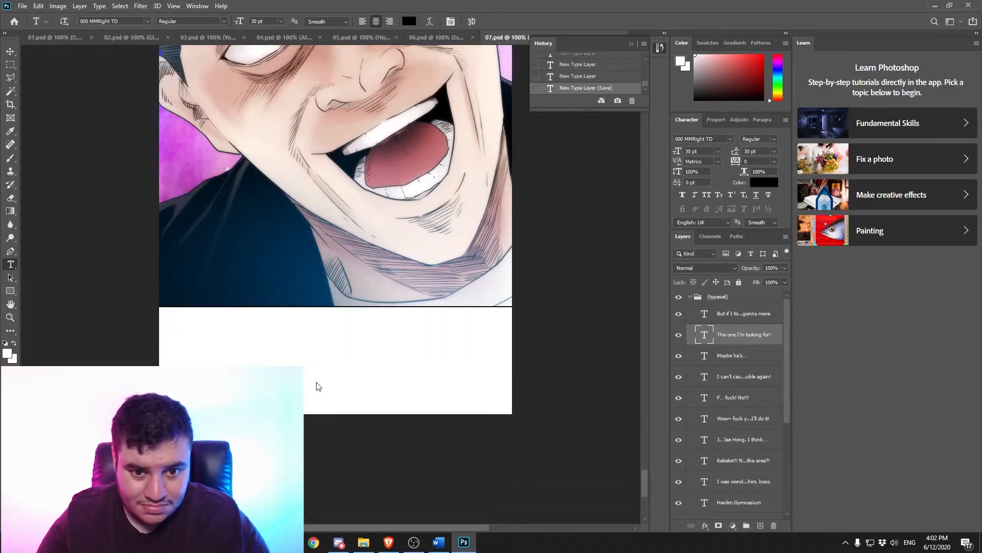
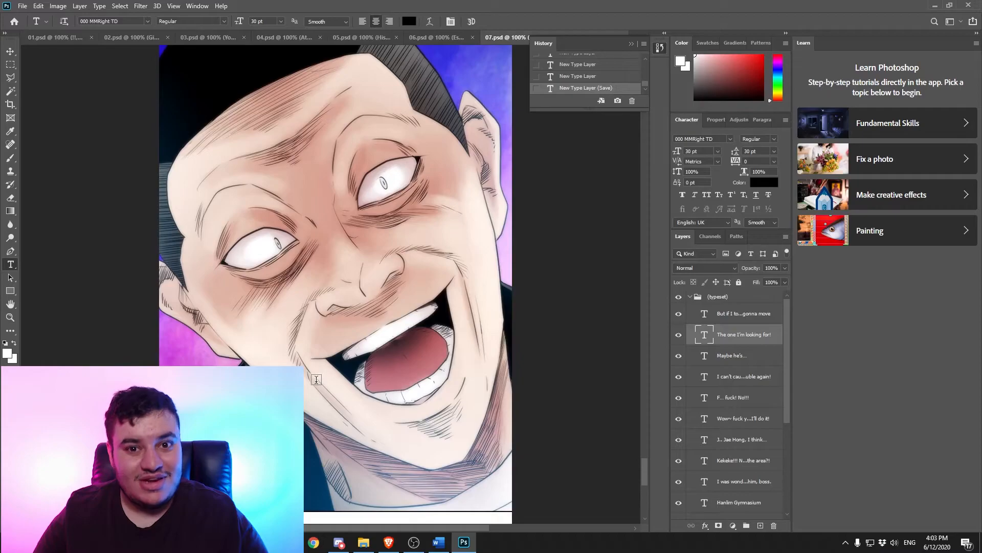
# Step: In 08.psd, copy the "Which one of you fuckers forgot to turn off their cell phones!" line from Word over the first speech bubble
pyautogui.scroll(-7, 316, 378)
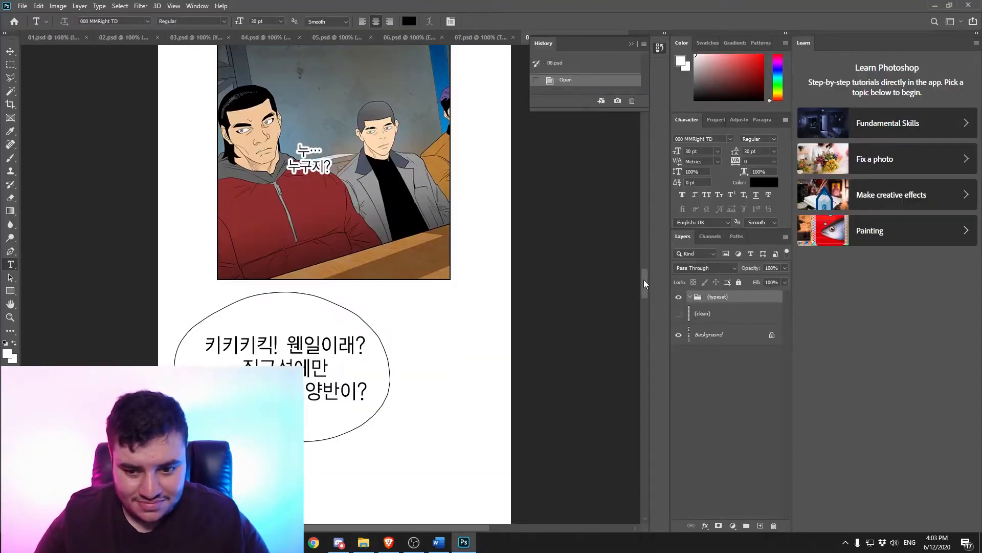
pyautogui.moveTo(644, 280); pyautogui.dragTo(652, 134)
pyautogui.hotkey('alt', 'Tab')
pyautogui.scroll(-3, 230, 328)
pyautogui.click(231, 327)
pyautogui.tripleClick(230, 327)
pyautogui.hotkey('ctrl', 'c')
pyautogui.click(464, 541)
pyautogui.scroll(1, 237, 118)
pyautogui.moveTo(234, 115); pyautogui.dragTo(438, 198)
pyautogui.hotkey('ctrl', 'v')
# Step: Copy the "We're in a meeting with Boss… you have a death wish?!" line from Word over the following bubble in 08.psd
pyautogui.scroll(-9, 376, 320)
pyautogui.click(439, 539)
pyautogui.click(225, 359)
pyautogui.hotkey('ctrl', 'c')
pyautogui.click(464, 542)
pyautogui.moveTo(310, 307); pyautogui.dragTo(451, 408)
pyautogui.hotkey('ctrl', 'v')
# Step: Insert a new "SFX: slam" line in the Word script directly after the line about turning off cell phones
pyautogui.click(439, 540)
pyautogui.scroll(-2, 317, 383)
pyautogui.click(328, 262)
pyautogui.press('Return')
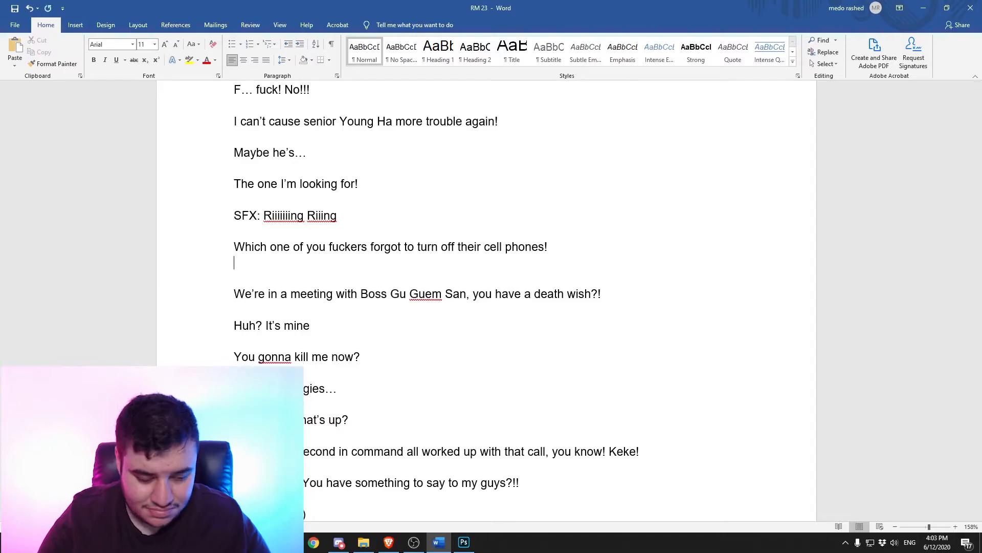
pyautogui.click(574, 248)
pyautogui.press('Return')
pyautogui.click(512, 277)
pyautogui.write('s')
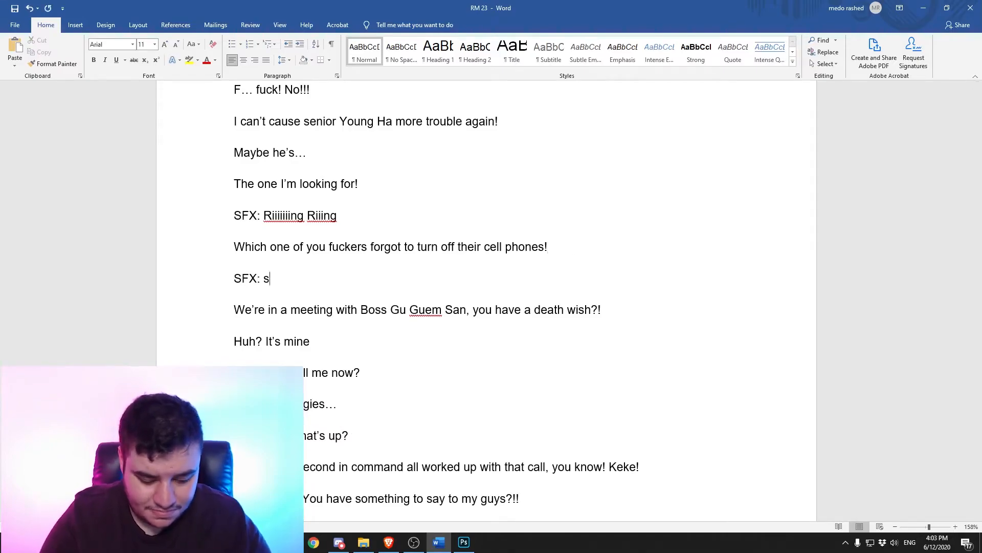
pyautogui.write('lam')
# Step: Place the "Huh? It's mine" line from Word over the bubble above the man in the black jacket
pyautogui.scroll(-2, 219, 276)
pyautogui.click(464, 542)
pyautogui.scroll(-8, 222, 363)
pyautogui.click(301, 154)
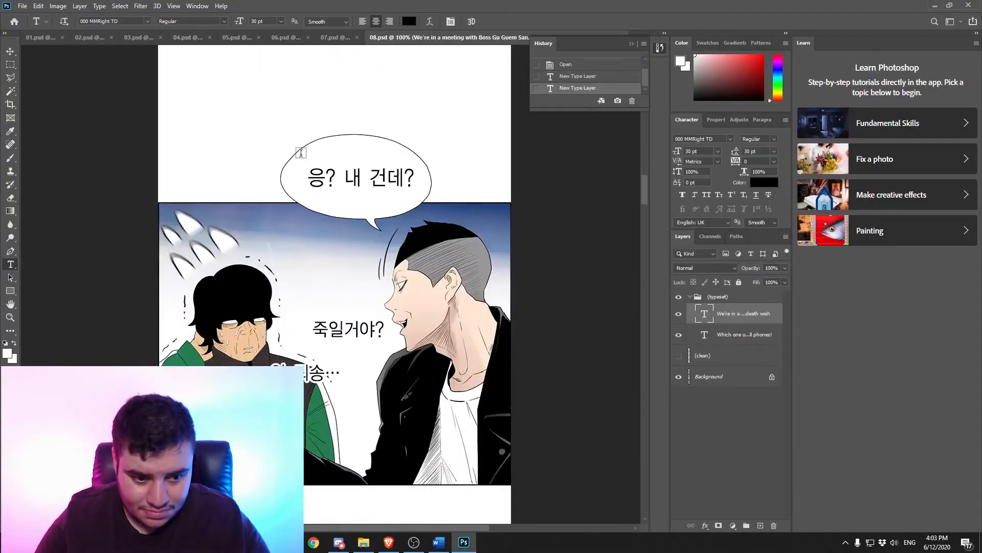
pyautogui.scroll(-1, 408, 264)
# Step: Copy "You gonna kill me now?" and "Ah, my apologies…" from Word over the two Korean texts between the men
pyautogui.hotkey('alt', 'Tab')
pyautogui.hotkey('alt', 'Tab')
pyautogui.moveTo(389, 285); pyautogui.dragTo(392, 287)
pyautogui.hotkey('alt', 'Tab')
pyautogui.hotkey('ctrl', 'c')
pyautogui.hotkey('alt', 'Tab')
pyautogui.hotkey('ctrl', 'v')
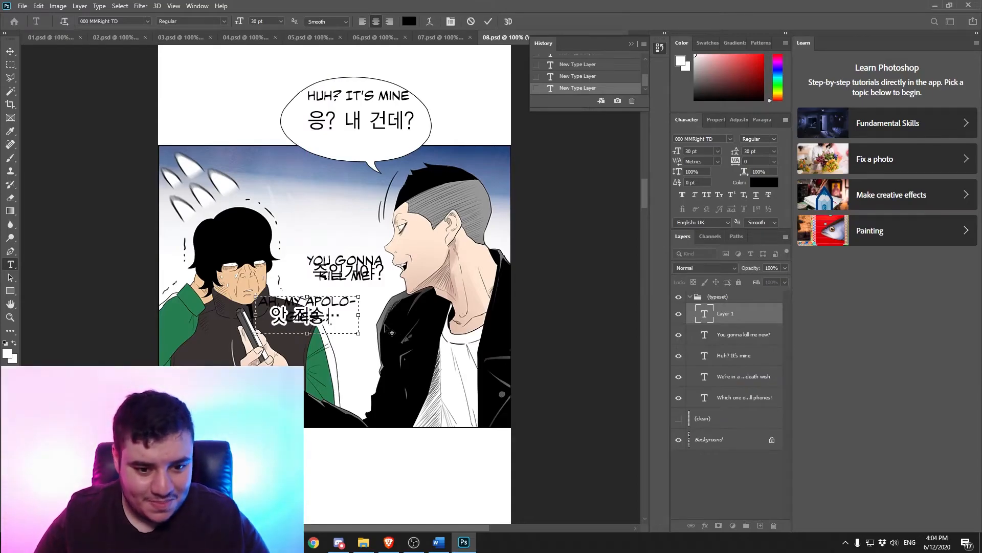
# Step: Add a period to the end of the "Huh? It's mine" text
pyautogui.scroll(-1, 384, 335)
pyautogui.click(419, 100)
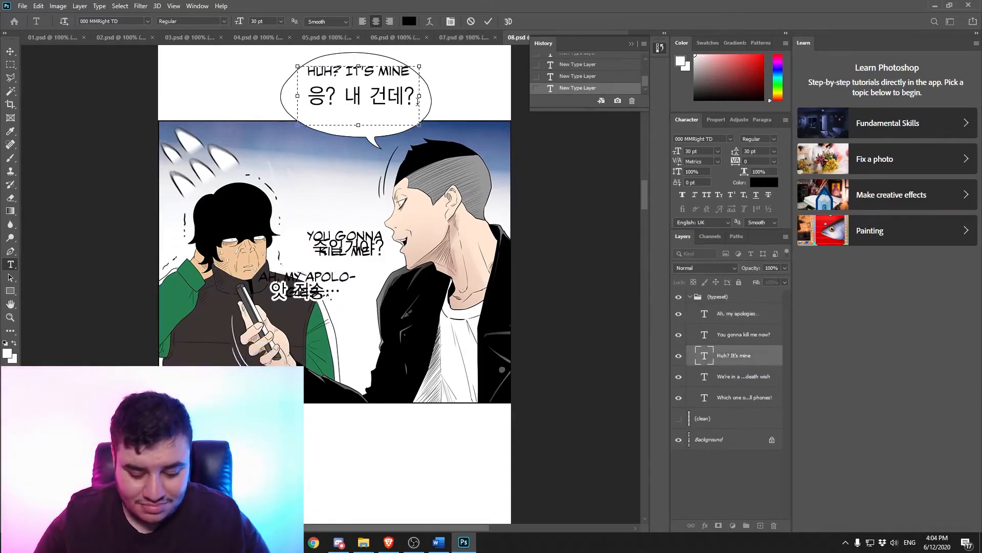
# Step: Copy the "Hey~ bro! What's up?" line from Word over the bubble above the man on the phone
pyautogui.scroll(-5, 404, 173)
pyautogui.hotkey('alt', 'Tab')
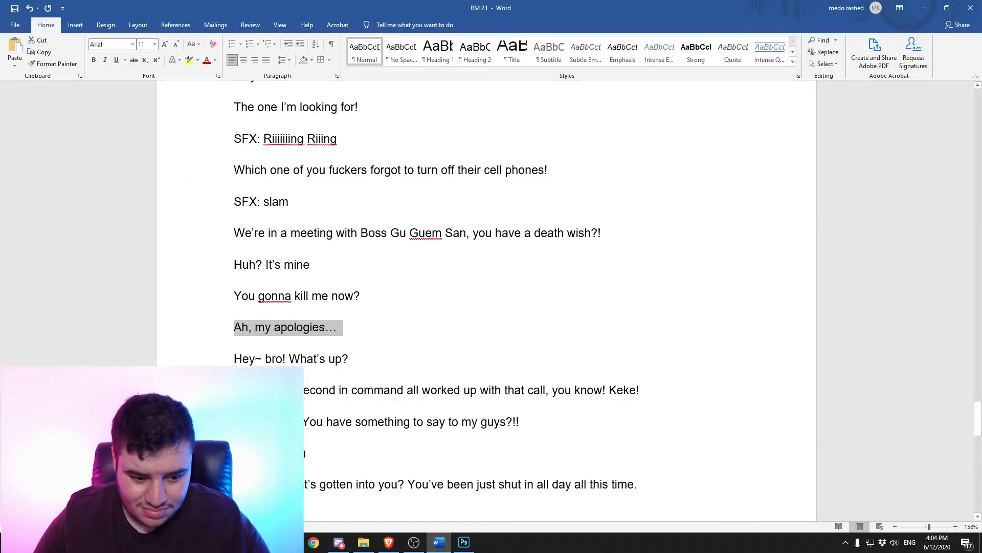
pyautogui.click(461, 546)
pyautogui.moveTo(187, 121); pyautogui.dragTo(309, 205)
pyautogui.hotkey('ctrl', 'v')
# Step: Copy the "You got my second in command all worked up…" line from Word over the bubble beneath the man on the phone
pyautogui.scroll(-6, 317, 215)
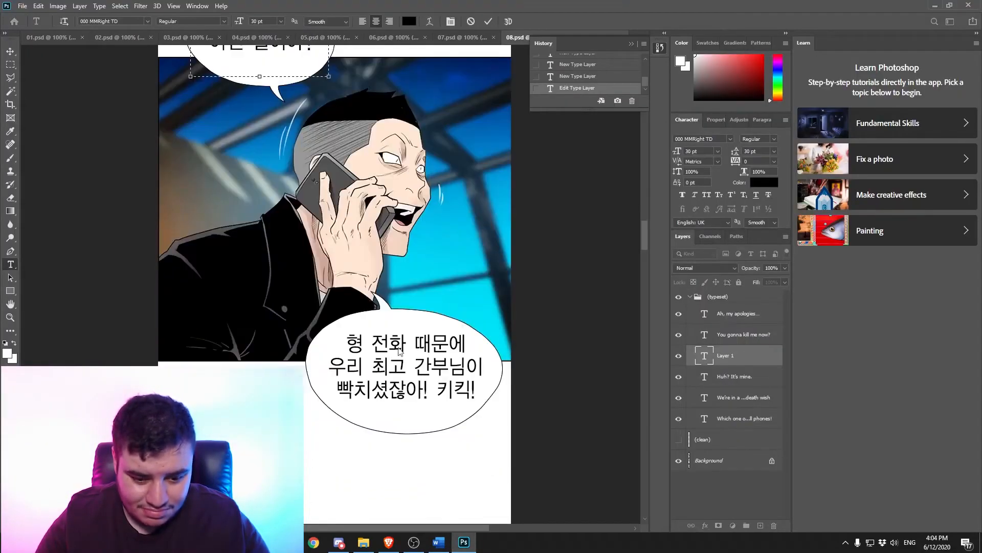
pyautogui.click(439, 542)
pyautogui.tripleClick(435, 391)
pyautogui.click(464, 542)
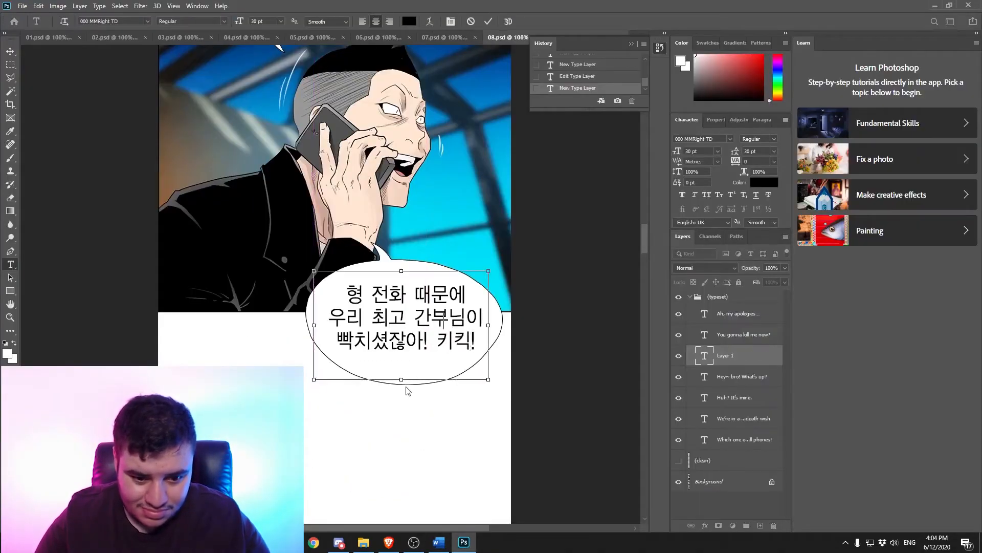
# Step: Copy "W… what?!! You have something to say to my guys?!!" from Word over the bubble above the panel of seated men
pyautogui.scroll(-7, 411, 394)
pyautogui.click(438, 543)
pyautogui.tripleClick(435, 422)
pyautogui.click(464, 542)
pyautogui.moveTo(327, 160); pyautogui.dragTo(490, 270)
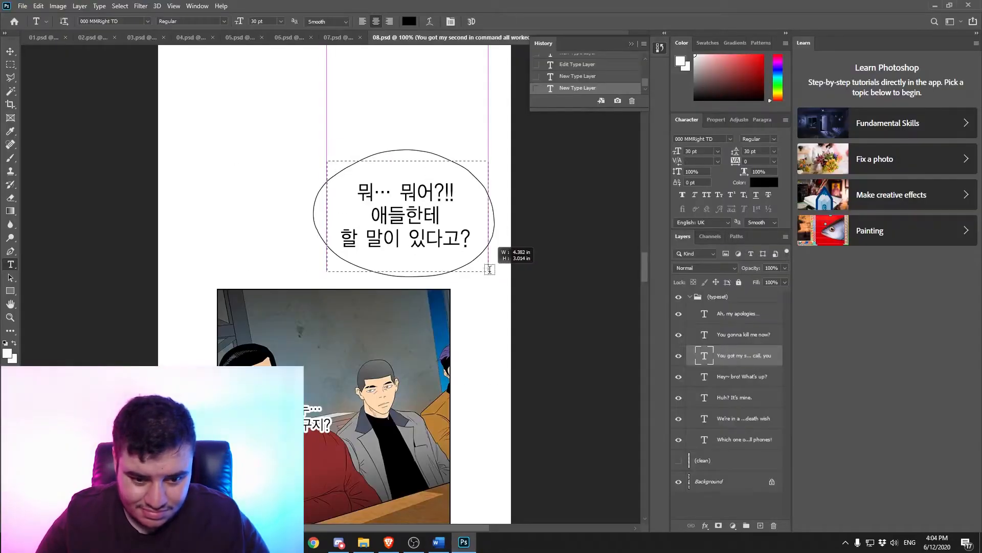
pyautogui.hotkey('ctrl', 'v')
# Step: Copy "Who… is it?" without its parentheses from Word over the Korean text beside the man in the red jacket
pyautogui.scroll(-3, 332, 344)
pyautogui.hotkey('alt', 'Tab')
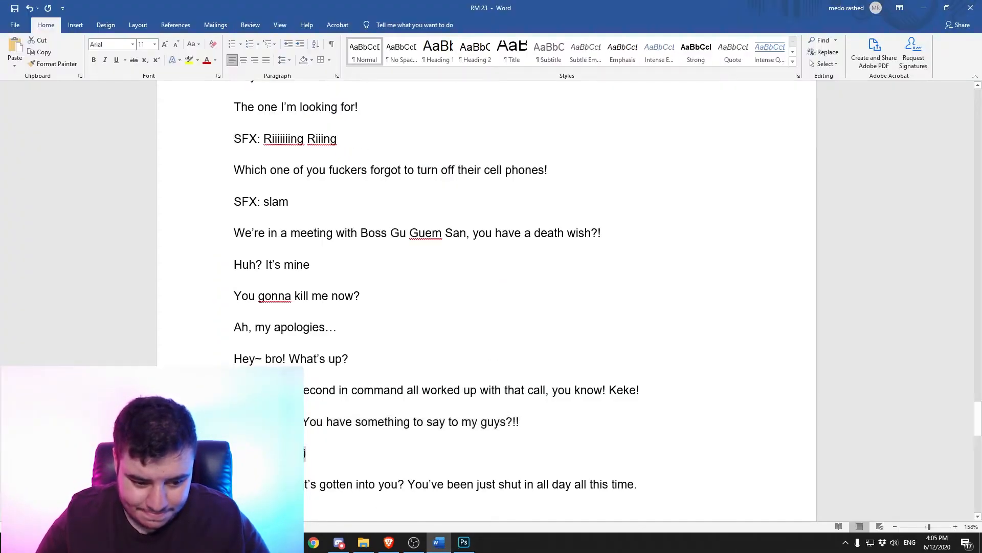
pyautogui.moveTo(304, 453); pyautogui.dragTo(302, 454)
pyautogui.hotkey('ctrl', 'c')
pyautogui.hotkey('alt', 'Tab')
pyautogui.hotkey('ctrl', 'v')
# Step: Copy the "Kekeke! What's gotten into you?…" line from Word over the bubble beneath the panel of seated men
pyautogui.scroll(-5, 340, 425)
pyautogui.hotkey('alt', 'Tab')
pyautogui.scroll(-3, 204, 351)
pyautogui.click(205, 335)
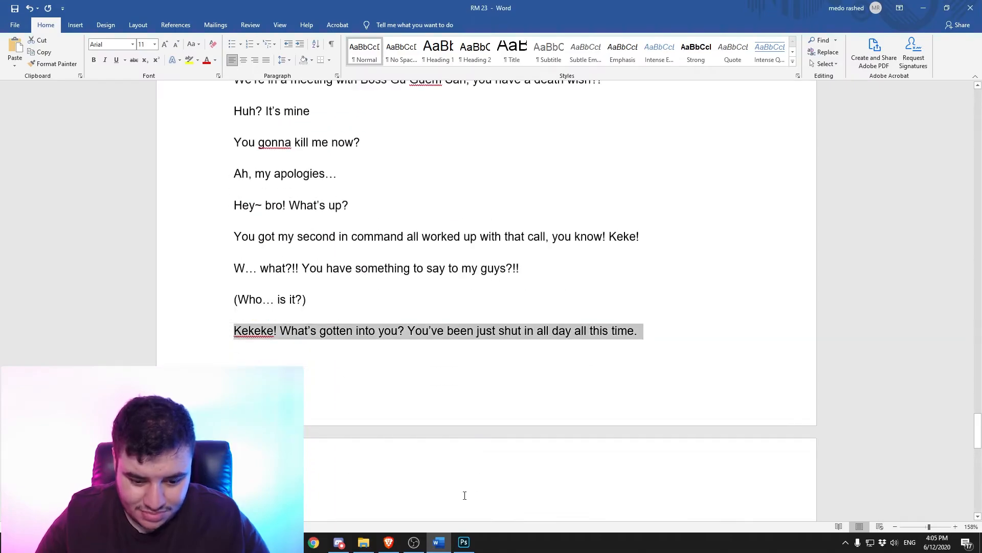
pyautogui.hotkey('ctrl', 'c')
pyautogui.hotkey('alt', 'Tab')
pyautogui.hotkey('ctrl', 'v')
# Step: Copy the "Alright! Just a sec~" line from Word's next page and place it over the following text in 08.psd
pyautogui.scroll(-5, 386, 408)
pyautogui.hotkey('alt', 'Tab')
pyautogui.scroll(-3, 238, 349)
pyautogui.scroll(-1, 238, 349)
pyautogui.click(210, 345)
pyautogui.hotkey('ctrl', 'c')
pyautogui.hotkey('alt', 'Tab')
pyautogui.hotkey('ctrl', 'v')
# Step: Copy the line starting "Good to see" from Word and place it over the next jagged balloon in 08.psd
pyautogui.scroll(-5, 388, 366)
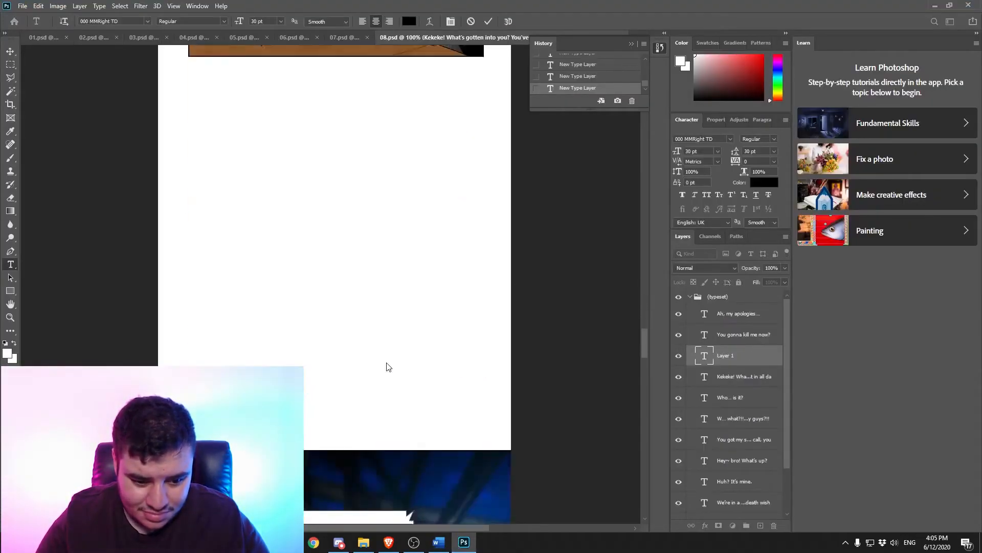
pyautogui.scroll(-5, 388, 366)
pyautogui.hotkey('alt', 'Tab')
pyautogui.click(210, 408)
pyautogui.hotkey('ctrl', 'c')
pyautogui.hotkey('alt', 'Tab')
pyautogui.click(266, 166)
pyautogui.hotkey('ctrl', 'v')
# Step: Copy "This must be the first time you're hearing my voice." from Word over the jagged box beneath the red-jacketed man's second panel
pyautogui.scroll(-5, 317, 333)
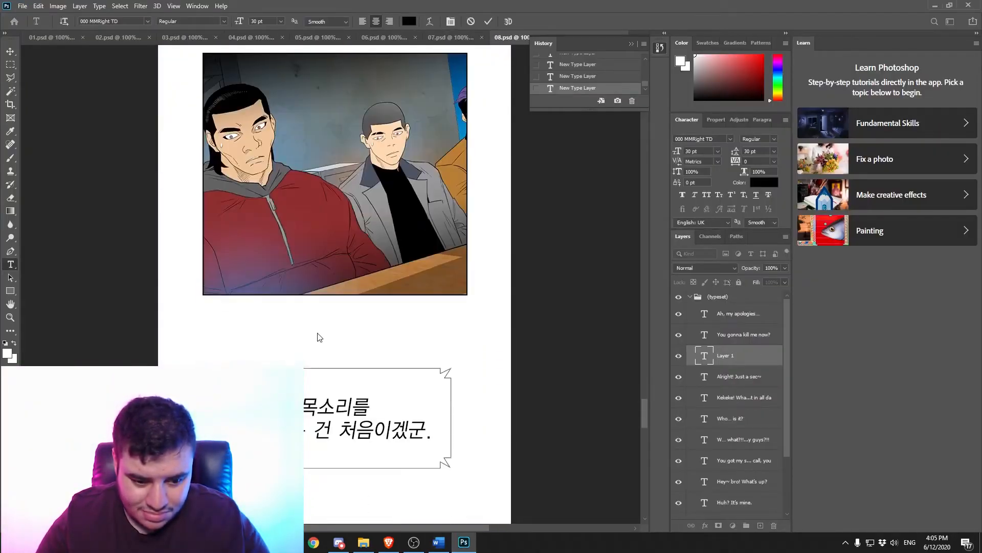
pyautogui.scroll(-1, 317, 334)
pyautogui.hotkey('alt', 'Tab')
pyautogui.click(210, 441)
pyautogui.hotkey('ctrl', 'c')
pyautogui.hotkey('alt', 'Tab')
pyautogui.moveTo(232, 328)
pyautogui.mouseDown()
pyautogui.moveTo(285, 399)
pyautogui.moveTo(443, 412)
pyautogui.mouseUp()
pyautogui.hotkey('ctrl', 'v')
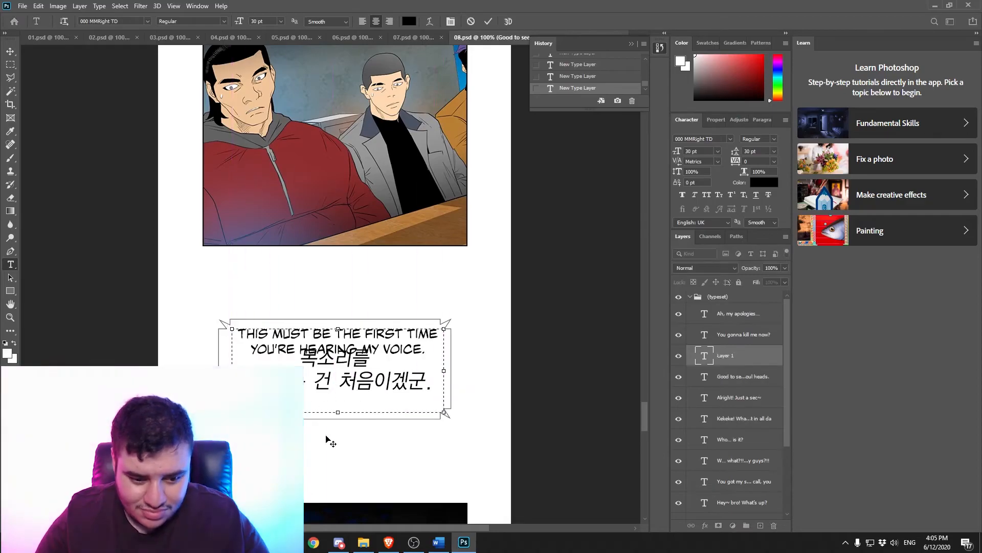
# Step: Copy the "C… could it be…?" line from Word and place it over the next Korean text in 08.psd
pyautogui.scroll(-5, 323, 418)
pyautogui.hotkey('alt', 'Tab')
pyautogui.click(459, 547)
pyautogui.moveTo(355, 317); pyautogui.dragTo(425, 364)
pyautogui.hotkey('ctrl', 'v')
# Step: Copy "Do you want to know who I am?" from Word and place it over the jagged box above the phone panel
pyautogui.scroll(-8, 346, 430)
pyautogui.hotkey('alt', 'Tab')
pyautogui.scroll(-3, 219, 318)
pyautogui.click(219, 319)
pyautogui.hotkey('ctrl', 'c')
pyautogui.hotkey('alt', 'Tab')
# Step: Copy "No Caller ID" from Word and place it over the Korean text on the phone's screen
pyautogui.scroll(-1, 336, 442)
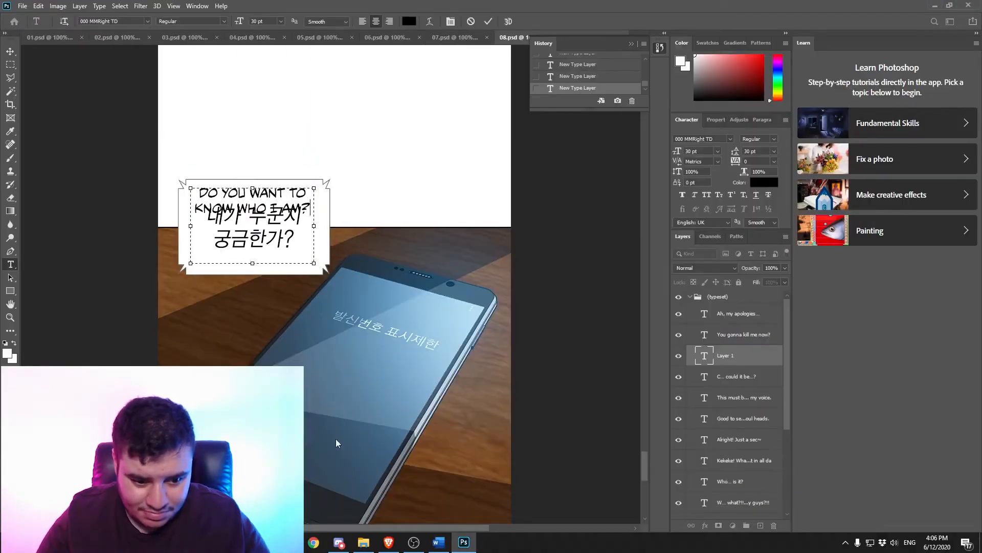
pyautogui.click(439, 543)
pyautogui.moveTo(238, 343); pyautogui.dragTo(303, 344)
pyautogui.hotkey('ctrl', 'c')
pyautogui.click(463, 544)
pyautogui.hotkey('ctrl', 'v')
# Step: Copy "I'm…" from Word and place it over the jagged box beneath the phone
pyautogui.scroll(-5, 397, 465)
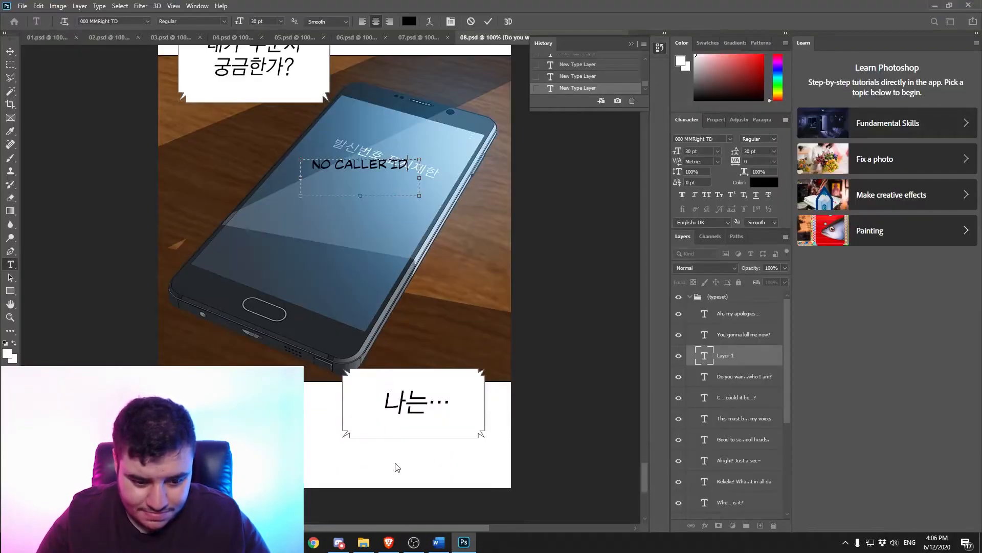
pyautogui.click(439, 544)
pyautogui.click(220, 377)
pyautogui.hotkey('alt', 'Tab')
pyautogui.moveTo(474, 396); pyautogui.dragTo(479, 398)
pyautogui.hotkey('ctrl', 'v')
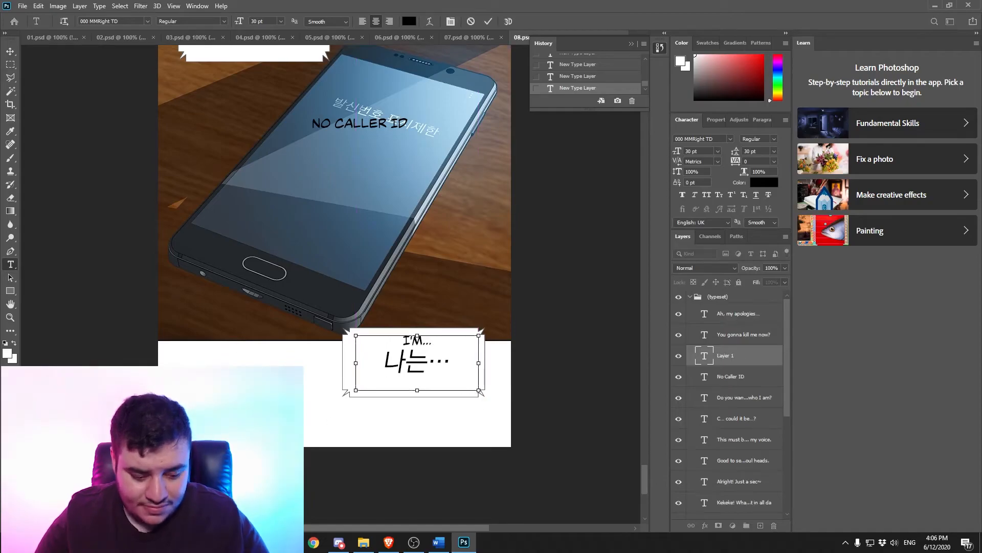
# Step: Save 08.psd and open 09.psd at 100% zoom
pyautogui.hotkey('ctrl', 's')
pyautogui.click(363, 542)
pyautogui.doubleClick(445, 261)
pyautogui.hotkey('ctrl', '1')
pyautogui.moveTo(647, 305); pyautogui.dragTo(648, 191)
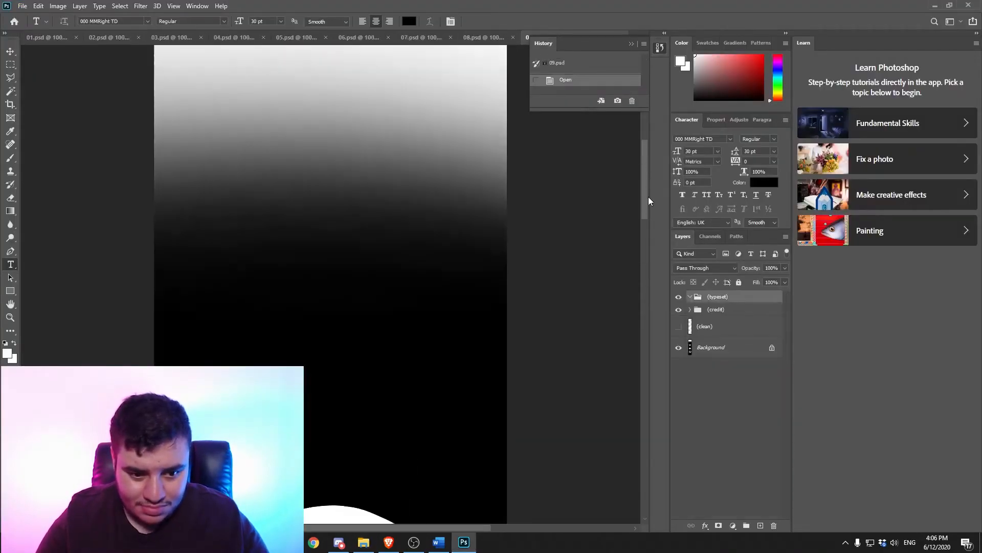
# Step: Copy "The creator of your little organization…" from Word and place it over the first bubble in 09.psd
pyautogui.hotkey('alt', 'Tab')
pyautogui.click(467, 543)
pyautogui.moveTo(246, 209); pyautogui.dragTo(415, 309)
pyautogui.hotkey('ctrl', 'v')
# Step: Copy "Head of White Serpent." from Word and place it over the second bubble in 09.psd
pyautogui.moveTo(647, 240); pyautogui.dragTo(647, 314)
pyautogui.click(439, 543)
pyautogui.tripleClick(330, 437)
pyautogui.click(464, 542)
pyautogui.moveTo(216, 169); pyautogui.dragTo(442, 308)
pyautogui.click(444, 542)
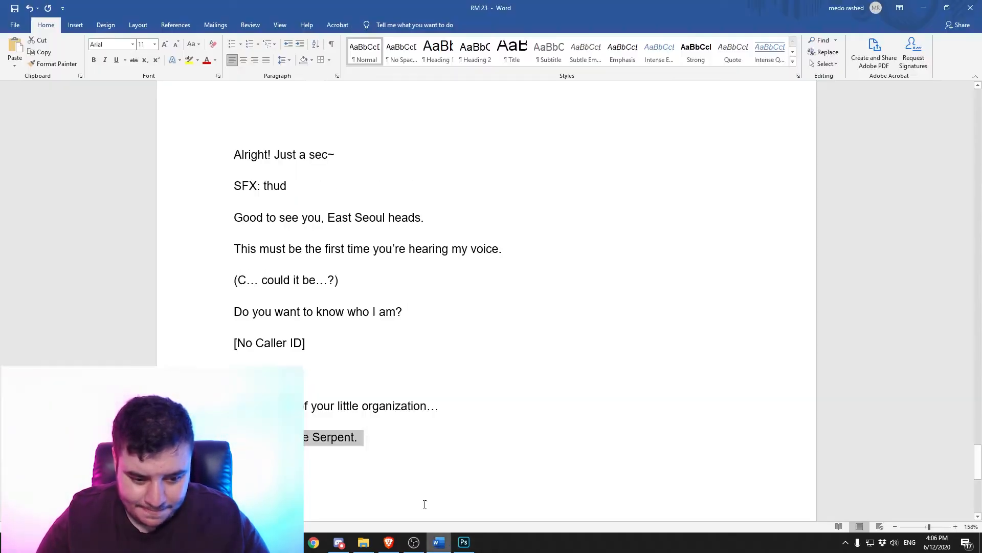
pyautogui.click(464, 542)
pyautogui.hotkey('ctrl', 'v')
# Step: Show the (clean) layer in 09.psd to cover the Korean lettering in the bubbles
pyautogui.scroll(-2, 379, 358)
pyautogui.click(679, 368)
pyautogui.moveTo(645, 329); pyautogui.dragTo(664, 276)
pyautogui.press('v')
# Step: Set the "Head of White Serpent." text to 60 pt with 60 pt leading and move it to the middle of its bubble
pyautogui.click(718, 151)
pyautogui.click(702, 281)
pyautogui.click(774, 151)
pyautogui.click(757, 228)
pyautogui.click(774, 151)
pyautogui.click(769, 263)
pyautogui.click(774, 151)
pyautogui.click(771, 272)
pyautogui.click(718, 151)
pyautogui.click(714, 271)
pyautogui.moveTo(325, 301); pyautogui.dragTo(321, 308)
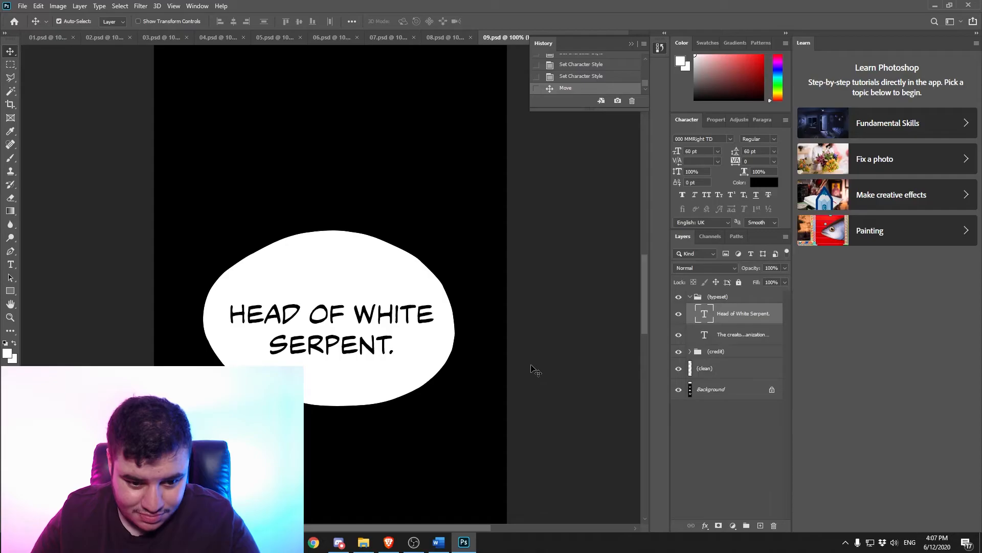
# Step: Move "The creator of your little organization…" down toward the middle of its bubble
pyautogui.scroll(-6, 534, 369)
pyautogui.scroll(12, 534, 368)
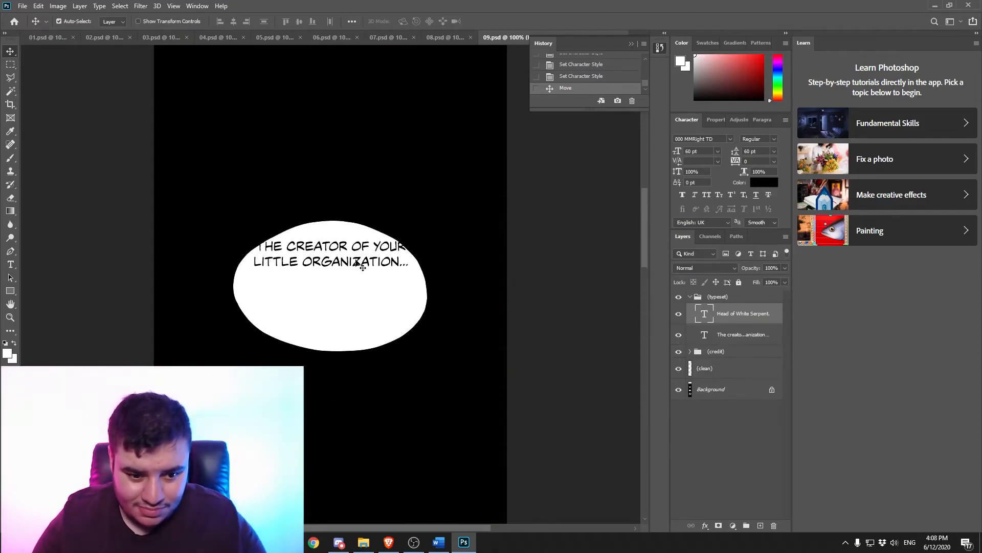
pyautogui.moveTo(357, 262); pyautogui.dragTo(356, 287)
# Step: Rebreak the first bubble's text as "The / creator of your little / organization…" and nudge it down
pyautogui.click(11, 265)
pyautogui.click(350, 271)
pyautogui.press('Return')
pyautogui.click(358, 284)
pyautogui.press('Return')
pyautogui.click(276, 284)
pyautogui.press('BackSpace')
pyautogui.click(372, 272)
pyautogui.press('Return')
pyautogui.press('BackSpace')
pyautogui.click(286, 271)
pyautogui.press('Return')
pyautogui.click(10, 51)
pyautogui.press('Down')
pyautogui.press('Down')
pyautogui.press('Down')
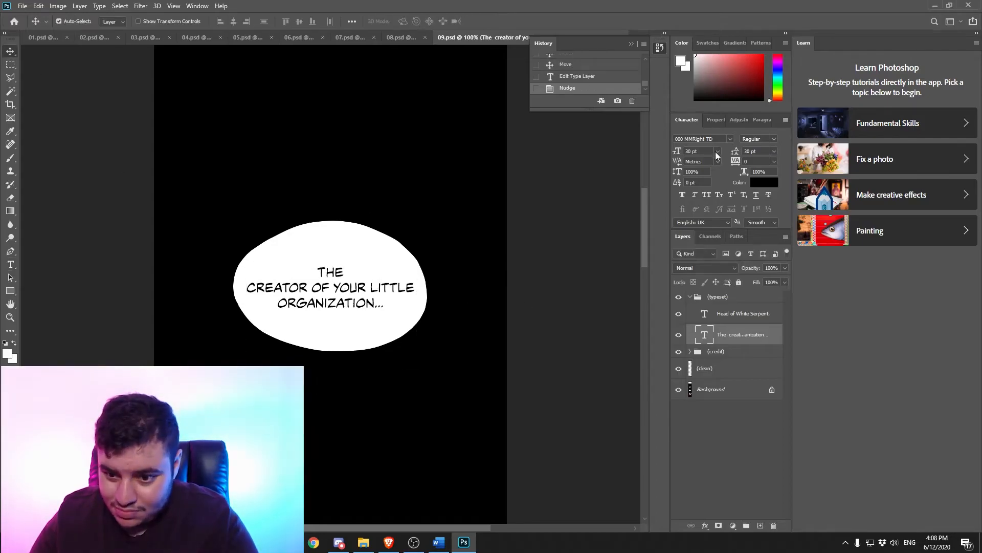
# Step: Set the font size of the "The creator of your little organization…" text to 36 pt
pyautogui.click(718, 152)
pyautogui.click(714, 259)
pyautogui.press('t')
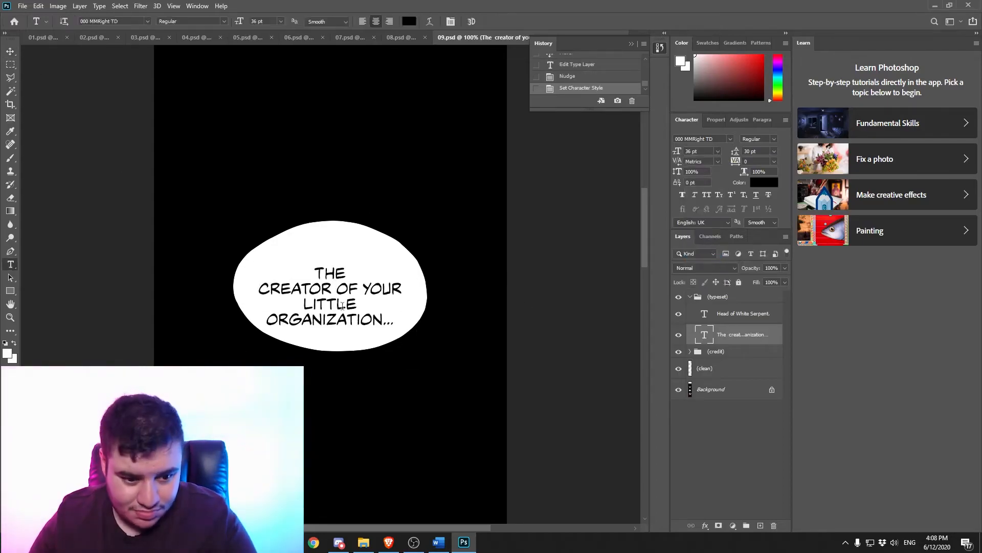
# Step: Rebreak the enlarged text as "The creator / of your little org- / anization…" and adjust its position in the bubble
pyautogui.click(361, 288)
pyautogui.press('Return')
pyautogui.moveTo(421, 314); pyautogui.dragTo(438, 314)
pyautogui.press('BackSpace')
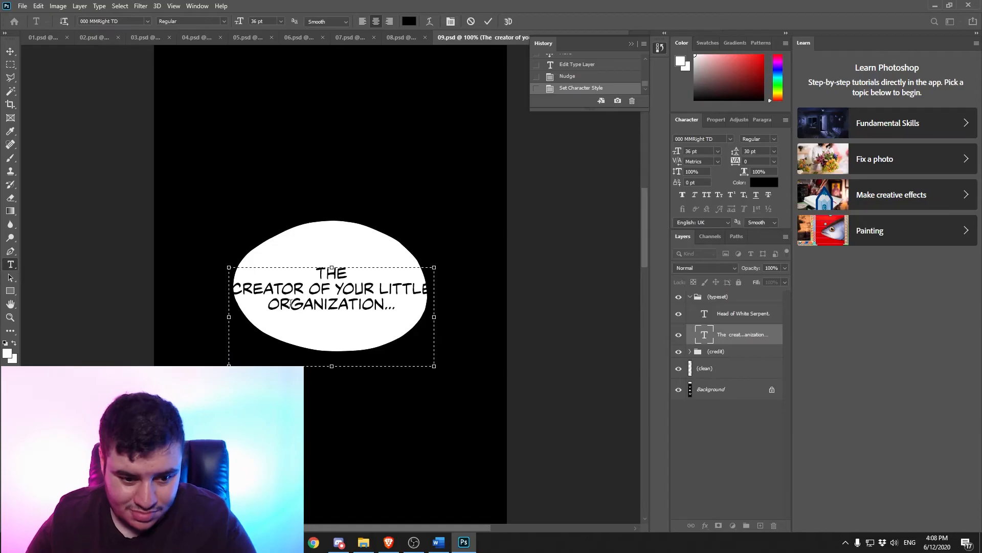
pyautogui.click(242, 292)
pyautogui.press('BackSpace')
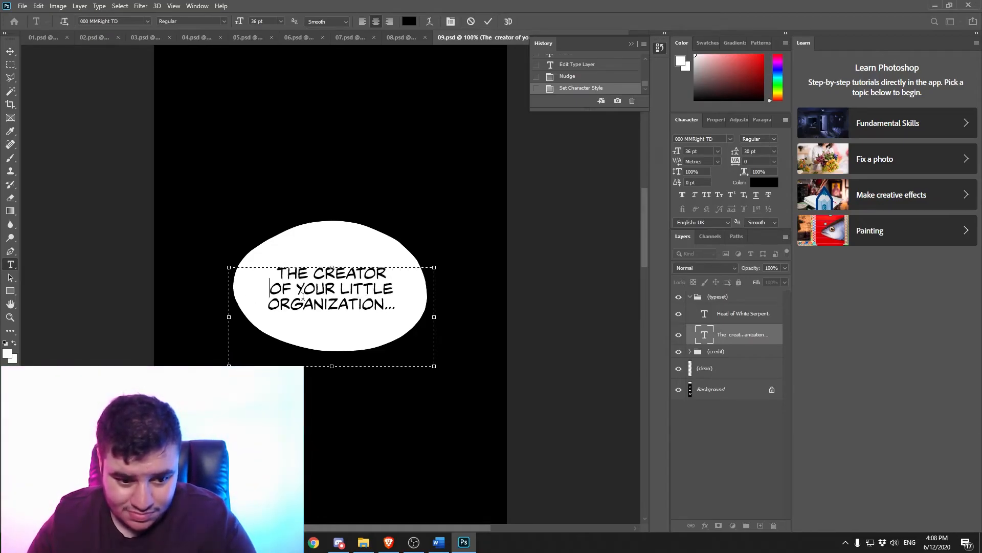
pyautogui.click(325, 303)
pyautogui.write('-')
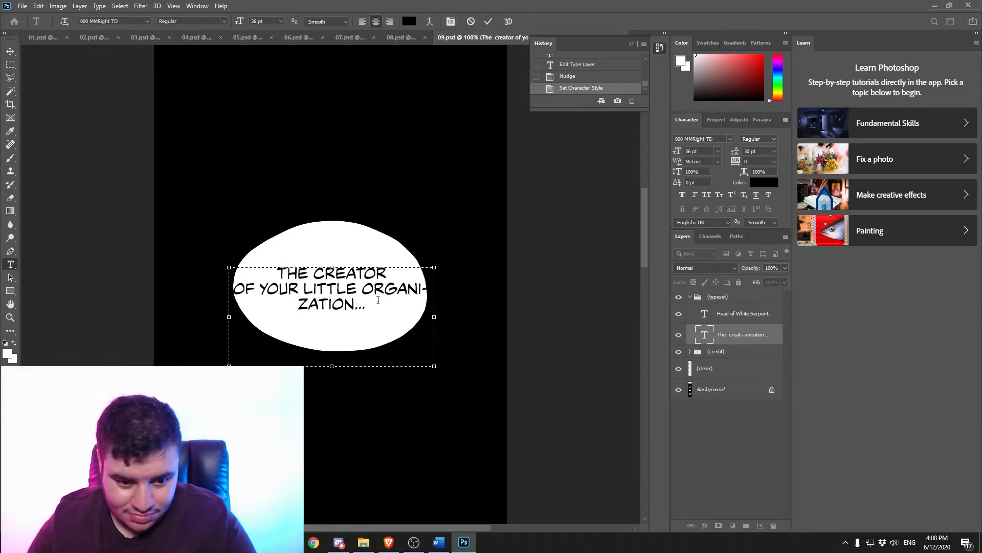
pyautogui.click(10, 52)
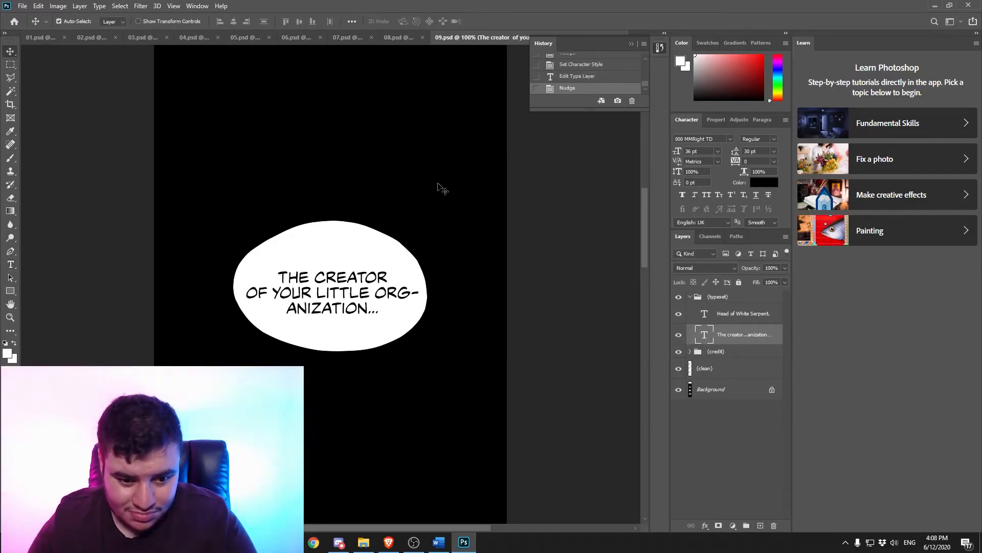
# Step: Nudge the bubble lettering in 09.psd upward, then save and close the page
pyautogui.scroll(-3, 455, 215)
pyautogui.moveTo(645, 248); pyautogui.dragTo(646, 77)
pyautogui.click(330, 190)
pyautogui.press('Up')
pyautogui.click(340, 225)
pyautogui.press('Up')
pyautogui.hotkey('ctrl', 's')
pyautogui.moveTo(610, 43); pyautogui.dragTo(613, 59)
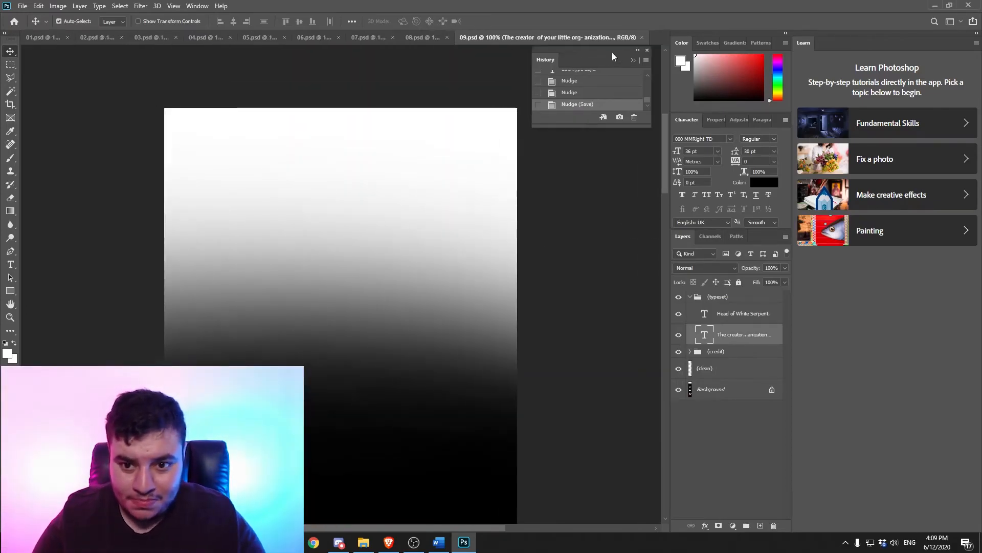
pyautogui.click(638, 38)
# Step: Go through pages 01.psd to 08.psd, returning each one to its start
pyautogui.click(61, 38)
pyautogui.moveTo(665, 472); pyautogui.dragTo(669, 100)
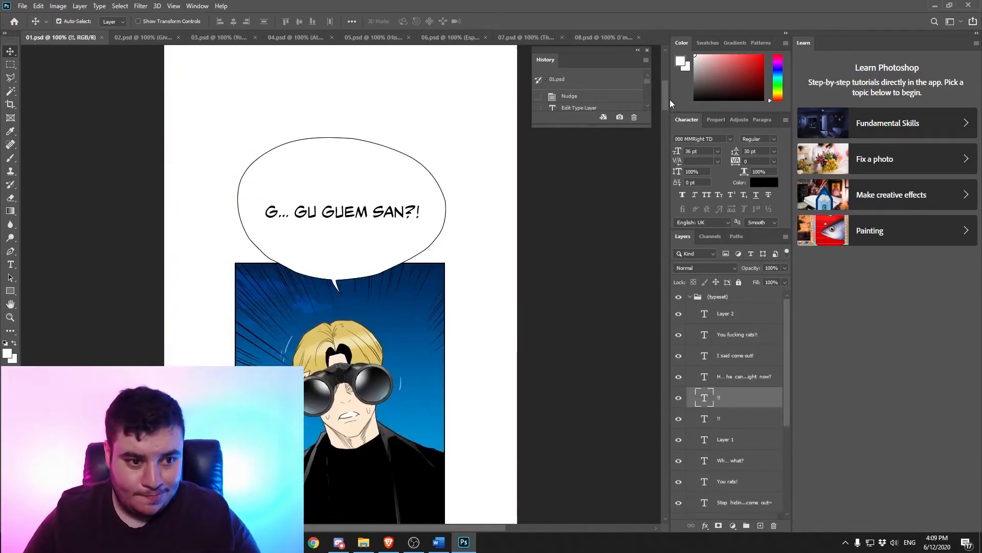
pyautogui.click(145, 38)
pyautogui.moveTo(665, 446); pyautogui.dragTo(685, 85)
pyautogui.click(246, 38)
pyautogui.moveTo(668, 469); pyautogui.dragTo(672, 87)
pyautogui.click(318, 38)
pyautogui.moveTo(666, 450); pyautogui.dragTo(666, 100)
pyautogui.click(391, 38)
pyautogui.click(477, 38)
pyautogui.click(547, 37)
pyautogui.moveTo(663, 482); pyautogui.dragTo(667, 94)
pyautogui.click(613, 37)
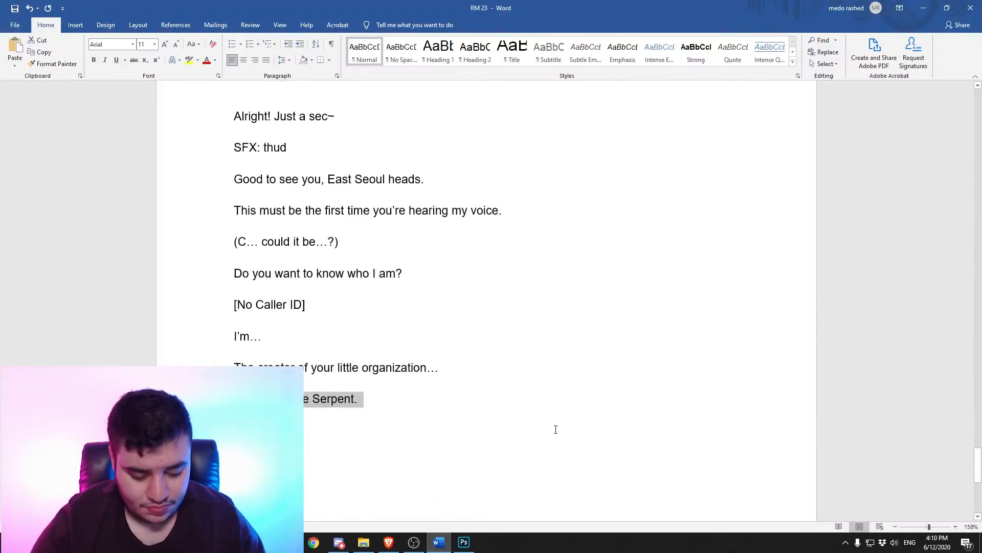
# Step: Search the Word script for "sfx" to list the sound-effect lines
pyautogui.scroll(20, 556, 429)
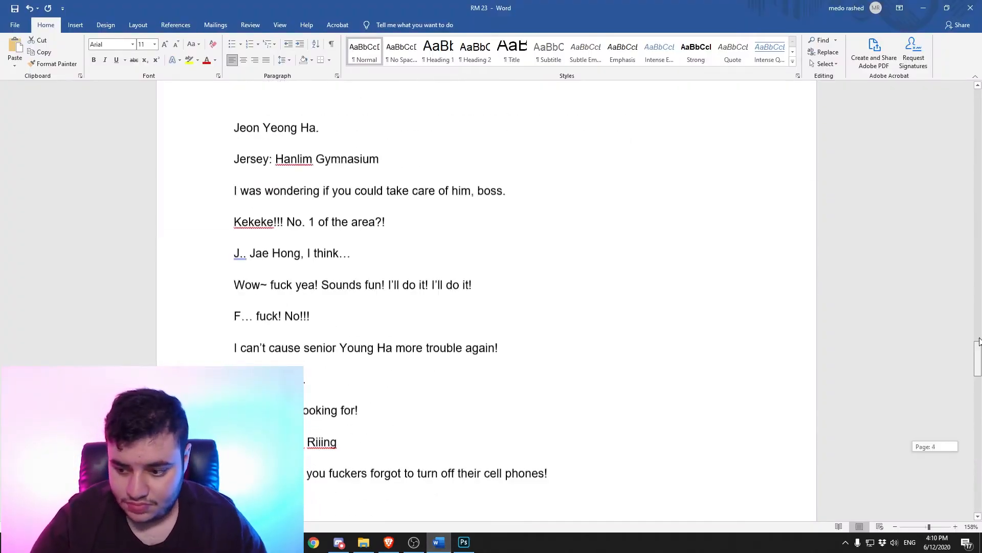
pyautogui.hotkey('ctrl', 'f')
pyautogui.write('sfx')
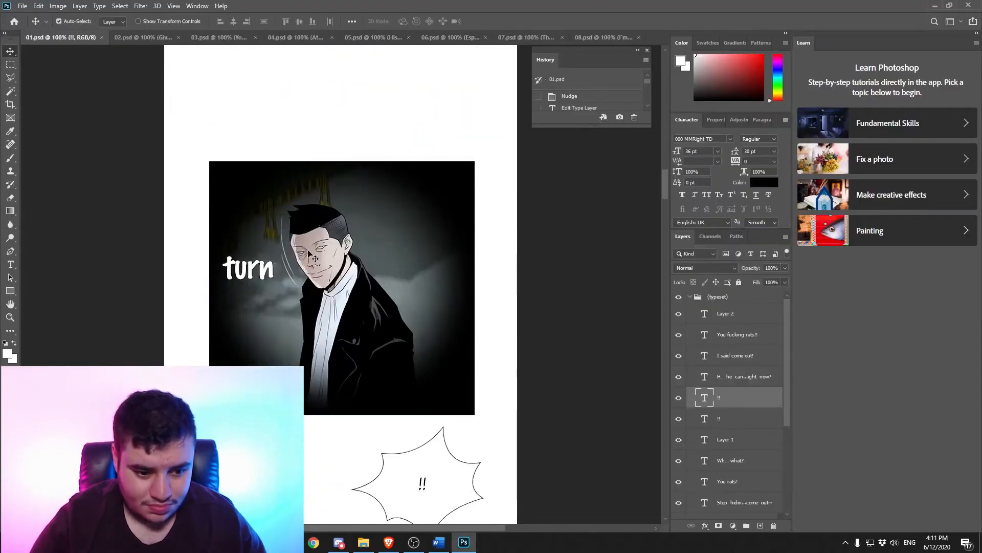
# Step: Duplicate the outlined "turn" effect layer from 01.psd into 02.psd and place it beneath the Korean sound effect in the walking-legs panel
pyautogui.click(258, 269)
pyautogui.scroll(-20, 514, 314)
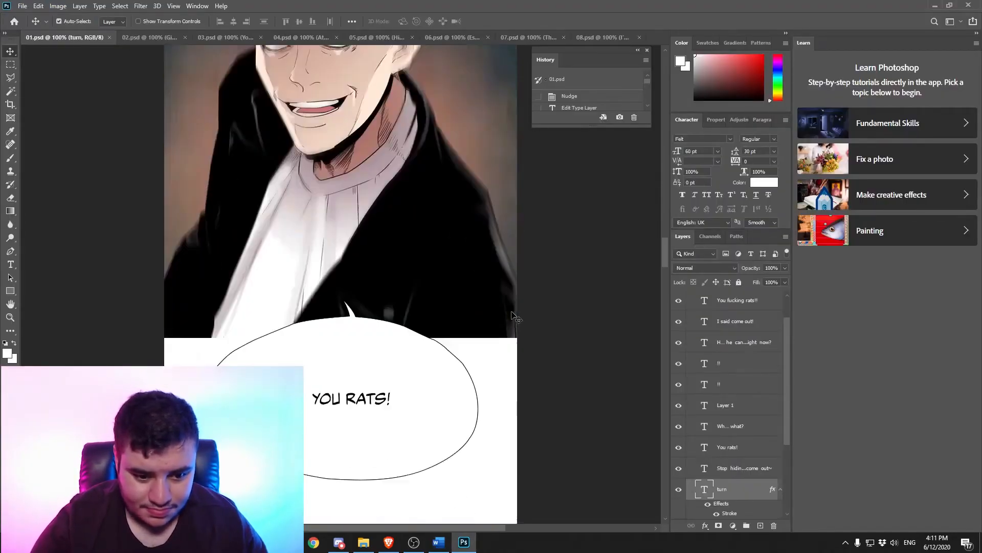
pyautogui.scroll(-10, 511, 313)
pyautogui.scroll(12, 512, 314)
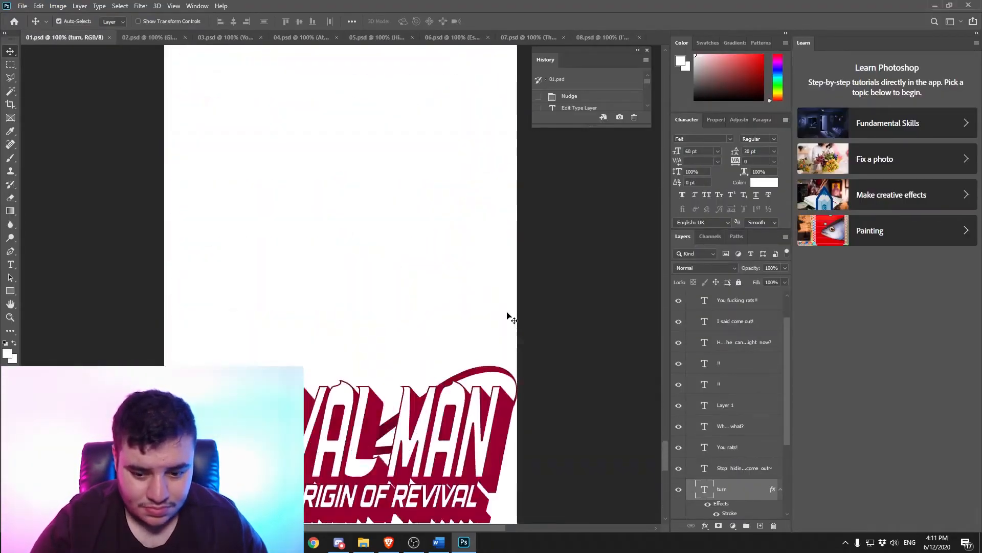
pyautogui.moveTo(665, 362); pyautogui.dragTo(658, 88)
pyautogui.click(150, 38)
pyautogui.moveTo(665, 133); pyautogui.dragTo(683, 280)
pyautogui.hotkey('ctrl', 'v')
pyautogui.moveTo(345, 291); pyautogui.dragTo(255, 279)
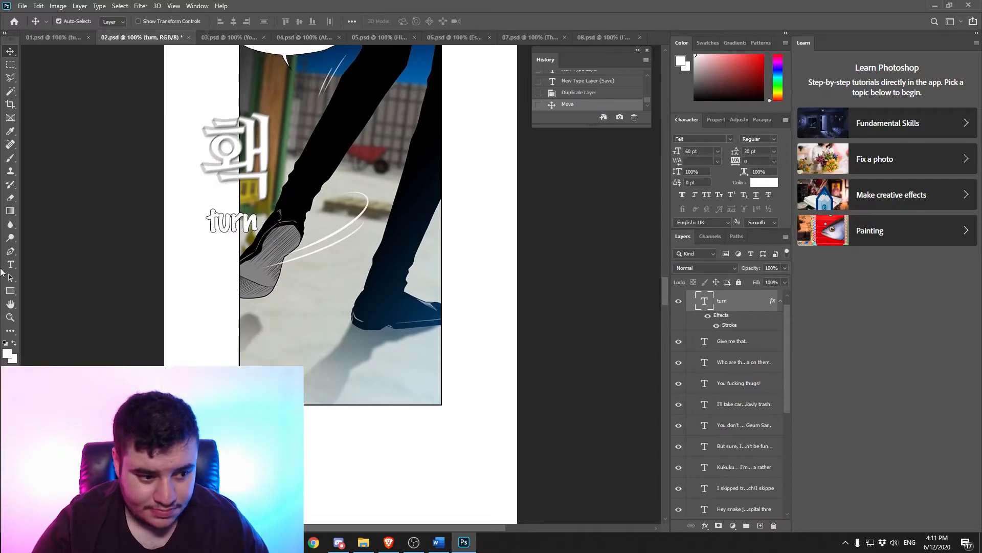
# Step: Copy "Swoosh" from Word and replace the duplicated "turn" effect's text in 02.psd with it
pyautogui.click(439, 542)
pyautogui.scroll(-2, 356, 333)
pyautogui.doubleClick(356, 330)
pyautogui.hotkey('alt', 'Tab')
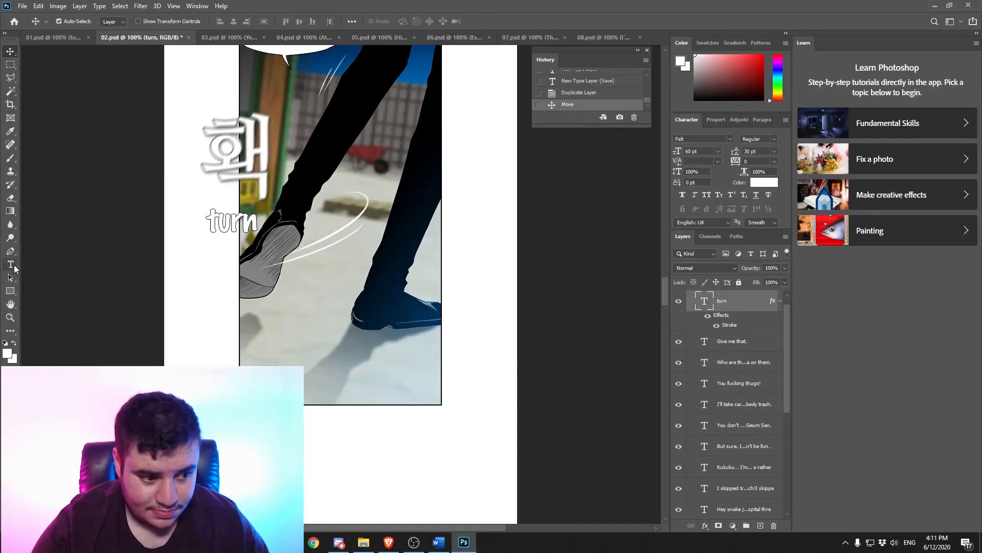
pyautogui.click(10, 49)
# Step: Duplicate the "Swoosh" effect layer and move the copy to the next sound effect in 02.psd
pyautogui.hotkey('ctrl', 'c')
pyautogui.moveTo(666, 292); pyautogui.dragTo(667, 362)
pyautogui.scroll(1, 345, 246)
pyautogui.hotkey('ctrl', 'v')
pyautogui.moveTo(349, 288); pyautogui.dragTo(364, 240)
# Step: Copy "Step" from Word and replace the duplicated "Swoosh" effect's text with it
pyautogui.hotkey('alt', 'Tab')
pyautogui.doubleClick(336, 390)
pyautogui.hotkey('alt', 'Tab')
pyautogui.press('t')
pyautogui.hotkey('ctrl', 'v')
pyautogui.scroll(-5, 348, 328)
pyautogui.scroll(5, 348, 327)
pyautogui.hotkey('ctrl', 'Return')
pyautogui.scroll(-2, 446, 276)
pyautogui.scroll(15, 446, 276)
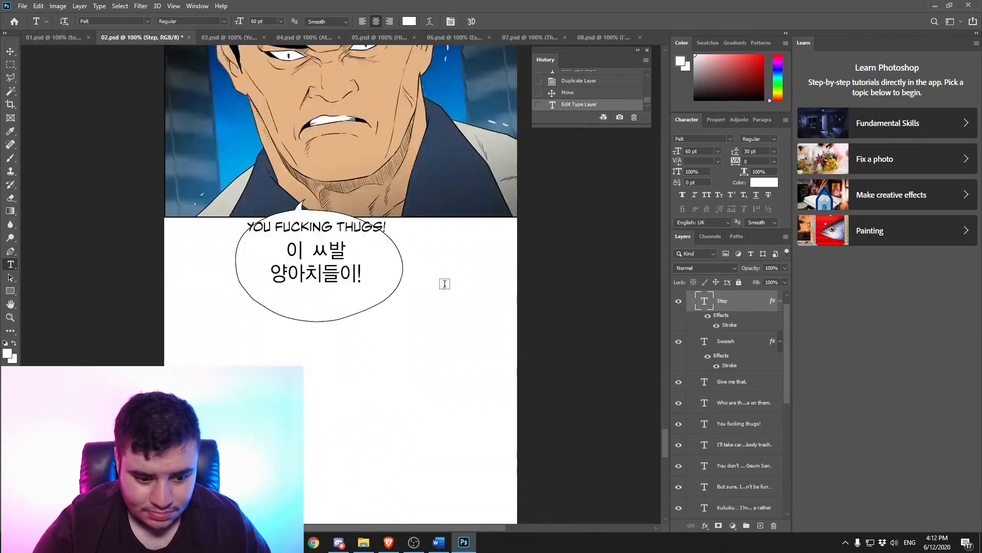
# Step: Paste the outlined effect layer into 03.psd and change its text to "Whoosh" from the Word script
pyautogui.hotkey('ctrl', 'Tab')
pyautogui.moveTo(665, 92); pyautogui.dragTo(670, 212)
pyautogui.hotkey('ctrl', 'v')
pyautogui.hotkey('alt', 'Tab')
pyautogui.scroll(-5, 375, 432)
pyautogui.scroll(-5, 374, 431)
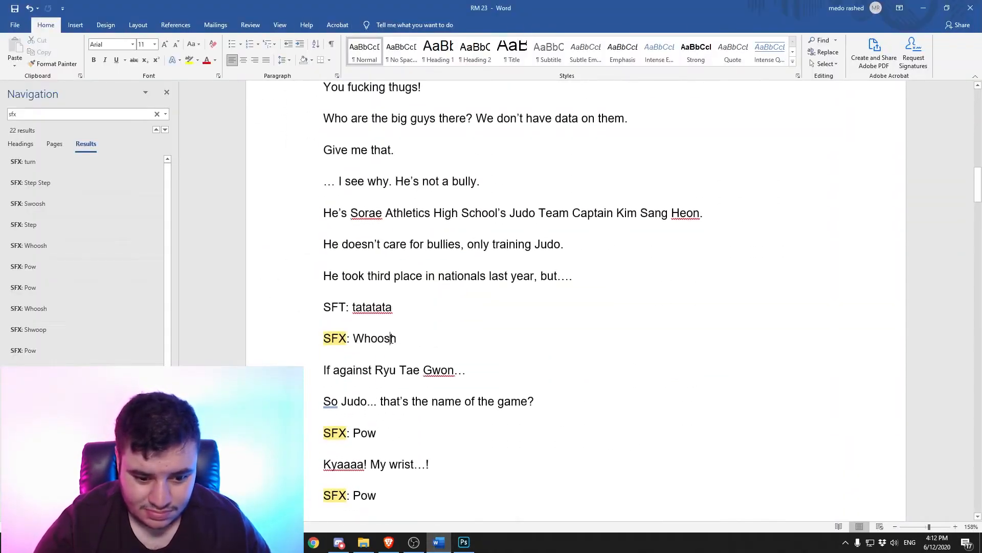
pyautogui.click(466, 543)
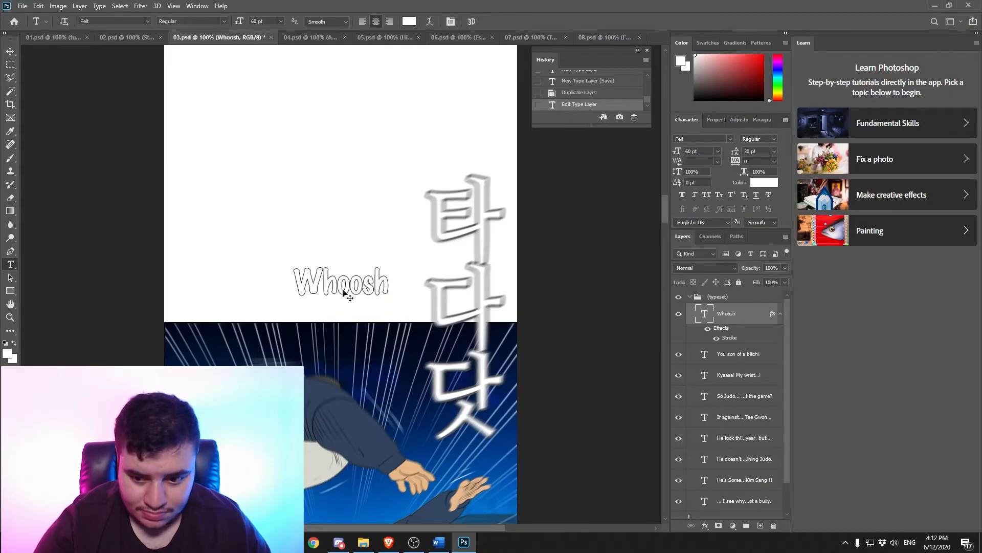
# Step: Duplicate the "Whoosh" effect layer in 03.psd and check the script for the next sound effect
pyautogui.scroll(-10, 344, 295)
pyautogui.hotkey('alt', 'Tab')
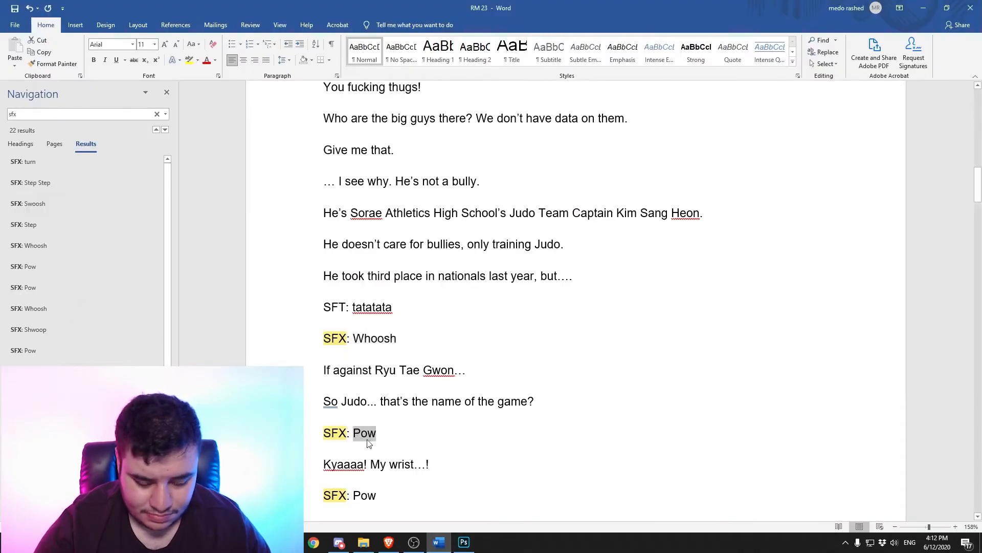
pyautogui.hotkey('alt', 'Tab')
pyautogui.scroll(5, 666, 195)
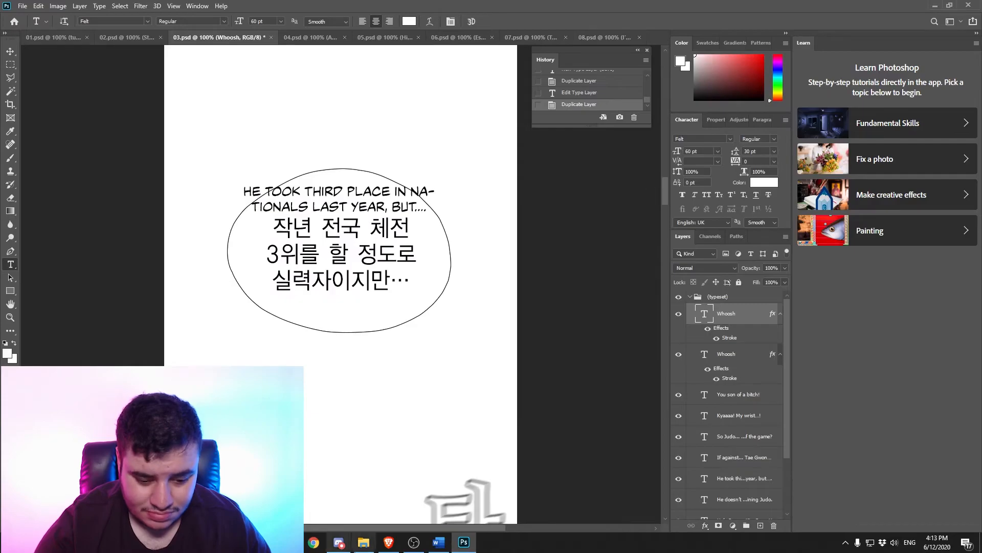
# Step: Correct the "SFT" label of the "tatatata" line in Word to "SFx"
pyautogui.hotkey('alt', 'Tab')
pyautogui.click(336, 307)
pyautogui.press('Delete')
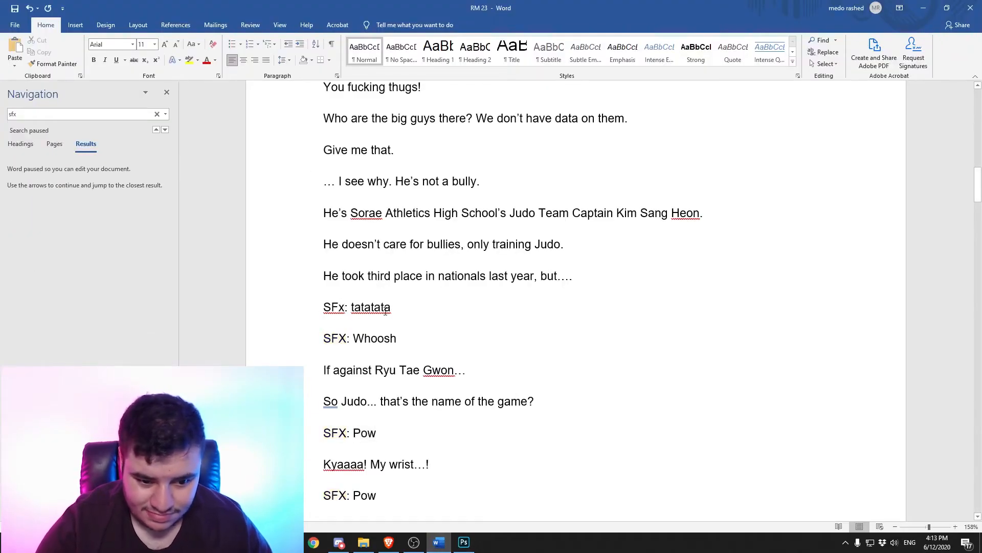
# Step: Compare the sound effects on pages 02 and 03 with the Word script
pyautogui.click(460, 539)
pyautogui.moveTo(664, 187); pyautogui.dragTo(667, 101)
pyautogui.click(129, 39)
pyautogui.moveTo(667, 205); pyautogui.dragTo(667, 226)
pyautogui.click(231, 38)
pyautogui.click(439, 545)
pyautogui.click(462, 542)
# Step: Change the lower duplicated "Whoosh" effect in 03.psd to "tatatata"
pyautogui.click(379, 155)
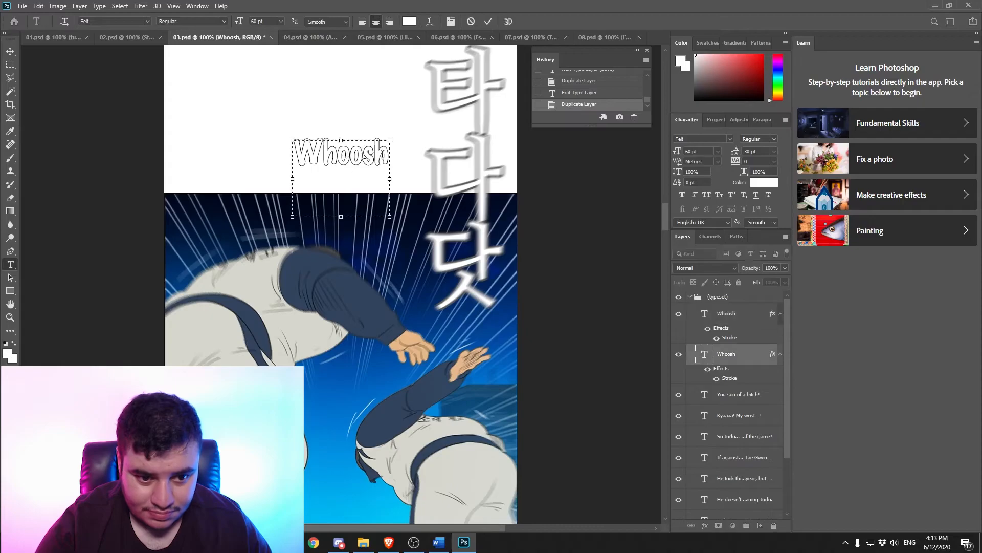
pyautogui.moveTo(390, 217); pyautogui.dragTo(416, 184)
pyautogui.scroll(-20, 345, 254)
pyautogui.click(336, 152)
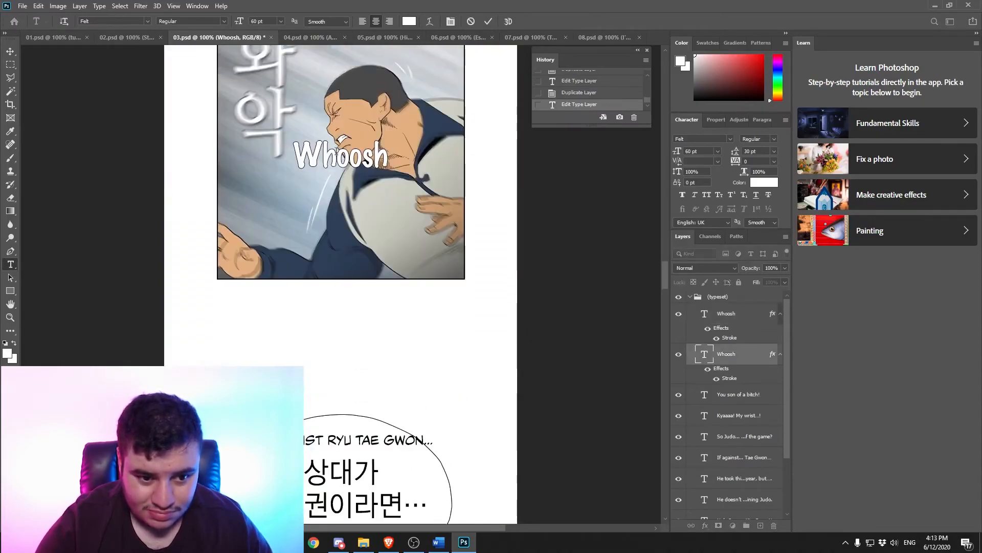
pyautogui.scroll(-20, 445, 297)
# Step: Duplicate the effect layer further down 03.psd and change its text to "Pow" from the Word script
pyautogui.hotkey('ctrl', 'v')
pyautogui.hotkey('alt', 'Tab')
pyautogui.scroll(-3, 332, 447)
pyautogui.doubleClick(360, 316)
pyautogui.hotkey('ctrl', 'c')
pyautogui.hotkey('alt', 'Tab')
pyautogui.hotkey('ctrl', 'v')
pyautogui.scroll(-10, 450, 335)
pyautogui.scroll(4, 311, 296)
# Step: Add further "Pow" duplicates at the following Korean impact effects in 03.psd
pyautogui.hotkey('alt', 'Tab')
pyautogui.hotkey('alt', 'Tab')
pyautogui.scroll(3, 310, 295)
pyautogui.hotkey('ctrl', 'Return')
pyautogui.scroll(-15, 383, 351)
pyautogui.scroll(-2, 384, 353)
pyautogui.hotkey('ctrl', 'v')
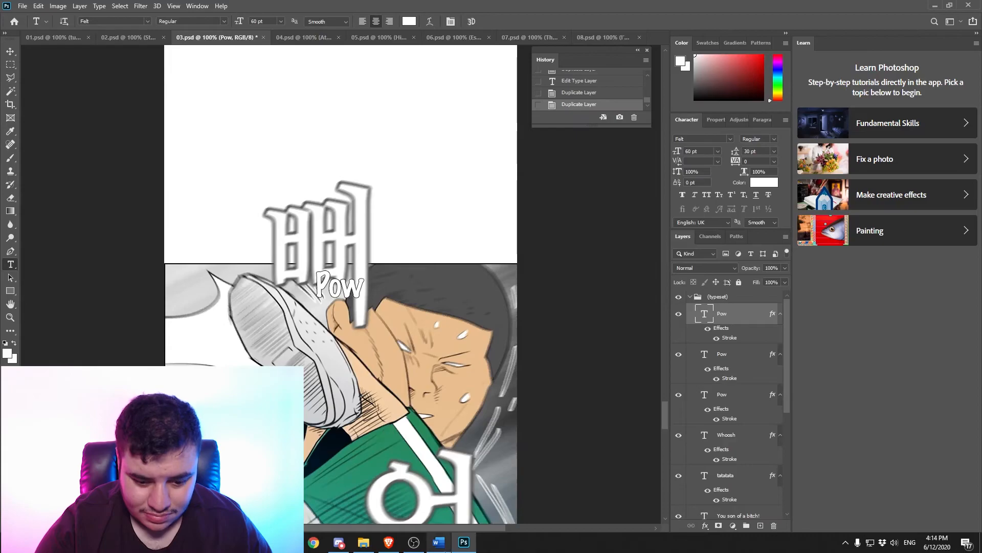
# Step: Check the placed effects against the script and delete the surplus "Pow" duplicate in 03.psd
pyautogui.hotkey('alt', 'Tab')
pyautogui.scroll(-2, 358, 448)
pyautogui.hotkey('alt', 'Tab')
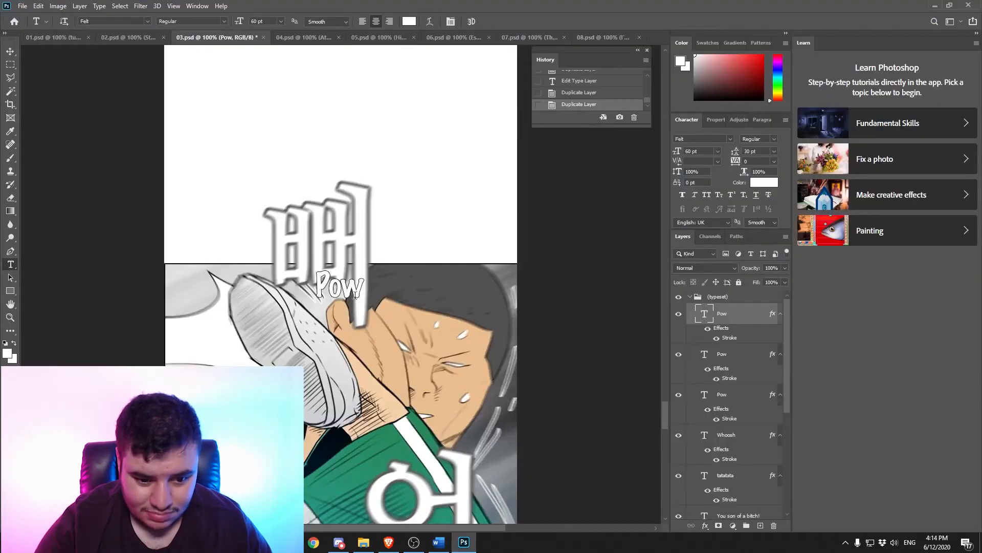
pyautogui.scroll(-10, 649, 405)
pyautogui.click(342, 342)
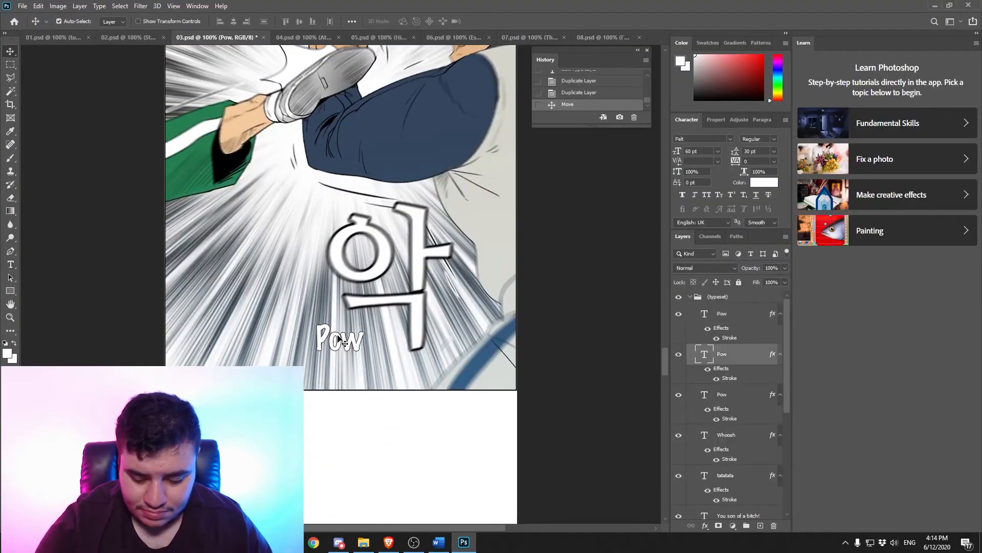
pyautogui.scroll(-10, 660, 352)
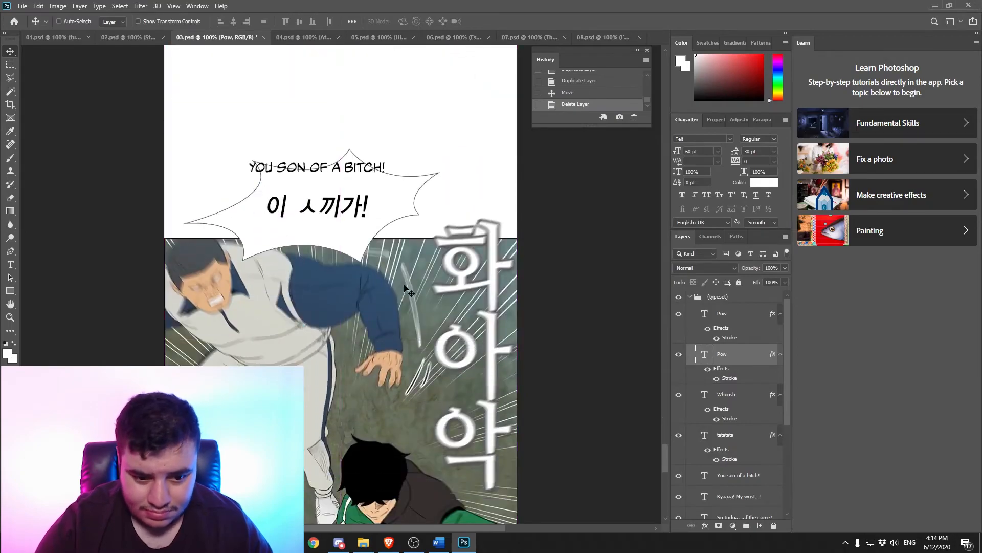
# Step: Duplicate the effect below the "You son of a bitch!" bubble, change its text to "Whoosh" from Word, and save 03.psd
pyautogui.hotkey('alt', 'Tab')
pyautogui.doubleClick(391, 252)
pyautogui.hotkey('alt', 'Tab')
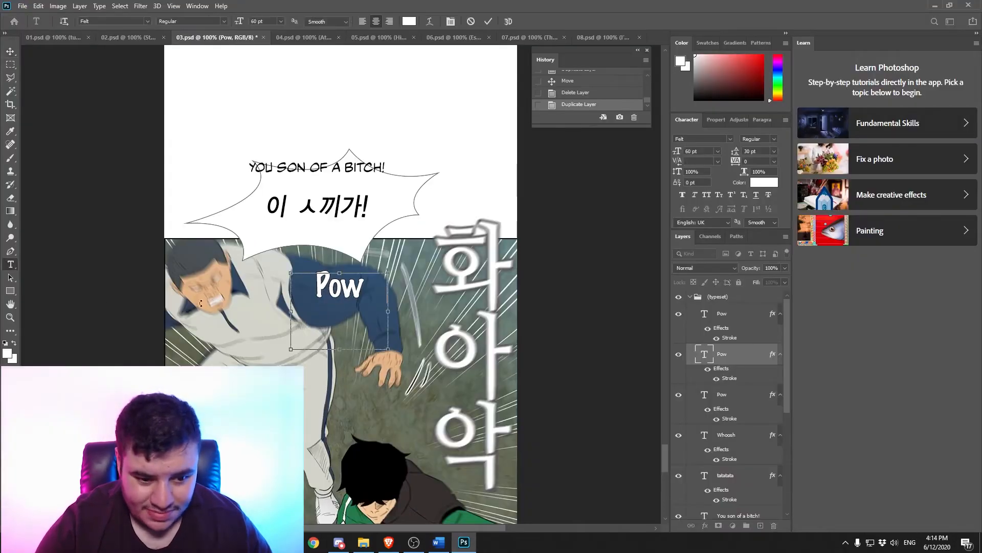
pyautogui.hotkey('ctrl', 'v')
pyautogui.scroll(-10, 388, 393)
pyautogui.hotkey('ctrl', 's')
# Step: Copy the outlined sound effect layer from 03.psd into 04.psd
pyautogui.click(307, 38)
pyautogui.scroll(1, 317, 240)
pyautogui.hotkey('ctrl', 'v')
pyautogui.hotkey('ctrl', 'z')
pyautogui.click(193, 39)
pyautogui.hotkey('ctrl', 'c')
pyautogui.click(324, 38)
pyautogui.hotkey('ctrl', 'v')
# Step: Replace the pasted effect's text in 04.psd with "Shwoop" from the Word script
pyautogui.click(438, 542)
pyautogui.moveTo(398, 283); pyautogui.dragTo(353, 283)
pyautogui.hotkey('alt', 'Tab')
pyautogui.hotkey('ctrl', 'a')
pyautogui.hotkey('ctrl', 'v')
pyautogui.scroll(-10, 261, 359)
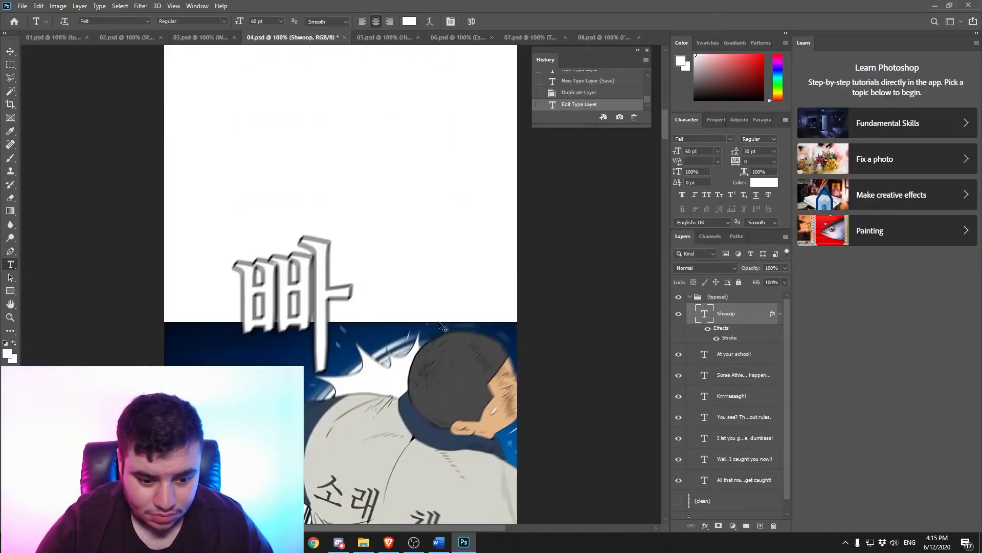
# Step: Duplicate the "Shwoop" effect at the next Korean effect, change its text to "Pow", and move it beside the Korean lettering
pyautogui.hotkey('alt', 'Tab')
pyautogui.click(463, 541)
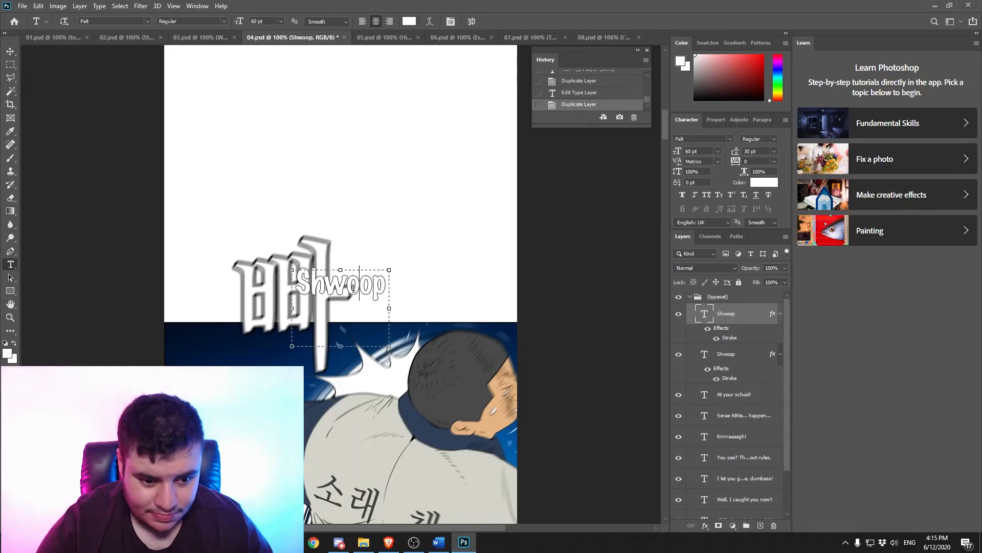
pyautogui.click(10, 51)
pyautogui.moveTo(340, 284); pyautogui.dragTo(417, 284)
pyautogui.scroll(-5, 262, 364)
# Step: Copy "Sorae Athletics High School" from Word and paste it into a new text box over the jacket's back
pyautogui.hotkey('alt', 'Tab')
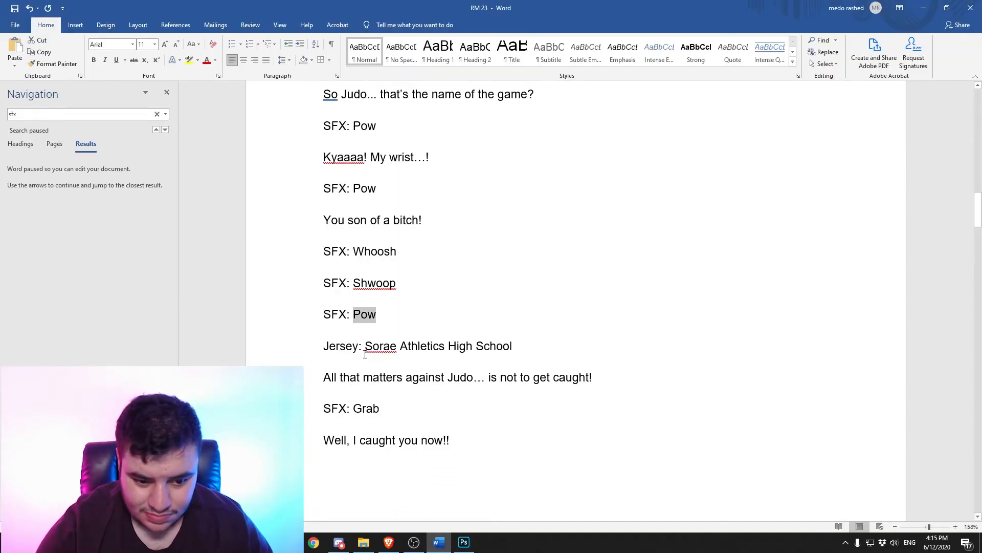
pyautogui.hotkey('ctrl', 'c')
pyautogui.hotkey('alt', 'Tab')
pyautogui.hotkey('ctrl', 'v')
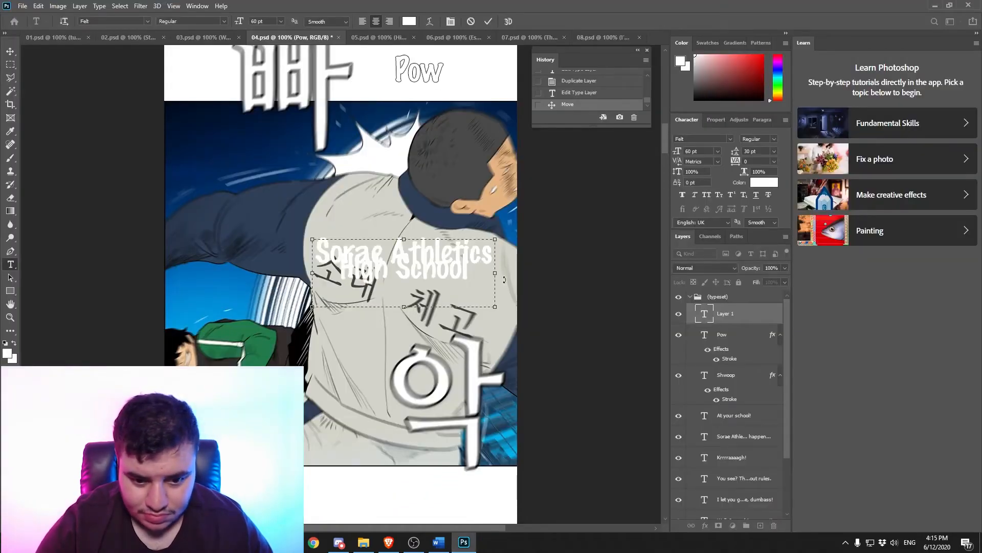
# Step: Widen the jersey text's box and recolour the text with the dark grey of the Korean jacket lettering
pyautogui.moveTo(314, 271); pyautogui.dragTo(179, 273)
pyautogui.hotkey('ctrl', 'a')
pyautogui.click(410, 21)
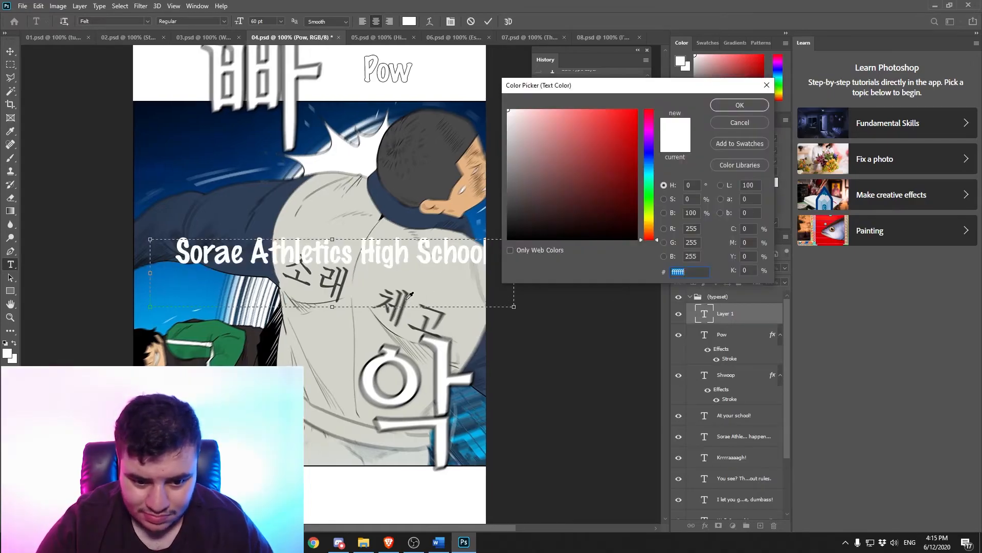
pyautogui.press('Return')
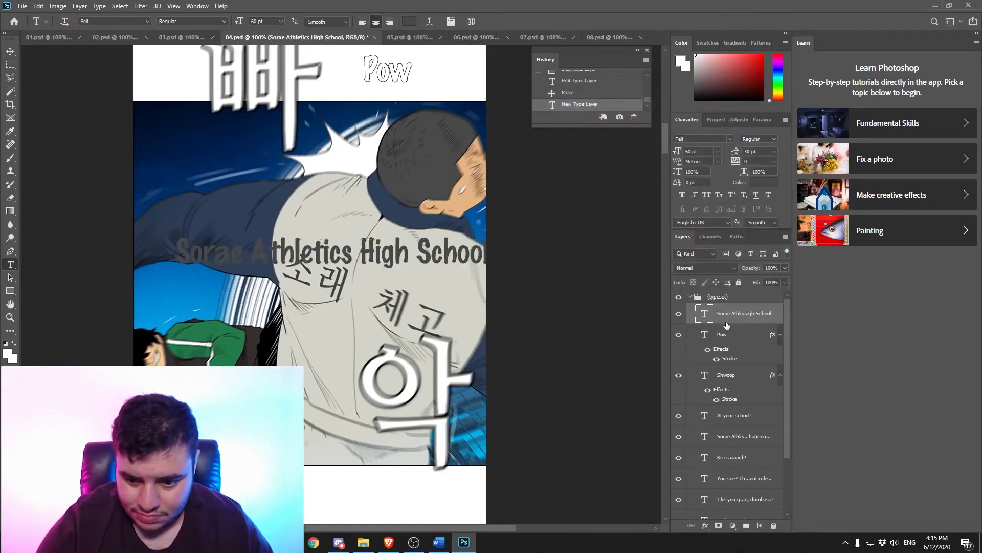
# Step: Try a stroke and blending options on the jersey text, disable its layer effects, and delete the layer
pyautogui.press('h')
pyautogui.doubleClick(727, 325)
pyautogui.click(541, 208)
pyautogui.press('Return')
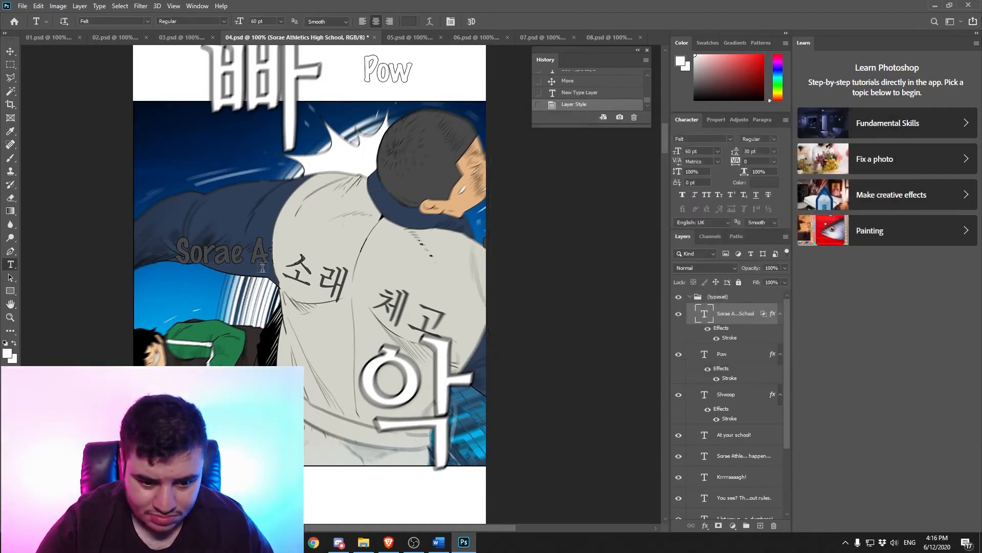
pyautogui.doubleClick(705, 318)
pyautogui.doubleClick(731, 322)
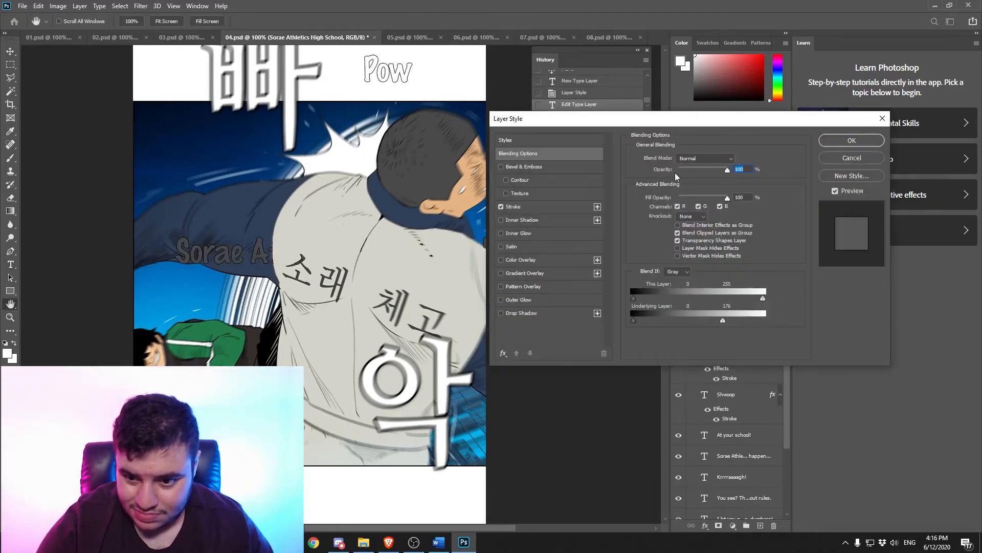
pyautogui.press('Return')
pyautogui.rightClick(734, 341)
pyautogui.click(709, 328)
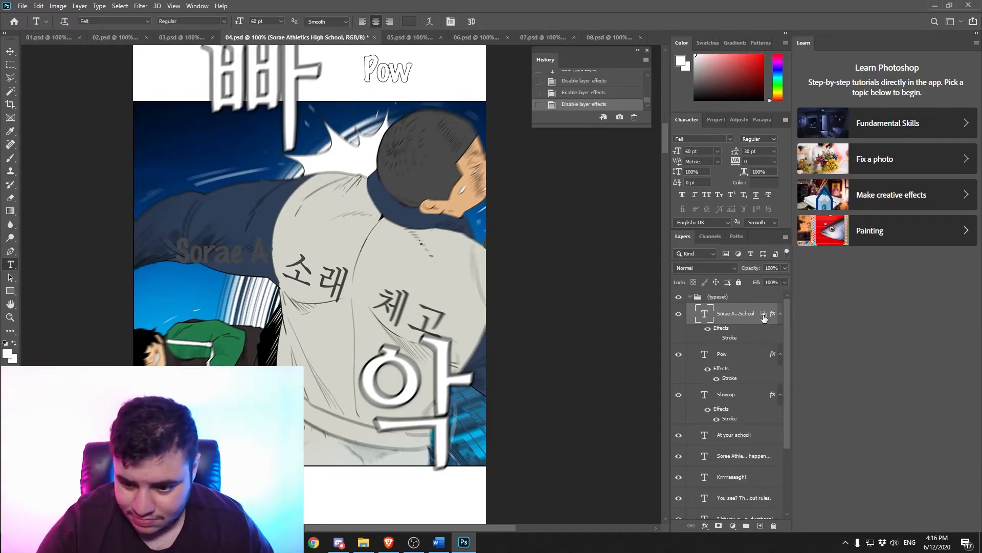
pyautogui.press('Delete')
# Step: Paste "Sorae Athletics High School" into a new text box over the jacket and colour it with the Korean lettering's dark grey
pyautogui.moveTo(256, 246); pyautogui.dragTo(480, 313)
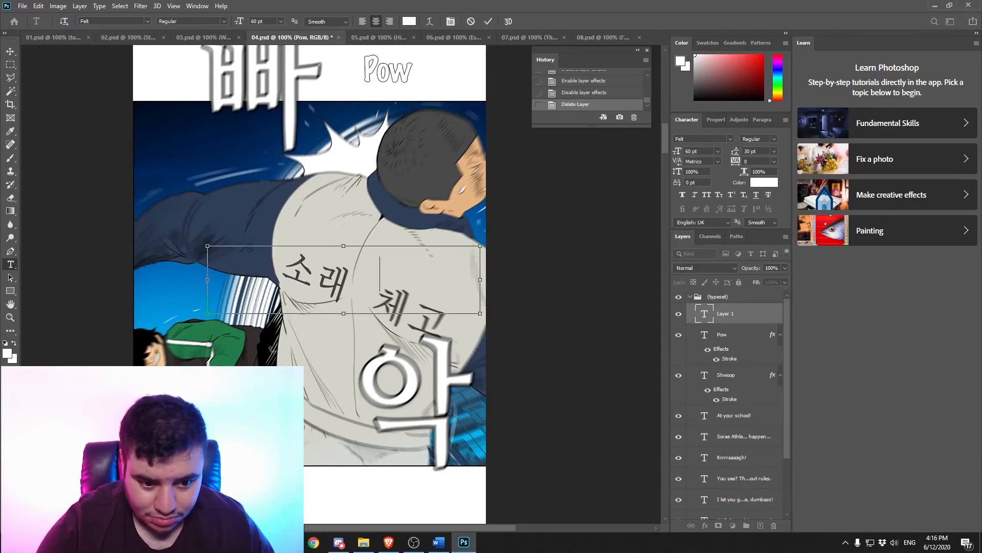
pyautogui.hotkey('ctrl', 'v')
pyautogui.hotkey('ctrl', 'Return')
pyautogui.click(767, 182)
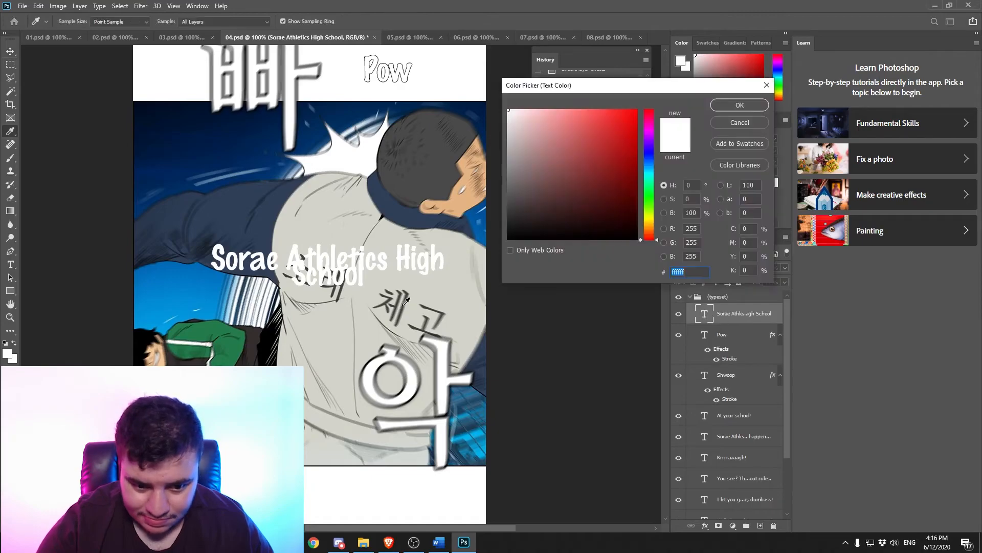
pyautogui.click(404, 307)
pyautogui.press('Return')
# Step: Give the jersey text a stroke, reduce its size to 48 pt, and move it onto the jacket's back lettering
pyautogui.doubleClick(726, 324)
pyautogui.click(852, 140)
pyautogui.click(717, 151)
pyautogui.click(701, 257)
pyautogui.click(719, 152)
pyautogui.click(701, 266)
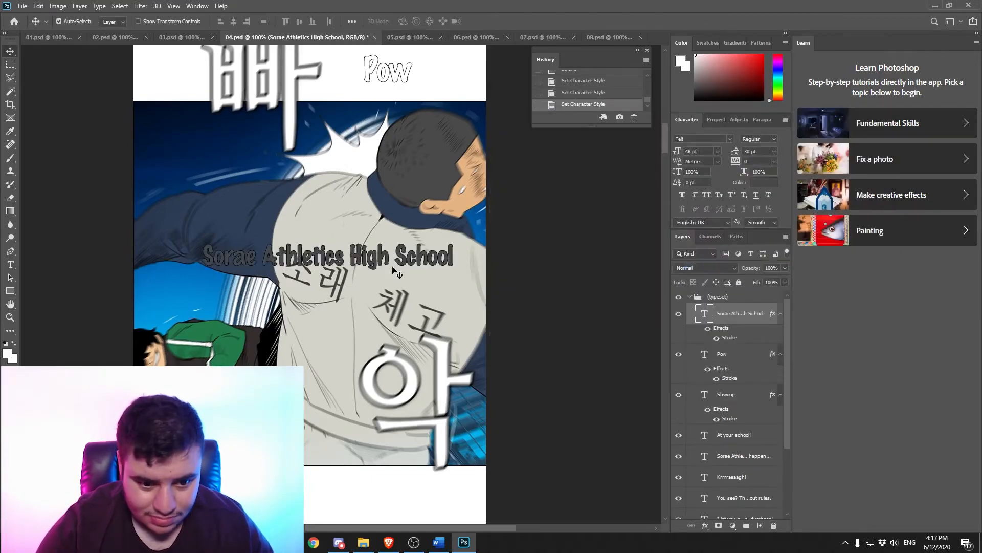
pyautogui.moveTo(399, 257); pyautogui.dragTo(411, 291)
# Step: Duplicate the "Pow" effect above the gripping-hand panel and change its text to "Grab" from the Word script
pyautogui.click(385, 79)
pyautogui.moveTo(667, 134); pyautogui.dragTo(660, 207)
pyautogui.hotkey('ctrl', 'v')
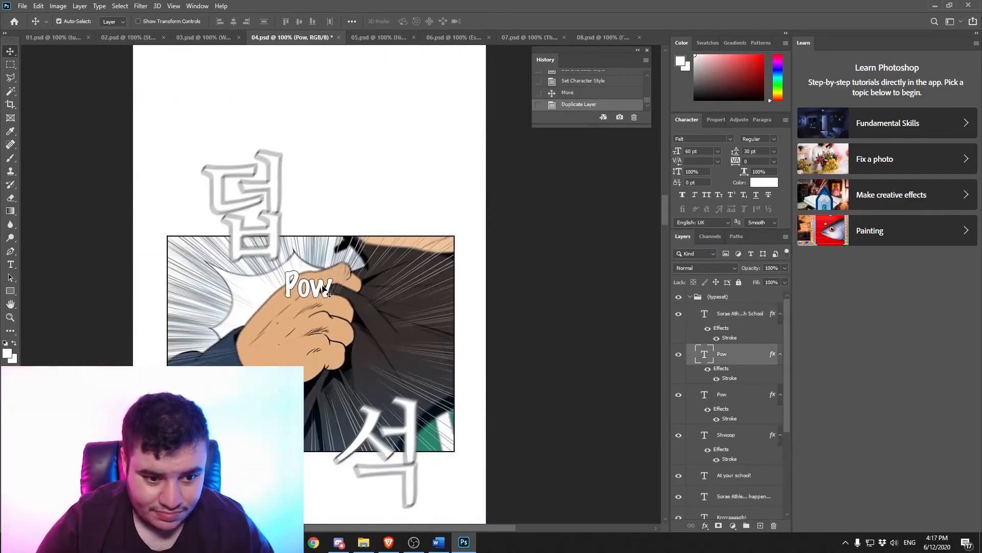
pyautogui.moveTo(309, 285); pyautogui.dragTo(350, 195)
pyautogui.click(438, 542)
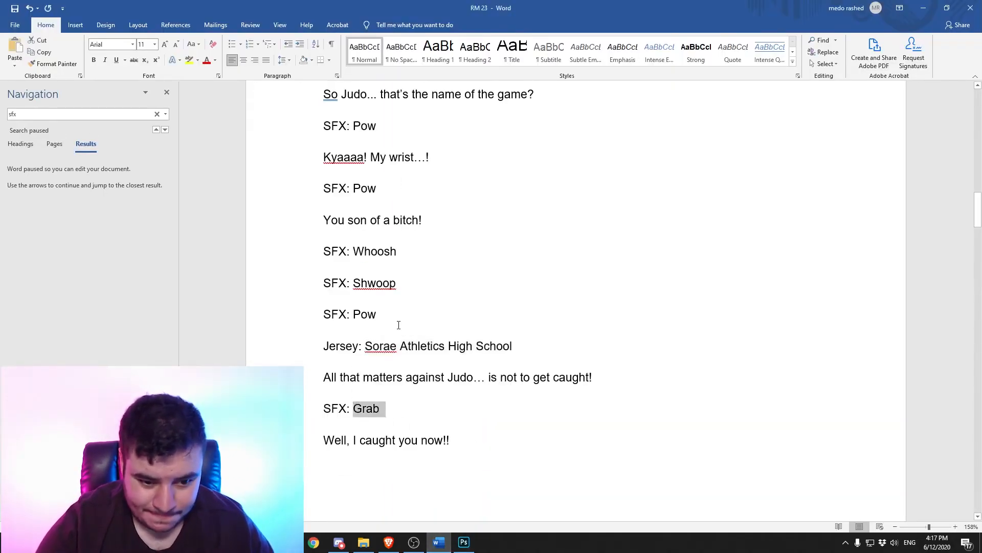
pyautogui.hotkey('alt', 'Tab')
pyautogui.doubleClick(704, 354)
pyautogui.hotkey('ctrl', 'v')
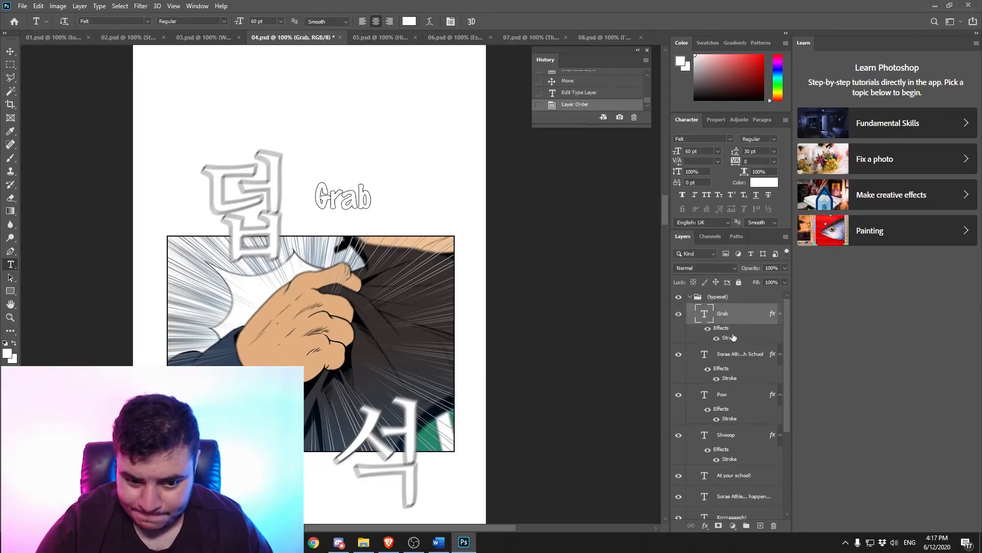
# Step: Duplicate the "Grab" effect further down 04.psd and change its text to "Whoop" from the Word script
pyautogui.scroll(-15, 464, 329)
pyautogui.hotkey('ctrl', 'v')
pyautogui.click(439, 542)
pyautogui.scroll(-1, 395, 409)
pyautogui.doubleClick(388, 303)
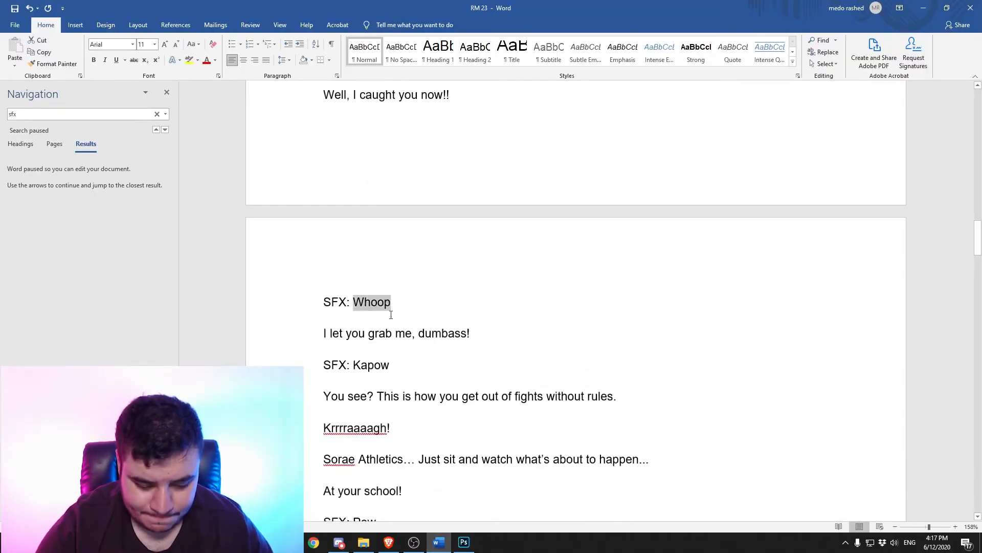
pyautogui.hotkey('alt', 'Tab')
# Step: Duplicate the "Whoop" effect at the next Korean effect, change its text to "Kapow" from Word, and save 04.psd
pyautogui.scroll(-15, 454, 339)
pyautogui.hotkey('ctrl', 'v')
pyautogui.click(438, 541)
pyautogui.doubleClick(389, 364)
pyautogui.click(457, 543)
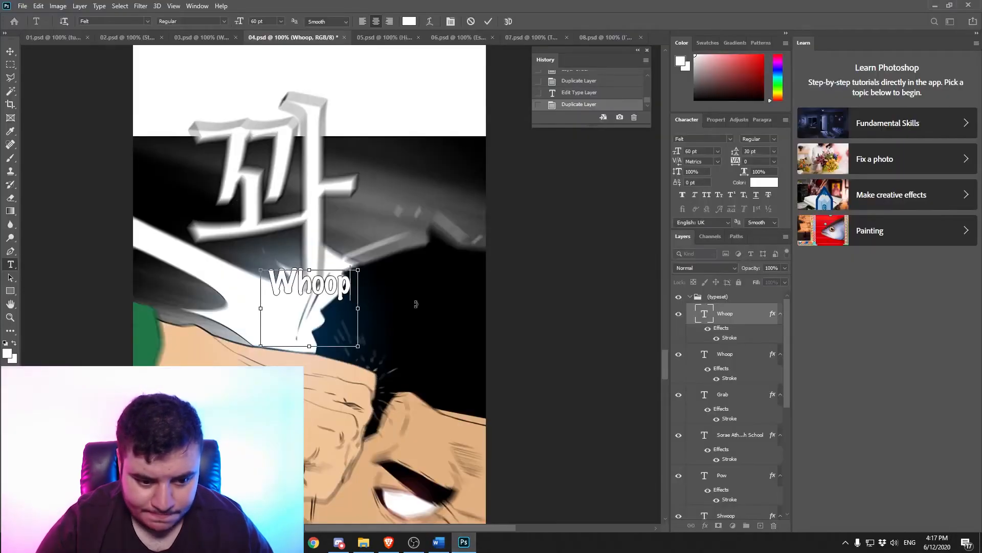
pyautogui.hotkey('ctrl', 'a')
pyautogui.hotkey('ctrl', 'v')
pyautogui.click(10, 52)
pyautogui.moveTo(665, 364); pyautogui.dragTo(665, 88)
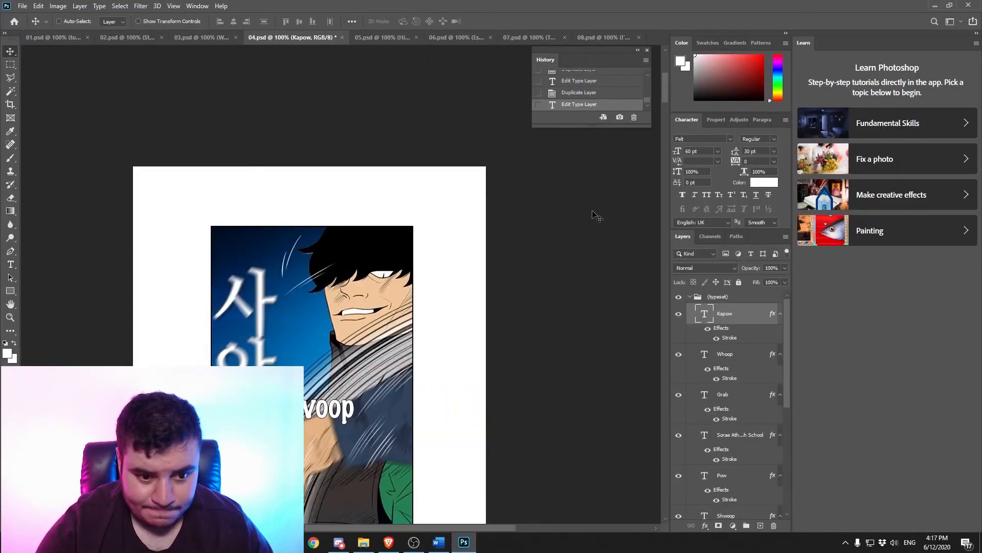
pyautogui.hotkey('ctrl', 's')
# Step: Compare the opening of 05.psd with the Word script to find its first sound effect
pyautogui.click(205, 38)
pyautogui.click(134, 39)
pyautogui.click(386, 39)
pyautogui.moveTo(665, 481); pyautogui.dragTo(665, 95)
pyautogui.click(439, 543)
pyautogui.click(464, 542)
pyautogui.click(439, 543)
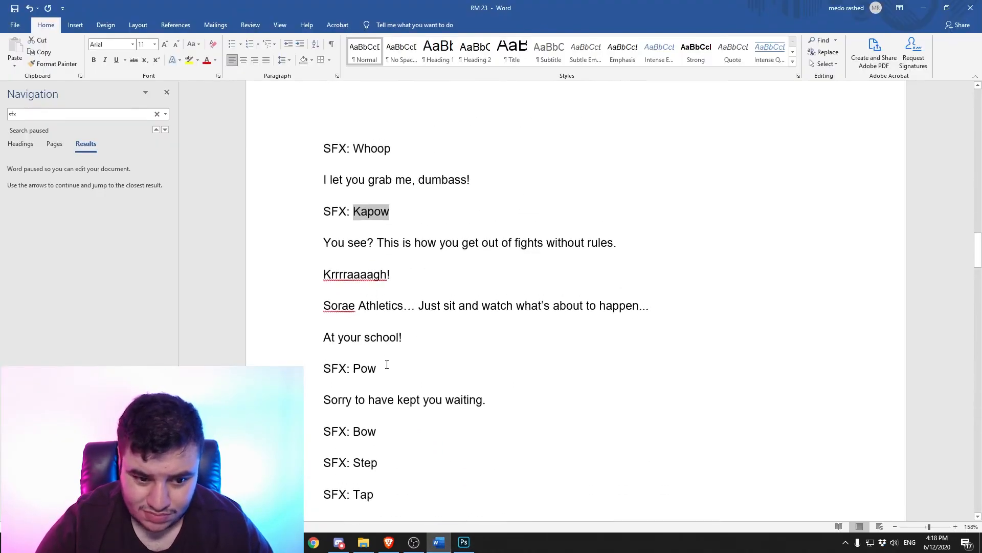
pyautogui.scroll(6, 384, 348)
pyautogui.scroll(-4, 364, 338)
pyautogui.scroll(-1, 366, 346)
pyautogui.scroll(8, 368, 351)
pyautogui.click(464, 543)
# Step: Check 04.psd down to its end against the script lines following "Kapow"
pyautogui.click(247, 38)
pyautogui.moveTo(665, 154); pyautogui.dragTo(648, 317)
pyautogui.click(438, 543)
pyautogui.scroll(-5, 393, 313)
pyautogui.click(412, 280)
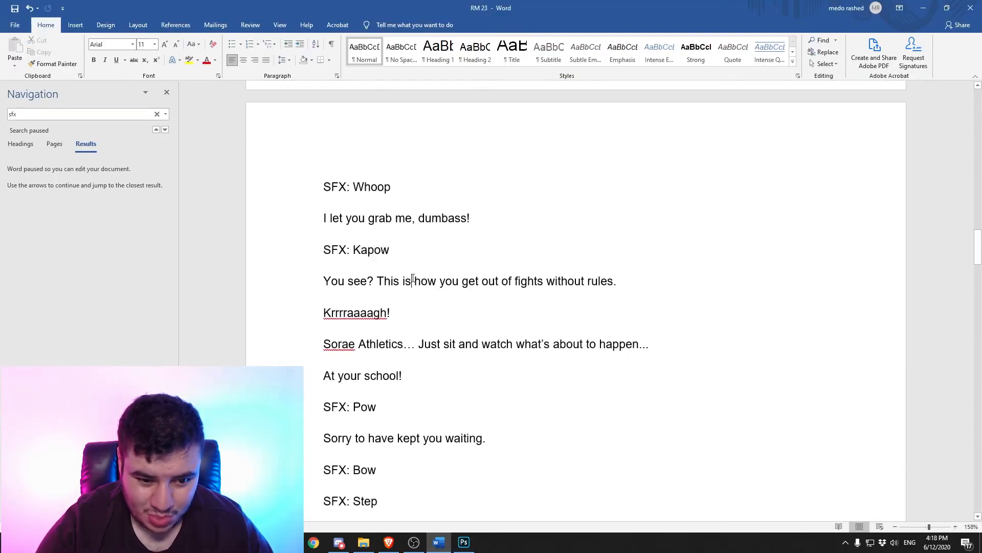
pyautogui.click(464, 542)
pyautogui.scroll(-1, 513, 338)
pyautogui.moveTo(666, 328); pyautogui.dragTo(661, 491)
pyautogui.click(439, 542)
pyautogui.click(464, 542)
pyautogui.click(438, 542)
pyautogui.click(464, 542)
pyautogui.click(439, 542)
pyautogui.click(464, 543)
# Step: Change the outlined effect layer's text in 05.psd to "Pow" from the Word script
pyautogui.moveTo(620, 251); pyautogui.dragTo(342, 281)
pyautogui.click(439, 542)
pyautogui.click(464, 543)
pyautogui.doubleClick(705, 313)
pyautogui.write('Pow')
pyautogui.hotkey('ctrl', 'Return')
# Step: Duplicate the "Pow" effect in 05.psd, change its text to "Bow" from Word, and move it up beside the upper Korean effect
pyautogui.hotkey('ctrl', 'c')
pyautogui.moveTo(665, 94); pyautogui.dragTo(666, 153)
pyautogui.hotkey('ctrl', 'v')
pyautogui.click(439, 542)
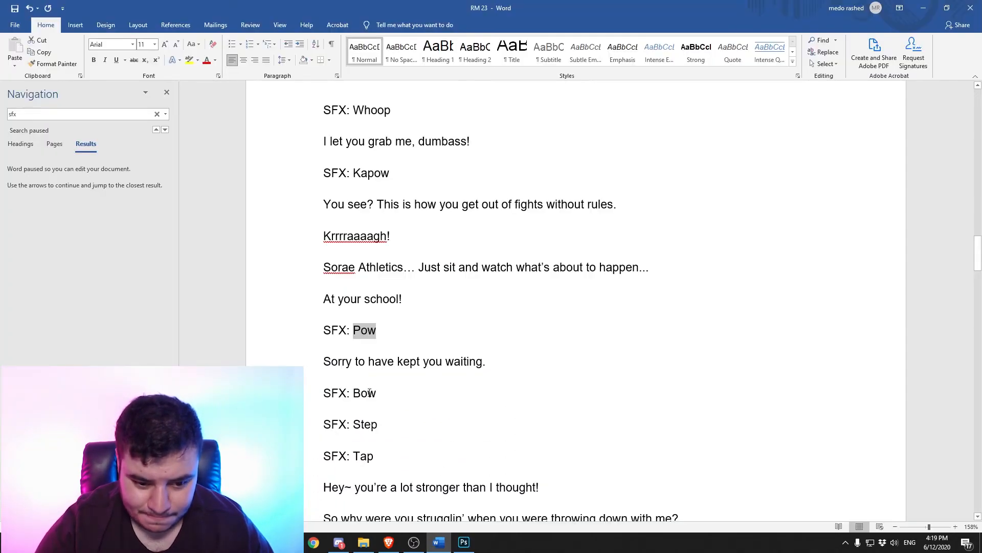
pyautogui.click(464, 542)
pyautogui.hotkey('ctrl', 'Return')
pyautogui.press('v')
pyautogui.moveTo(353, 274); pyautogui.dragTo(354, 225)
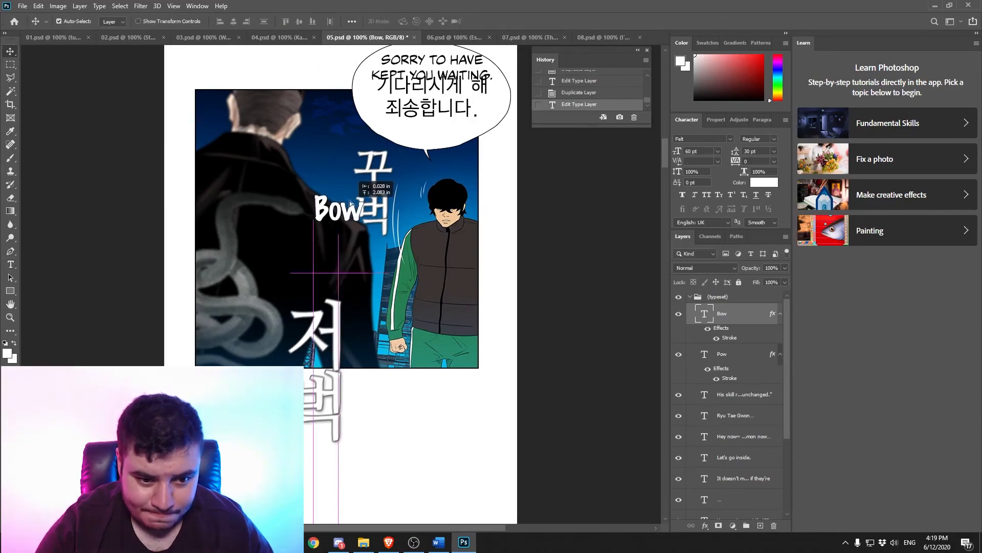
# Step: Place a duplicate of the "Bow" effect by the lower Korean effect in 05.psd and change its text to "Step" from Word
pyautogui.moveTo(330, 160); pyautogui.dragTo(404, 395)
pyautogui.scroll(-1, 403, 395)
pyautogui.click(438, 542)
pyautogui.doubleClick(365, 424)
pyautogui.click(464, 542)
pyautogui.click(10, 264)
pyautogui.doubleClick(399, 349)
pyautogui.hotkey('ctrl', 'v')
# Step: Duplicate the "Step" effect into the fist panel of 05.psd, change its text to "Tap" and move it below the Korean effect
pyautogui.scroll(-5, 488, 320)
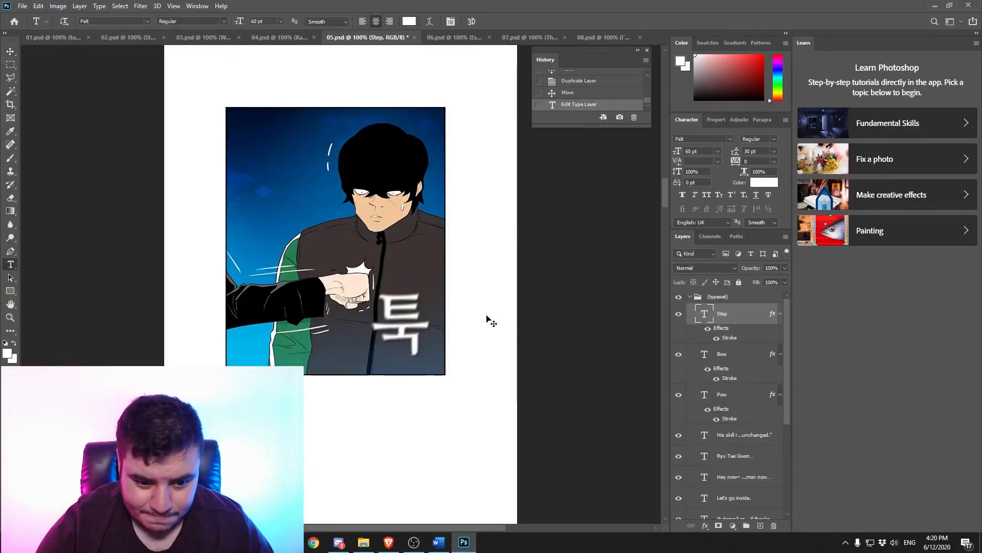
pyautogui.click(439, 542)
pyautogui.click(468, 548)
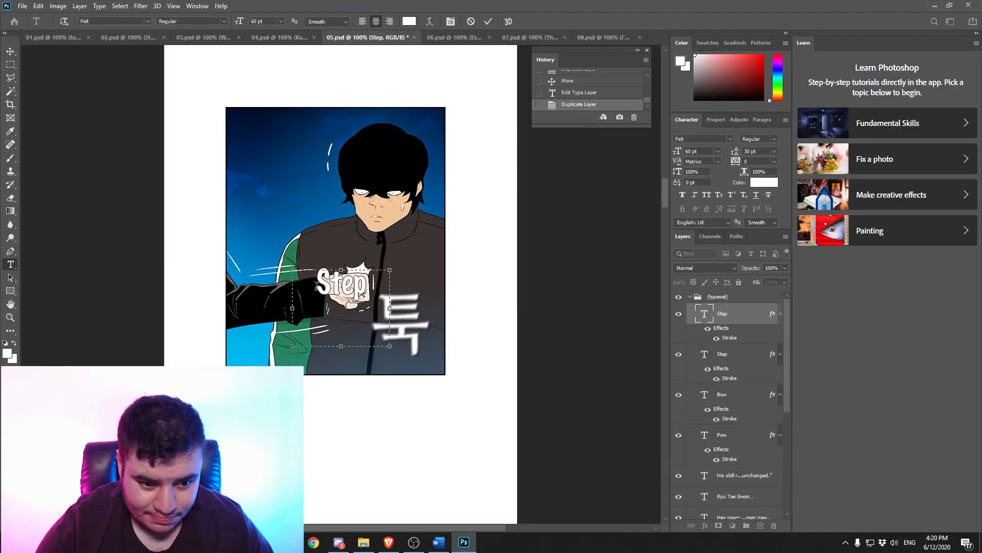
pyautogui.click(11, 51)
pyautogui.moveTo(348, 286); pyautogui.dragTo(418, 391)
# Step: Duplicate the effect into the meeting-table panel of 05.psd, change its text to "Dun dun" from Word and position it between the Korean characters
pyautogui.moveTo(666, 188); pyautogui.dragTo(665, 462)
pyautogui.click(440, 543)
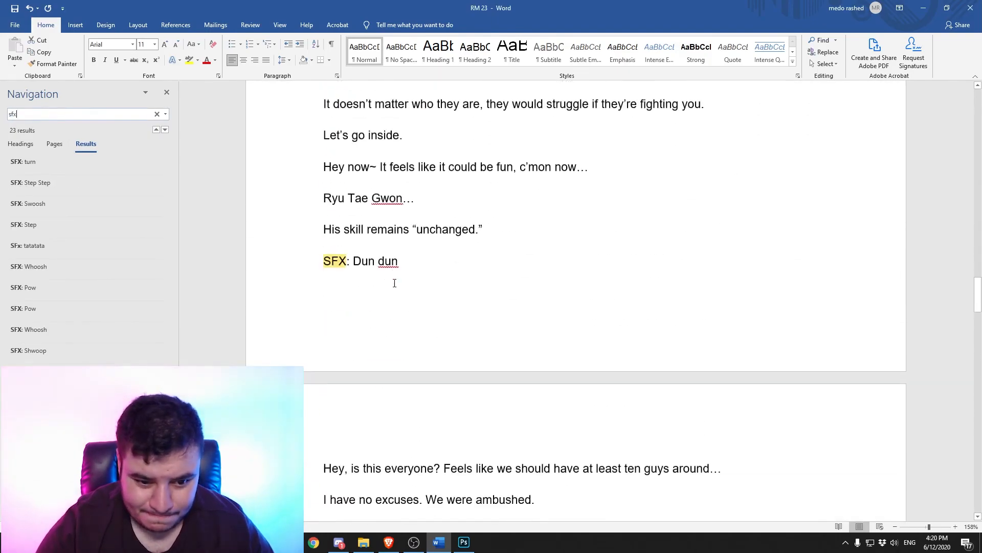
pyautogui.click(462, 542)
pyautogui.click(10, 52)
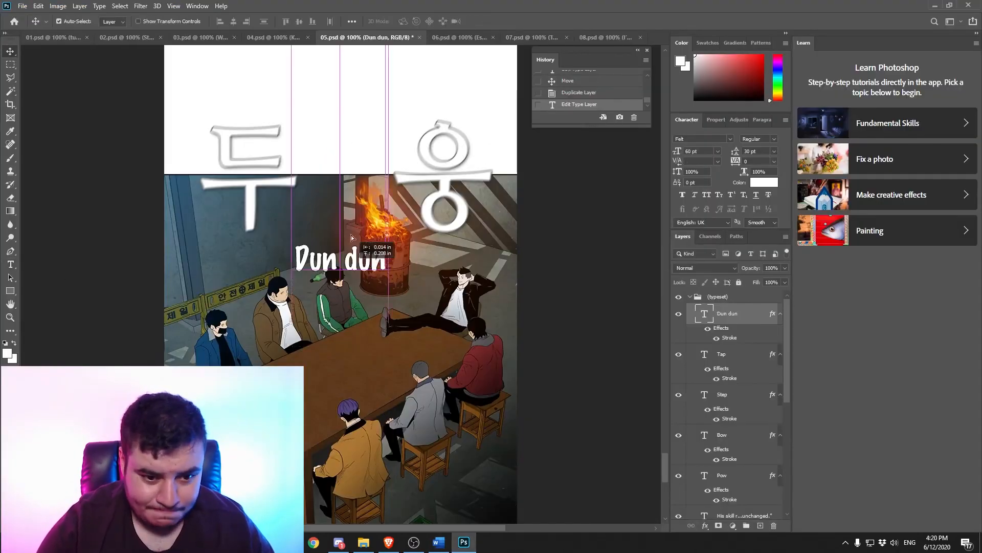
pyautogui.scroll(-5, 659, 409)
# Step: Copy the outlined effect into 06.psd and change its text to "Zooom" from the Word script
pyautogui.click(458, 39)
pyautogui.moveTo(664, 69); pyautogui.dragTo(663, 199)
pyautogui.hotkey('ctrl', 'v')
pyautogui.click(438, 542)
pyautogui.click(420, 543)
pyautogui.click(422, 543)
pyautogui.scroll(-5, 378, 221)
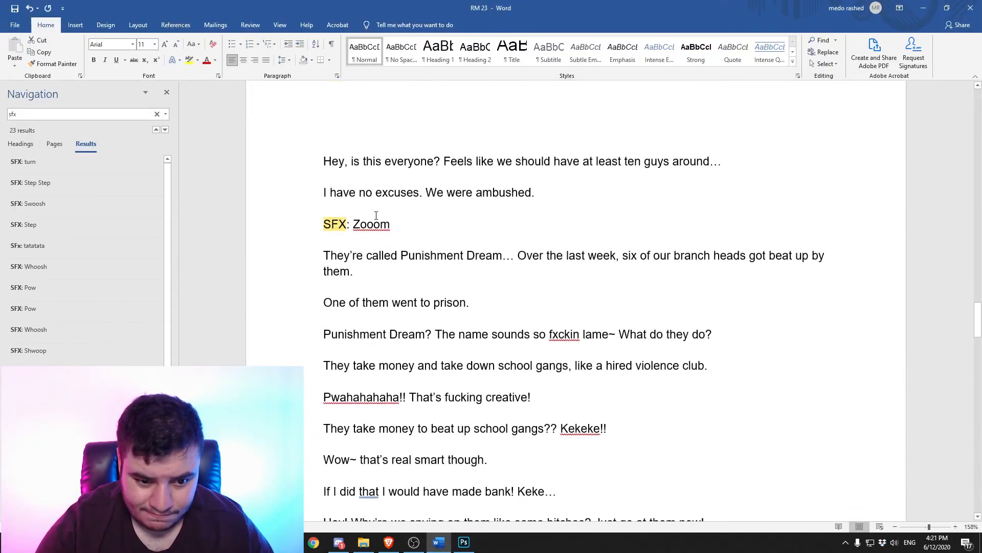
pyautogui.click(469, 548)
pyautogui.doubleClick(705, 313)
pyautogui.hotkey('ctrl', 'v')
pyautogui.moveTo(665, 136); pyautogui.dragTo(666, 164)
# Step: Check 07.psd for effects, then add two "Riiiiiiing" effects from Word beside the Korean ringing effects in 08.psd
pyautogui.click(532, 37)
pyautogui.moveTo(665, 128); pyautogui.dragTo(665, 501)
pyautogui.click(609, 37)
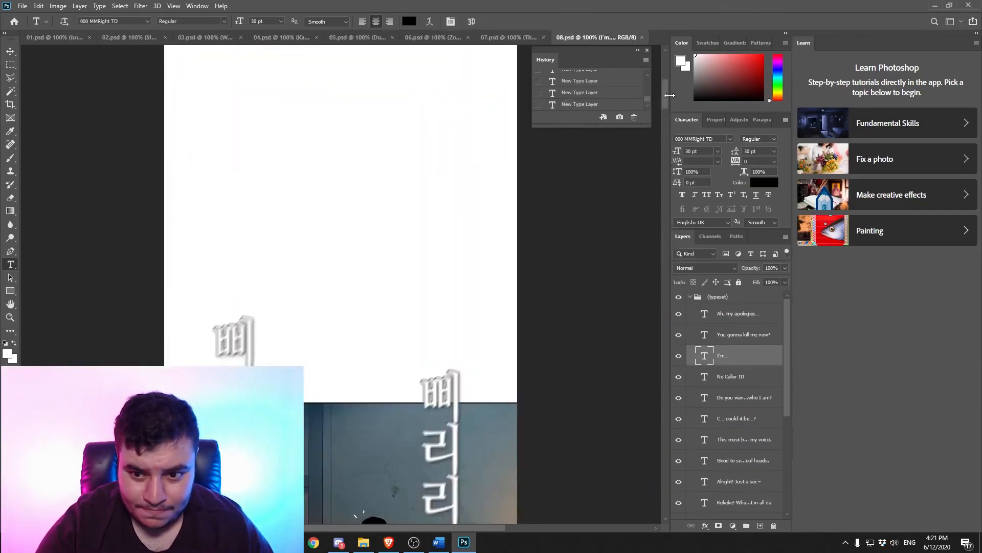
pyautogui.click(439, 542)
pyautogui.scroll(-5, 356, 246)
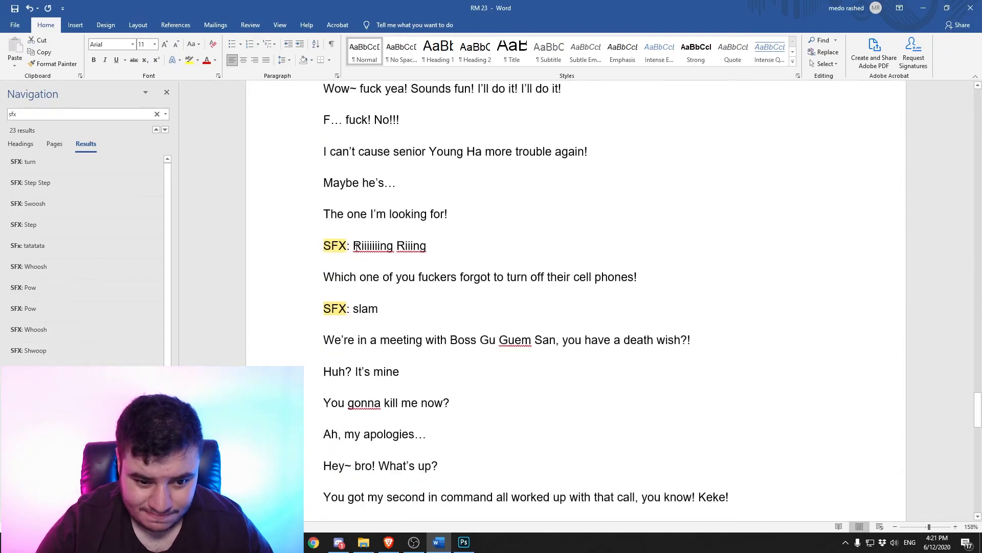
pyautogui.hotkey('alt', 'Tab')
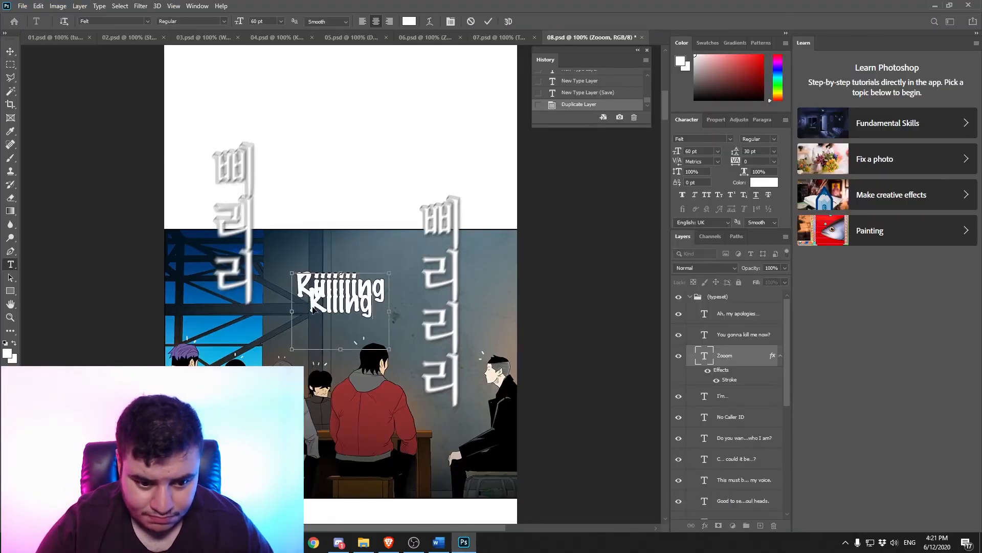
pyautogui.press('BackSpace')
pyautogui.hotkey('ctrl', 'Return')
pyautogui.press('v')
pyautogui.moveTo(403, 307); pyautogui.dragTo(486, 333)
# Step: Duplicate the "Riiiiiiing" effect into the fist-slamming panel of 08.psd and change its text to "slam" from Word
pyautogui.scroll(-10, 328, 302)
pyautogui.click(439, 543)
pyautogui.hotkey('alt', 'Tab')
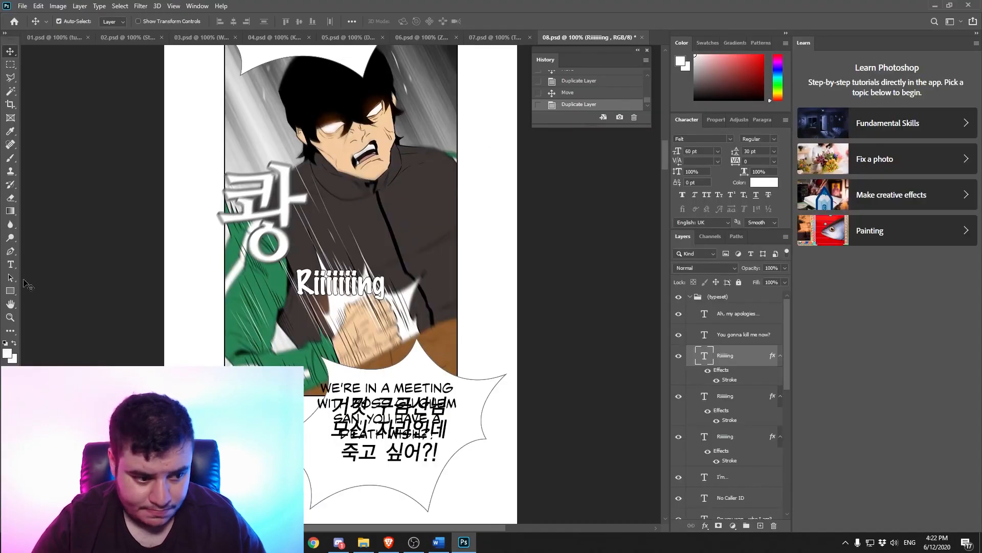
pyautogui.scroll(-15, 457, 291)
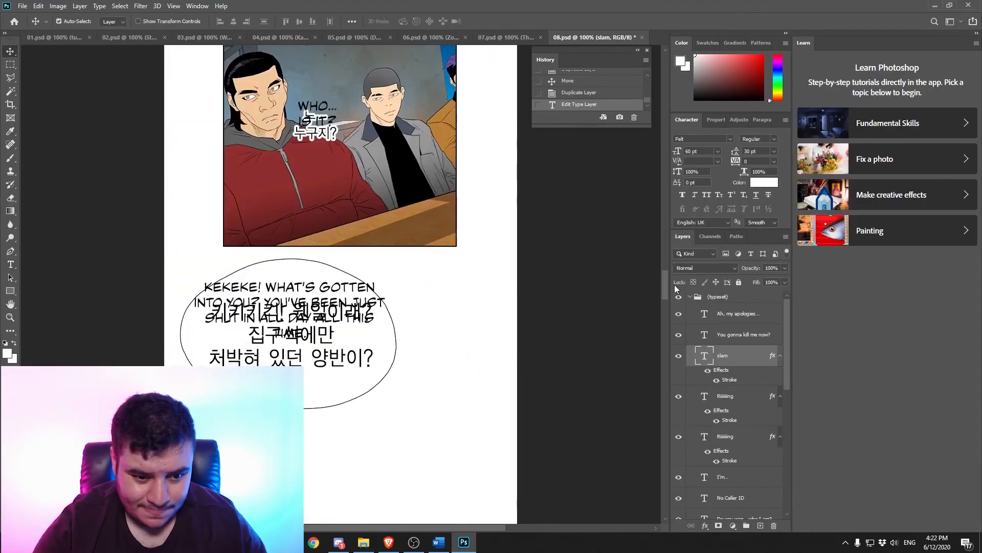
# Step: Duplicate the "slam" effect into the phone panel of 08.psd as that panel's sound effect, and save the file
pyautogui.hotkey('alt', 'Tab')
pyautogui.hotkey('alt', 'Tab')
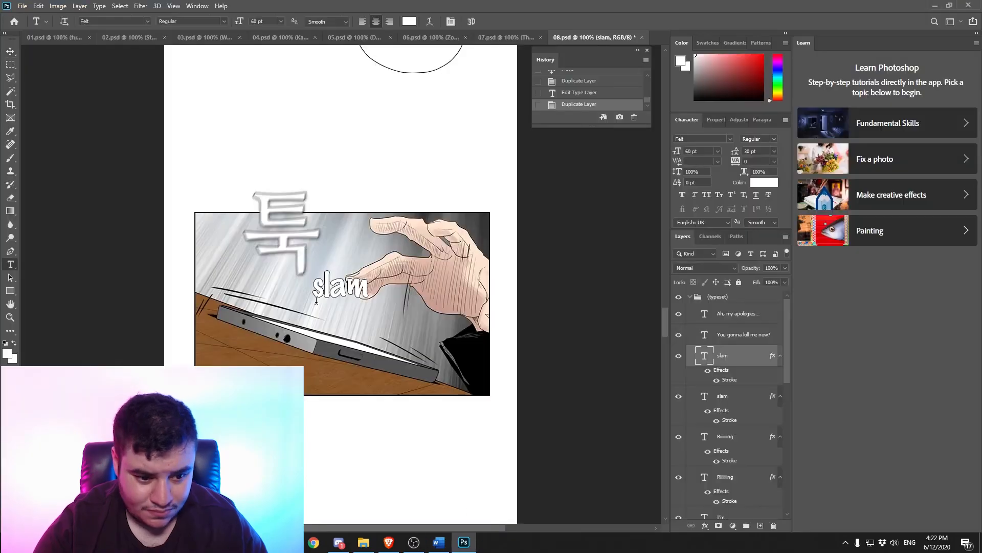
pyautogui.moveTo(665, 331); pyautogui.dragTo(665, 481)
pyautogui.hotkey('ctrl', 's')
# Step: Review the typeset pages in reverse order from 07.psd back to 01.psd
pyautogui.click(508, 37)
pyautogui.click(415, 38)
pyautogui.click(352, 39)
pyautogui.click(280, 38)
pyautogui.click(205, 38)
pyautogui.click(136, 38)
pyautogui.moveTo(665, 481); pyautogui.dragTo(669, 88)
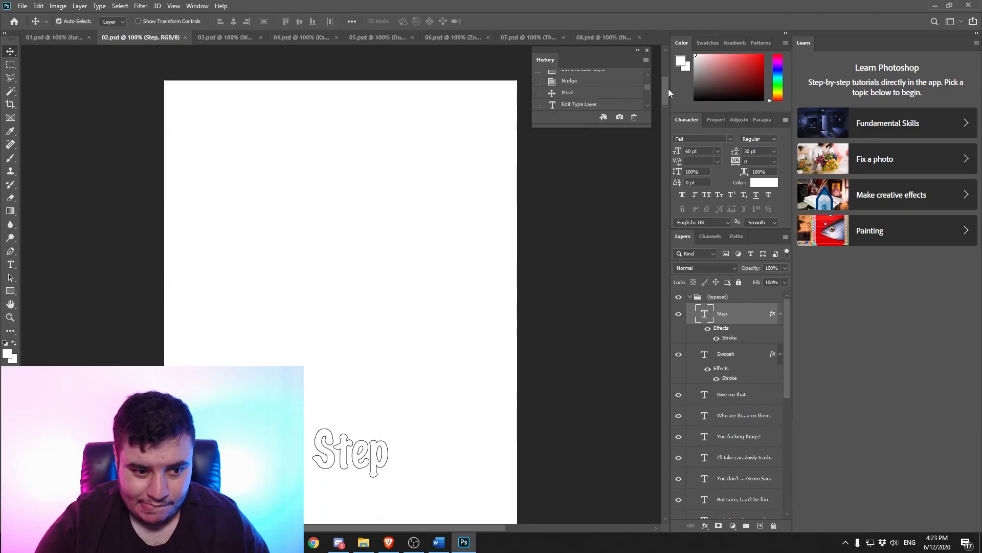
pyautogui.click(54, 38)
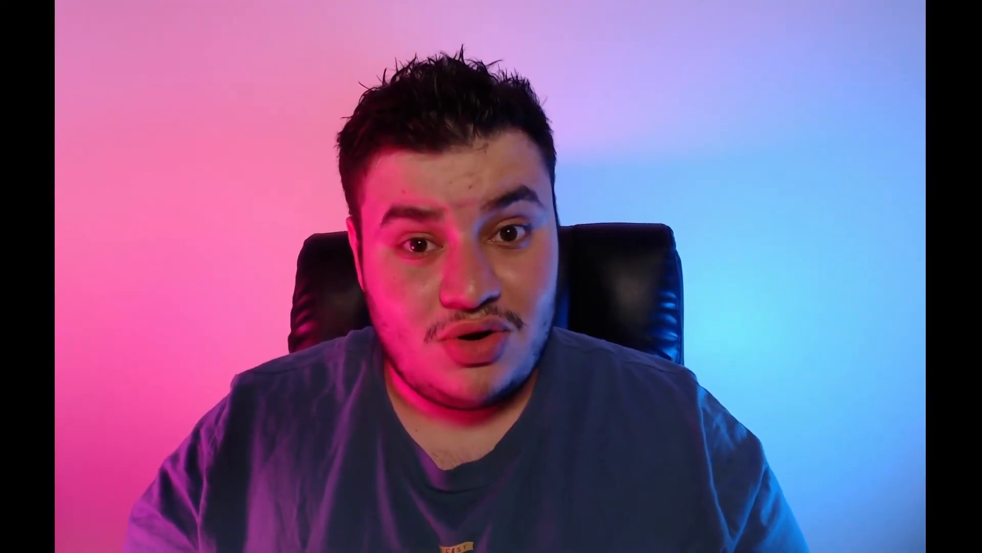